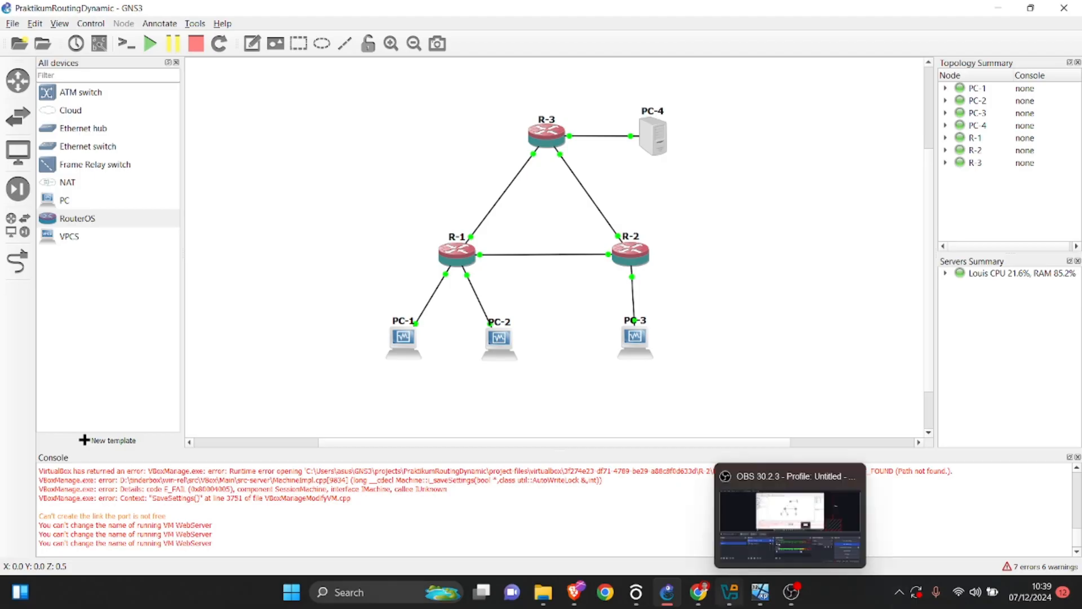
Switch to Chrome, dismiss the page-restore prompt and review the title, objectives and network scheme of the OSPF simulation PDF.
{"action": "left_click", "coordinate": [698, 591]}
{"action": "scroll", "coordinate": [640, 338], "scroll_direction": "up", "scroll_amount": 20}
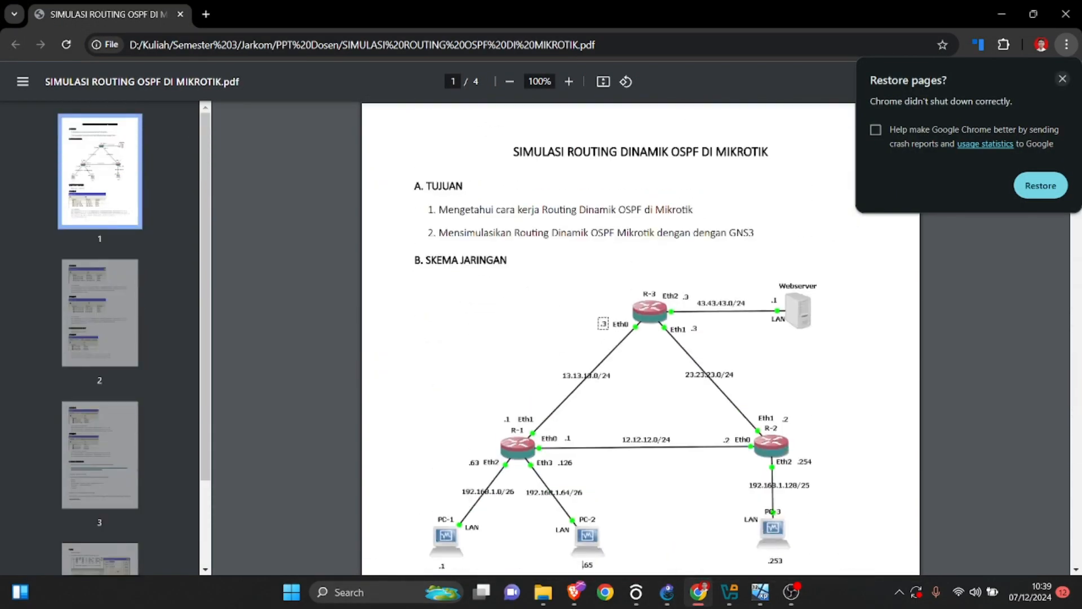
{"action": "left_click", "coordinate": [1062, 79]}
{"action": "mouse_move", "coordinate": [791, 591]}
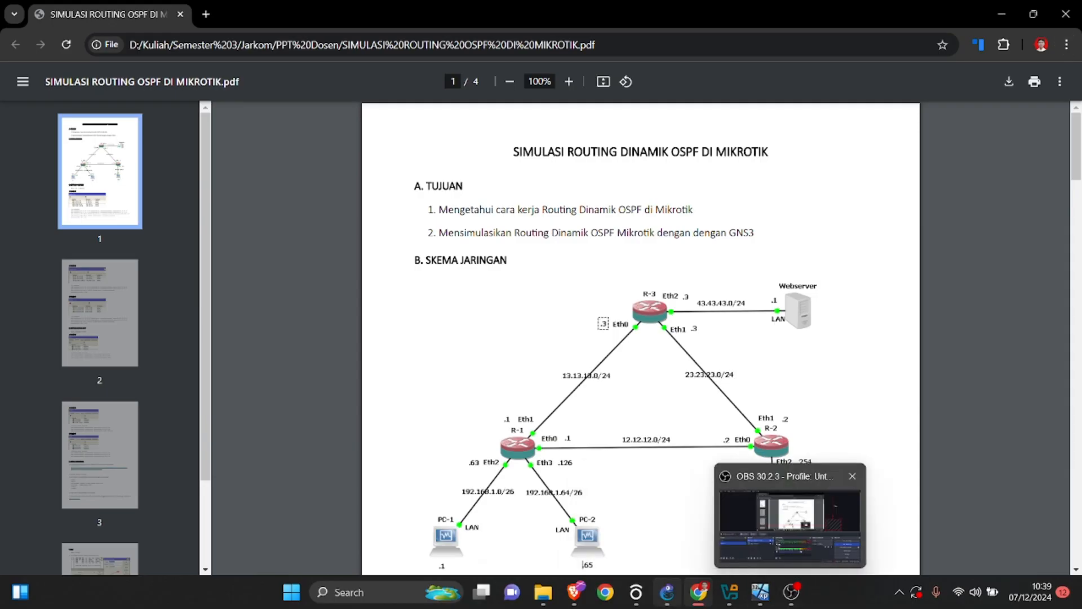
{"action": "left_click", "coordinate": [666, 592]}
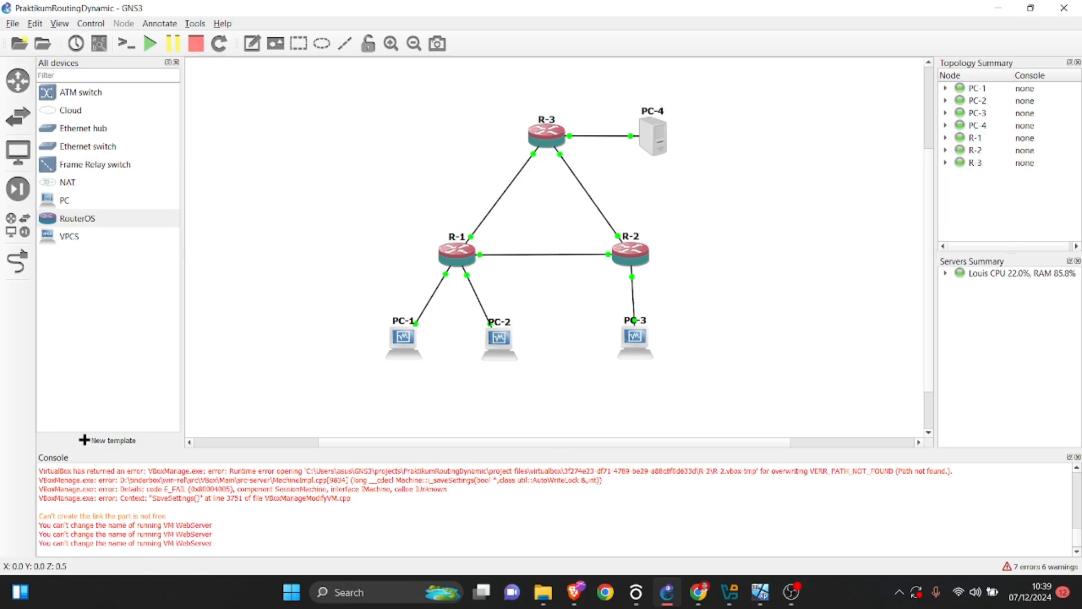
{"action": "left_click", "coordinate": [698, 591]}
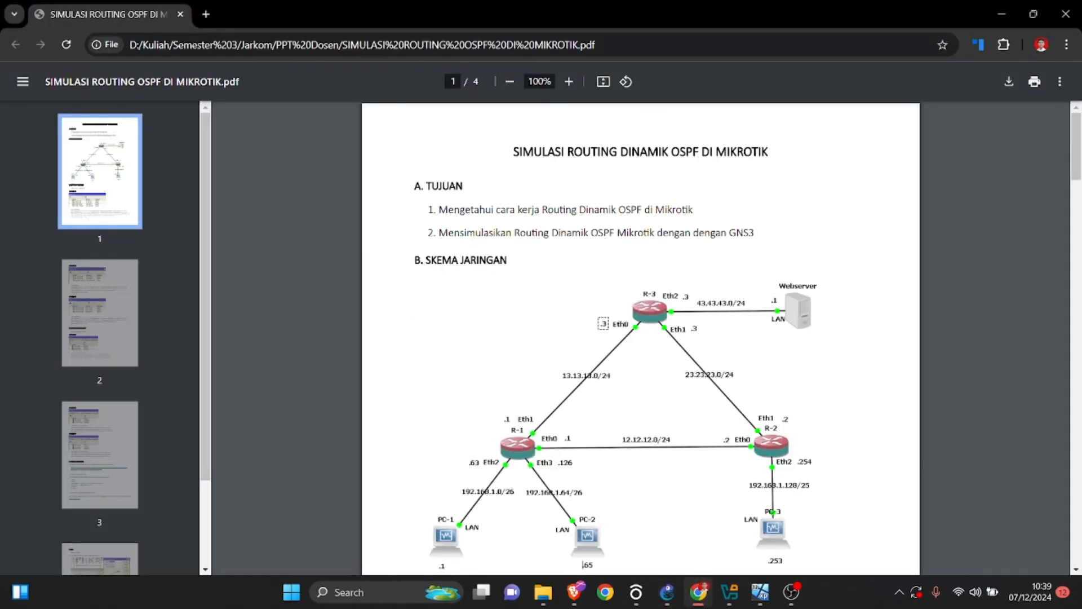
{"action": "left_click_drag", "start_coordinate": [514, 152], "coordinate": [769, 152]}
{"action": "scroll", "coordinate": [640, 339], "scroll_direction": "down", "scroll_amount": 4}
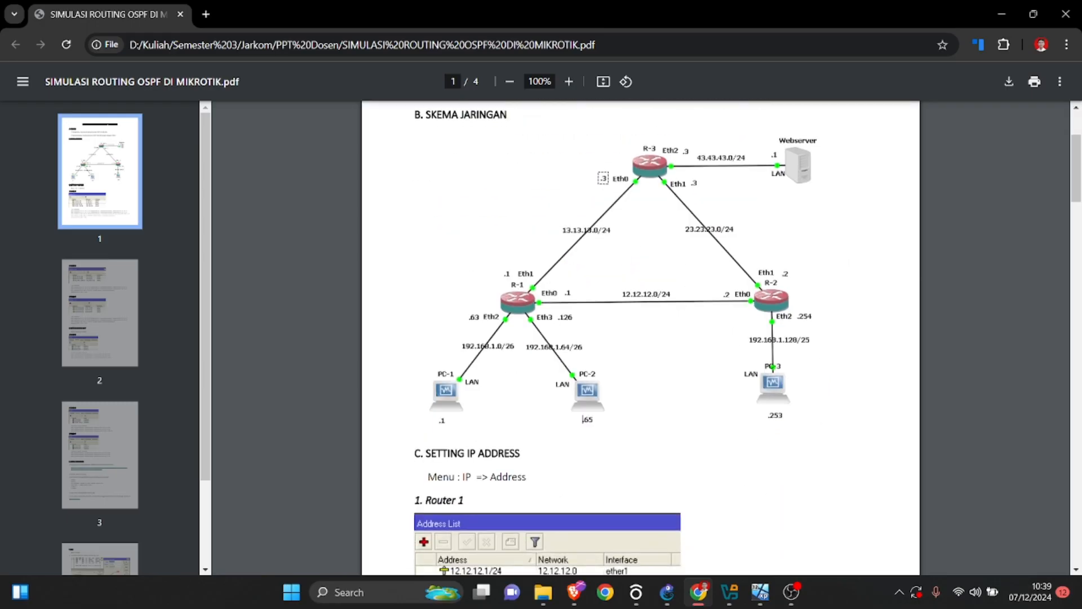
{"action": "scroll", "coordinate": [641, 338], "scroll_direction": "up", "scroll_amount": 4}
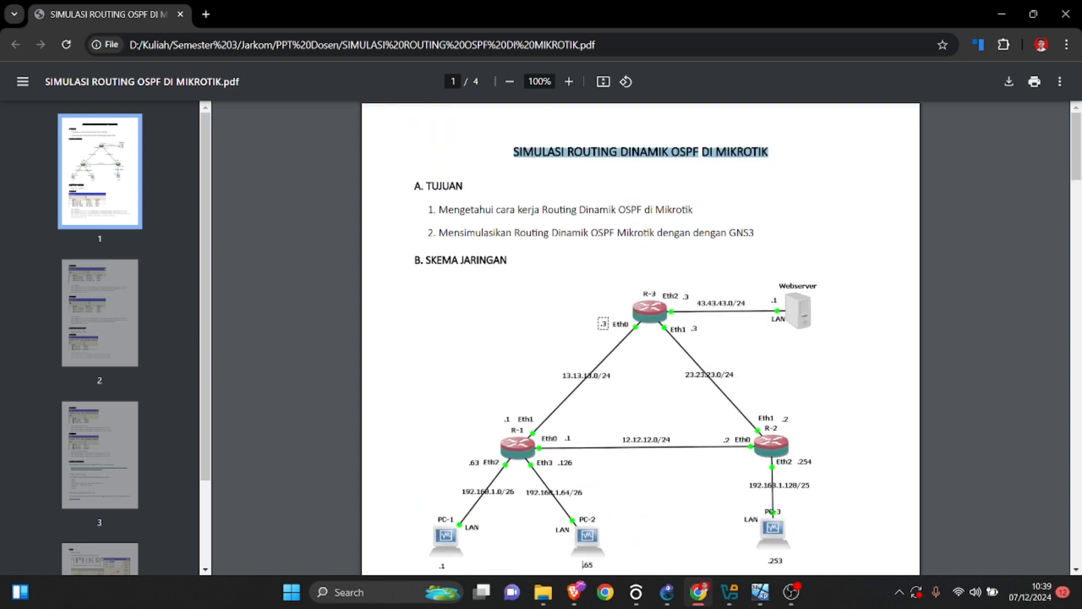
{"action": "scroll", "coordinate": [640, 338], "scroll_direction": "down", "scroll_amount": 2}
{"action": "scroll", "coordinate": [640, 338], "scroll_direction": "up", "scroll_amount": 1}
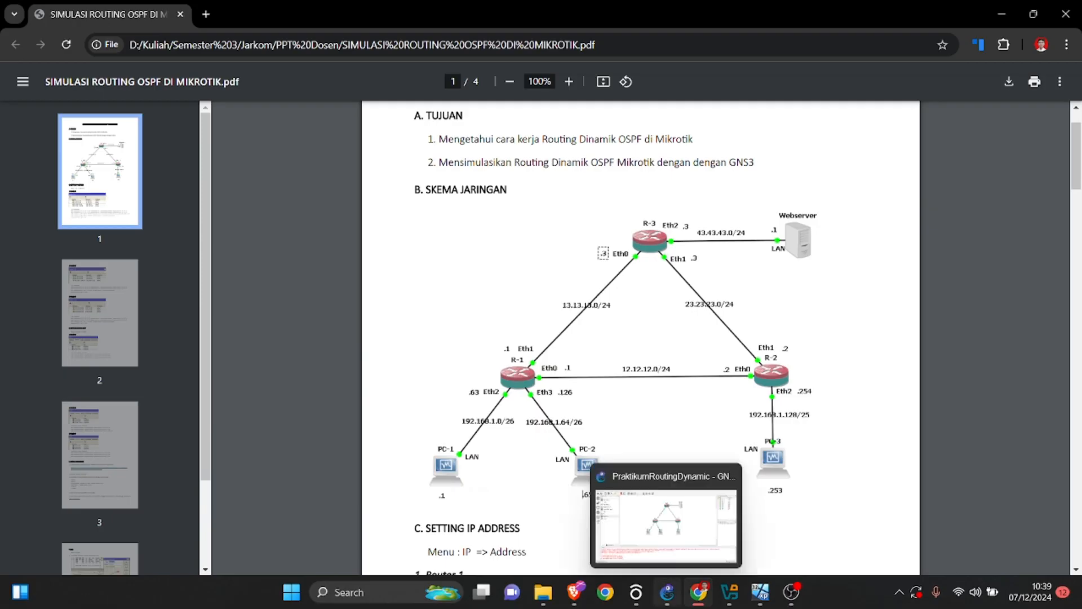
Compare the router and PC layout of the GNS3 topology with the network scheme in the PDF.
{"action": "left_click", "coordinate": [667, 591]}
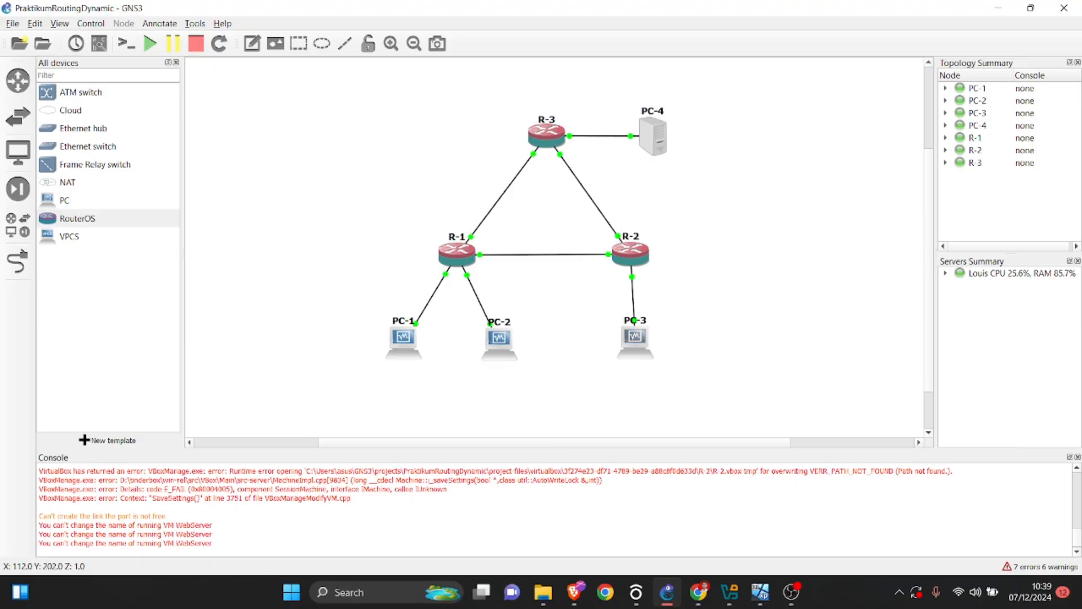
{"action": "scroll", "coordinate": [555, 248], "scroll_direction": "down", "scroll_amount": 1}
{"action": "scroll", "coordinate": [711, 286], "scroll_direction": "up", "scroll_amount": 1}
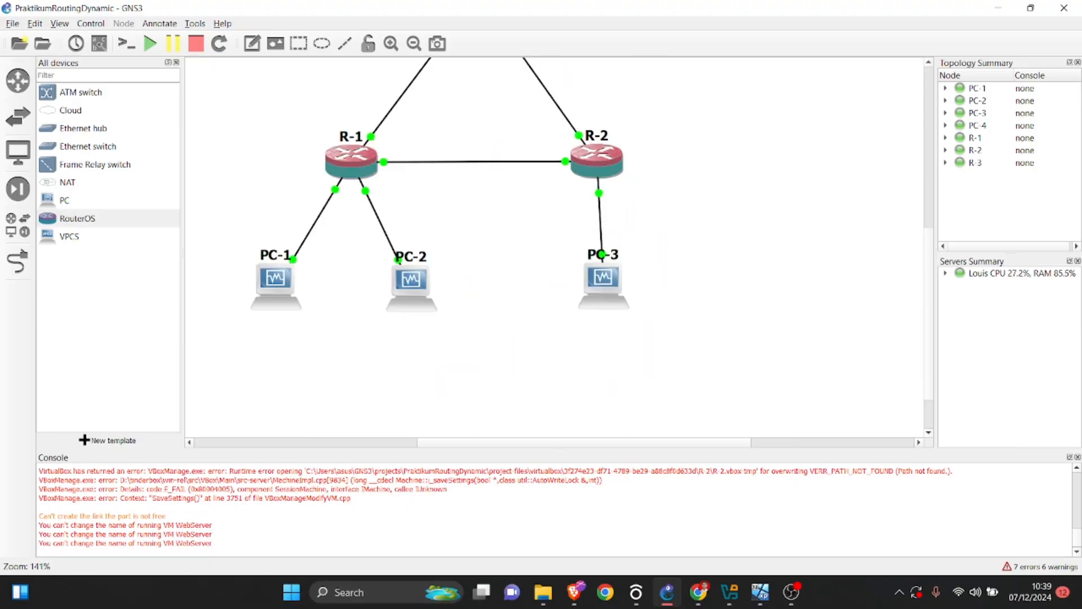
{"action": "scroll", "coordinate": [711, 286], "scroll_direction": "up", "scroll_amount": 2}
{"action": "scroll", "coordinate": [711, 286], "scroll_direction": "down", "scroll_amount": 1}
{"action": "scroll", "coordinate": [690, 310], "scroll_direction": "left", "scroll_amount": 1}
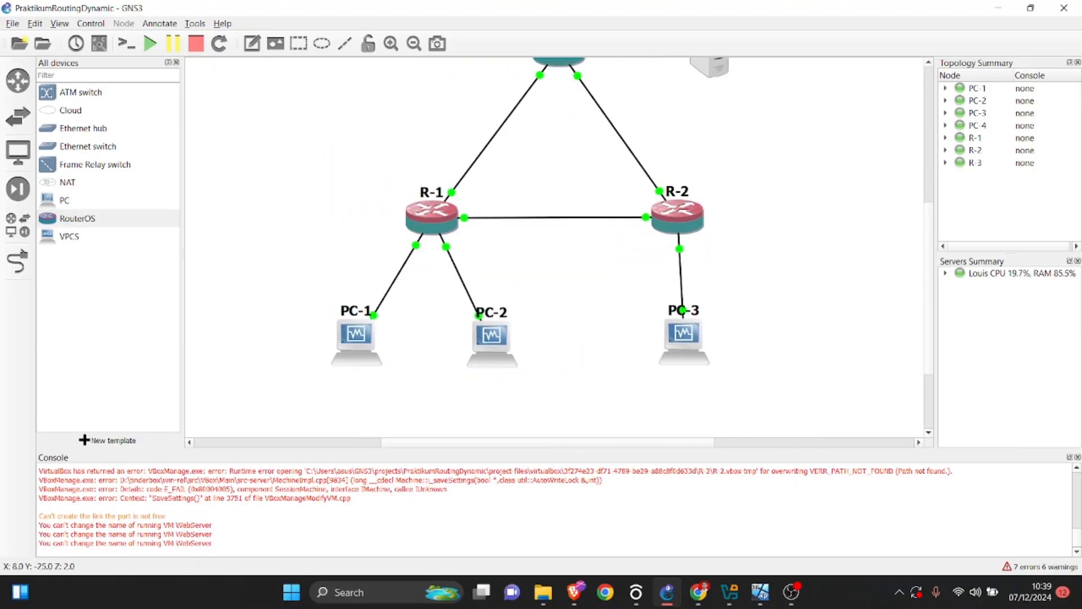
{"action": "scroll", "coordinate": [690, 310], "scroll_direction": "up", "scroll_amount": 1}
{"action": "left_click", "coordinate": [698, 592]}
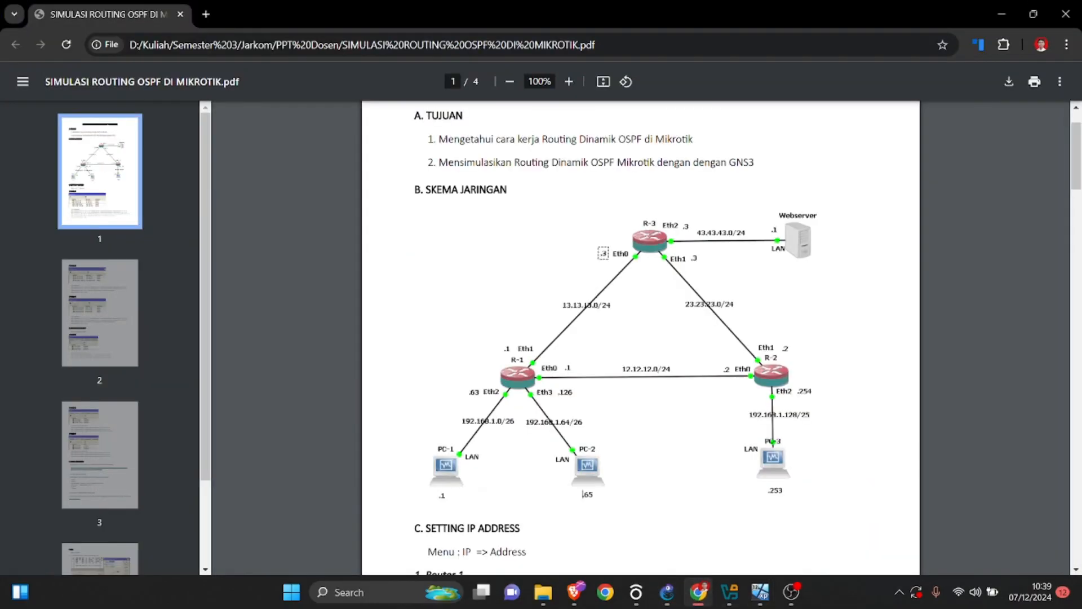
{"action": "scroll", "coordinate": [661, 357], "scroll_direction": "up", "scroll_amount": 3}
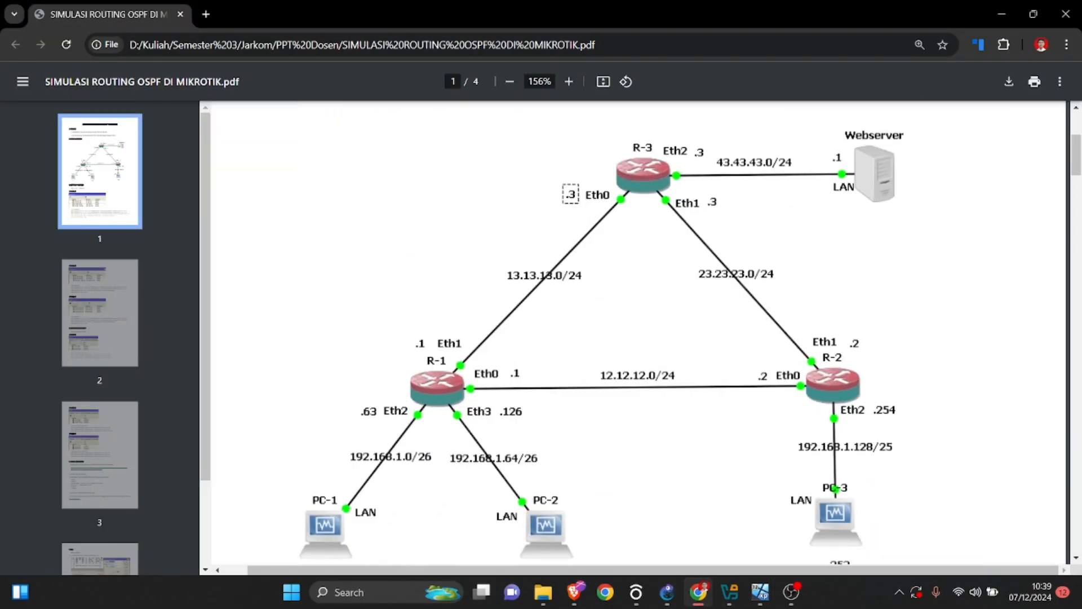
{"action": "scroll", "coordinate": [538, 500], "scroll_direction": "down", "scroll_amount": 1}
{"action": "scroll", "coordinate": [538, 499], "scroll_direction": "up", "scroll_amount": 1}
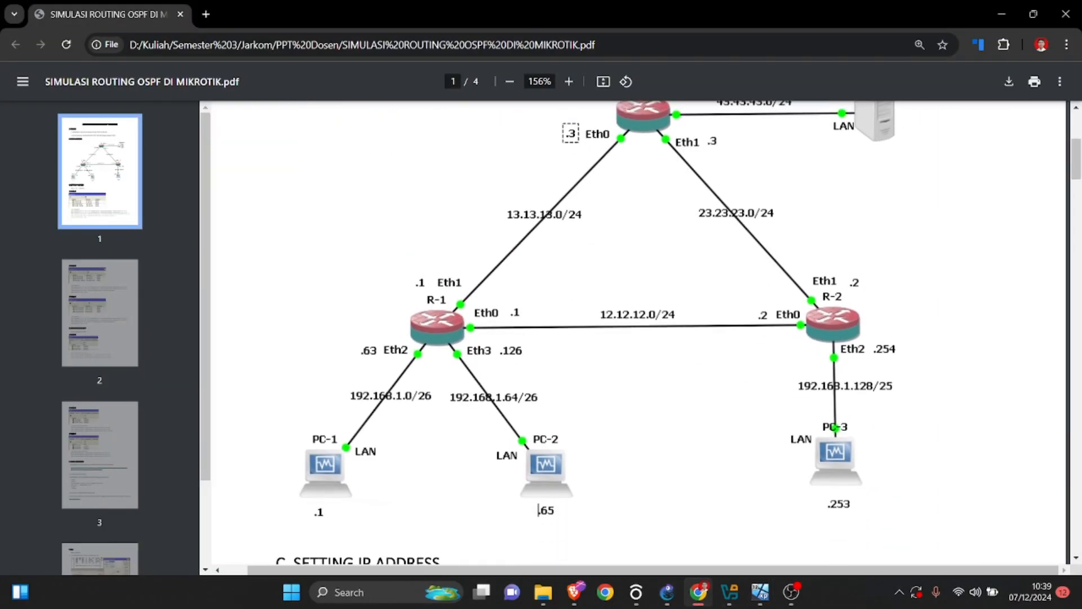
{"action": "key", "text": "alt+Tab"}
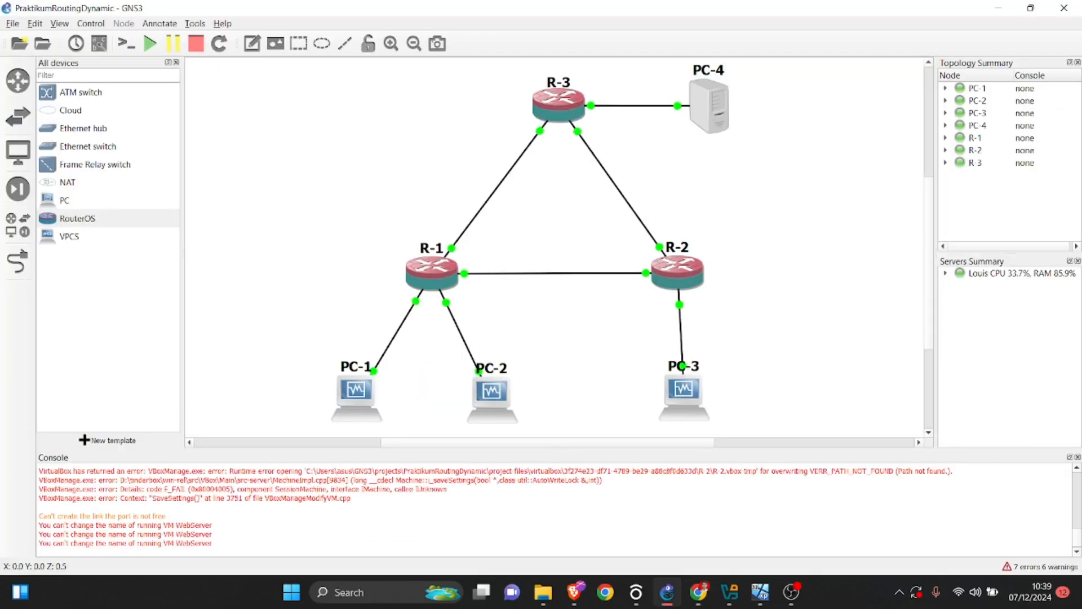
Try to rename the PC-4 node in the GNS3 topology to WebServer.
{"action": "double_click", "coordinate": [709, 70]}
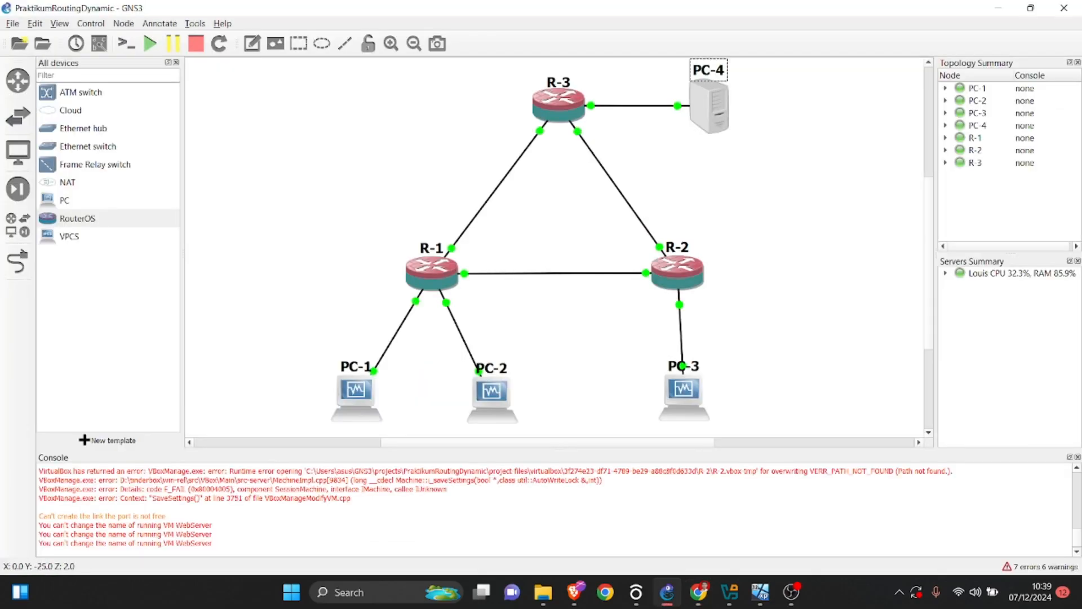
{"action": "type", "text": "w"}
{"action": "key", "text": "BackSpace"}
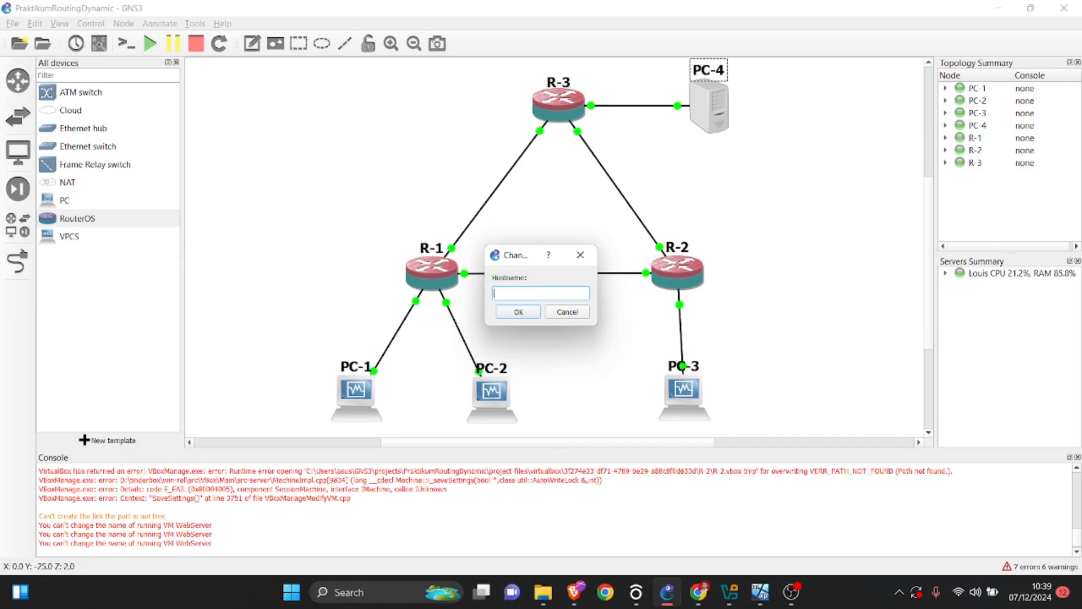
{"action": "type", "text": "WebServer"}
{"action": "key", "text": "Return"}
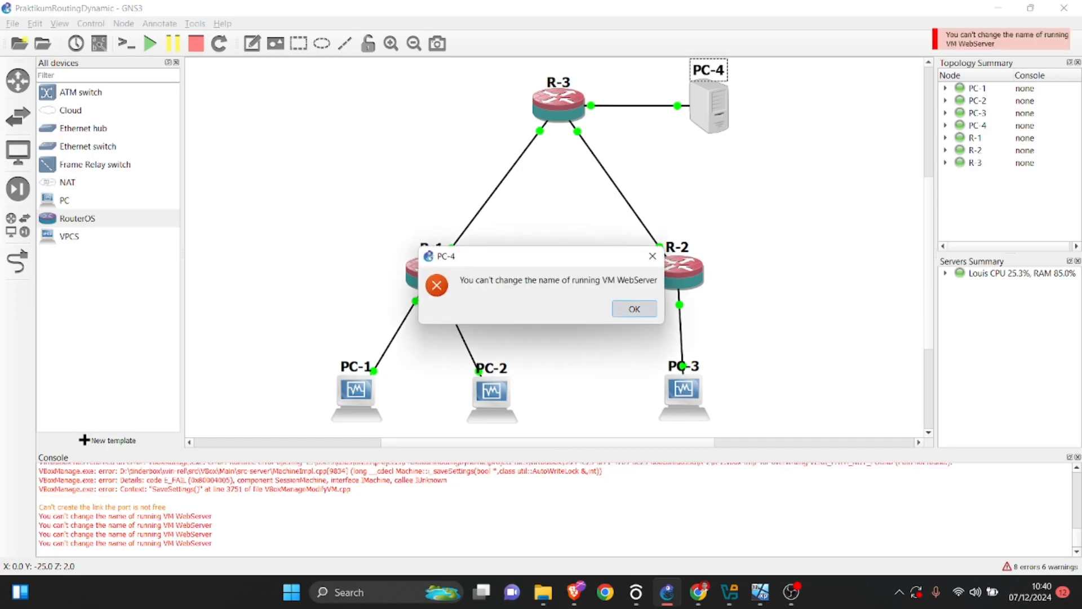
{"action": "left_click", "coordinate": [634, 308]}
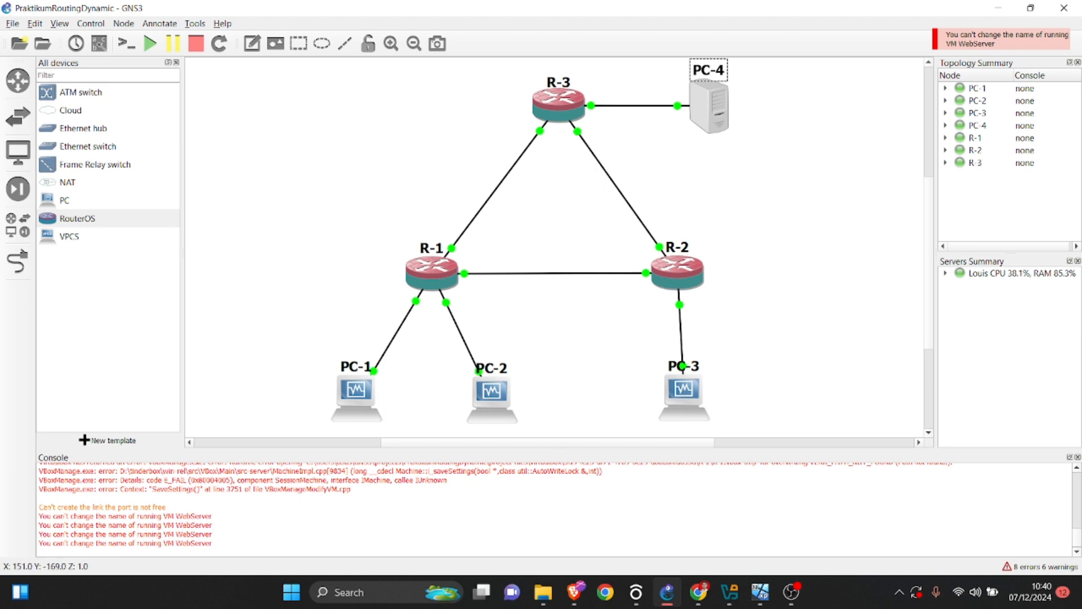
{"action": "left_click", "coordinate": [770, 148]}
Return to the PDF in Chrome and study the subnets, interfaces and host addresses in the network scheme.
{"action": "key", "text": "alt+Tab"}
{"action": "scroll", "coordinate": [538, 500], "scroll_direction": "down", "scroll_amount": 1}
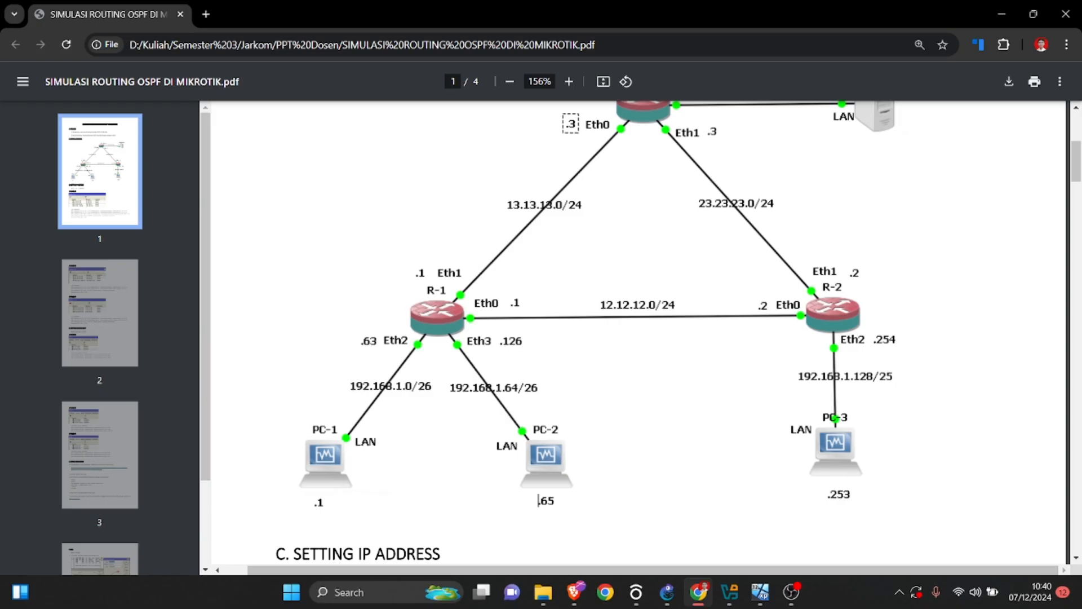
{"action": "scroll", "coordinate": [538, 500], "scroll_direction": "up", "scroll_amount": 5}
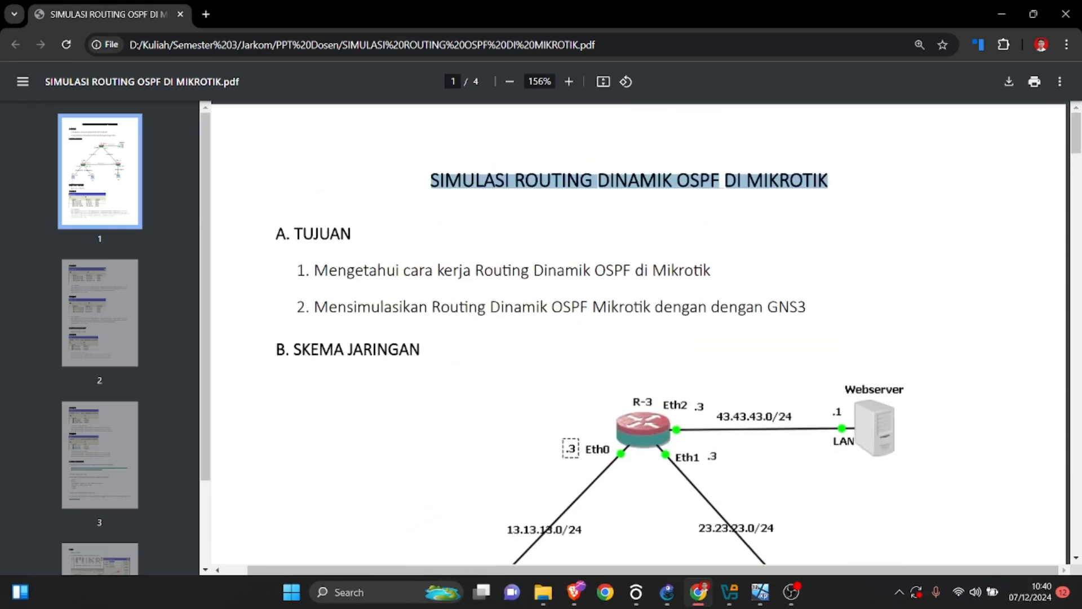
{"action": "left_click", "coordinate": [538, 472]}
{"action": "scroll", "coordinate": [538, 472], "scroll_direction": "down", "scroll_amount": 5}
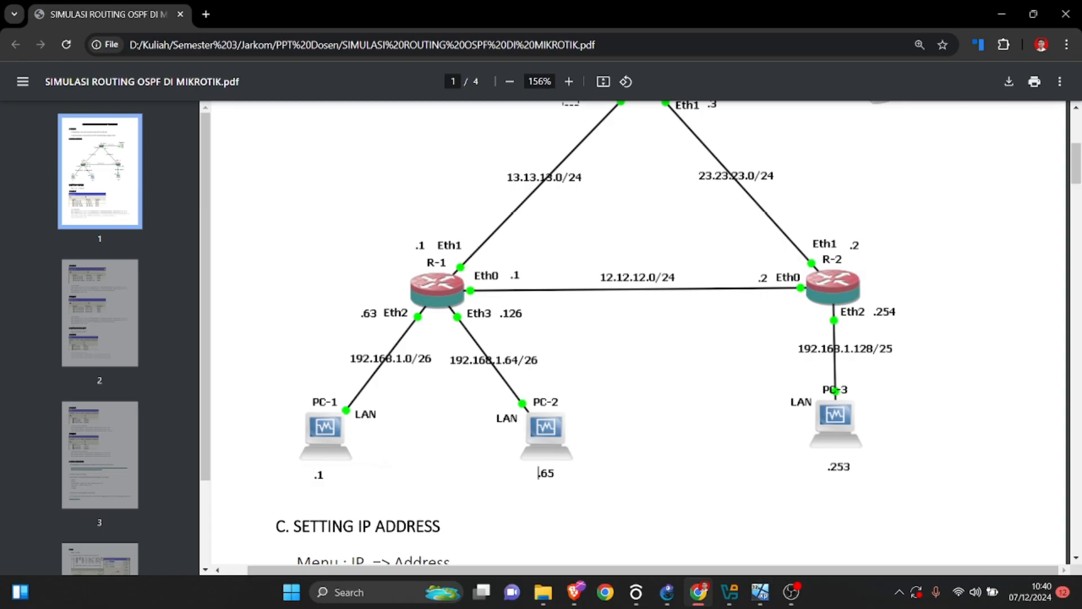
{"action": "scroll", "coordinate": [637, 332], "scroll_direction": "down", "scroll_amount": 1}
{"action": "scroll", "coordinate": [637, 332], "scroll_direction": "up", "scroll_amount": 2}
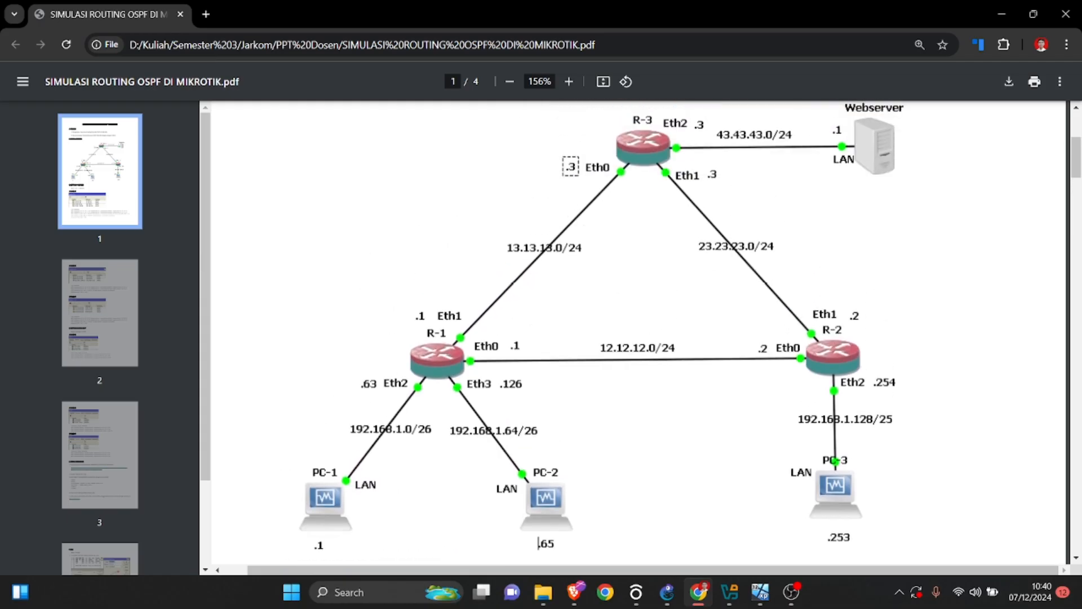
Switch to GNS3 and nudge the PC-3 node slightly so it lines up better beneath R-2.
{"action": "key", "text": "alt+Tab"}
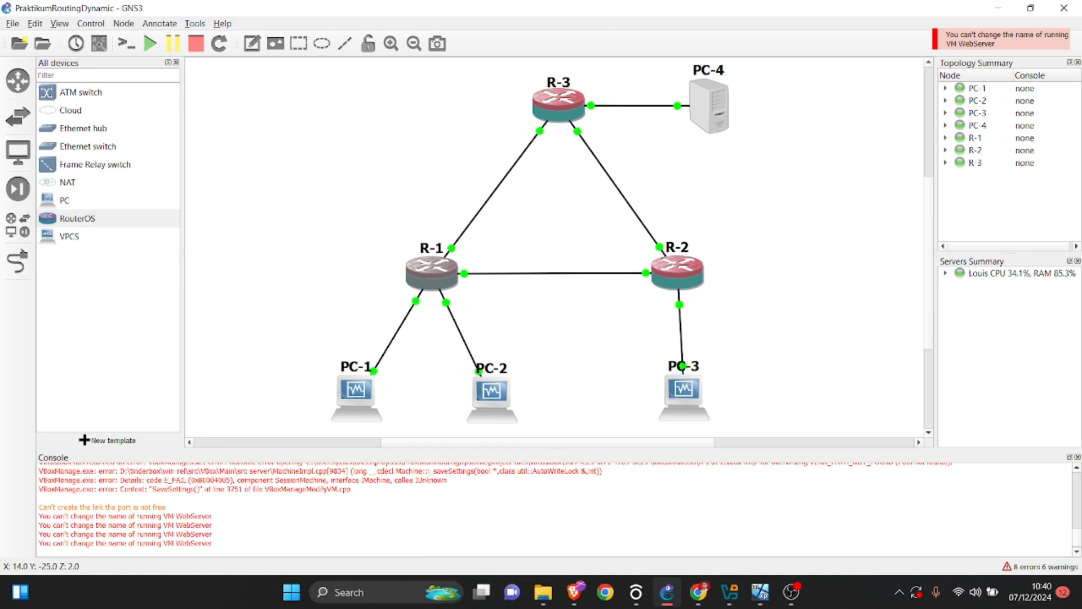
{"action": "key", "text": "alt+Tab"}
{"action": "key", "text": "alt+Tab"}
{"action": "left_click_drag", "start_coordinate": [684, 394], "coordinate": [680, 395]}
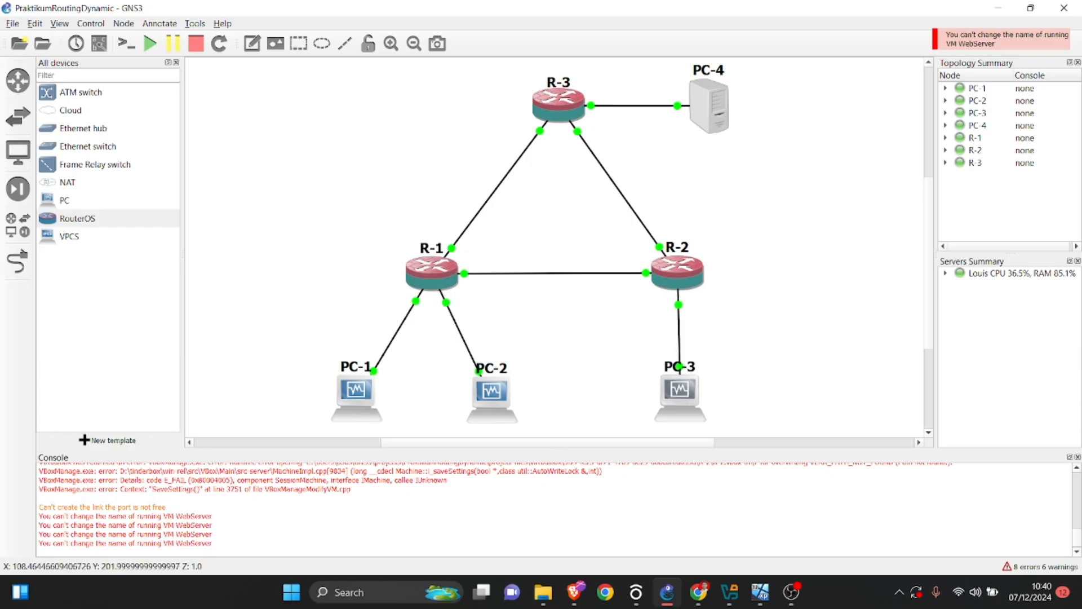
Switch back to the PDF and review the Router 1 address table and commands in the IP address section.
{"action": "key", "text": "alt+Tab"}
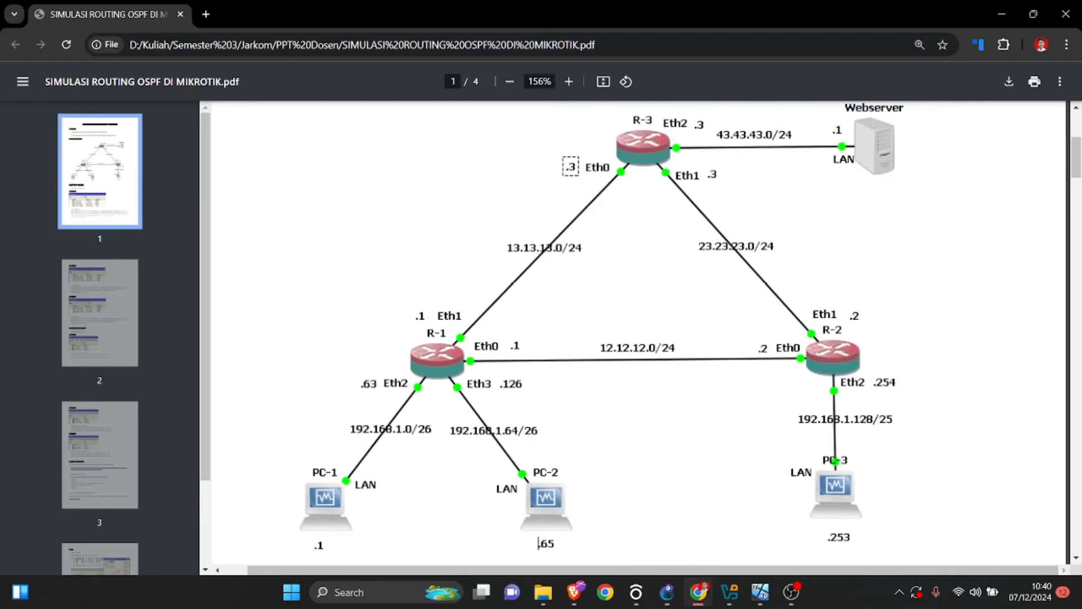
{"action": "scroll", "coordinate": [634, 332], "scroll_direction": "down", "scroll_amount": 8}
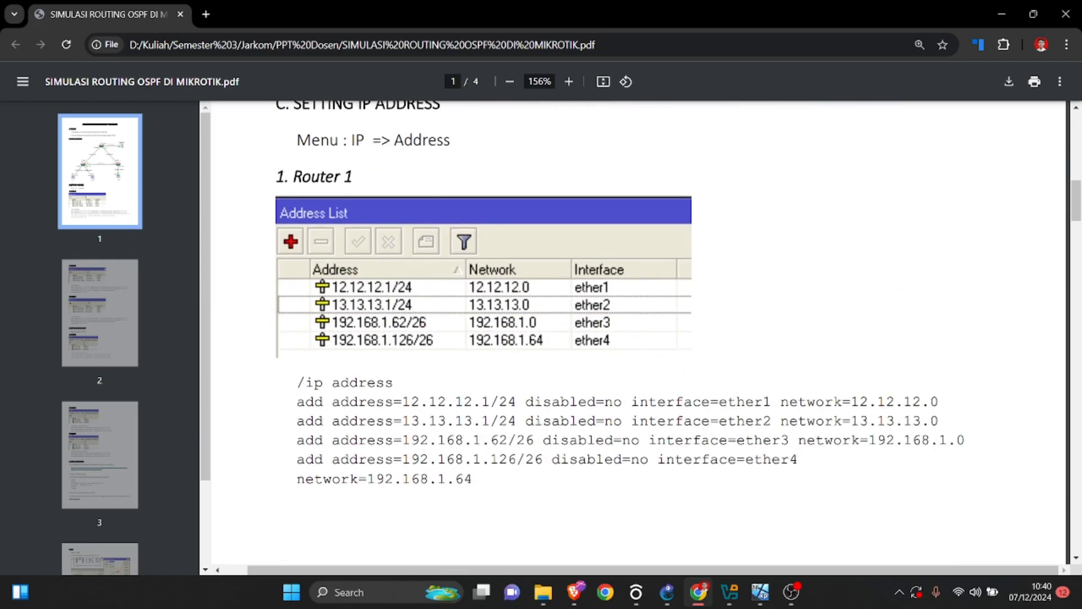
{"action": "scroll", "coordinate": [640, 338], "scroll_direction": "down", "scroll_amount": 3}
{"action": "scroll", "coordinate": [640, 338], "scroll_direction": "up", "scroll_amount": 1}
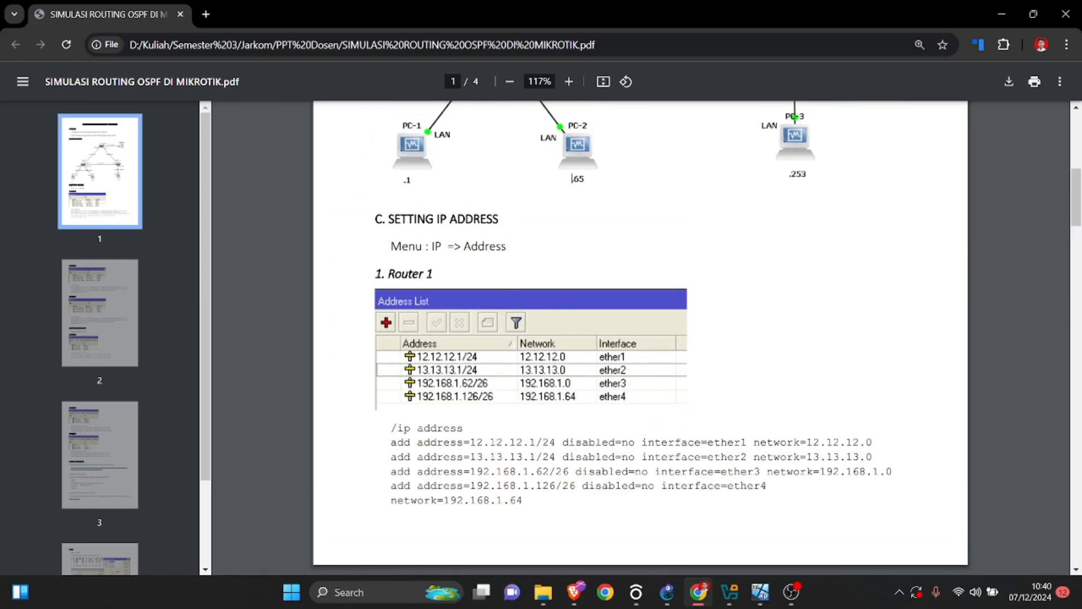
Bring up the PC-1 virtual machine, place its window beside the PDF's Router 1 section and connect WinBox as admin.
{"action": "mouse_move", "coordinate": [760, 592]}
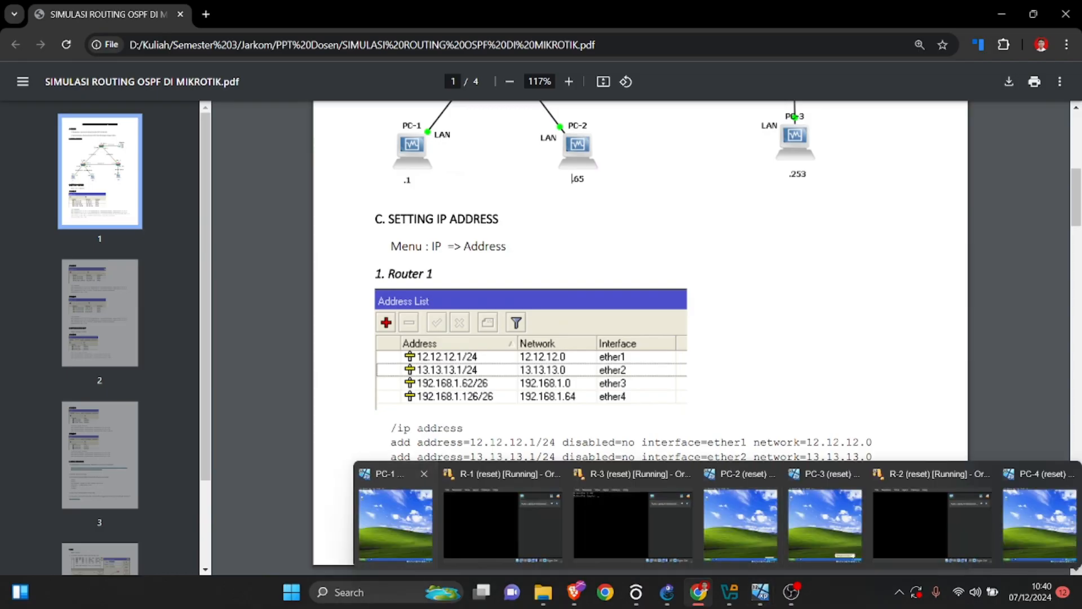
{"action": "left_click", "coordinate": [396, 514]}
{"action": "left_click_drag", "start_coordinate": [362, 12], "coordinate": [882, 31]}
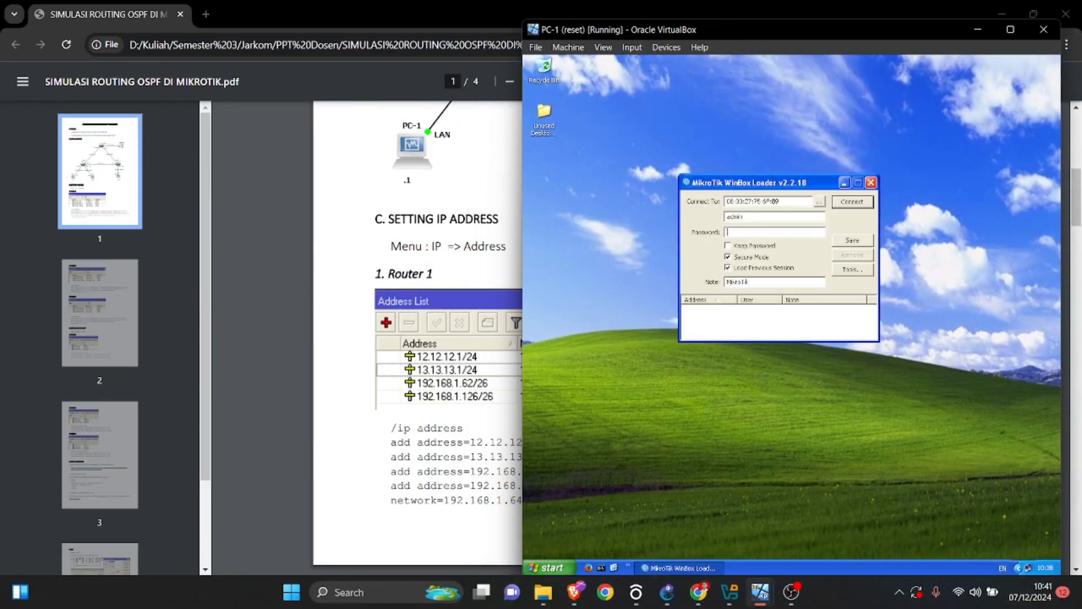
{"action": "key", "text": "Return"}
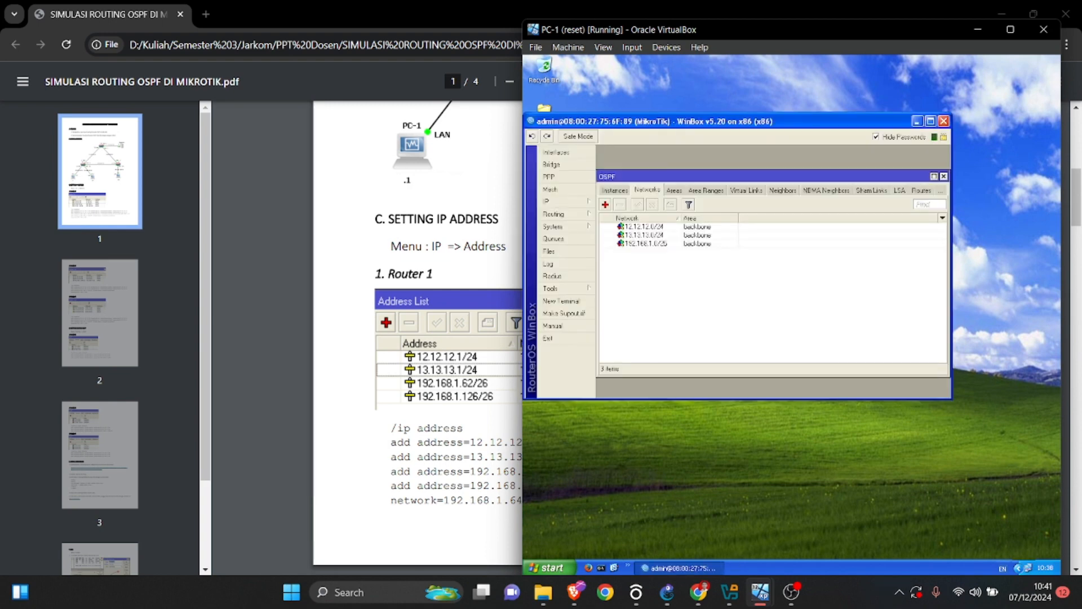
Reopen the WinBox loader, connect to the discovered MikroTik router at 192.168.1.62 and open its IP address list.
{"action": "left_click", "coordinate": [660, 553]}
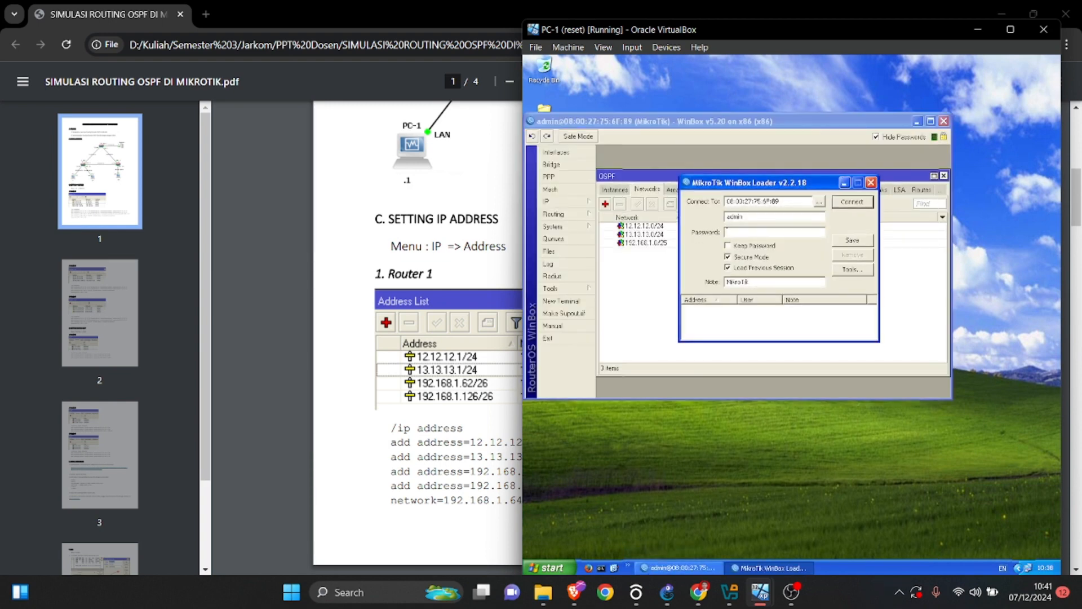
{"action": "left_click", "coordinate": [818, 202]}
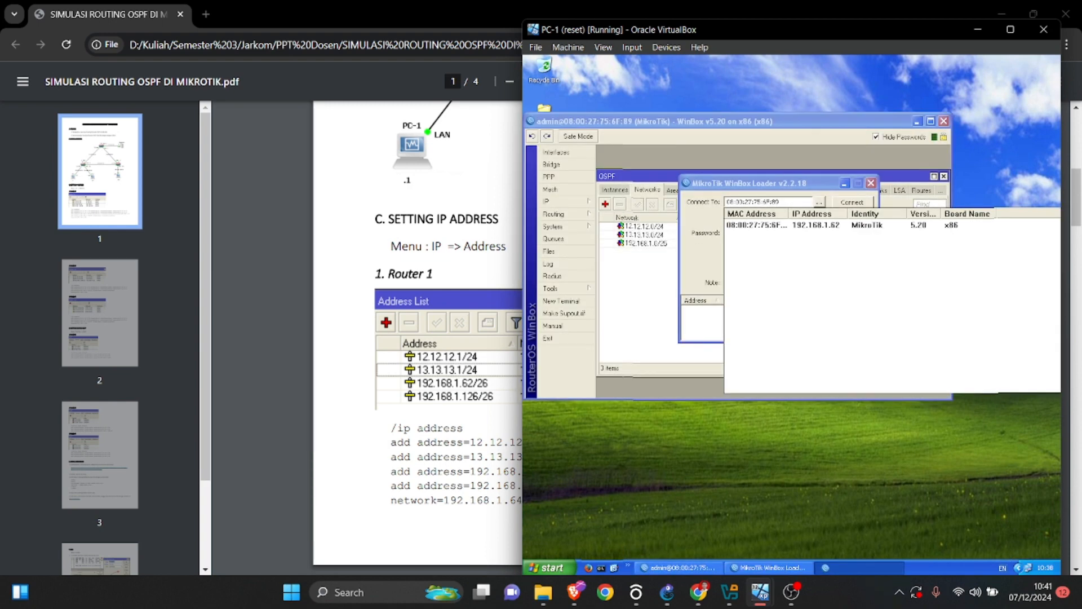
{"action": "left_click", "coordinate": [811, 225]}
{"action": "left_click", "coordinate": [852, 202]}
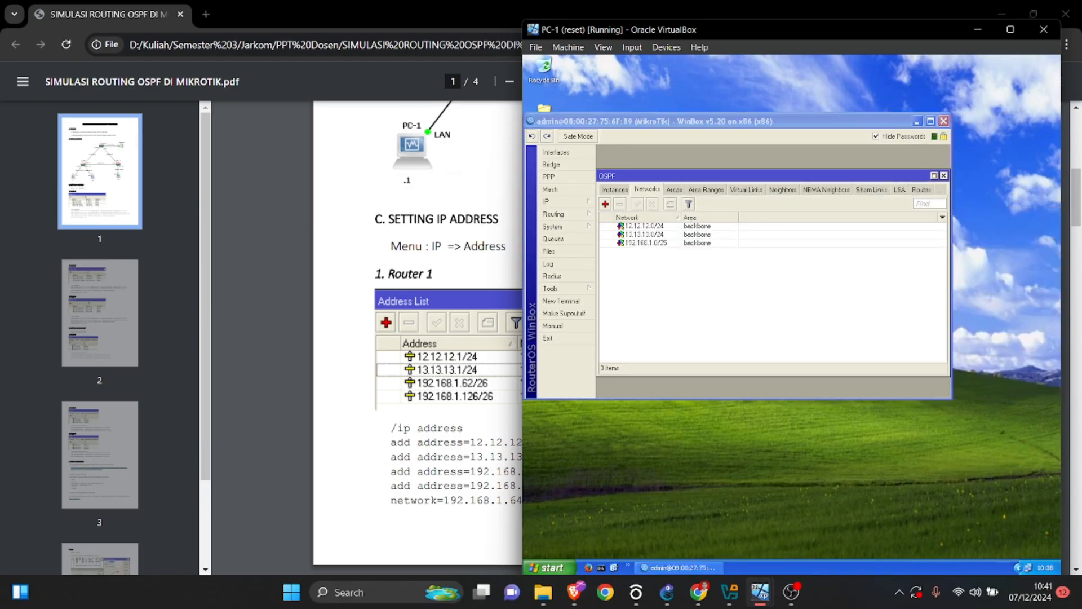
{"action": "left_click", "coordinate": [546, 202]}
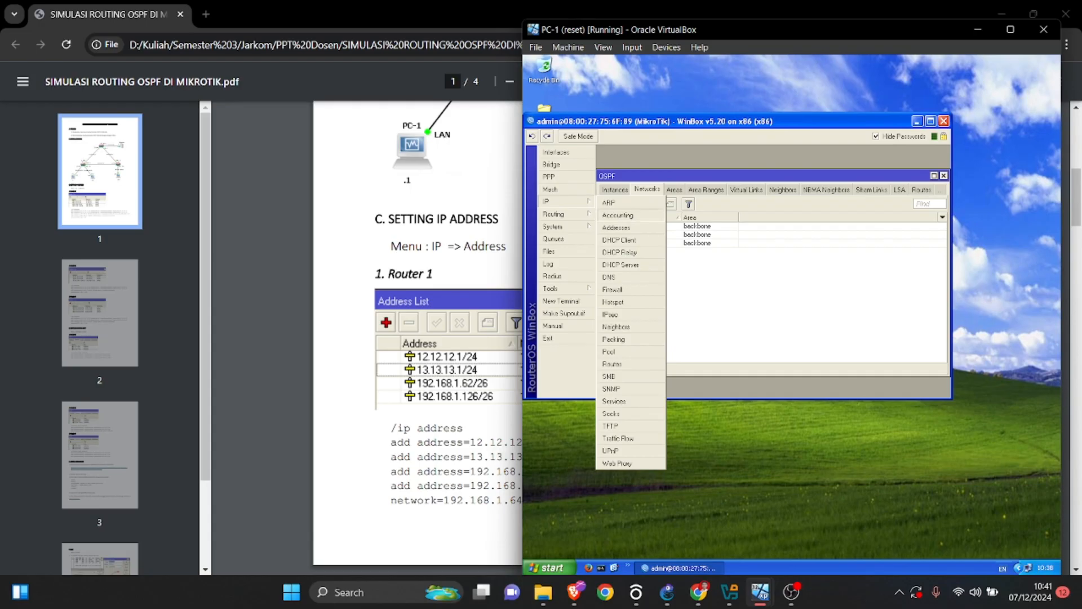
{"action": "left_click", "coordinate": [613, 227]}
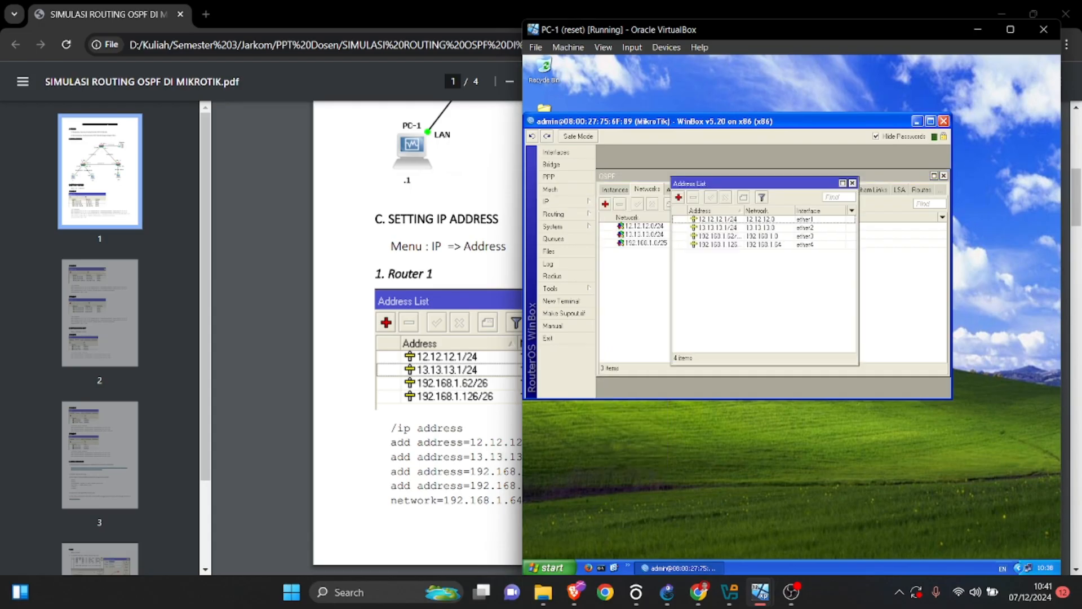
{"action": "left_click", "coordinate": [718, 220]}
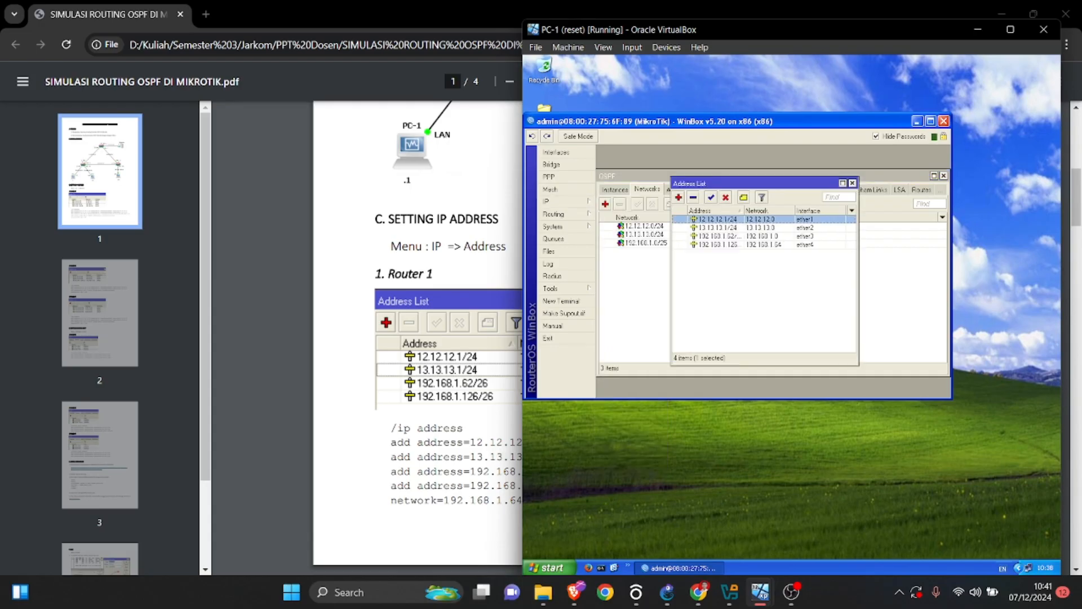
{"action": "left_click", "coordinate": [678, 198]}
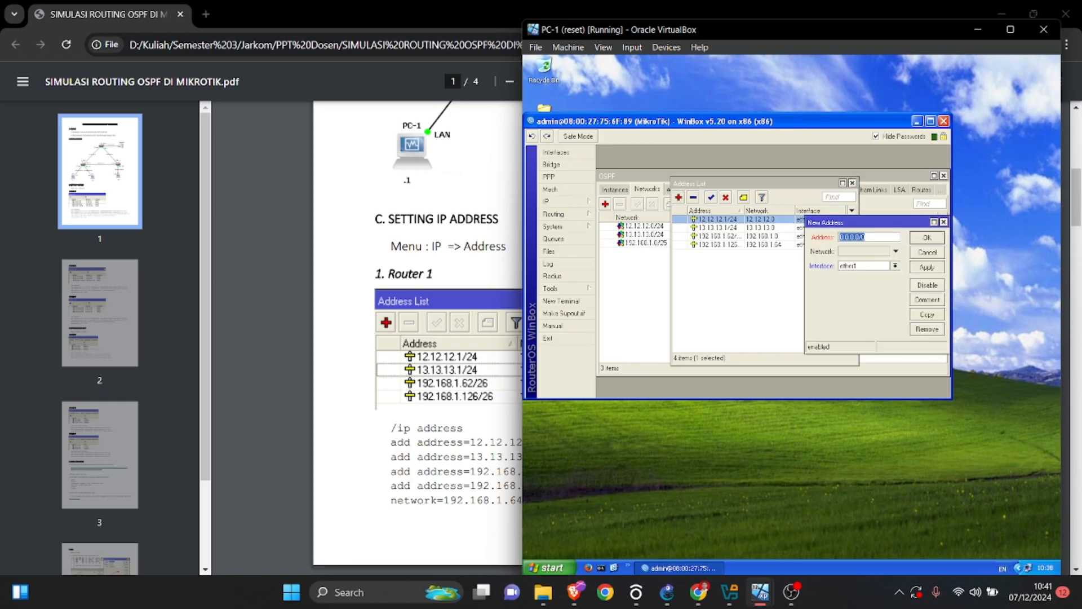
{"action": "type", "text": "12"}
{"action": "left_click", "coordinate": [894, 266]}
{"action": "left_click_drag", "start_coordinate": [728, 28], "coordinate": [789, 27]}
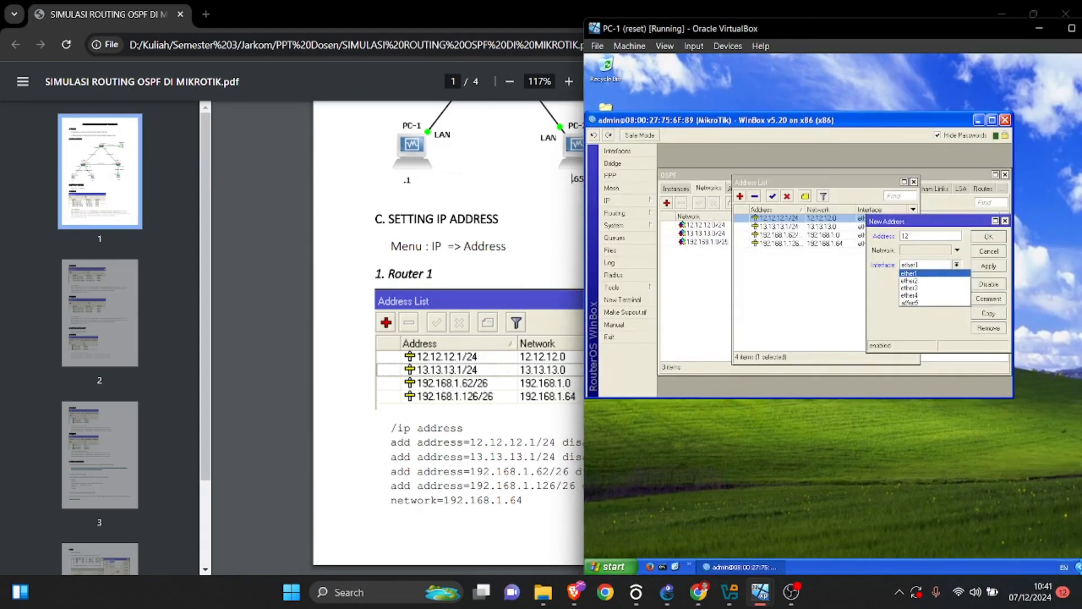
{"action": "left_click", "coordinate": [910, 273]}
{"action": "left_click", "coordinate": [1005, 220]}
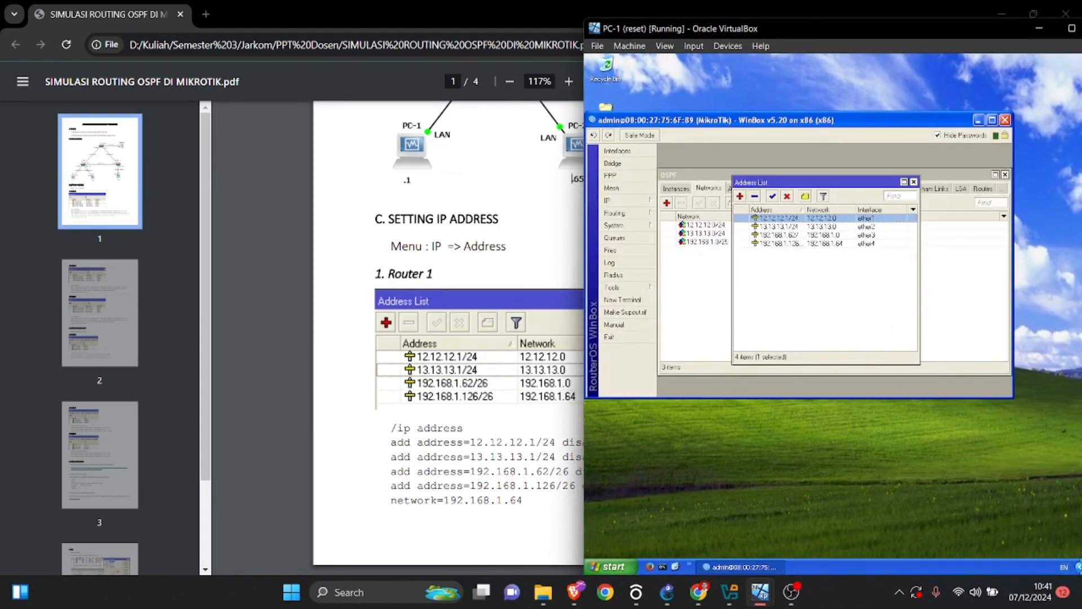
Close the address list, open a new terminal on the router and enter the /ip address context.
{"action": "left_click", "coordinate": [914, 182]}
{"action": "left_click", "coordinate": [622, 299]}
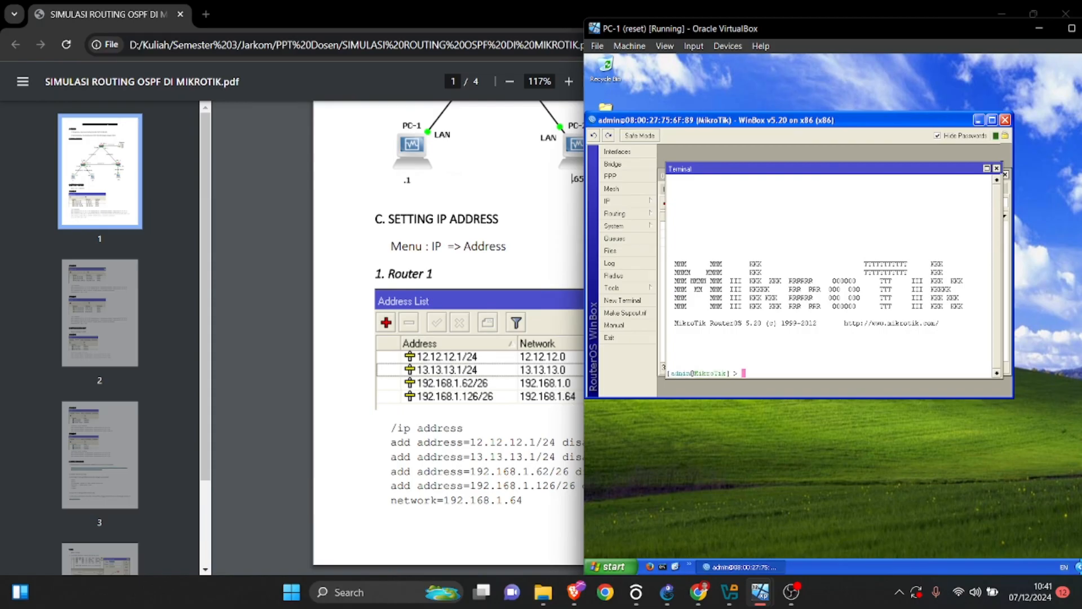
{"action": "type", "text": "/ip address"}
{"action": "key", "text": "Return"}
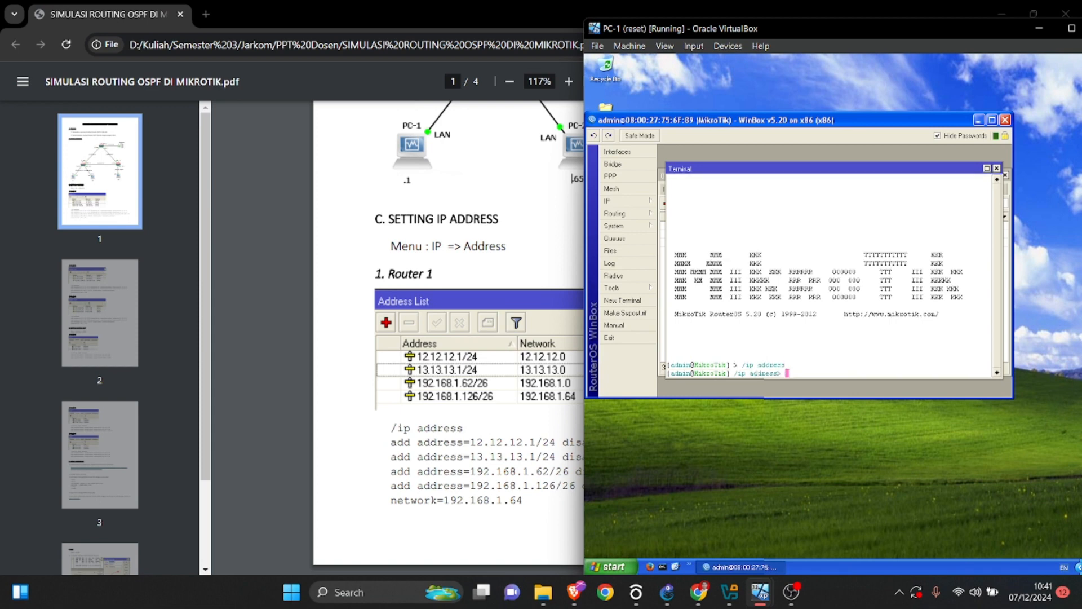
Copy Router 1's first command from the PDF and try adding address 12.12.12.1/24 on ether1 with network 12.12.12.0 in the terminal.
{"action": "left_click", "coordinate": [698, 592]}
{"action": "left_click_drag", "start_coordinate": [390, 442], "coordinate": [872, 442]}
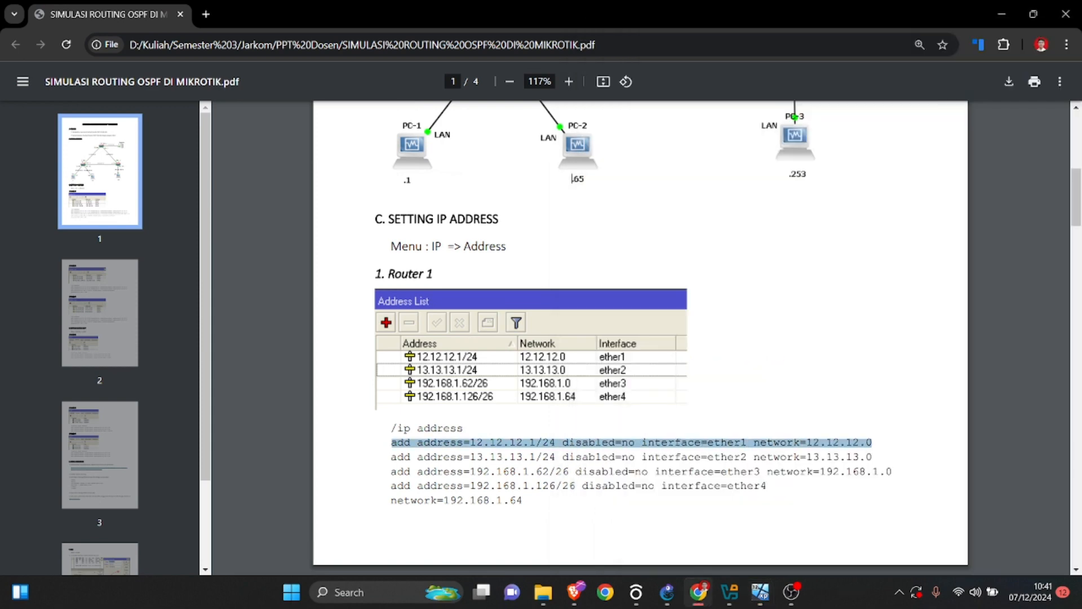
{"action": "right_click", "coordinate": [435, 458]}
{"action": "left_click", "coordinate": [473, 212]}
{"action": "mouse_move", "coordinate": [760, 592]}
{"action": "left_click", "coordinate": [395, 523]}
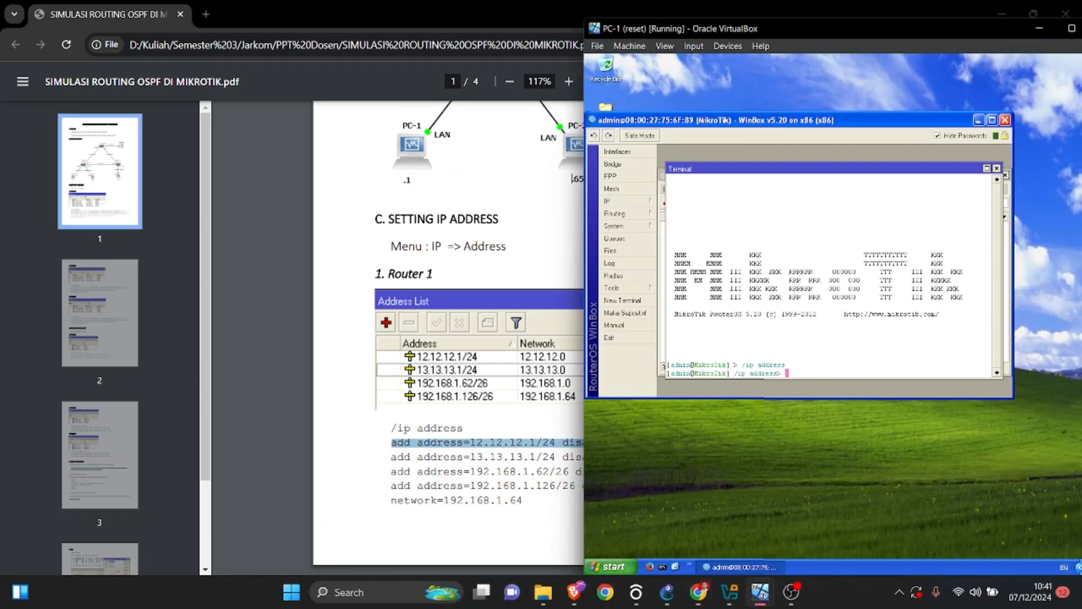
{"action": "right_click", "coordinate": [791, 372]}
{"action": "left_click", "coordinate": [806, 385]}
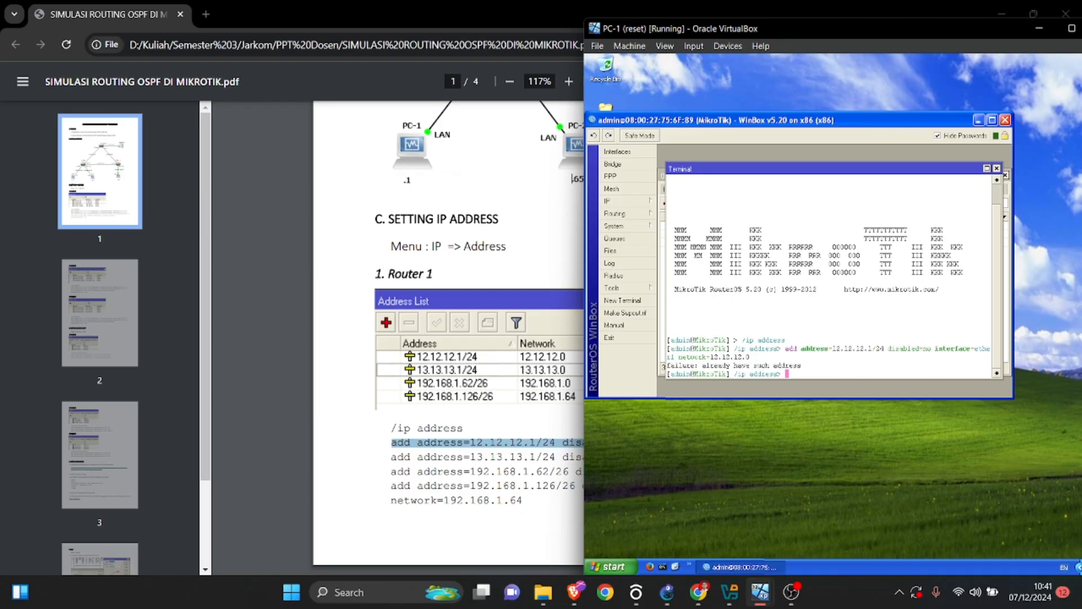
Compare the router's IP address list with the terminal's response to the add command, closing the list when finished.
{"action": "left_click", "coordinate": [614, 201]}
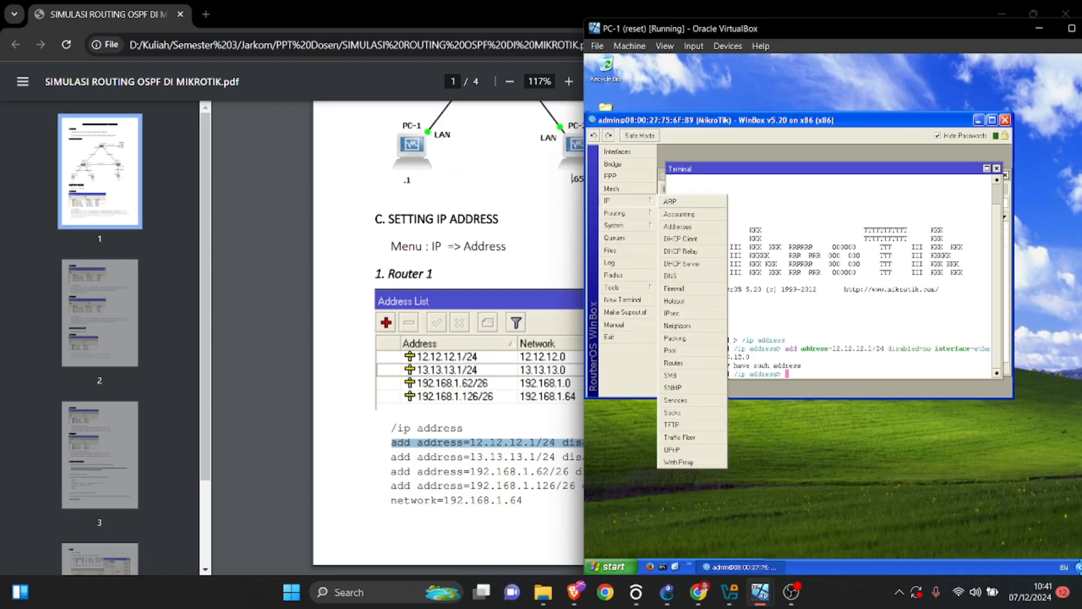
{"action": "left_click", "coordinate": [680, 225]}
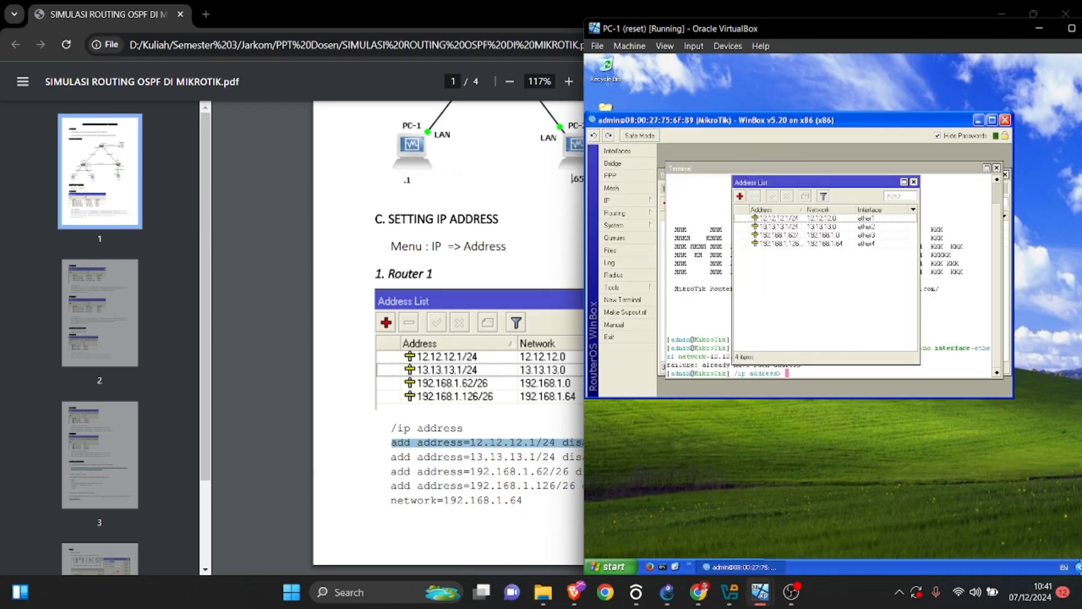
{"action": "left_click", "coordinate": [914, 182]}
{"action": "left_click_drag", "start_coordinate": [806, 365], "coordinate": [668, 365]}
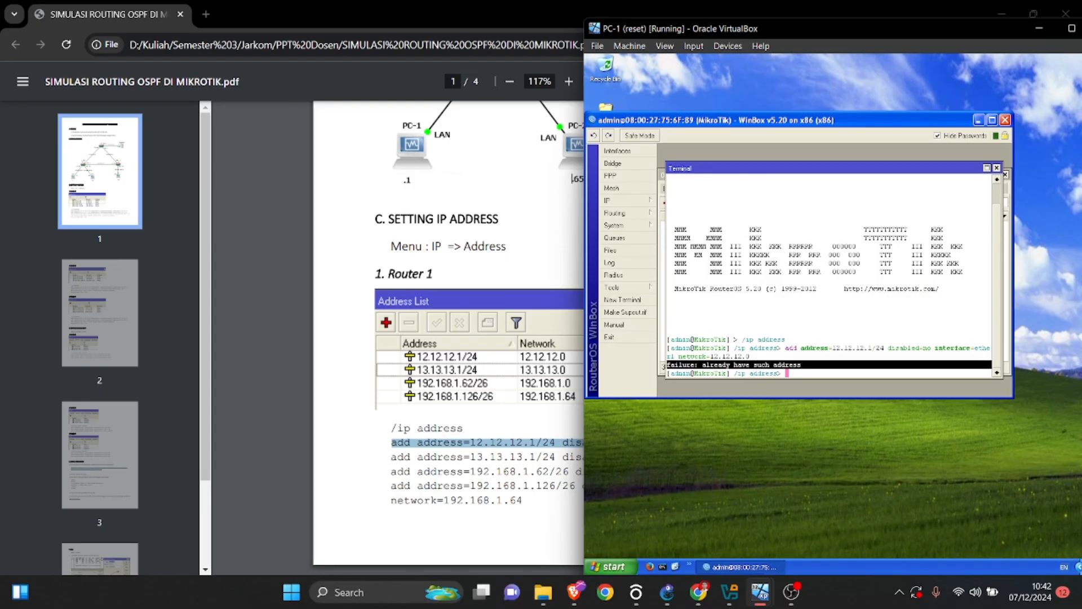
{"action": "left_click", "coordinate": [614, 201]}
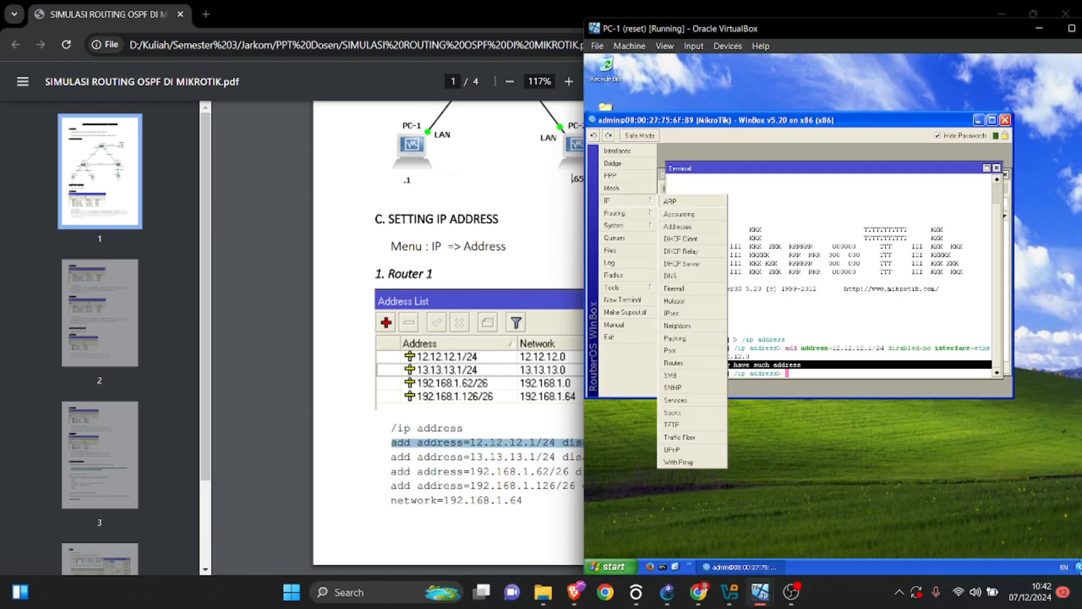
{"action": "left_click", "coordinate": [678, 226]}
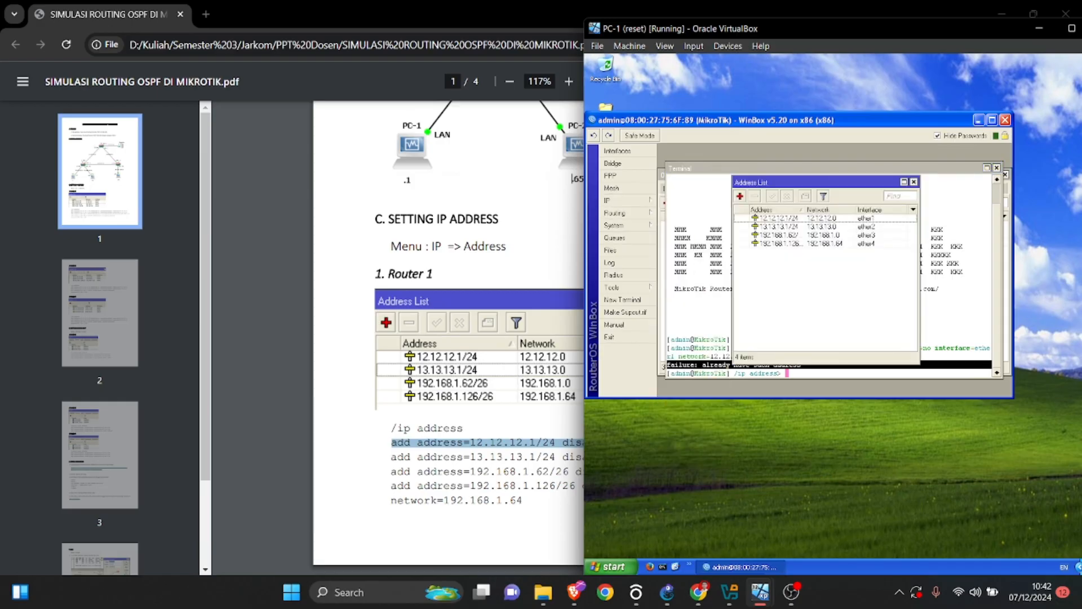
{"action": "left_click", "coordinate": [834, 371]}
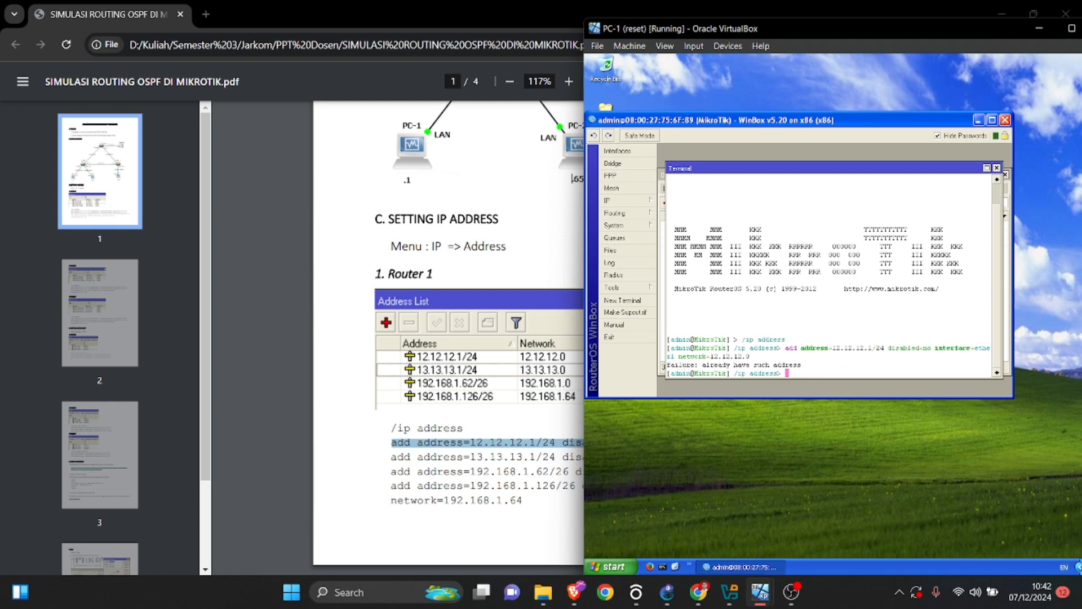
{"action": "left_click", "coordinate": [614, 200]}
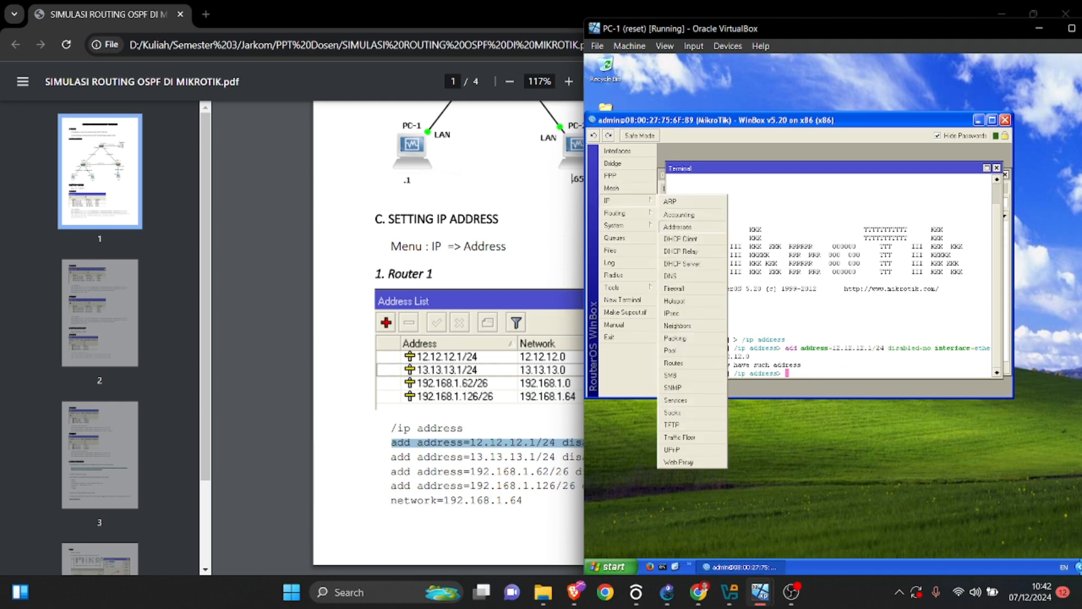
{"action": "left_click", "coordinate": [677, 226]}
{"action": "left_click", "coordinate": [914, 182]}
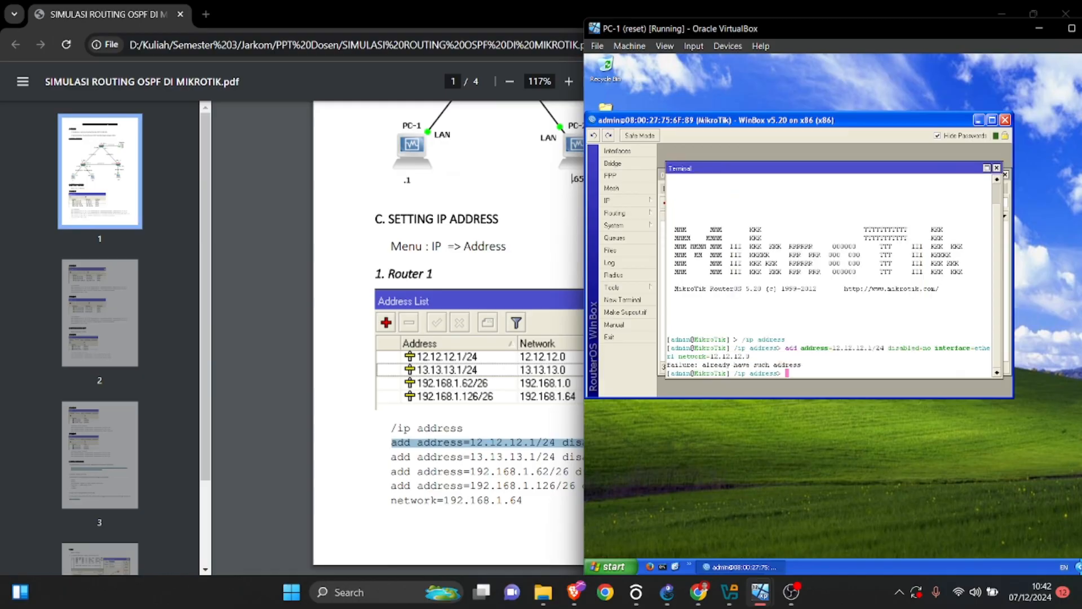
In the PDF, examine how Router 1's ether4 command for 192.168.1.126/26 wraps onto the line network=192.168.1.64, highlighting both lines together.
{"action": "scroll", "coordinate": [572, 179], "scroll_direction": "down", "scroll_amount": 2}
{"action": "left_click", "coordinate": [572, 179]}
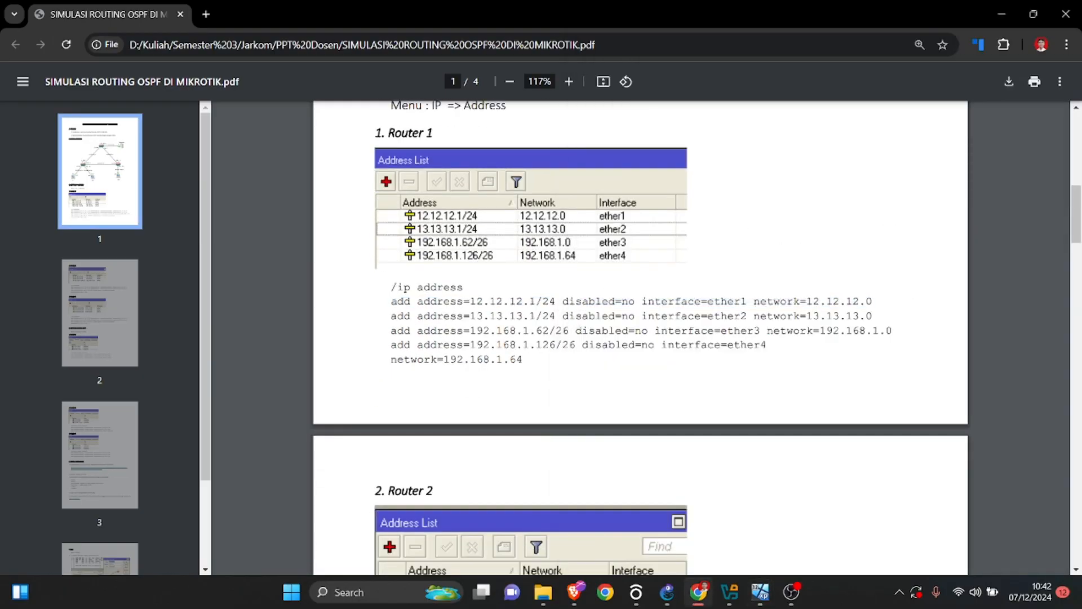
{"action": "left_click_drag", "start_coordinate": [391, 360], "coordinate": [522, 360]}
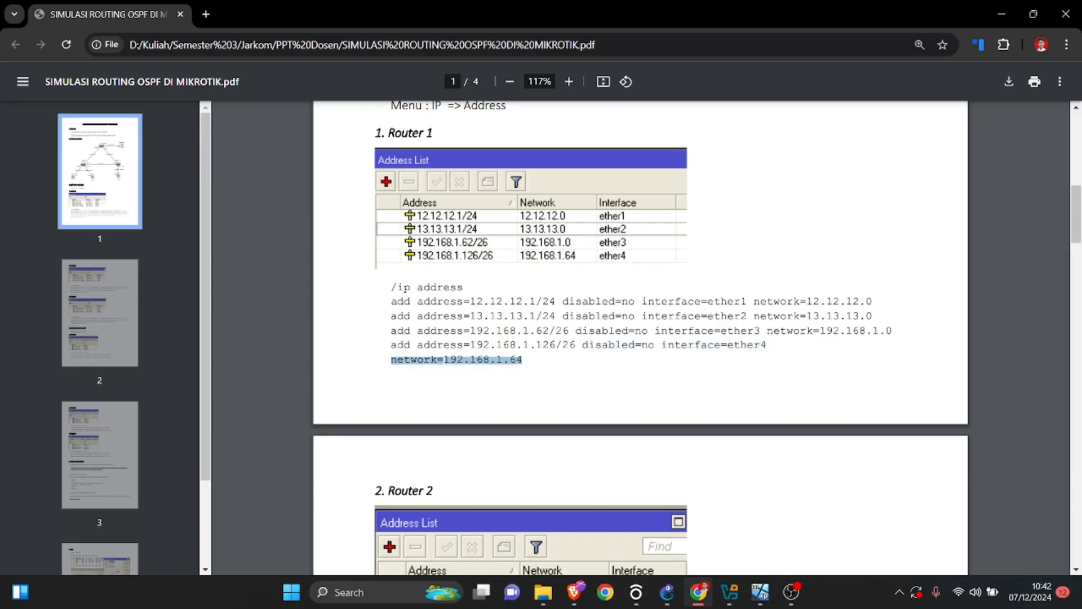
{"action": "left_click_drag", "start_coordinate": [774, 345], "coordinate": [846, 345]}
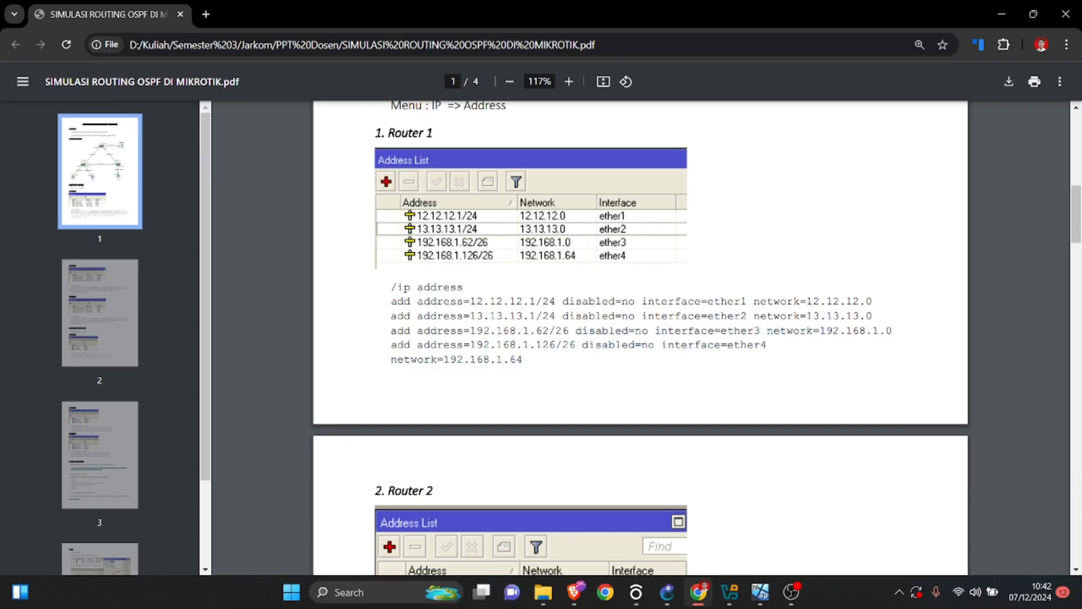
{"action": "left_click_drag", "start_coordinate": [391, 360], "coordinate": [602, 345]}
{"action": "left_click", "coordinate": [604, 346]}
{"action": "left_click_drag", "start_coordinate": [391, 360], "coordinate": [430, 360]}
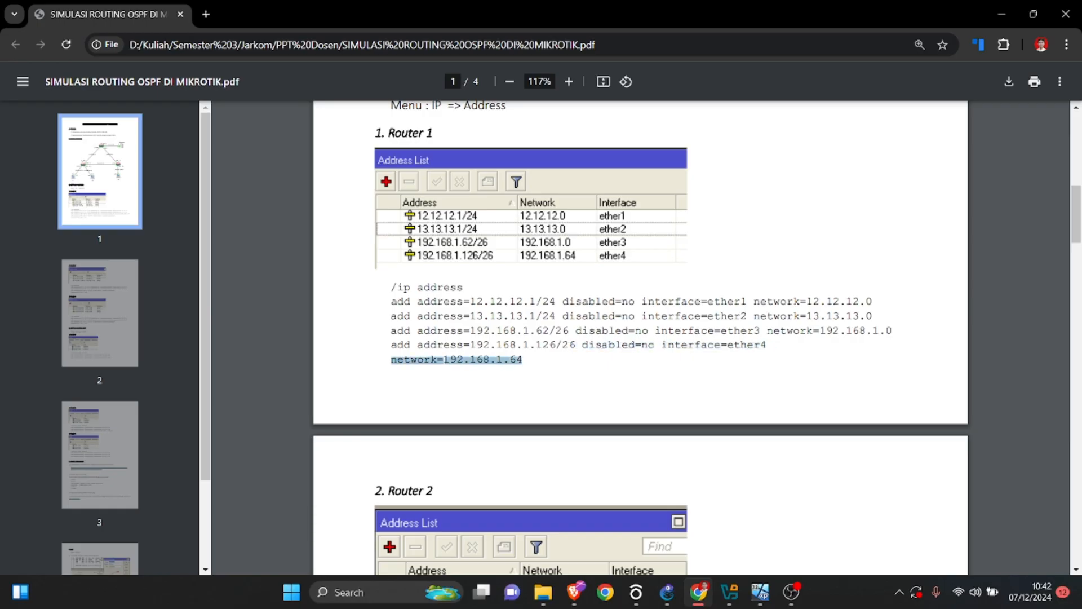
{"action": "left_click_drag", "start_coordinate": [391, 344], "coordinate": [522, 359]}
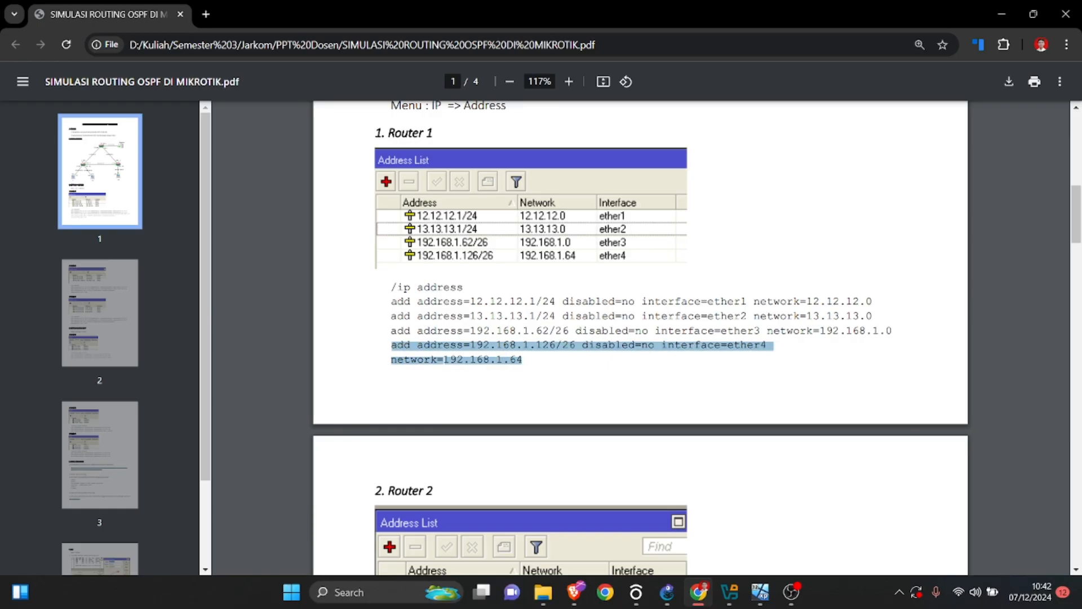
Show the PDF's Router 2 address section, switch to the PC-3 virtual machine and start the WinBox loader there.
{"action": "scroll", "coordinate": [640, 338], "scroll_direction": "down", "scroll_amount": 4}
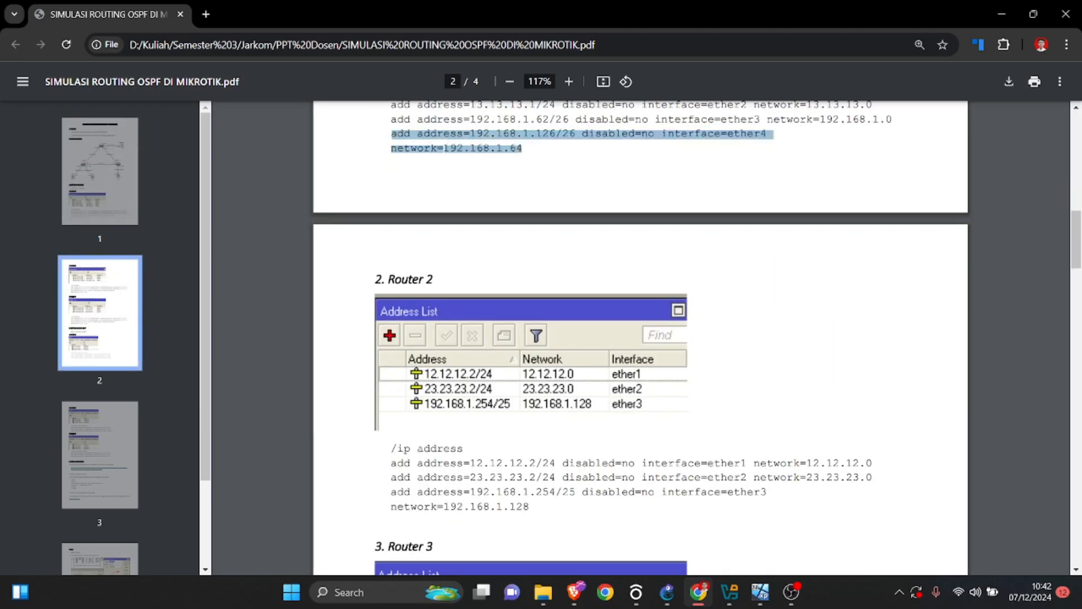
{"action": "mouse_move", "coordinate": [761, 592]}
{"action": "left_click", "coordinate": [741, 524]}
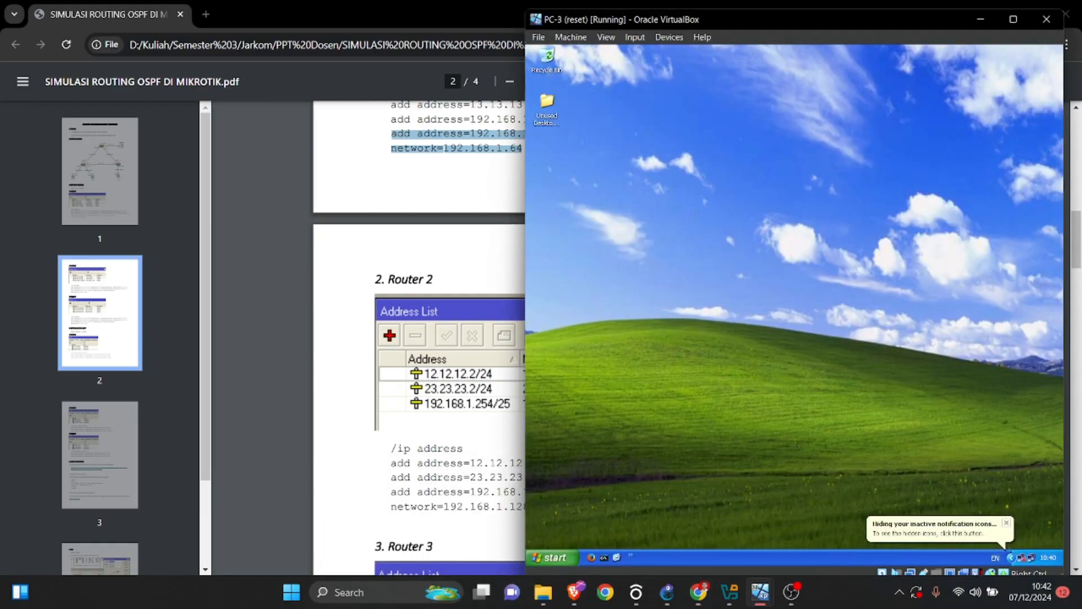
{"action": "left_click", "coordinate": [630, 557]}
{"action": "left_click", "coordinate": [662, 543]}
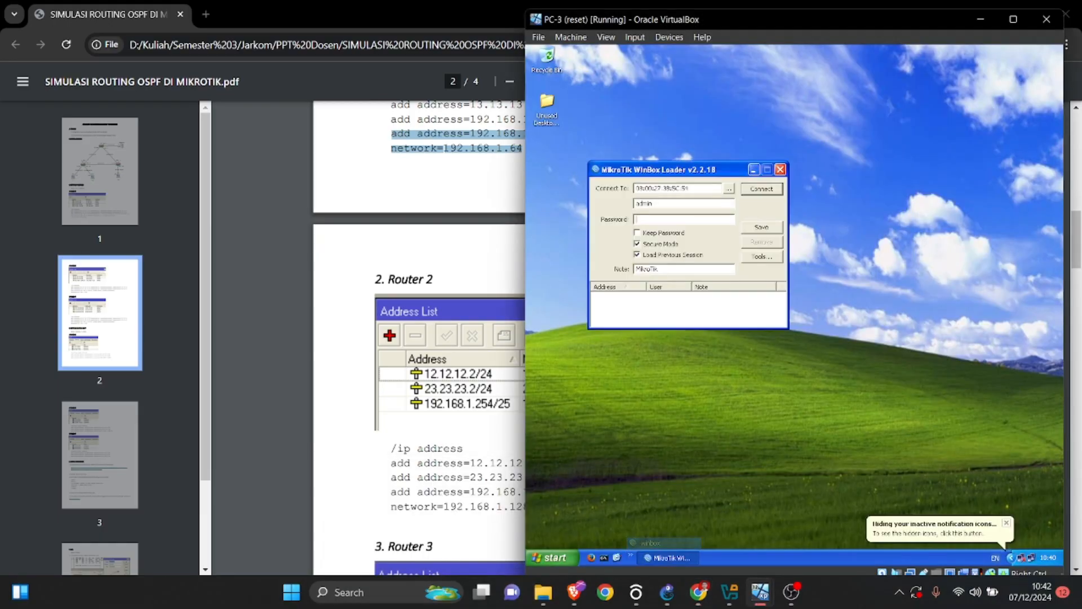
Bring up the PC-2 virtual machine beside the PDF, connect WinBox to its MikroTik router and open the IP address list.
{"action": "mouse_move", "coordinate": [760, 591]}
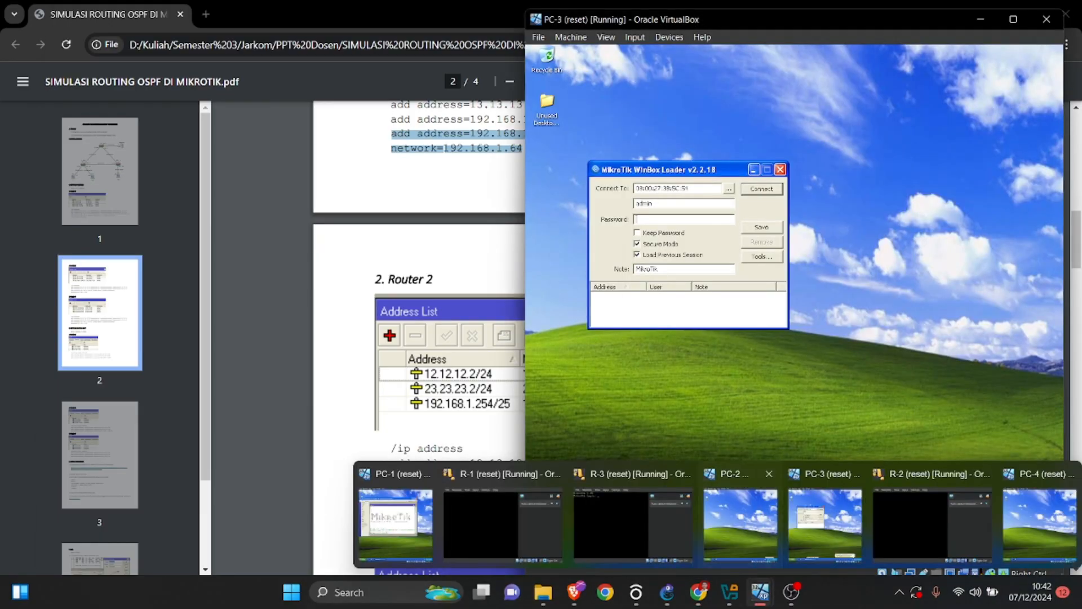
{"action": "left_click", "coordinate": [741, 518]}
{"action": "left_click_drag", "start_coordinate": [440, 15], "coordinate": [920, 15]}
{"action": "left_click", "coordinate": [644, 548]}
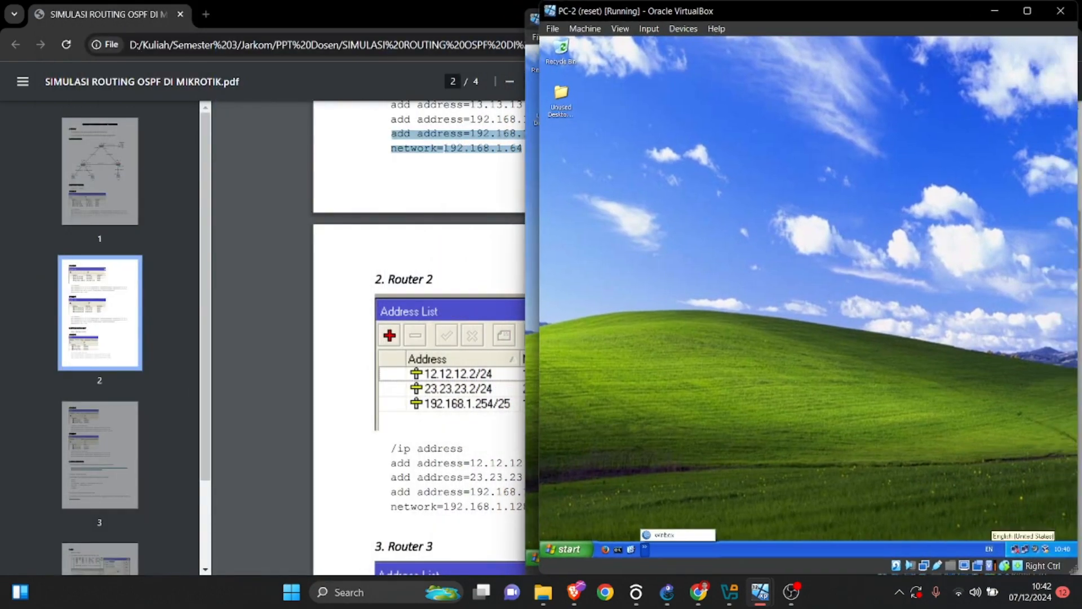
{"action": "left_click", "coordinate": [656, 534]}
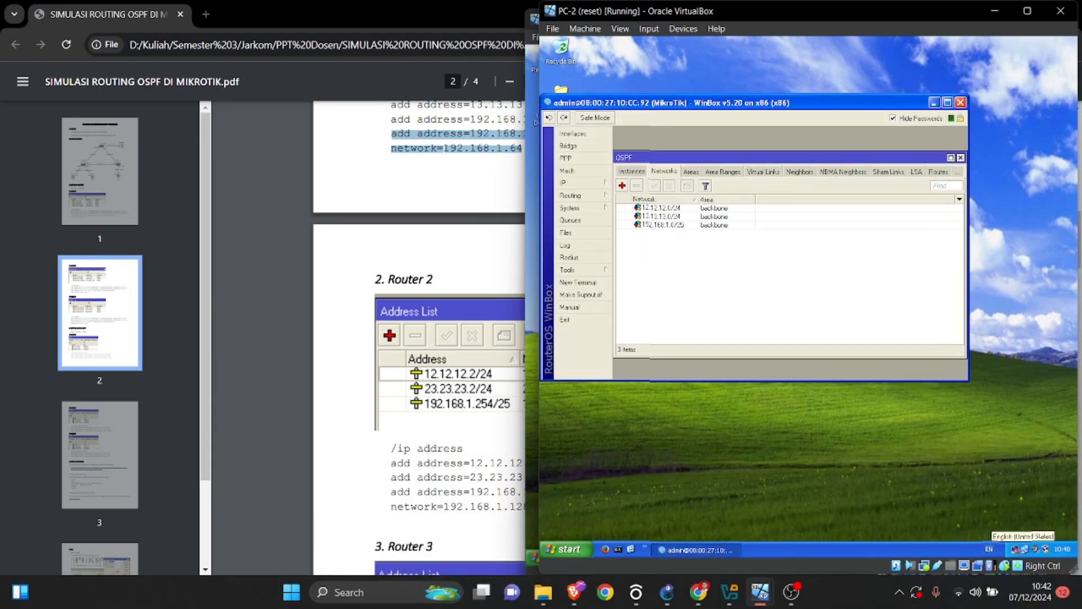
{"action": "left_click", "coordinate": [583, 183]}
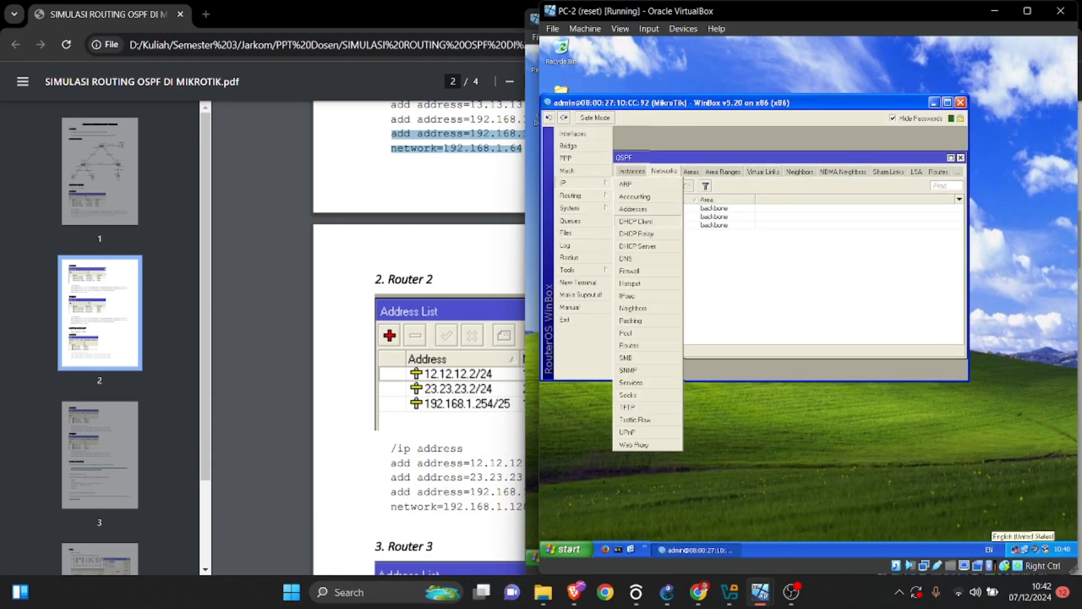
{"action": "left_click", "coordinate": [633, 209]}
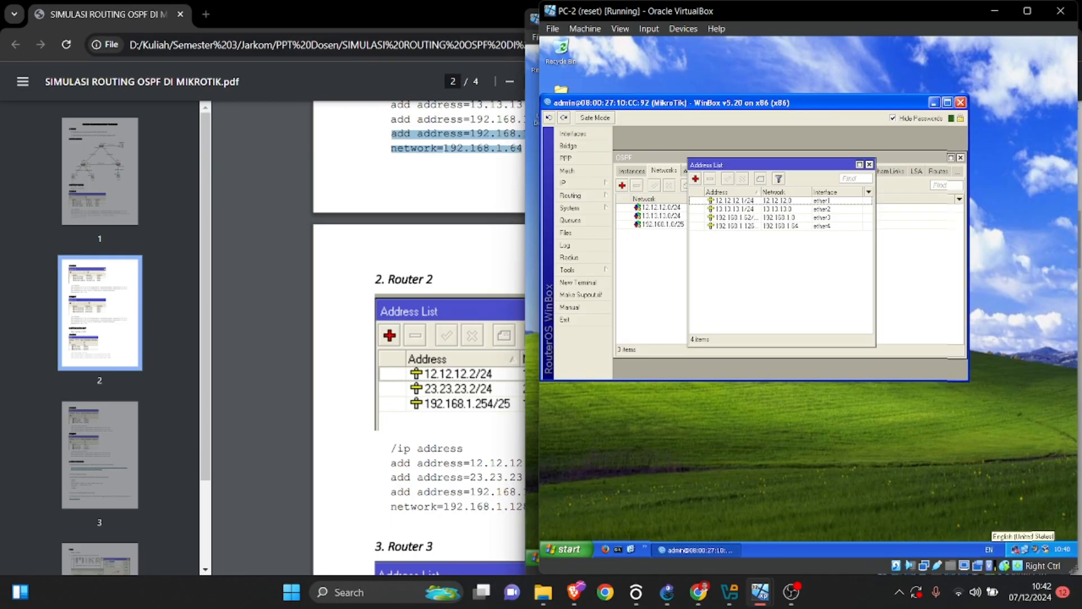
Return to PC-3, connect WinBox to its router, select 12.12.12.2/24 in the IP address list and shift the window to uncover the PDF.
{"action": "mouse_move", "coordinate": [760, 592]}
{"action": "left_click", "coordinate": [824, 522]}
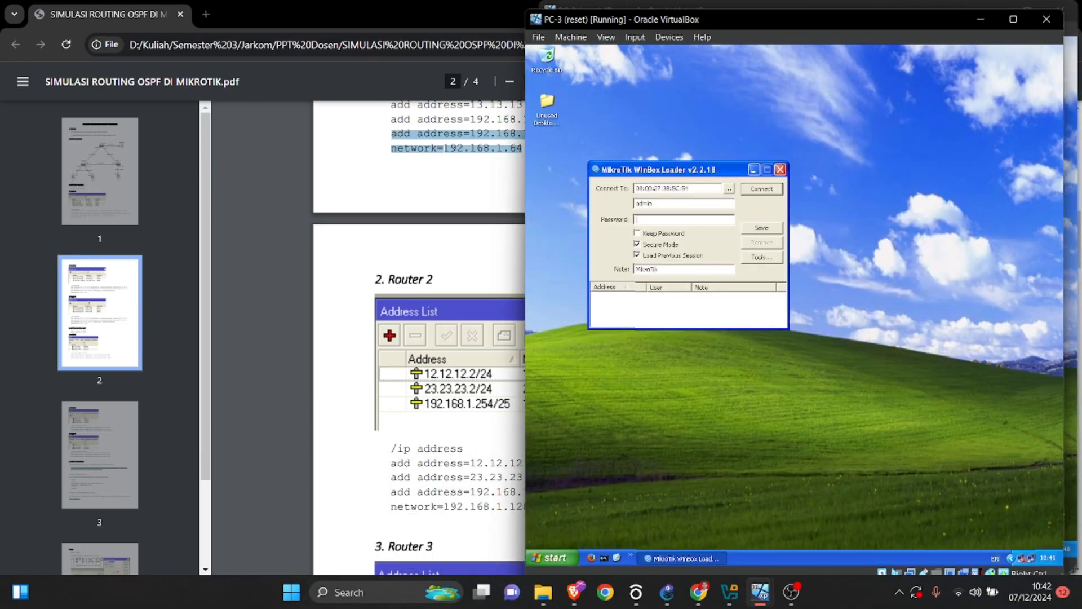
{"action": "left_click", "coordinate": [761, 189]}
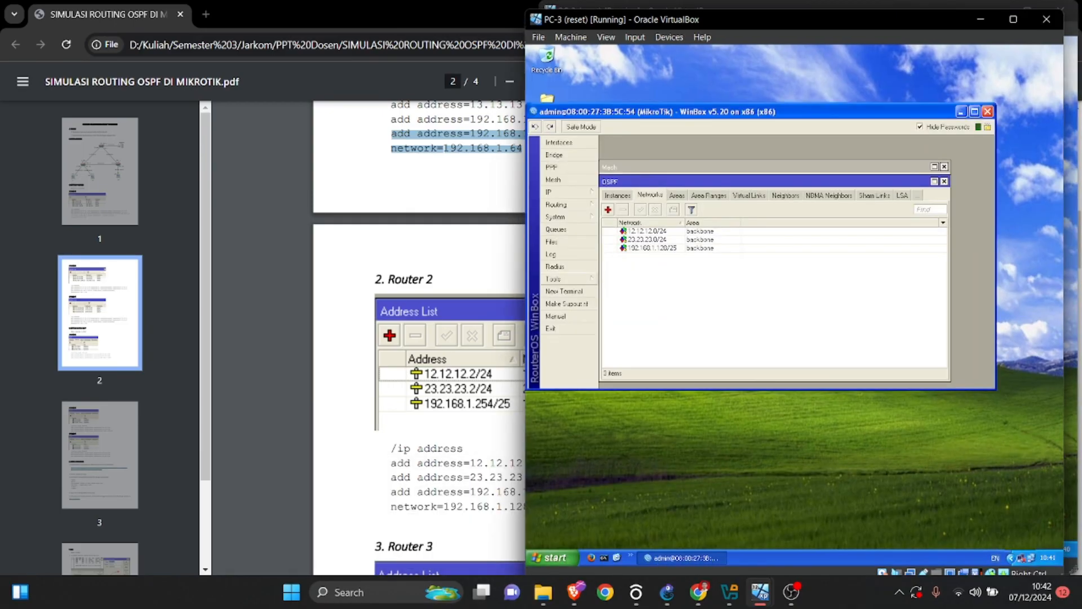
{"action": "left_click", "coordinate": [568, 192]}
{"action": "left_click", "coordinate": [619, 218]}
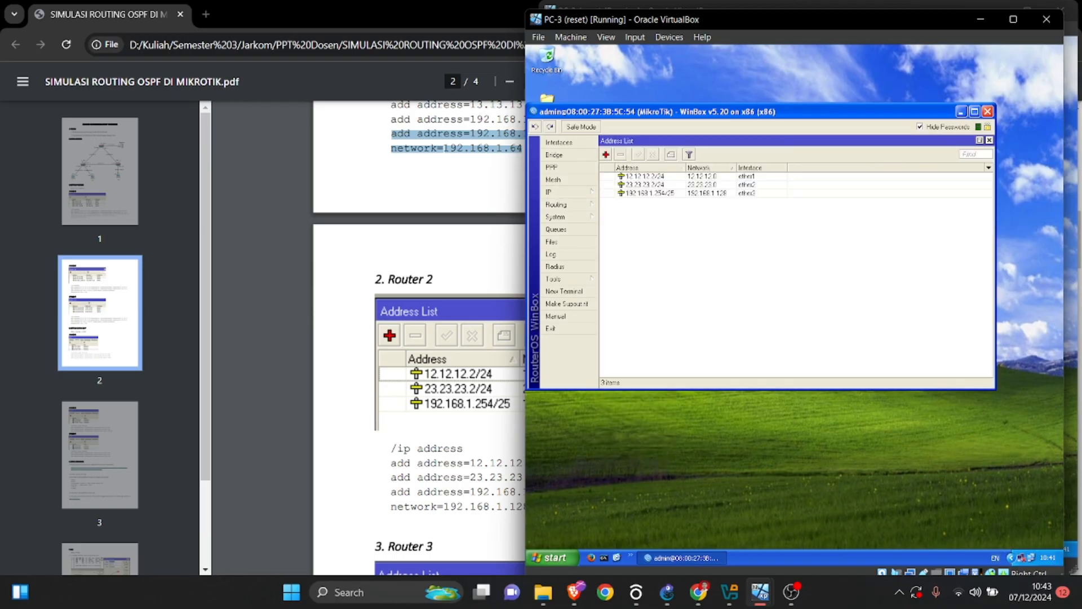
{"action": "left_click", "coordinate": [648, 176]}
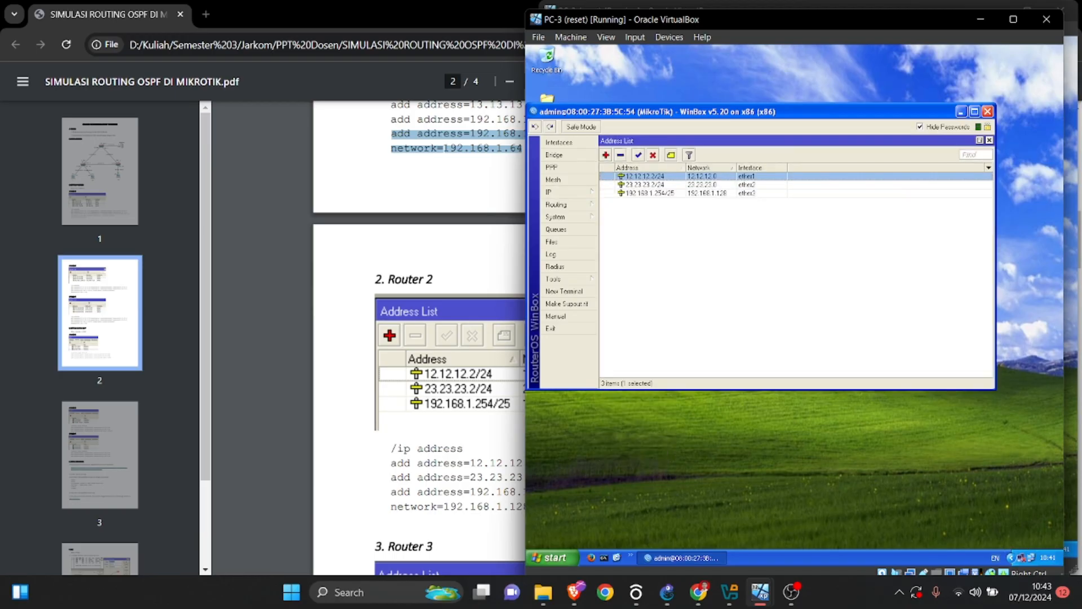
{"action": "left_click_drag", "start_coordinate": [727, 21], "coordinate": [784, 28]}
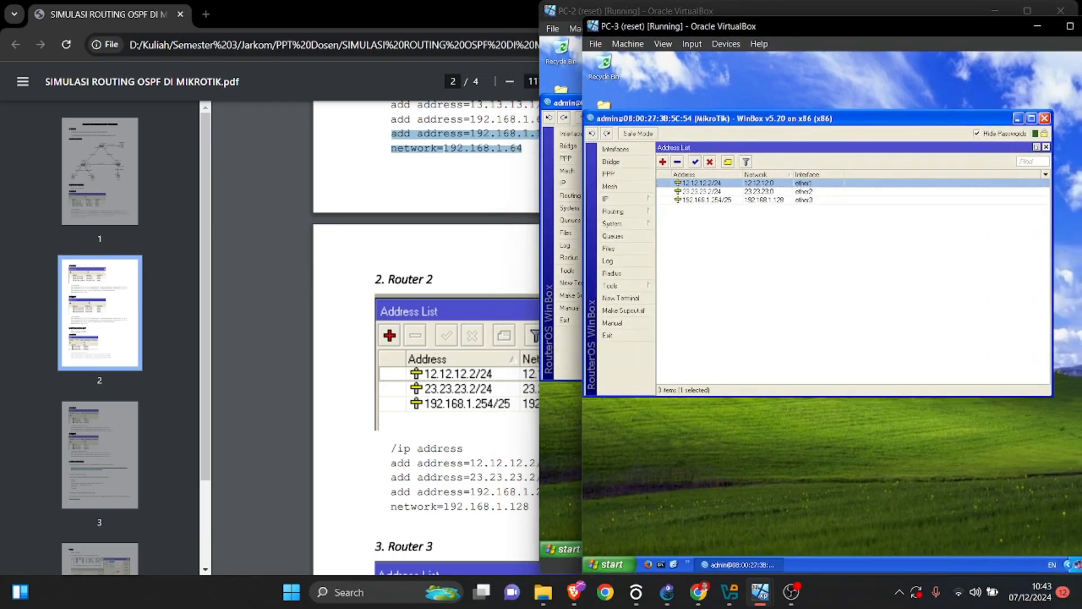
Select 23.23.23.2/24 in PC-3's address list and review the PDF from the topology and Router 2 settings to the Router 3 address section.
{"action": "left_click", "coordinate": [703, 192]}
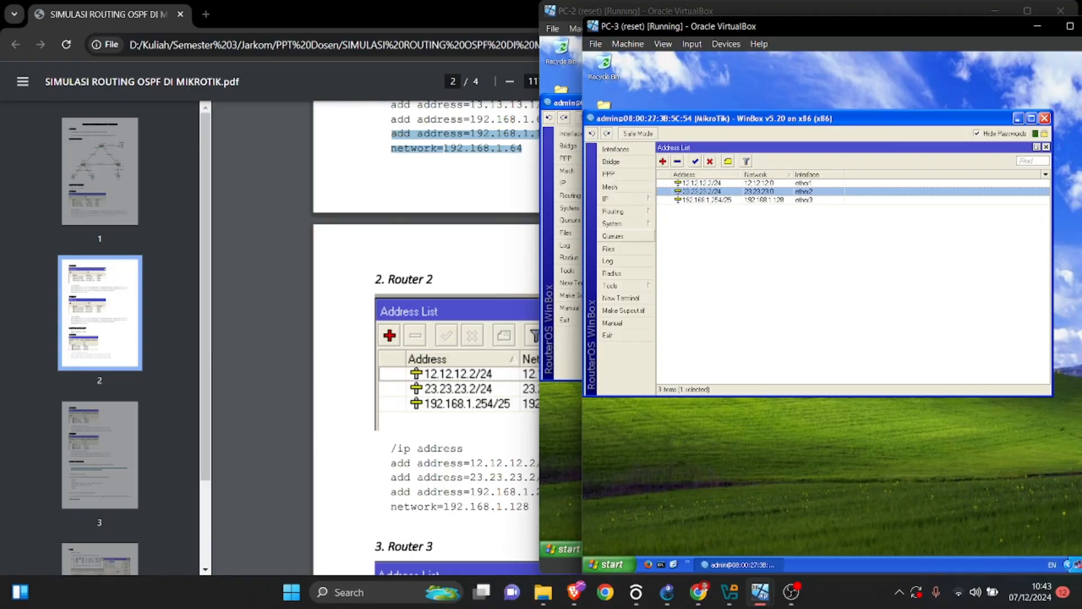
{"action": "left_click", "coordinate": [479, 247]}
{"action": "scroll", "coordinate": [479, 248], "scroll_direction": "up", "scroll_amount": 3}
{"action": "scroll", "coordinate": [640, 338], "scroll_direction": "up", "scroll_amount": 4}
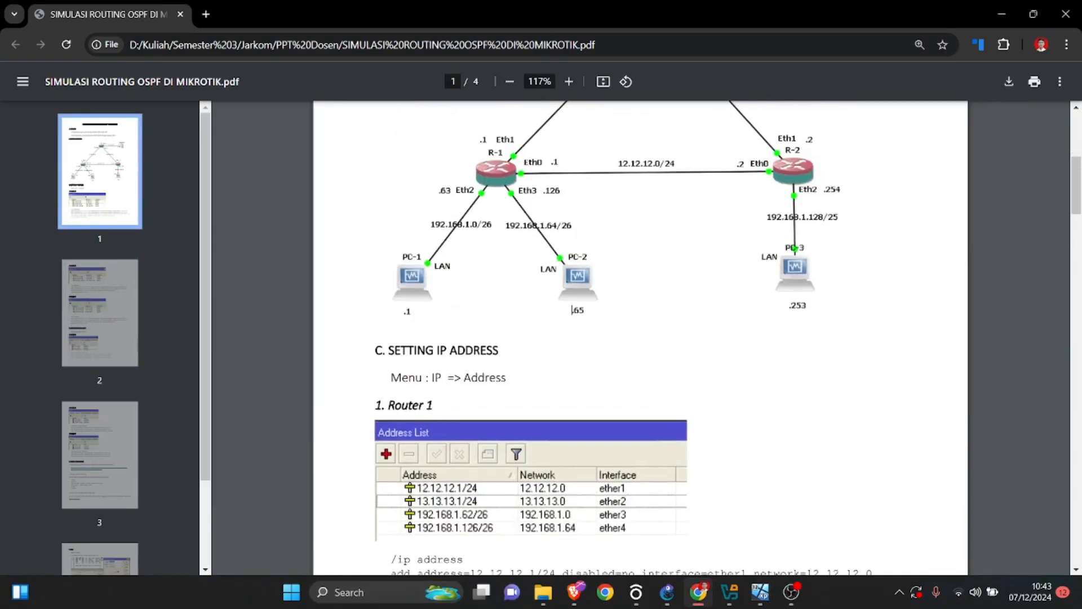
{"action": "scroll", "coordinate": [640, 338], "scroll_direction": "down", "scroll_amount": 4}
{"action": "scroll", "coordinate": [640, 338], "scroll_direction": "up", "scroll_amount": 3}
{"action": "scroll", "coordinate": [640, 338], "scroll_direction": "down", "scroll_amount": 3}
{"action": "scroll", "coordinate": [640, 338], "scroll_direction": "down", "scroll_amount": 4}
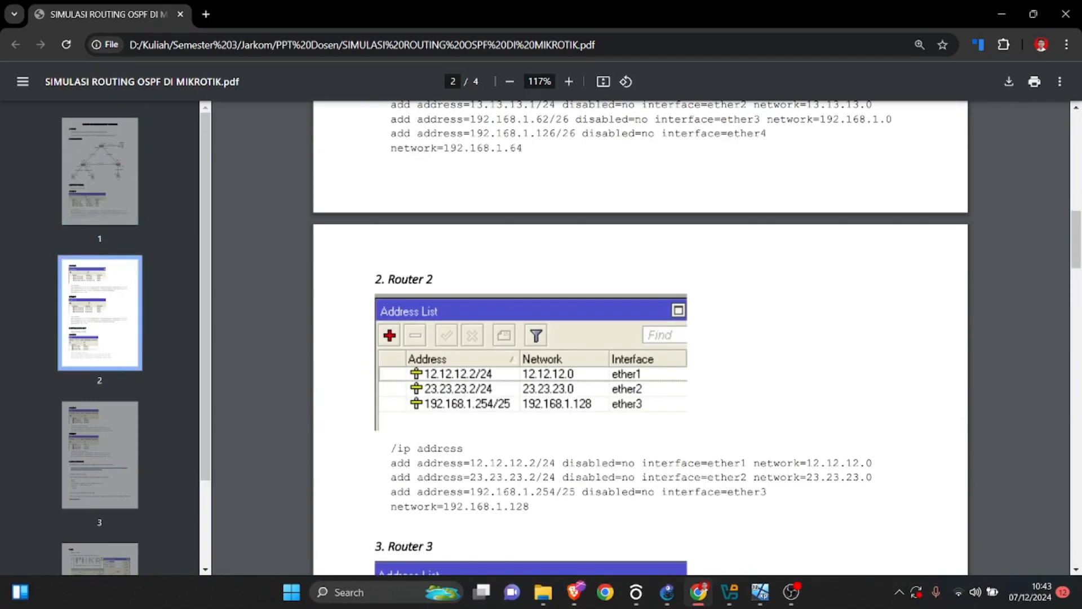
{"action": "scroll", "coordinate": [640, 338], "scroll_direction": "up", "scroll_amount": 7}
{"action": "scroll", "coordinate": [640, 338], "scroll_direction": "down", "scroll_amount": 7}
{"action": "scroll", "coordinate": [640, 338], "scroll_direction": "down", "scroll_amount": 10}
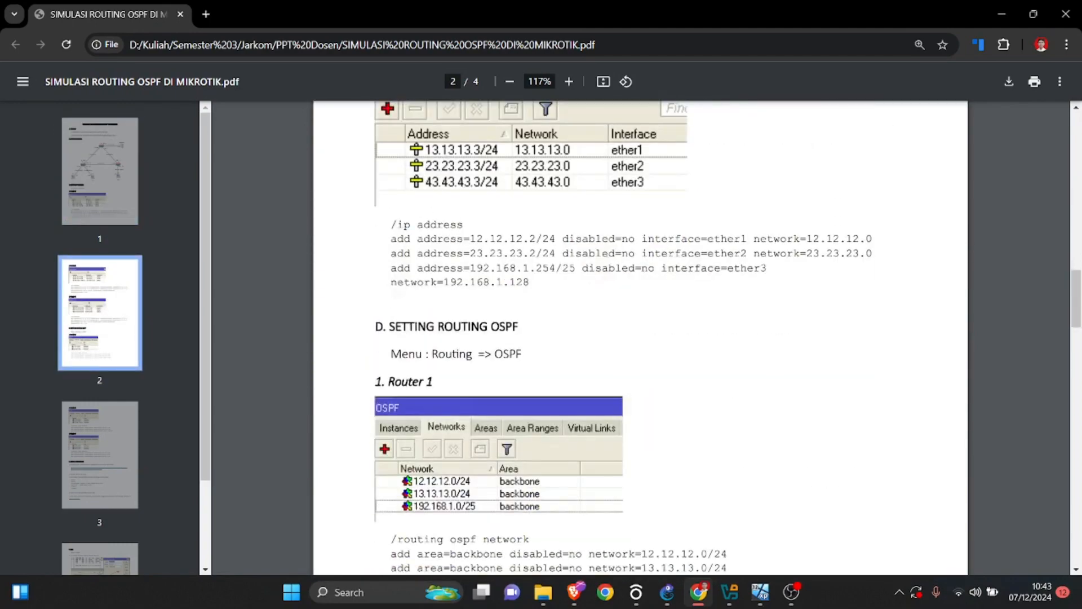
{"action": "scroll", "coordinate": [640, 338], "scroll_direction": "up", "scroll_amount": 5}
Bring up the PC-4 virtual machine beside the PDF, connect WinBox to its MikroTik router and open the IP address list.
{"action": "mouse_move", "coordinate": [760, 592]}
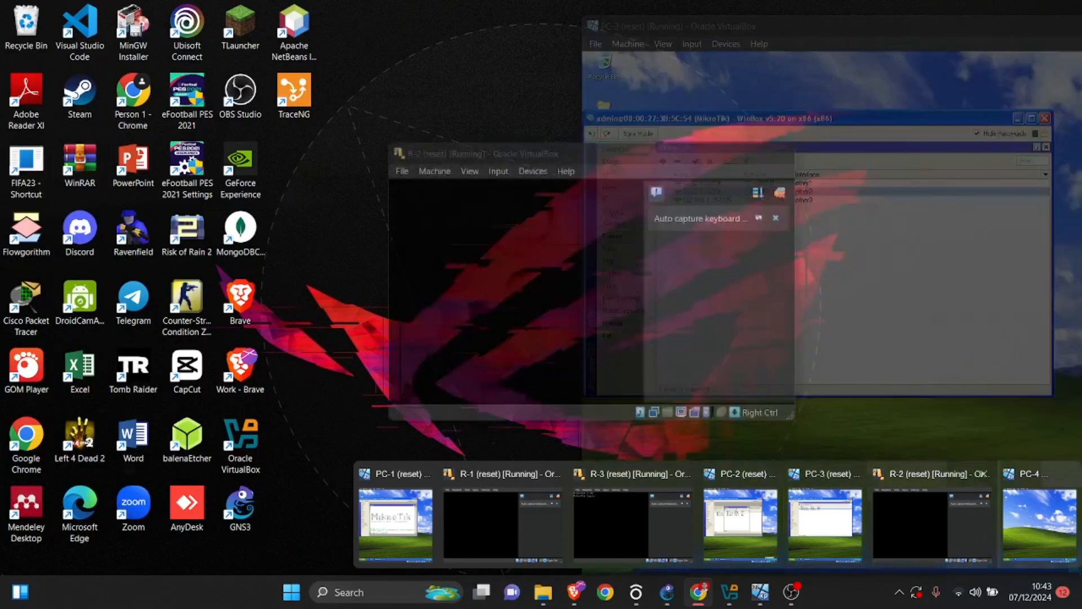
{"action": "left_click", "coordinate": [1040, 524]}
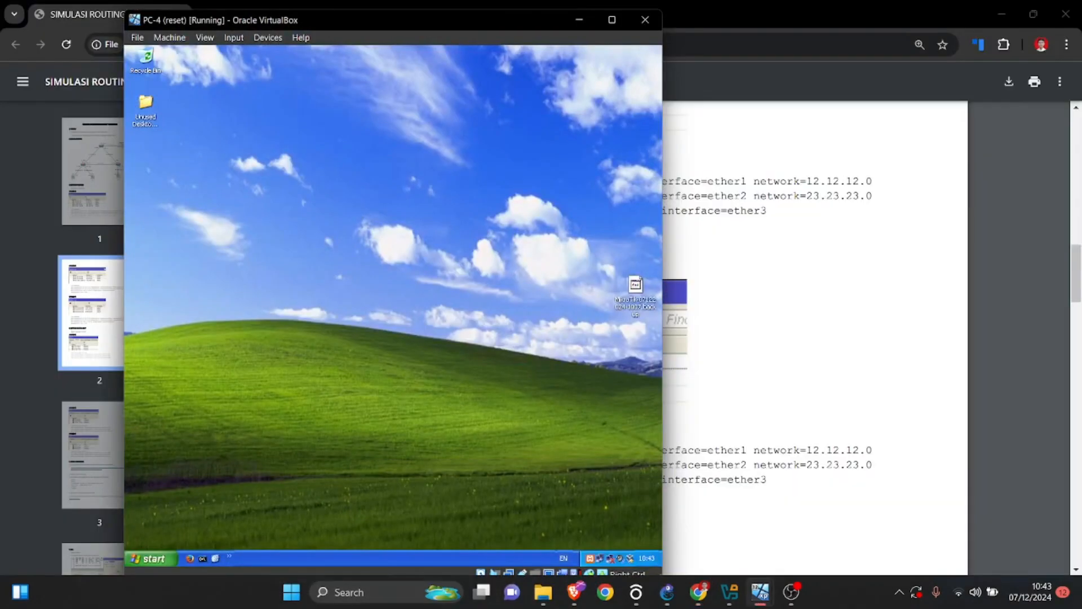
{"action": "left_click_drag", "start_coordinate": [488, 24], "coordinate": [887, 28]}
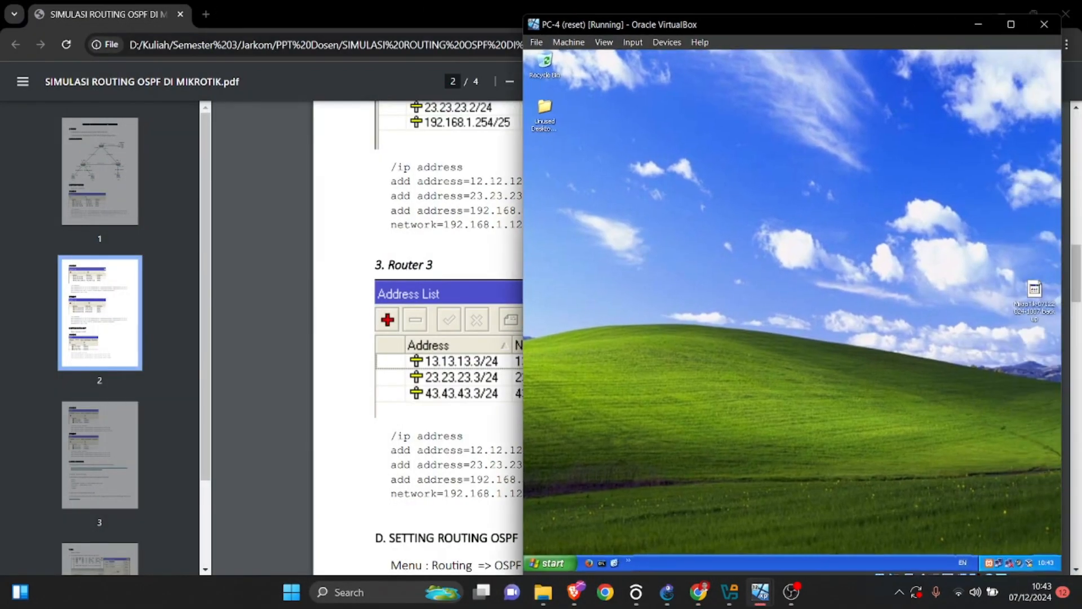
{"action": "left_click", "coordinate": [627, 561]}
{"action": "left_click", "coordinate": [648, 548]}
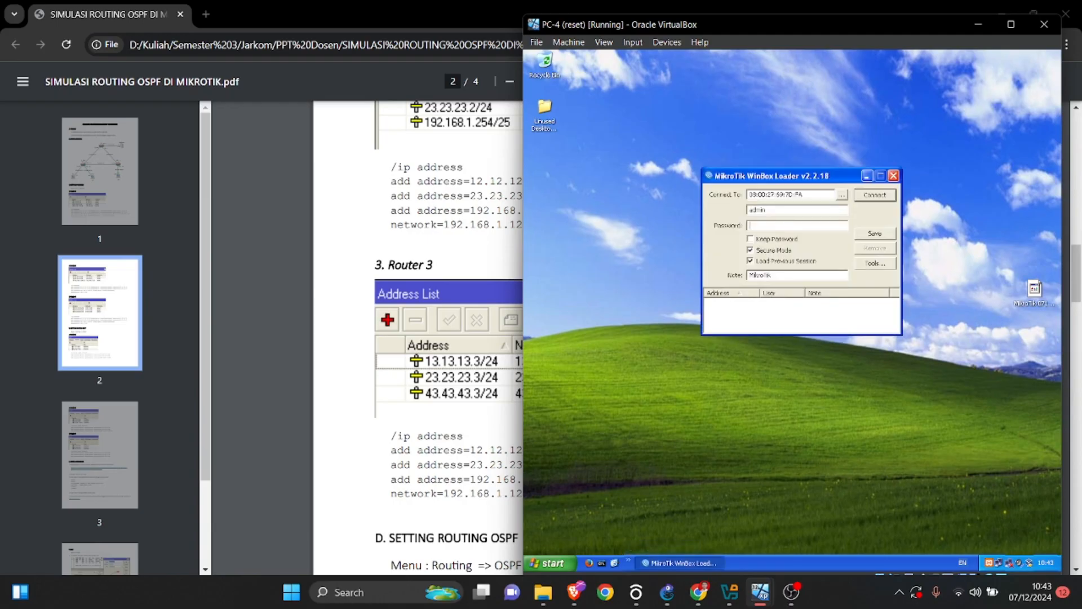
{"action": "left_click", "coordinate": [875, 194]}
{"action": "left_click", "coordinate": [620, 247]}
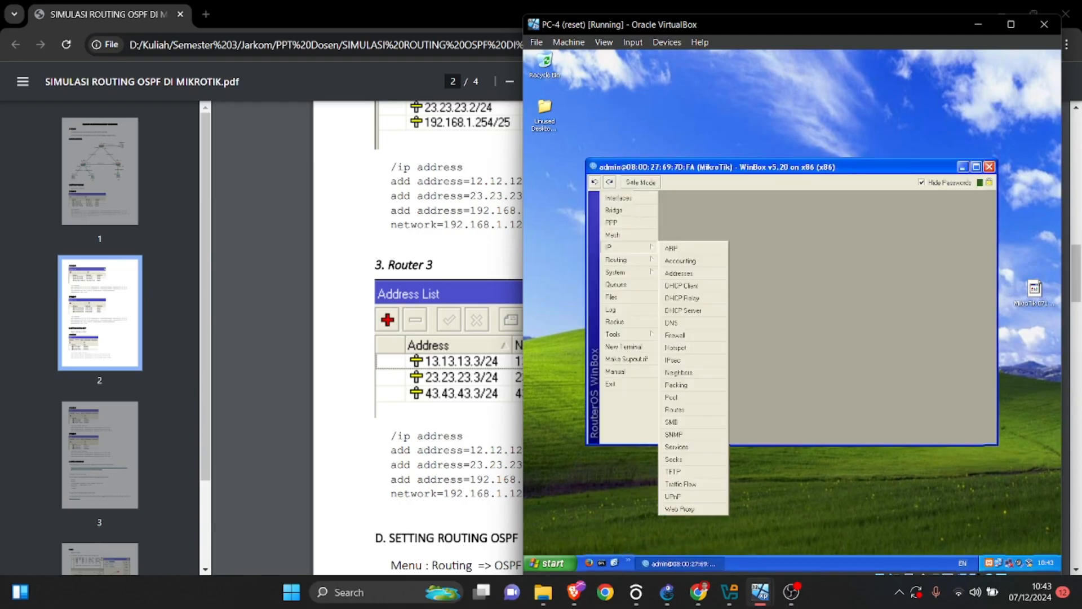
{"action": "left_click", "coordinate": [678, 272]}
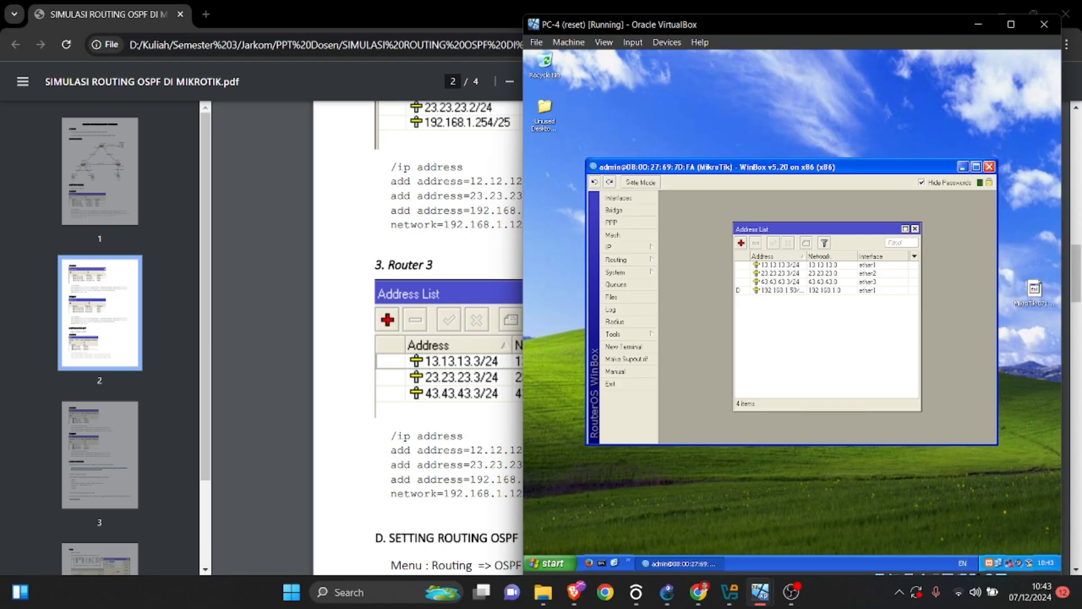
Remove the dynamic ether1 entry on network 192.168.1.0 from the address list and check the ether2 and ether3 entries.
{"action": "left_click", "coordinate": [784, 290]}
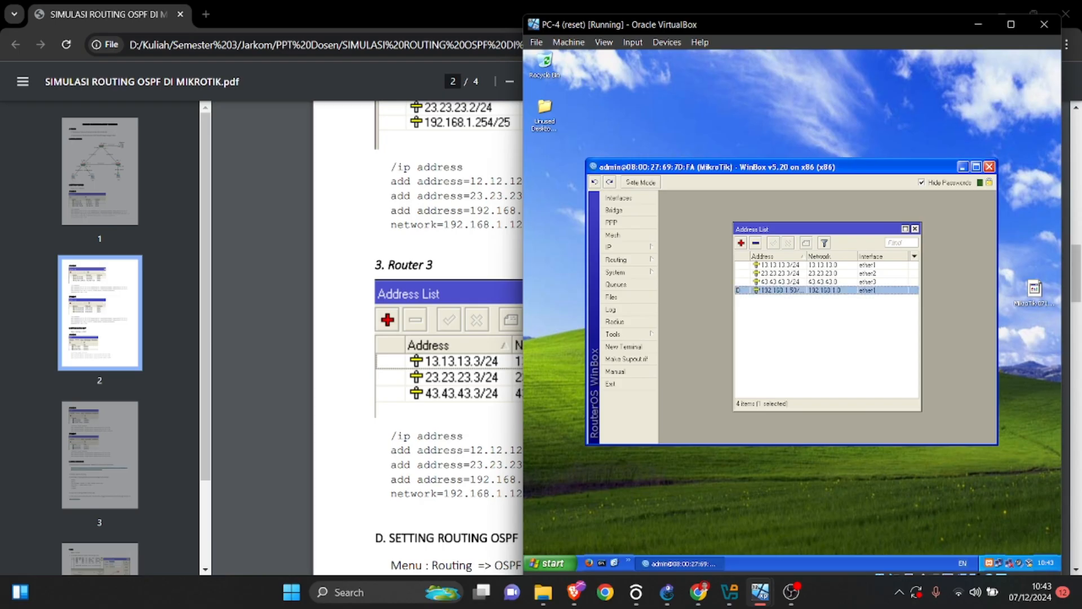
{"action": "left_click", "coordinate": [756, 243]}
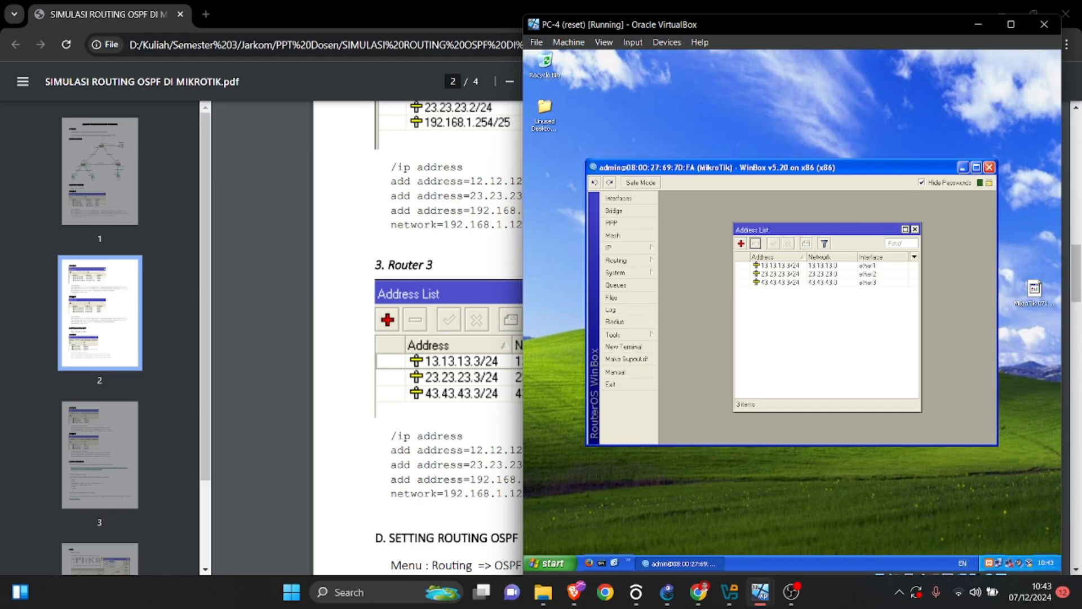
{"action": "left_click", "coordinate": [780, 274]}
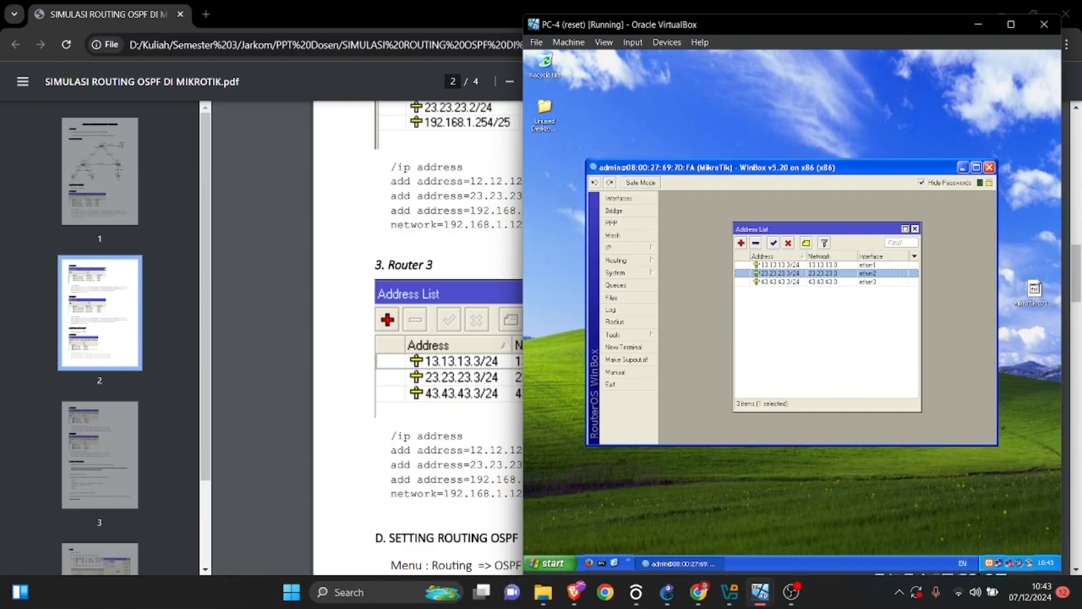
{"action": "left_click", "coordinate": [780, 282]}
{"action": "left_click", "coordinate": [804, 324]}
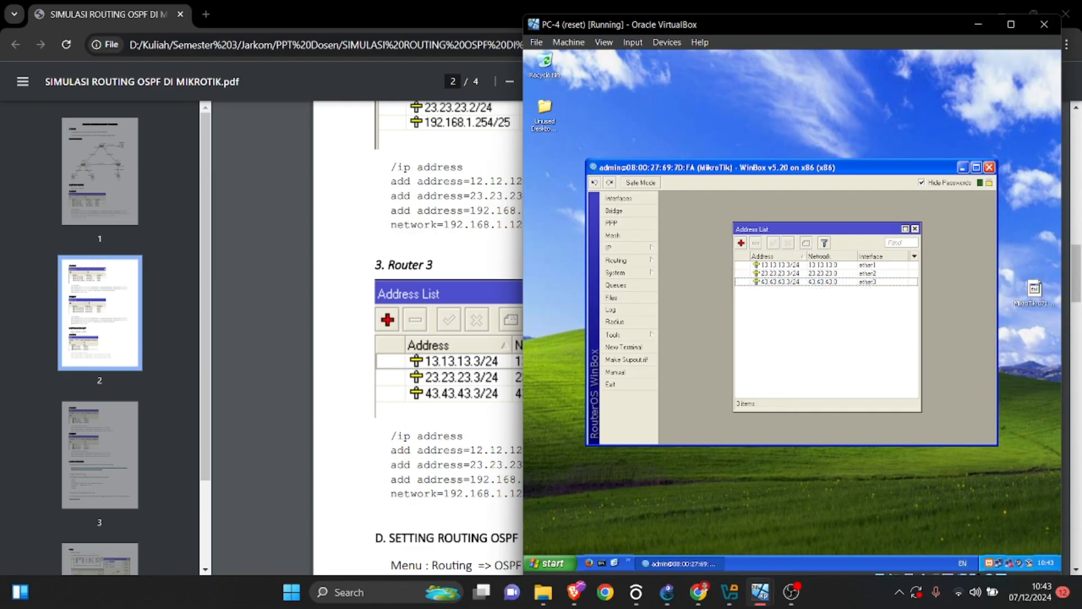
Return to the PDF and look over the IP address sections of Routers 1, 2 and 3.
{"action": "left_click", "coordinate": [468, 372]}
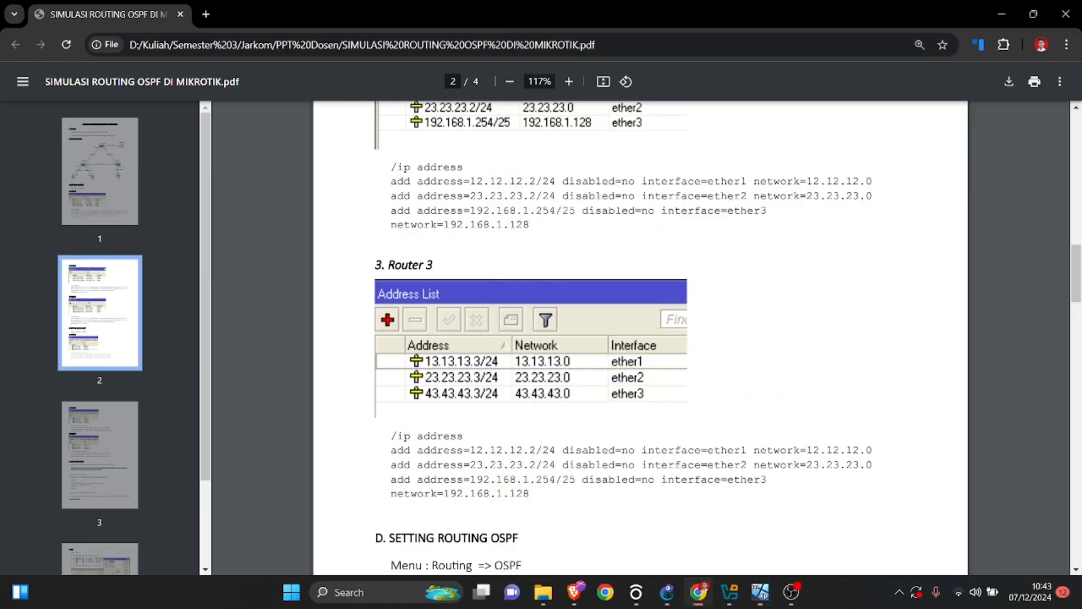
{"action": "scroll", "coordinate": [468, 372], "scroll_direction": "down", "scroll_amount": 2}
{"action": "scroll", "coordinate": [468, 372], "scroll_direction": "up", "scroll_amount": 2}
{"action": "scroll", "coordinate": [572, 388], "scroll_direction": "up", "scroll_amount": 12}
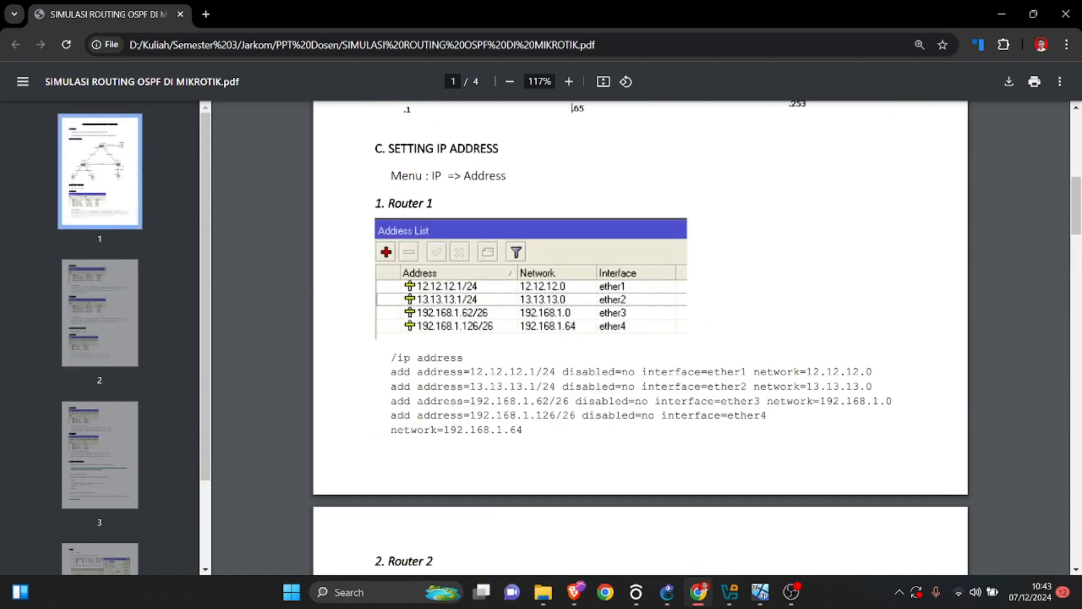
{"action": "scroll", "coordinate": [572, 389], "scroll_direction": "down", "scroll_amount": 6}
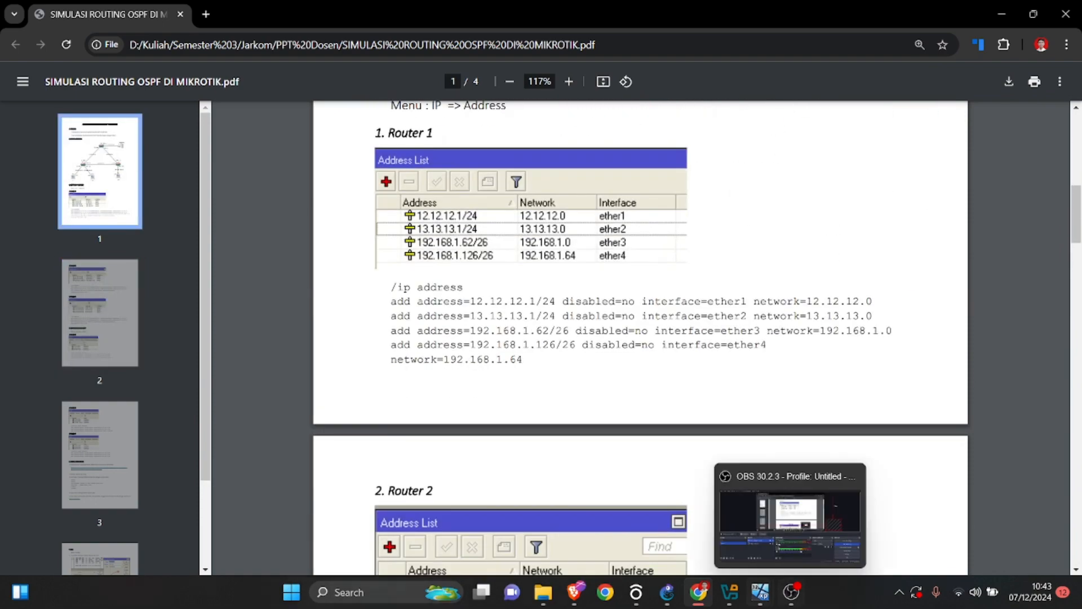
Bring up PC-1 briefly, and study the PDF's network topology together with Router 1's address list and commands.
{"action": "mouse_move", "coordinate": [761, 592]}
{"action": "left_click", "coordinate": [395, 525]}
{"action": "scroll", "coordinate": [451, 338], "scroll_direction": "up", "scroll_amount": 10}
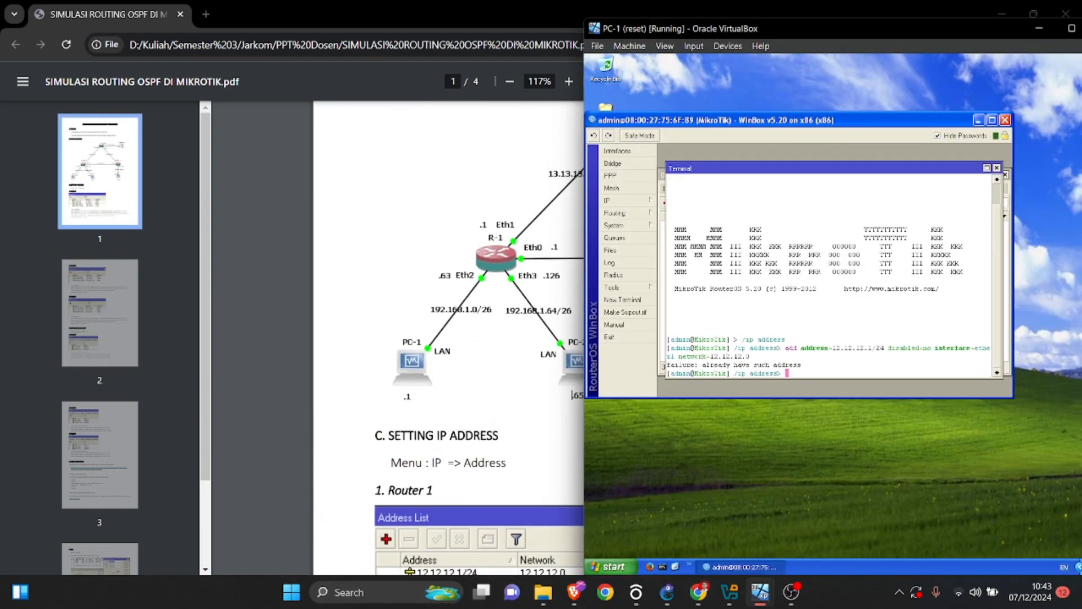
{"action": "scroll", "coordinate": [450, 338], "scroll_direction": "down", "scroll_amount": 5}
{"action": "scroll", "coordinate": [451, 339], "scroll_direction": "up", "scroll_amount": 1}
{"action": "left_click", "coordinate": [451, 338]}
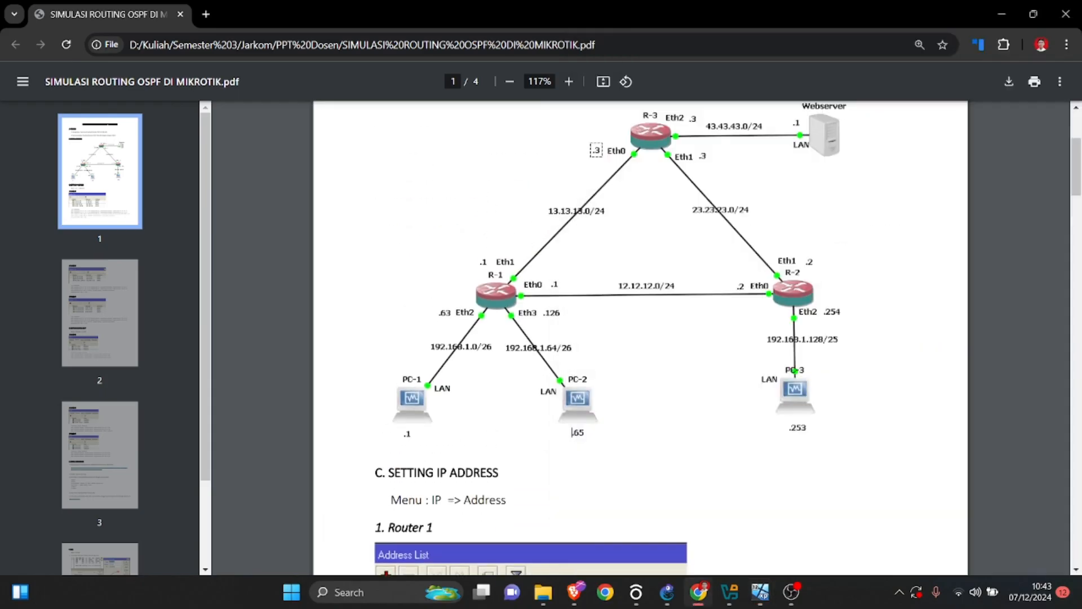
{"action": "scroll", "coordinate": [640, 338], "scroll_direction": "down", "scroll_amount": 3}
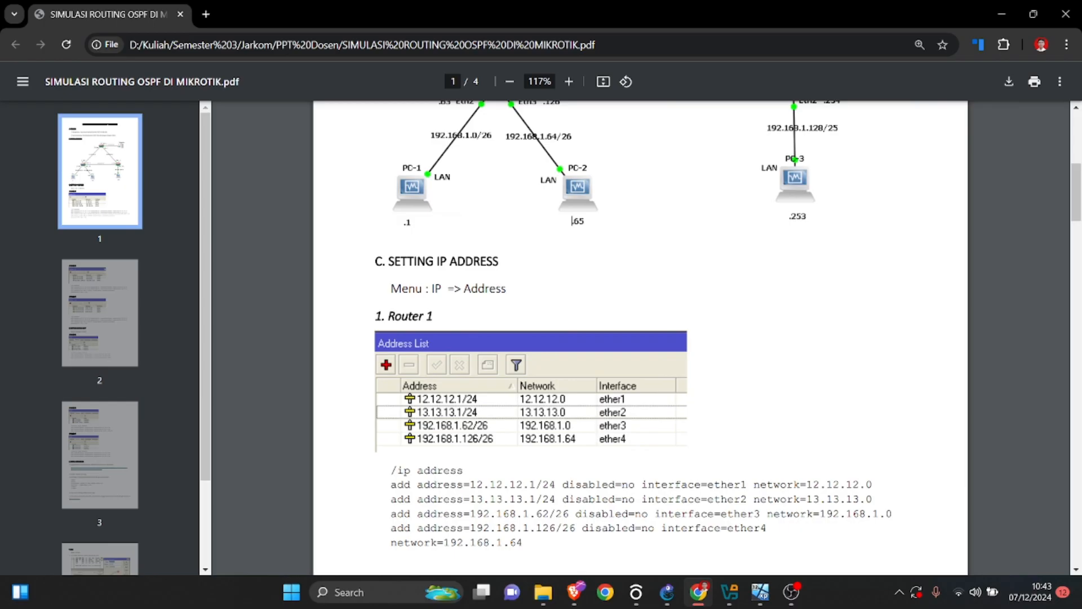
{"action": "scroll", "coordinate": [641, 338], "scroll_direction": "up", "scroll_amount": 3}
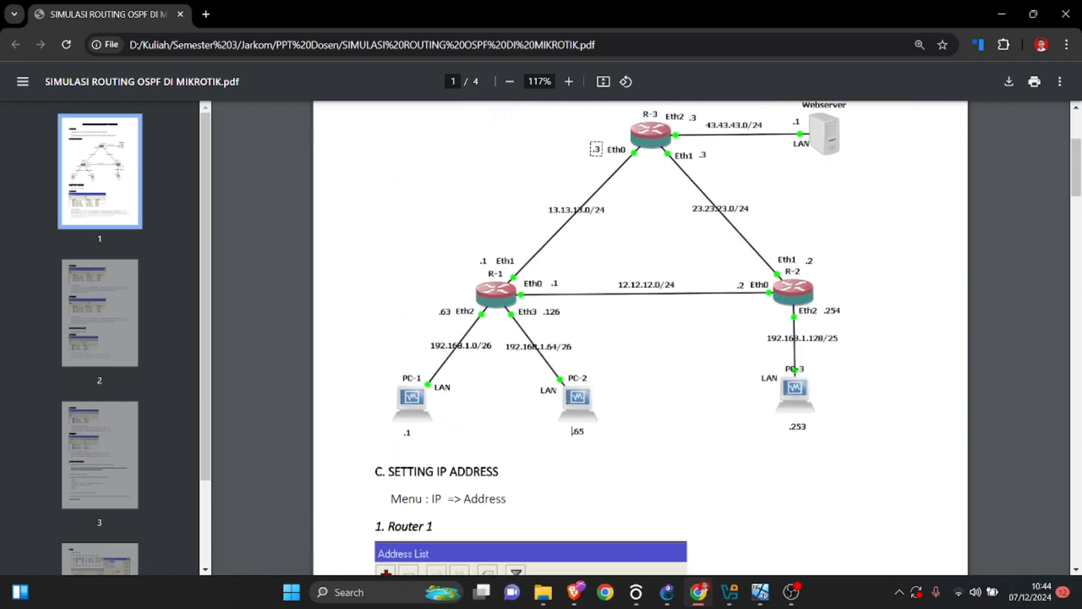
{"action": "scroll", "coordinate": [640, 338], "scroll_direction": "down", "scroll_amount": 4}
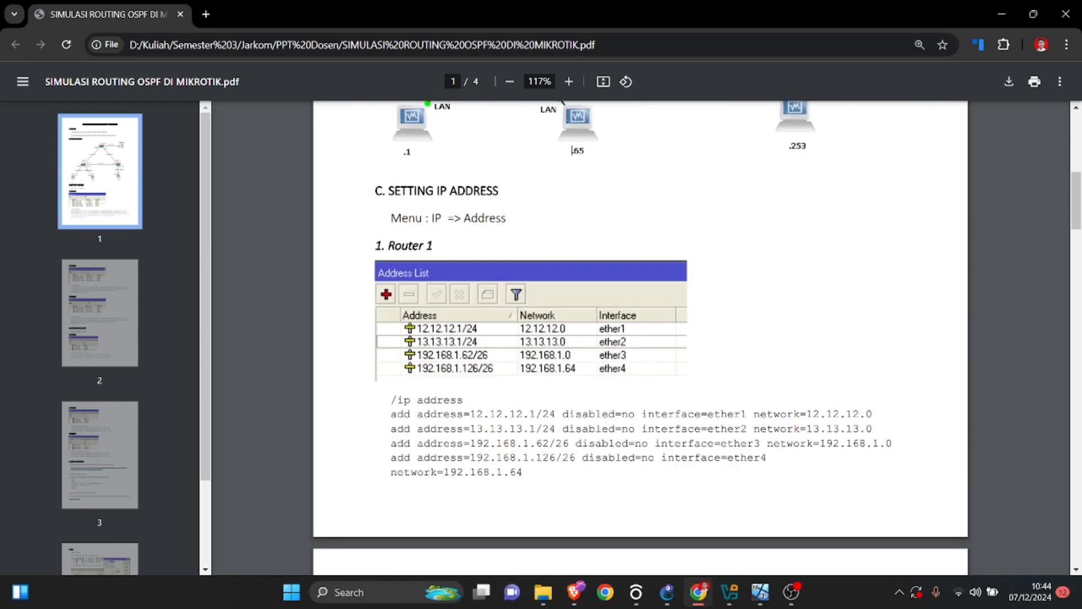
{"action": "scroll", "coordinate": [640, 338], "scroll_direction": "up", "scroll_amount": 2}
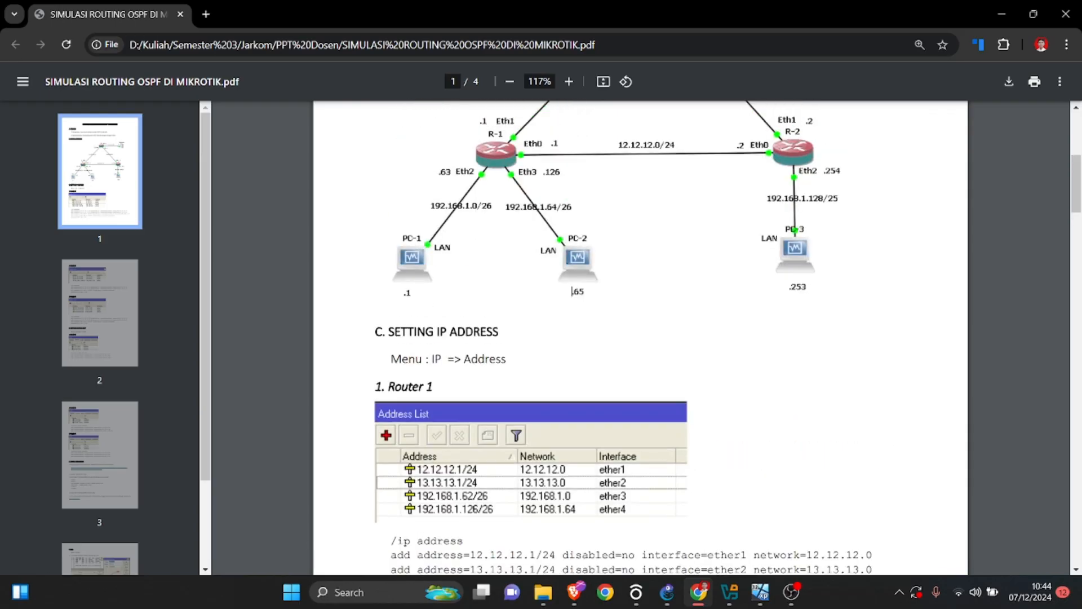
Bring up PC-1, shift its window over and open the Internet Protocol (TCP/IP) properties of its Local Area Connection.
{"action": "mouse_move", "coordinate": [760, 592]}
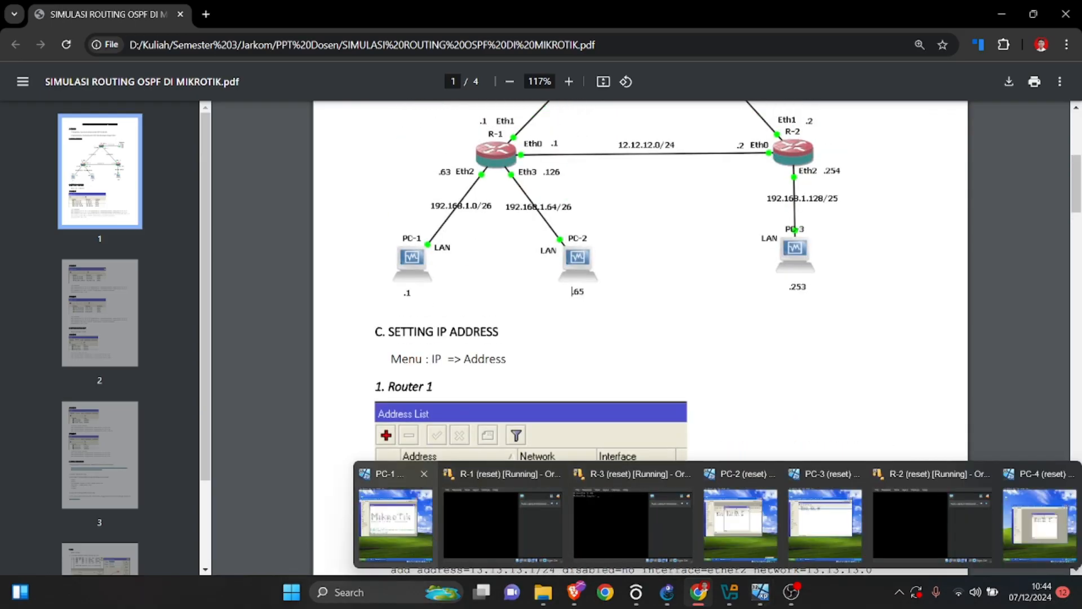
{"action": "left_click", "coordinate": [420, 524]}
{"action": "left_click_drag", "start_coordinate": [867, 29], "coordinate": [719, 32]}
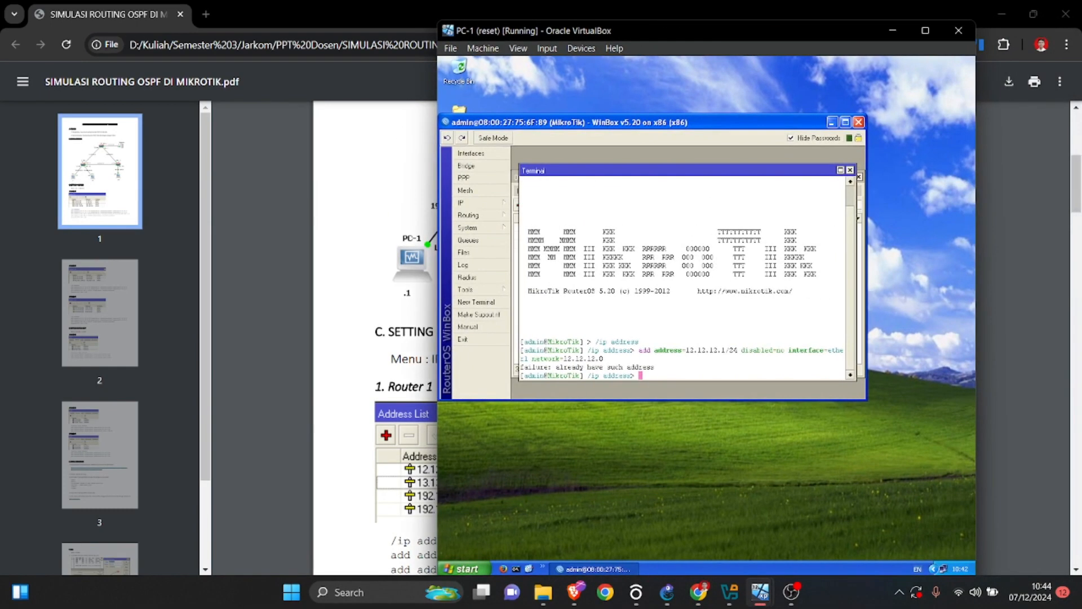
{"action": "left_click", "coordinate": [933, 568]}
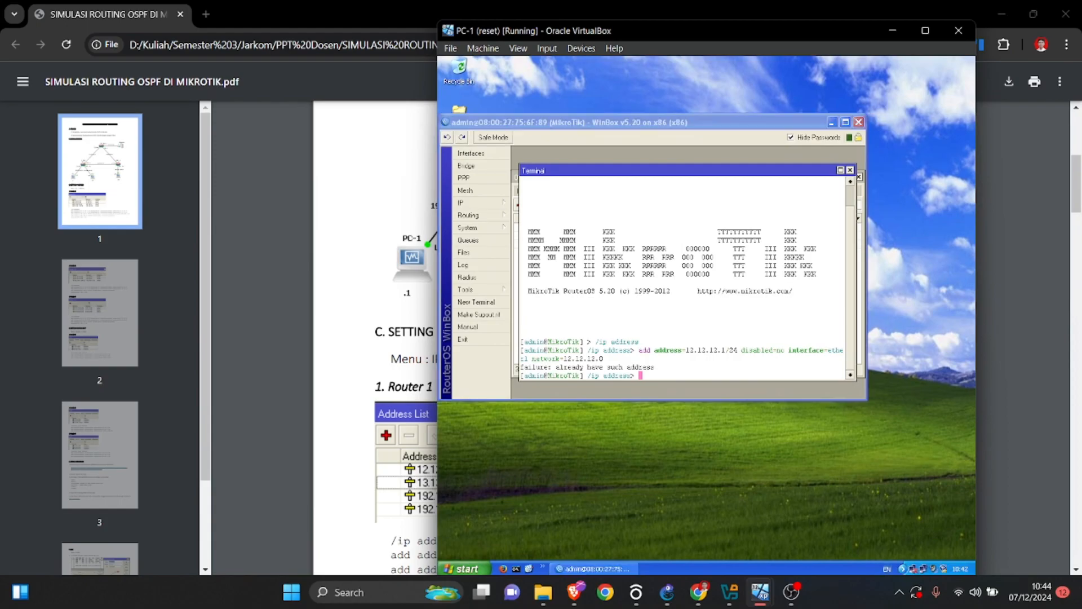
{"action": "left_click", "coordinate": [923, 568]}
{"action": "left_click", "coordinate": [638, 405]}
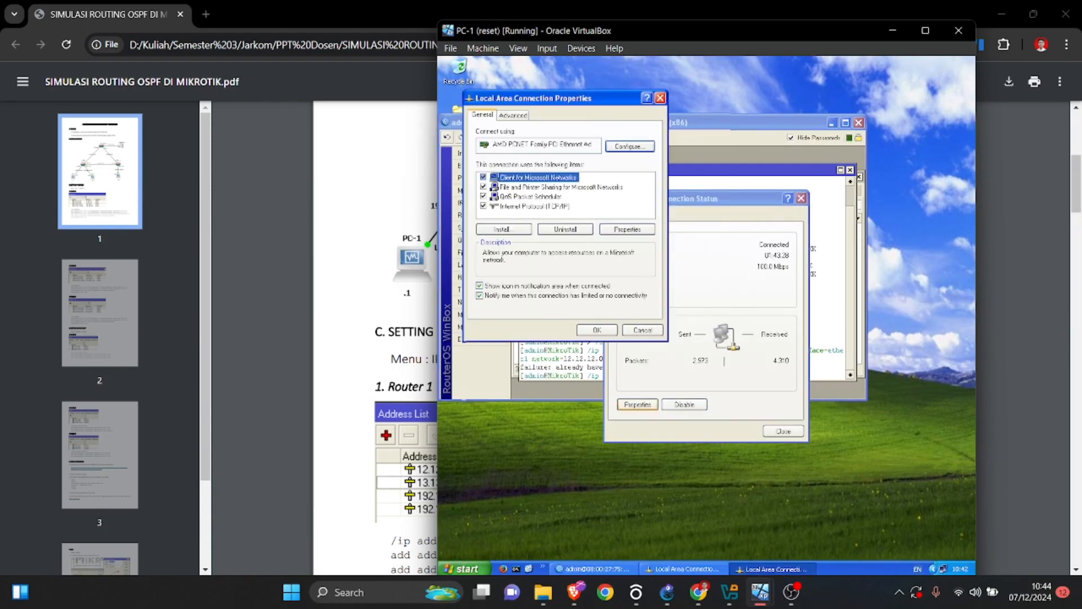
{"action": "double_click", "coordinate": [530, 205]}
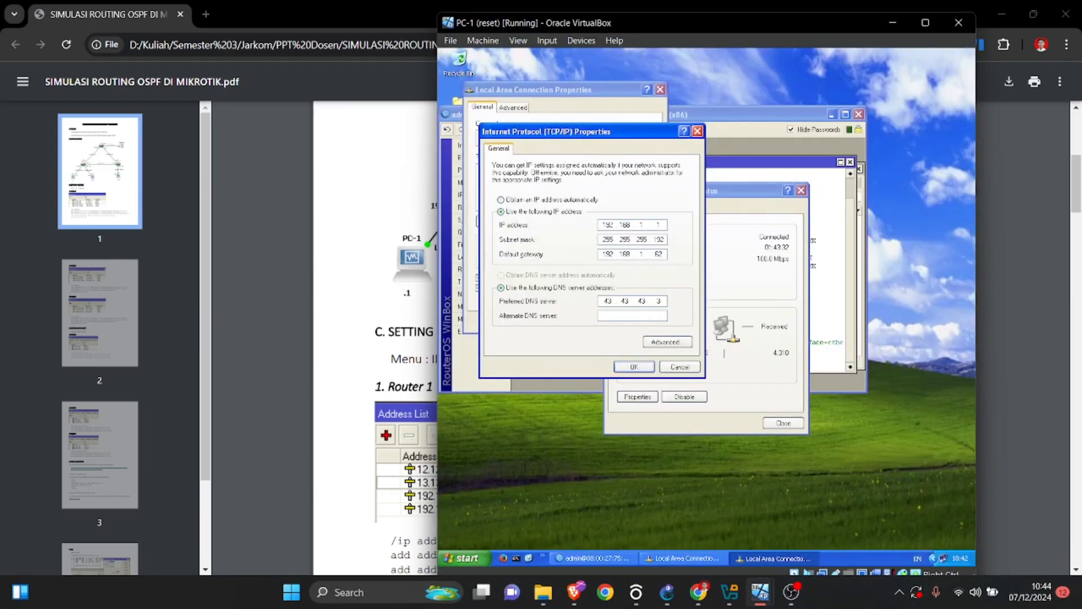
Compare PC-1's TCP/IP settings with the PDF's topology diagram placed alongside, and accept both connection property dialogs.
{"action": "scroll", "coordinate": [361, 338], "scroll_direction": "up", "scroll_amount": 3}
{"action": "left_click", "coordinate": [361, 339]}
{"action": "scroll", "coordinate": [360, 338], "scroll_direction": "up", "scroll_amount": 1}
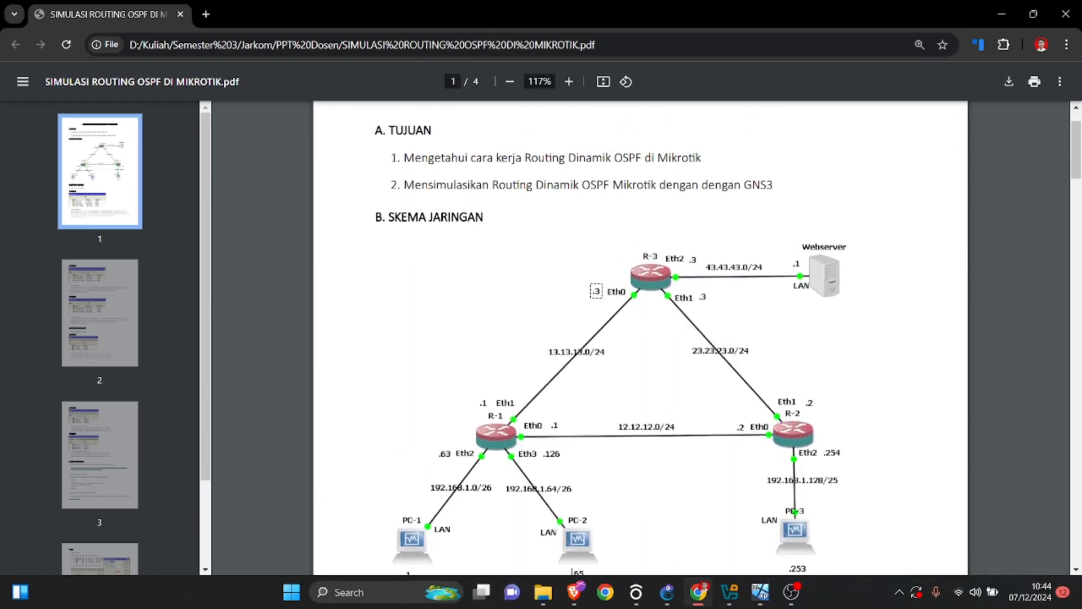
{"action": "scroll", "coordinate": [640, 338], "scroll_direction": "down", "scroll_amount": 2}
{"action": "mouse_move", "coordinate": [760, 591]}
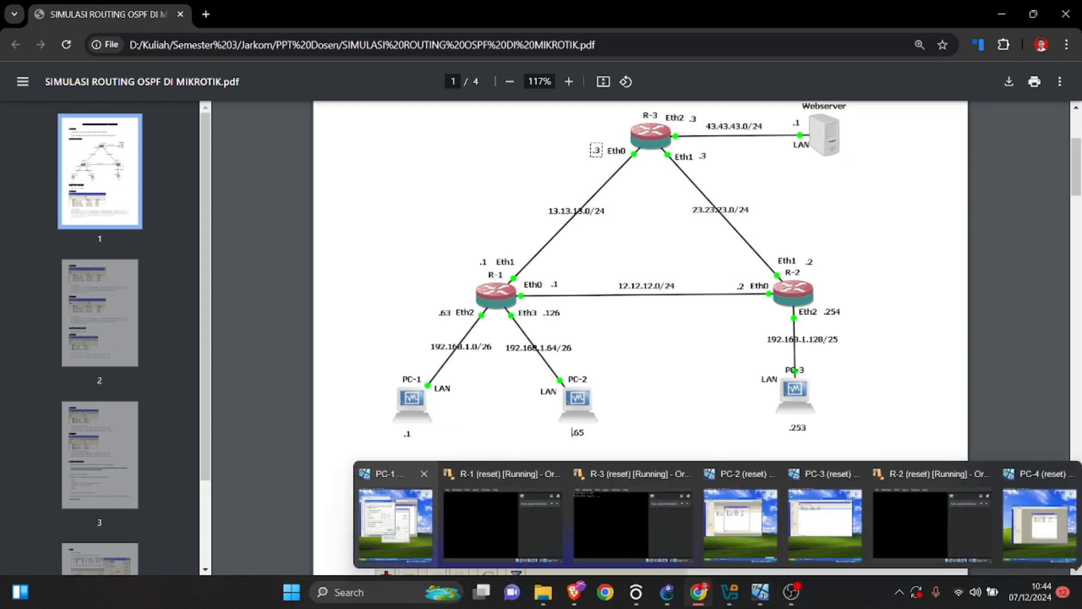
{"action": "left_click", "coordinate": [396, 521]}
{"action": "left_click_drag", "start_coordinate": [675, 27], "coordinate": [815, 29]}
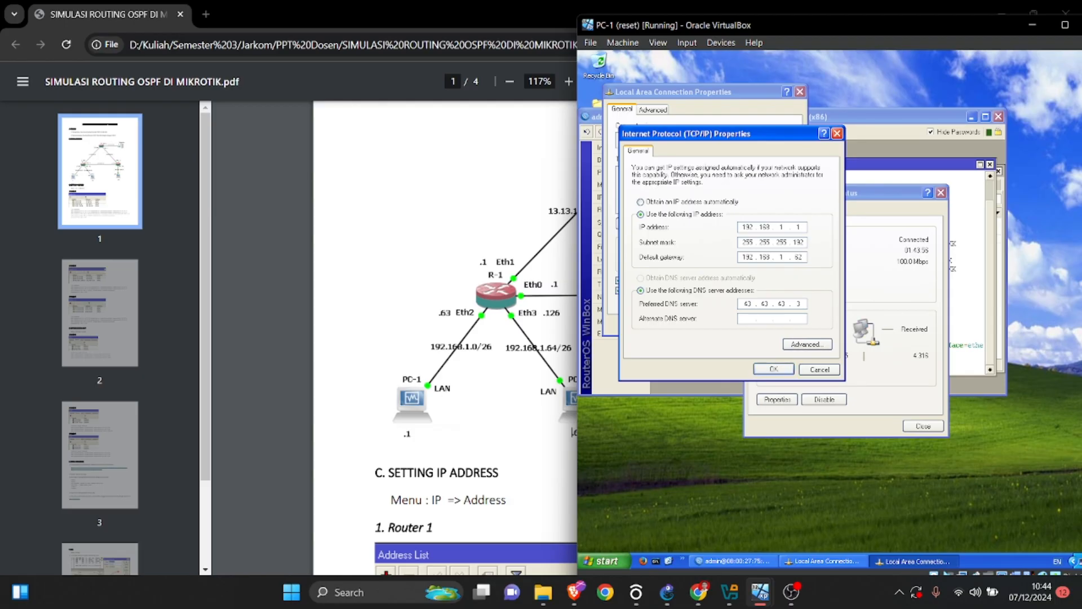
{"action": "left_click", "coordinate": [773, 368]}
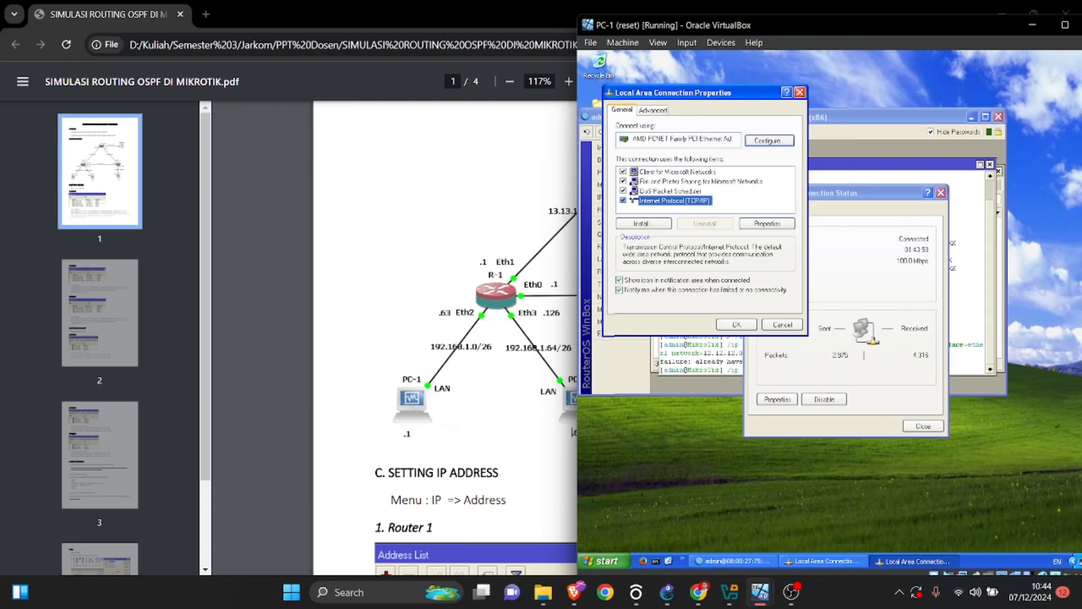
{"action": "left_click", "coordinate": [736, 324]}
Switch to the PC-2 virtual machine and open the Internet Protocol (TCP/IP) properties of its Local Area Connection.
{"action": "mouse_move", "coordinate": [760, 591]}
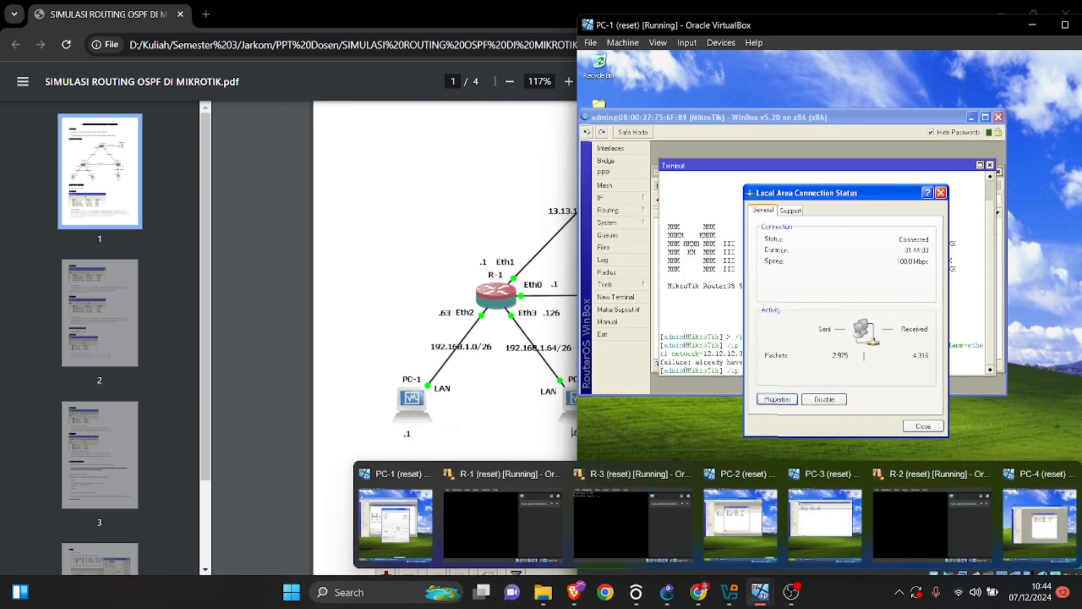
{"action": "left_click", "coordinate": [740, 521]}
{"action": "left_click", "coordinate": [1024, 549]}
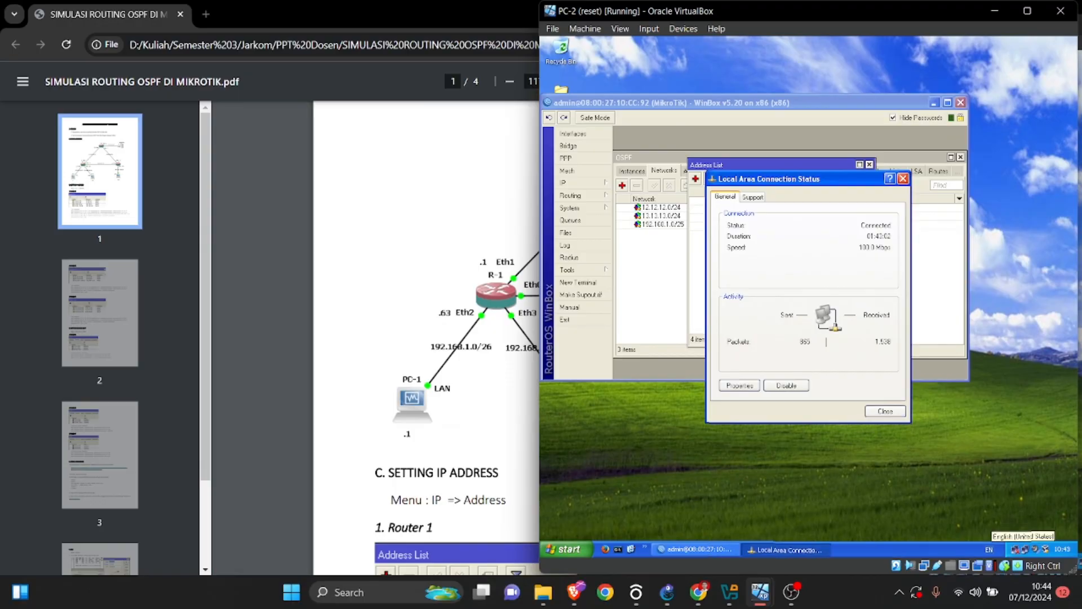
{"action": "left_click", "coordinate": [738, 385]}
{"action": "double_click", "coordinate": [623, 170]}
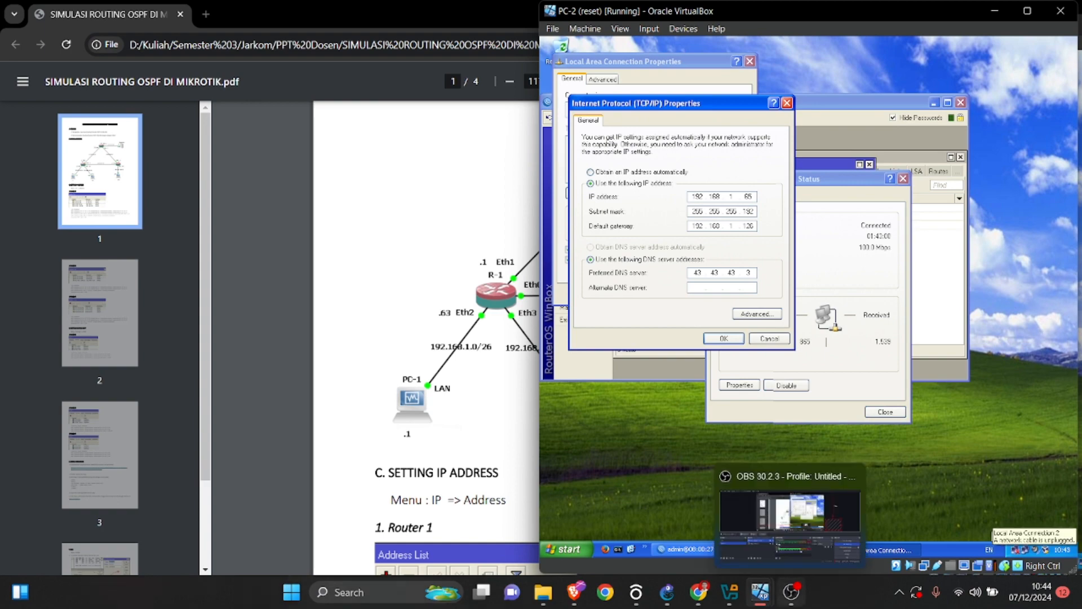
Switch to the PC-3 virtual machine, shift its window over and open the Internet Protocol (TCP/IP) properties of its Local Area Connection.
{"action": "mouse_move", "coordinate": [760, 591]}
{"action": "left_click", "coordinate": [825, 524]}
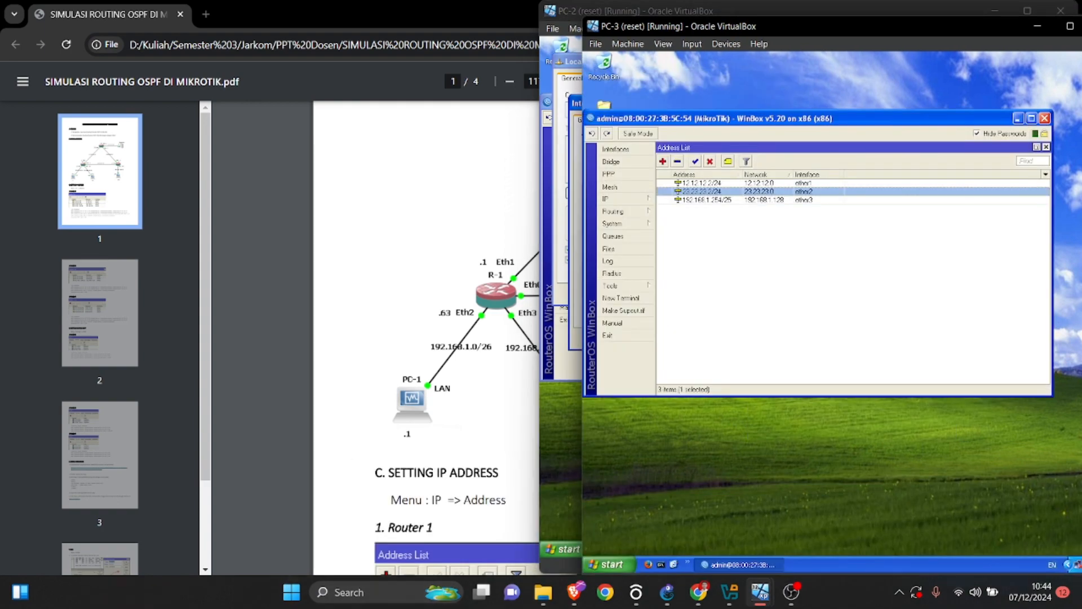
{"action": "left_click_drag", "start_coordinate": [896, 28], "coordinate": [692, 23]}
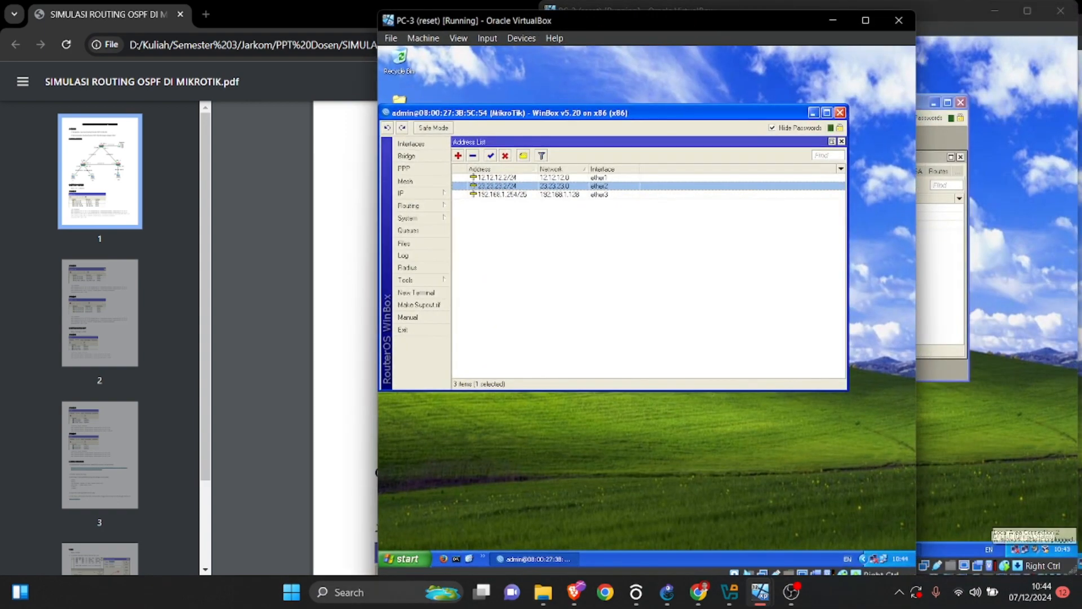
{"action": "left_click", "coordinate": [863, 559]}
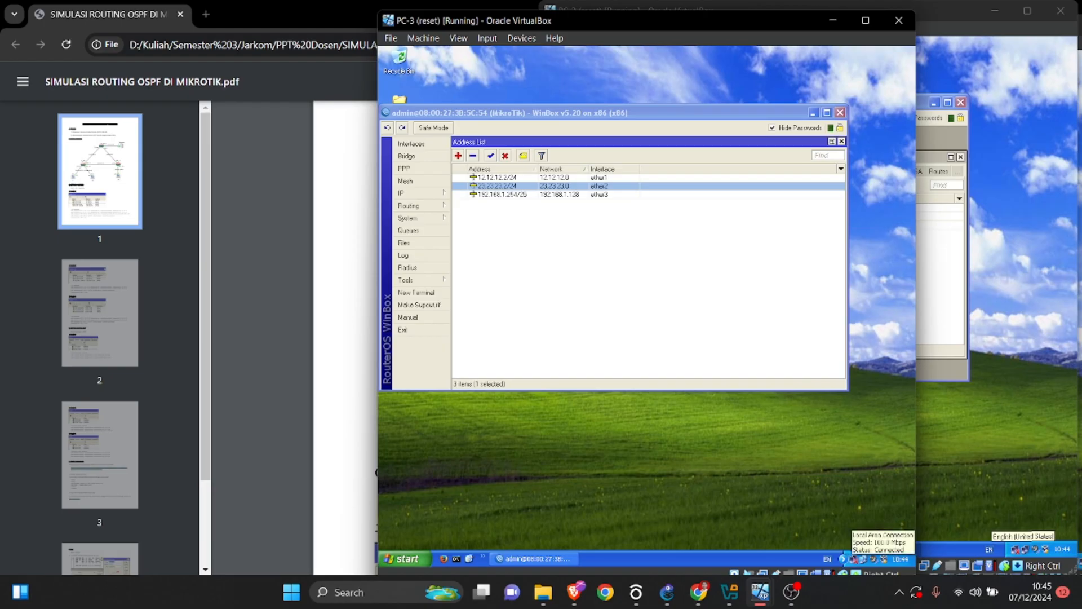
{"action": "mouse_move", "coordinate": [729, 592]}
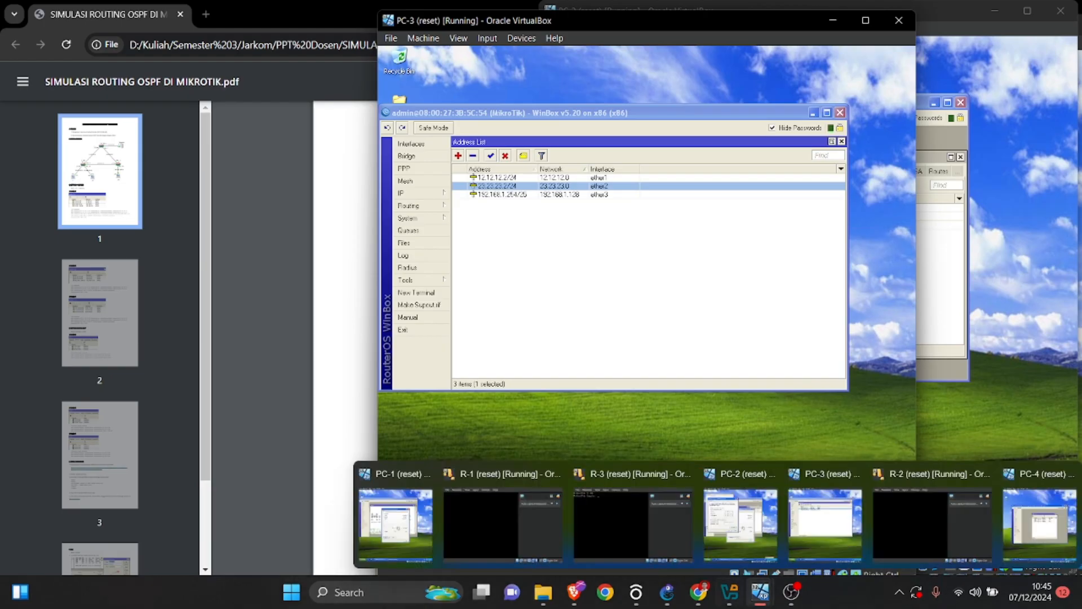
{"action": "mouse_move", "coordinate": [933, 521]}
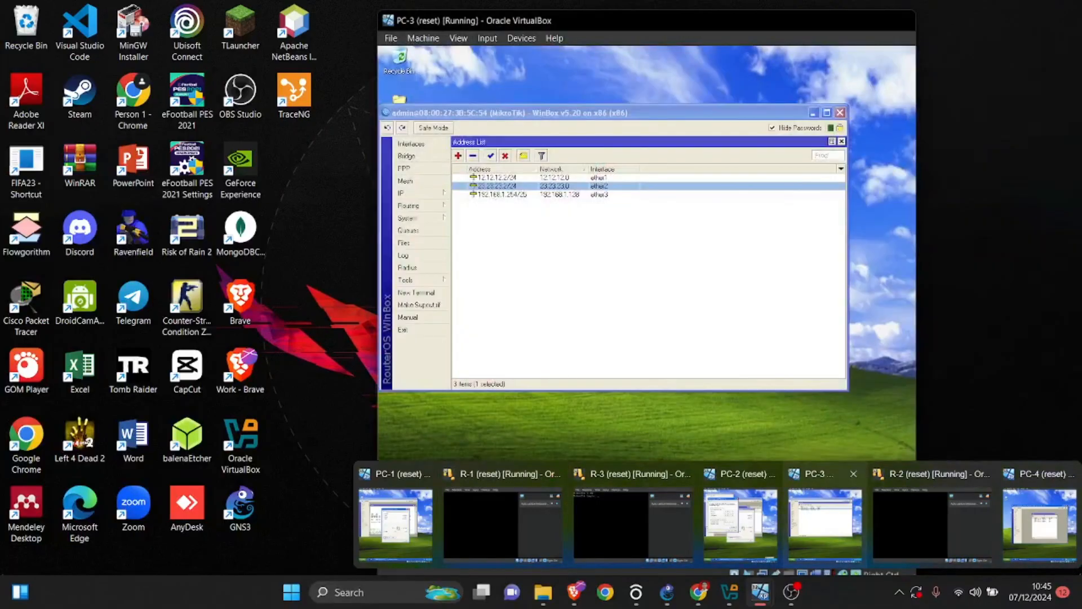
{"action": "left_click", "coordinate": [824, 522]}
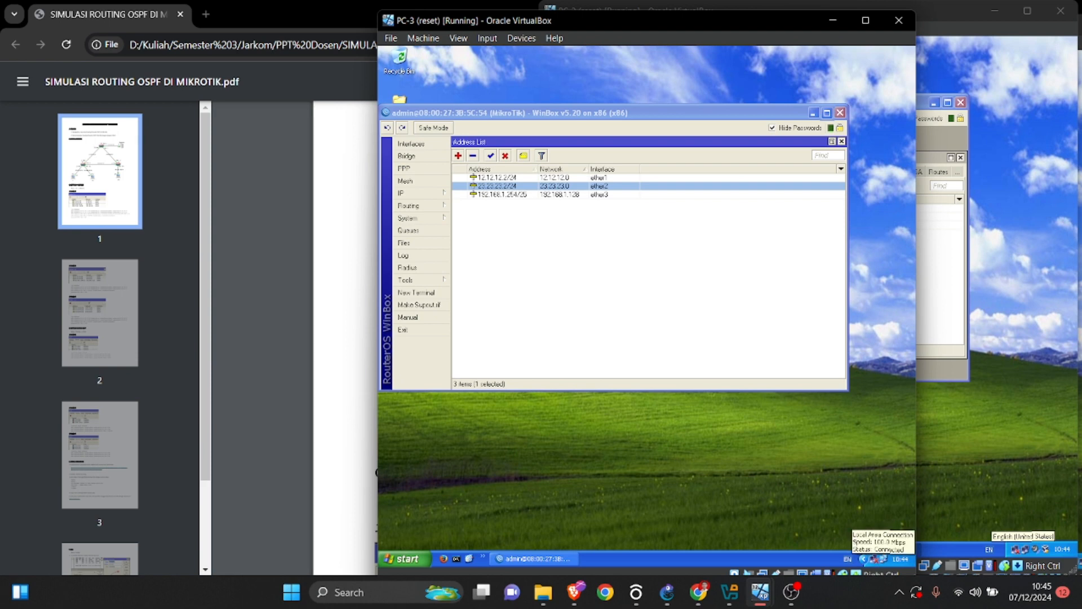
{"action": "double_click", "coordinate": [872, 559]}
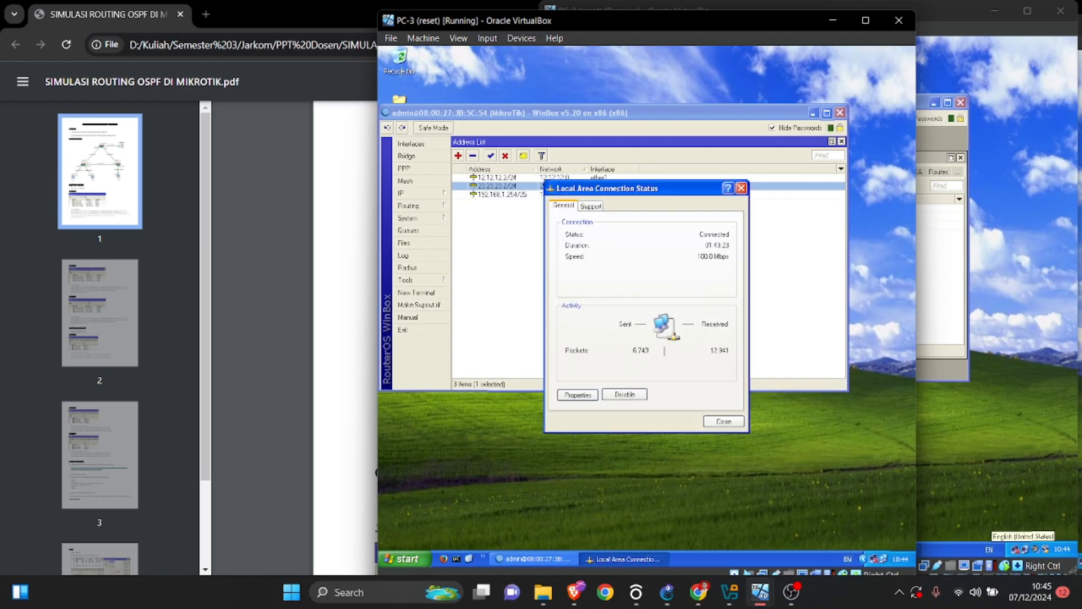
{"action": "left_click", "coordinate": [578, 394]}
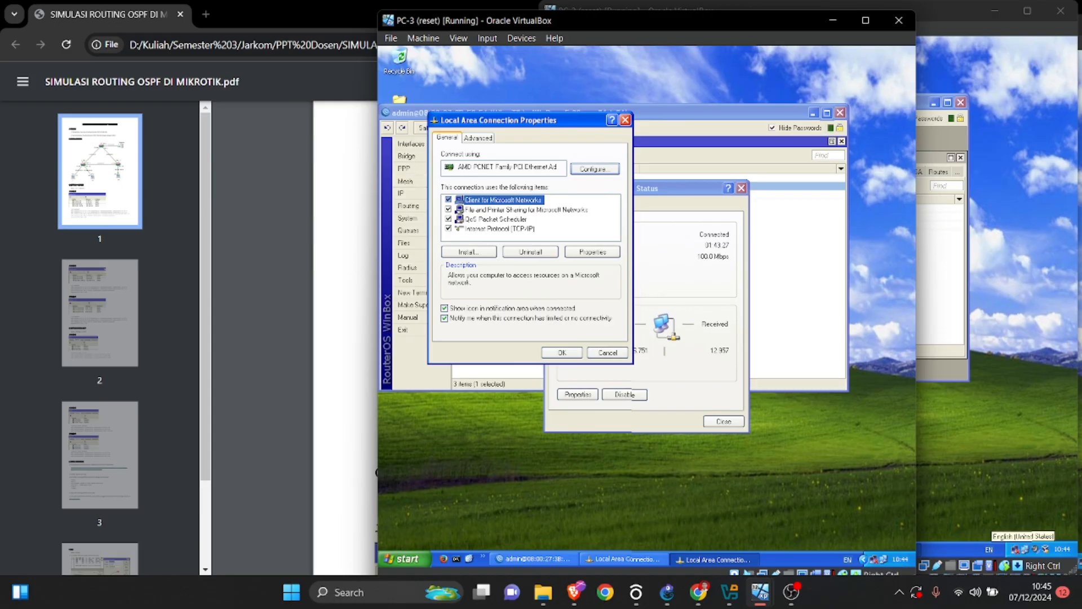
{"action": "double_click", "coordinate": [500, 229]}
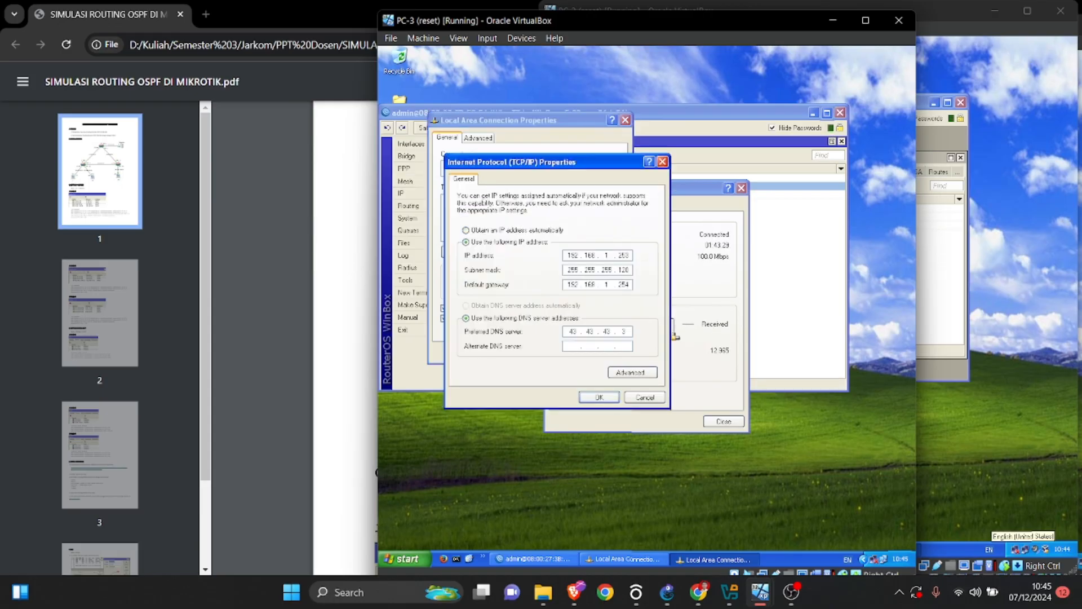
Compare PC-3's TCP/IP settings with the network topology diagram in the lab PDF.
{"action": "key", "text": "alt+Tab"}
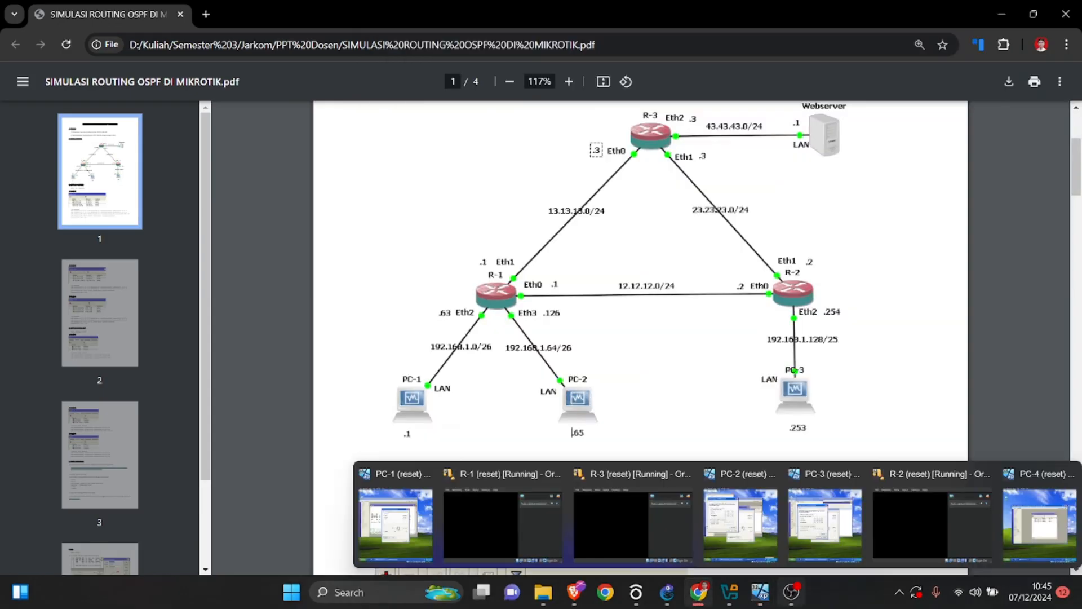
{"action": "left_click", "coordinate": [760, 592]}
{"action": "left_click", "coordinate": [824, 517]}
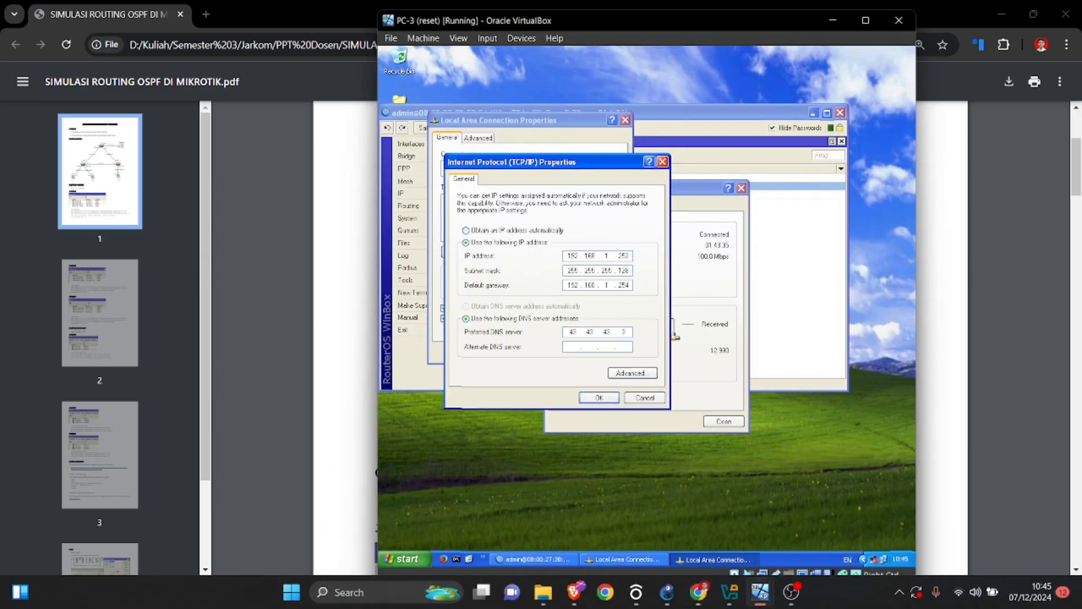
{"action": "key", "text": "alt+Tab"}
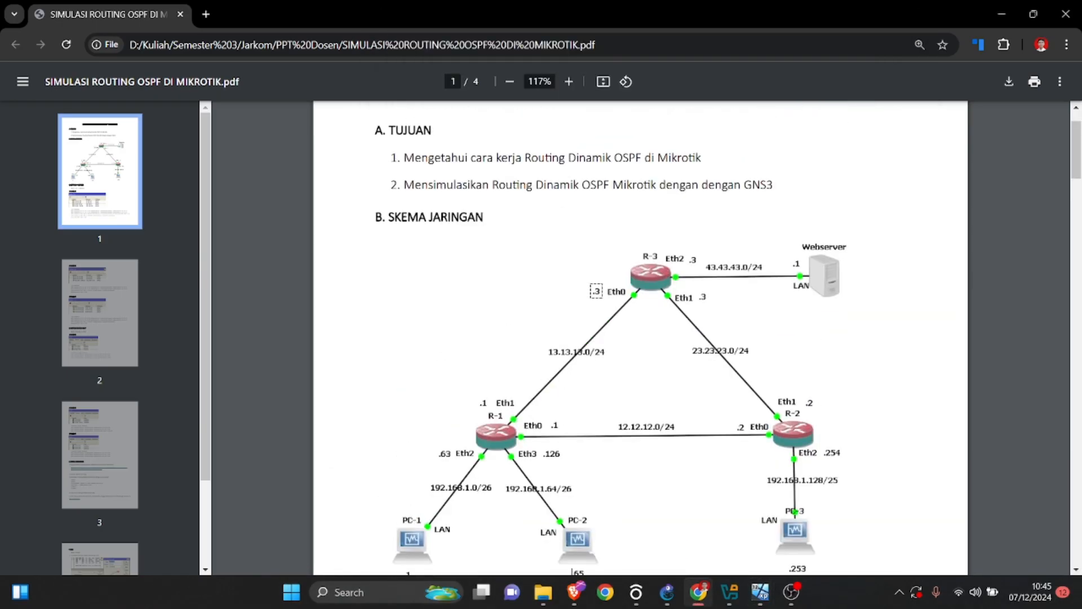
Bring up PC-4, open its Local Area Connection's TCP/IP properties and shift its window to compare them with the PDF's topology diagram.
{"action": "left_click", "coordinate": [760, 592]}
{"action": "left_click", "coordinate": [1039, 517]}
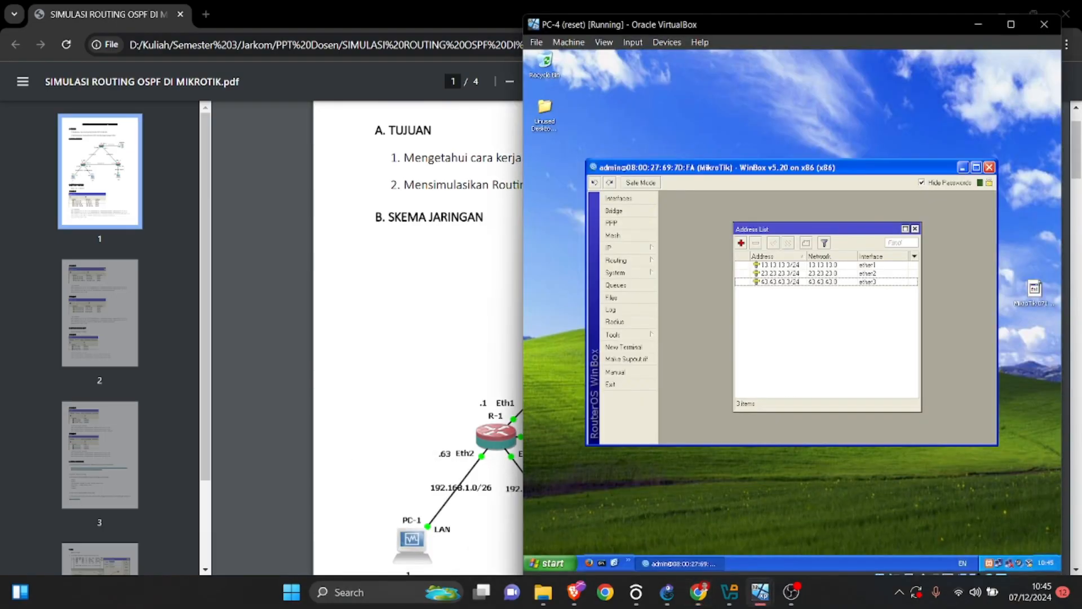
{"action": "left_click", "coordinate": [998, 562]}
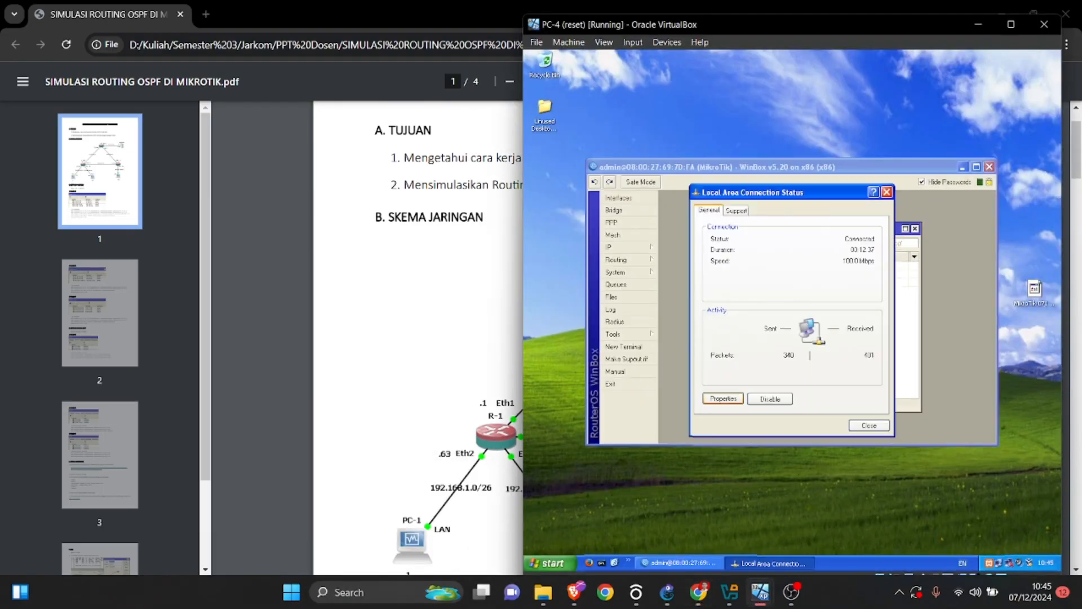
{"action": "left_click", "coordinate": [723, 398]}
{"action": "double_click", "coordinate": [657, 249]}
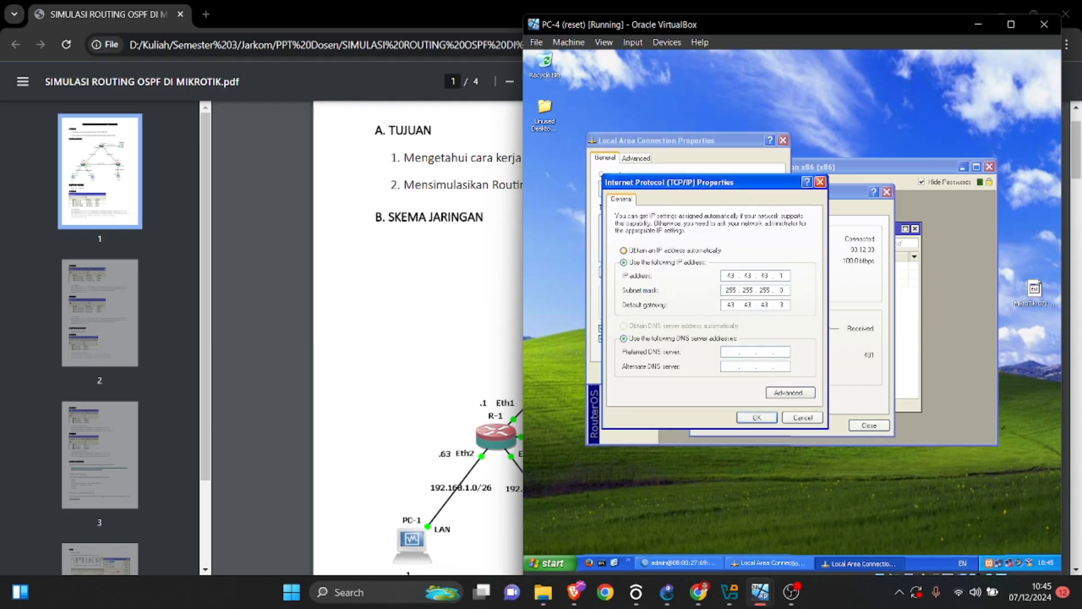
{"action": "left_click_drag", "start_coordinate": [620, 25], "coordinate": [703, 277]}
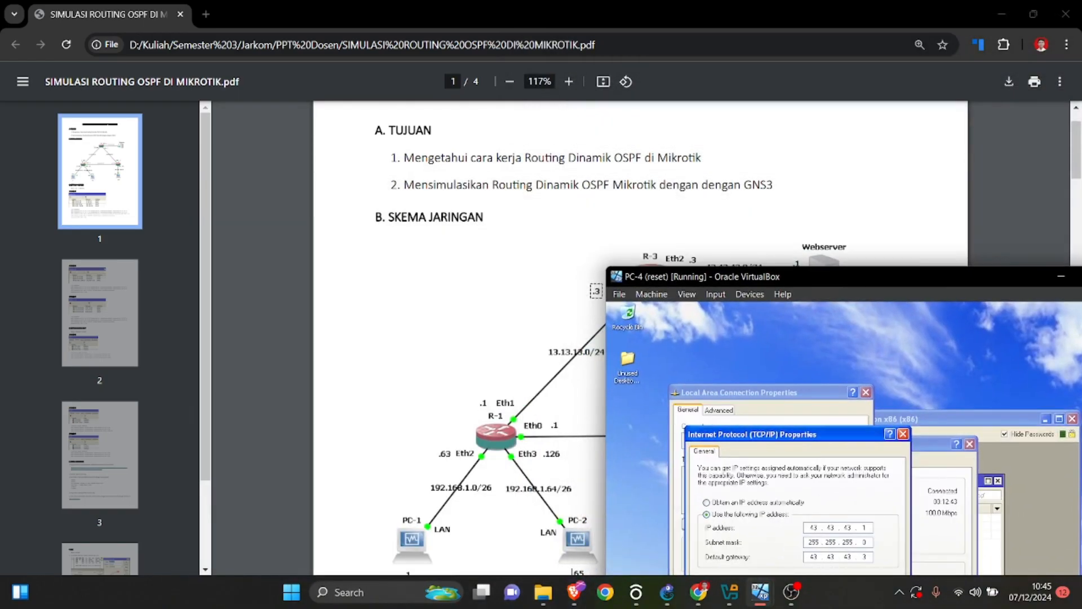
{"action": "left_click_drag", "start_coordinate": [853, 276], "coordinate": [770, 90]}
Return to the lab PDF and read Router 1's networks and commands in section D, Setting Routing OSPF.
{"action": "left_click", "coordinate": [698, 592]}
{"action": "scroll", "coordinate": [641, 338], "scroll_direction": "down", "scroll_amount": 7}
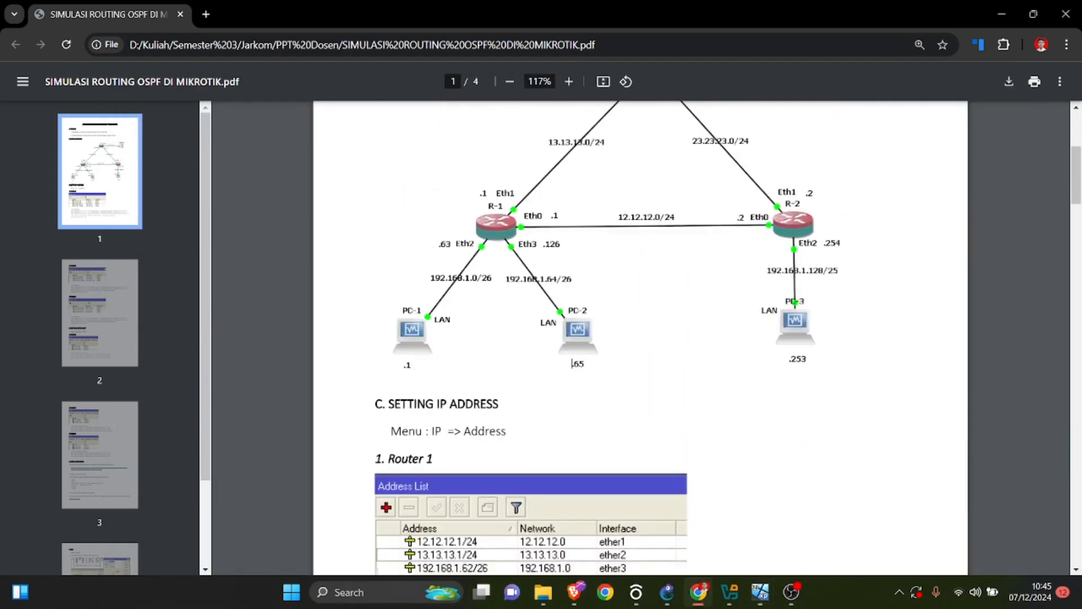
{"action": "scroll", "coordinate": [641, 338], "scroll_direction": "down", "scroll_amount": 15}
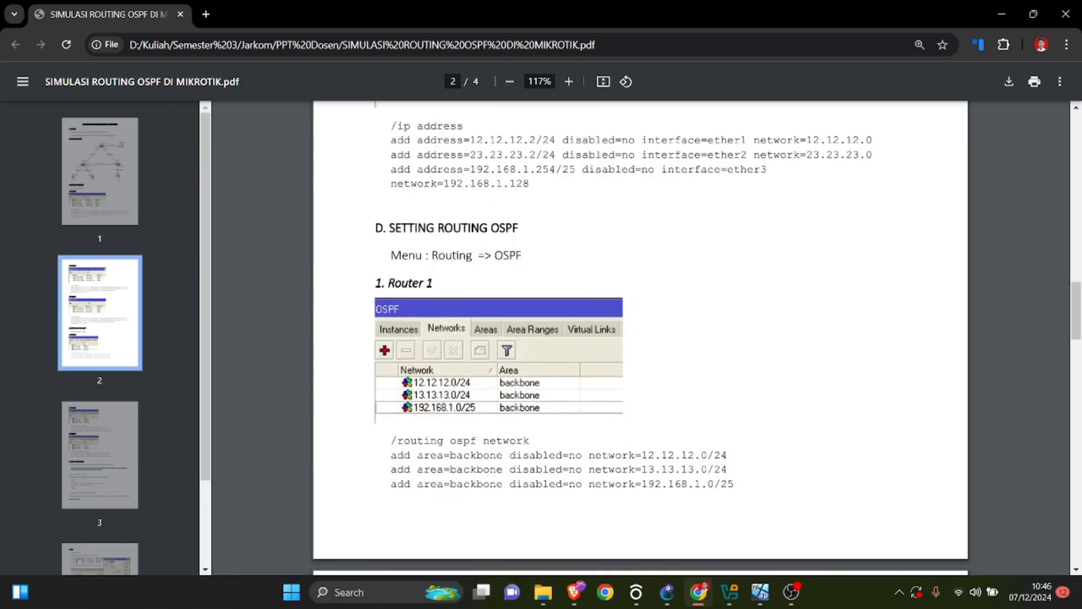
Bring up PC-1's WinBox session, open the router's OSPF settings and show the list of OSPF networks.
{"action": "mouse_move", "coordinate": [760, 592]}
{"action": "left_click", "coordinate": [395, 512]}
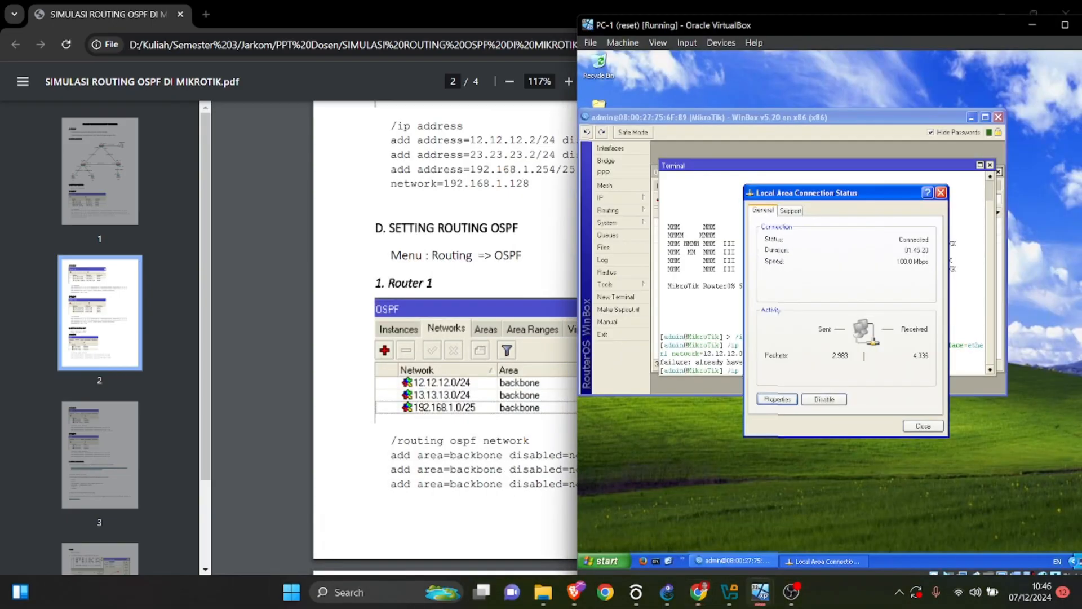
{"action": "left_click", "coordinate": [733, 561]}
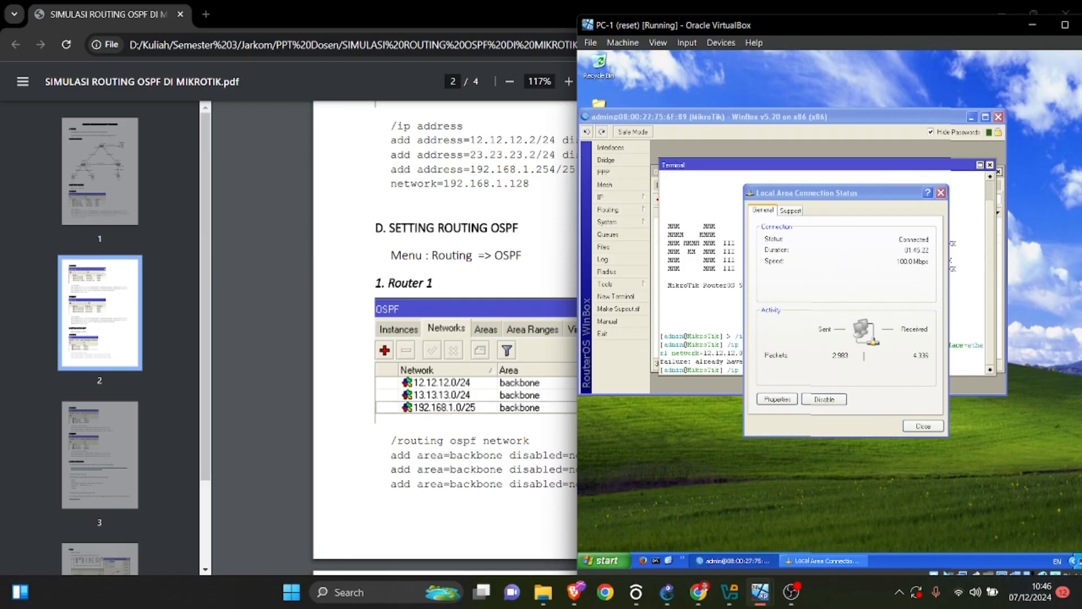
{"action": "left_click", "coordinate": [606, 197]}
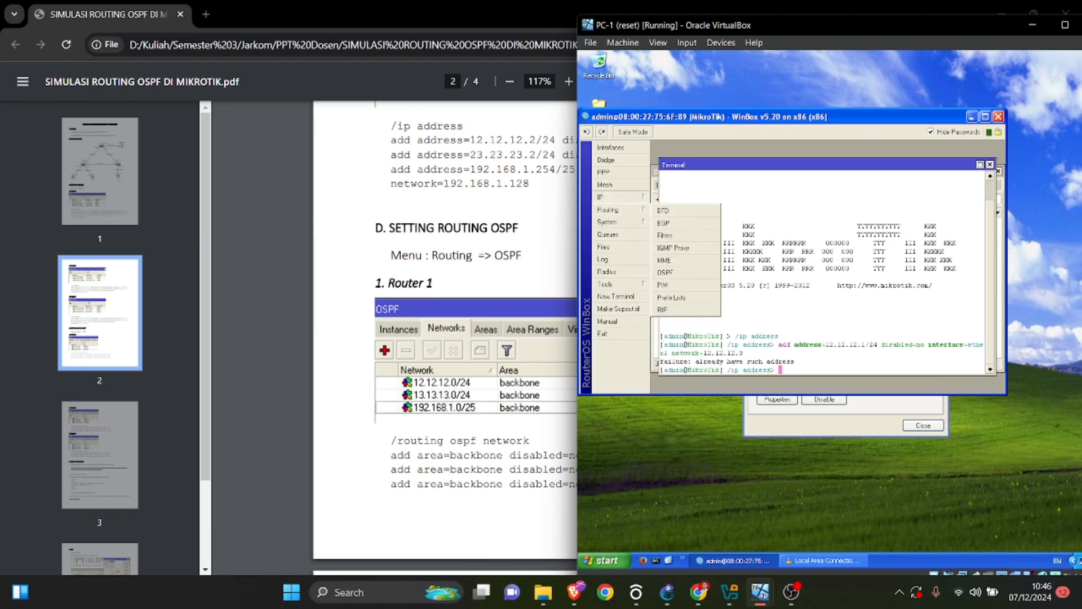
{"action": "mouse_move", "coordinate": [614, 222]}
{"action": "left_click", "coordinate": [664, 272]}
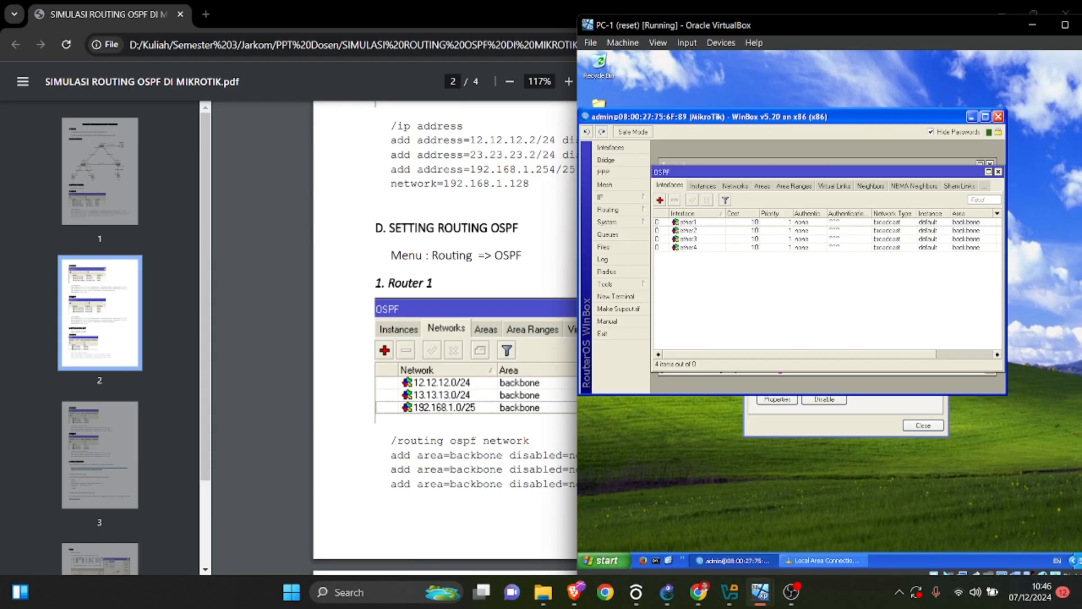
{"action": "left_click", "coordinate": [703, 185]}
{"action": "left_click", "coordinate": [669, 185]}
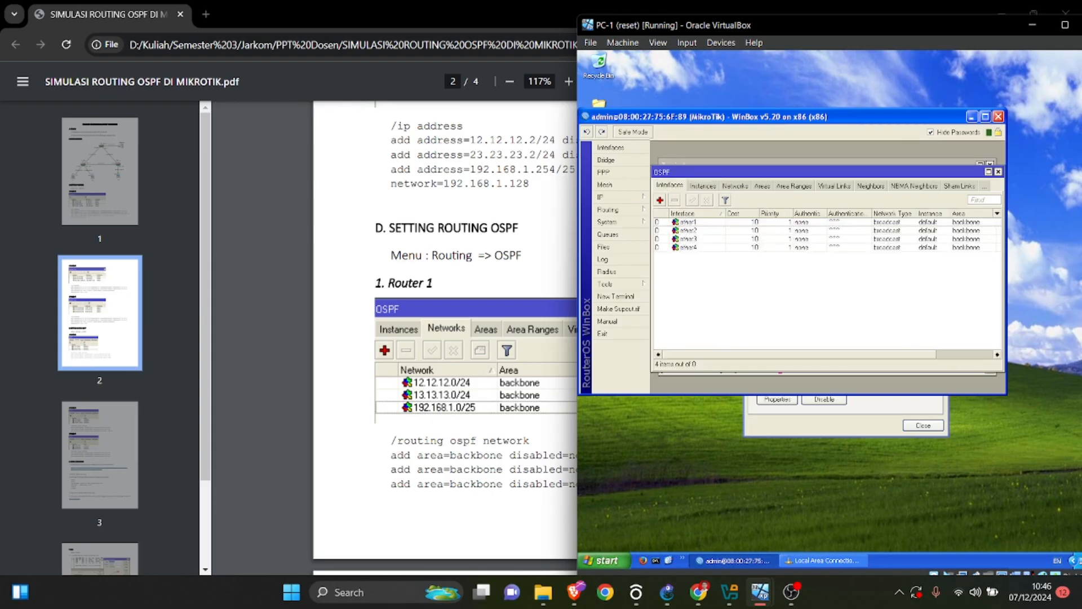
{"action": "left_click", "coordinate": [735, 186]}
{"action": "left_click", "coordinate": [660, 200]}
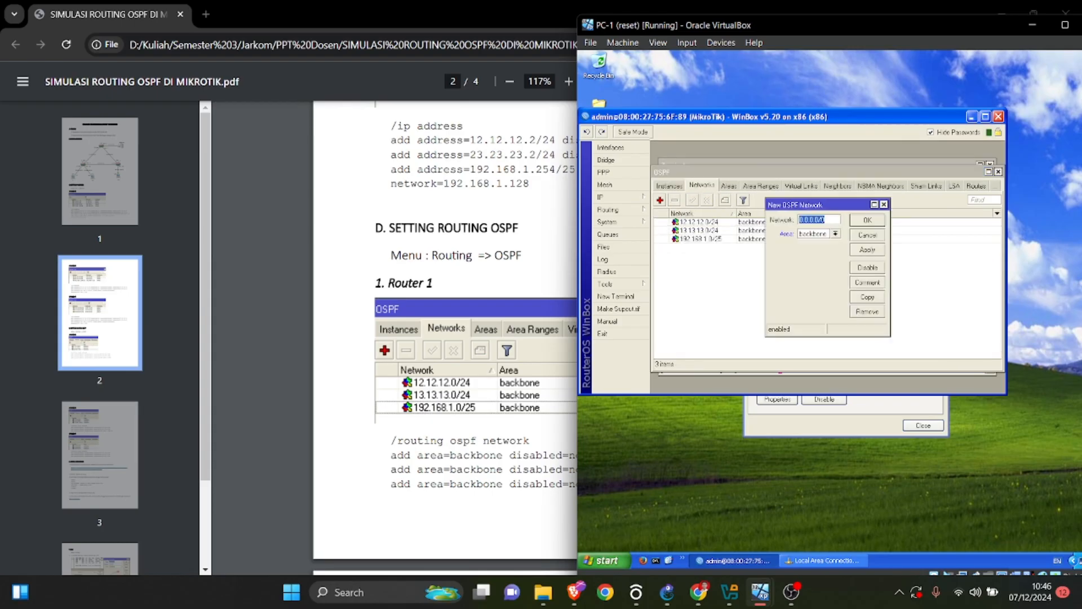
{"action": "scroll", "coordinate": [445, 338], "scroll_direction": "down", "scroll_amount": 3}
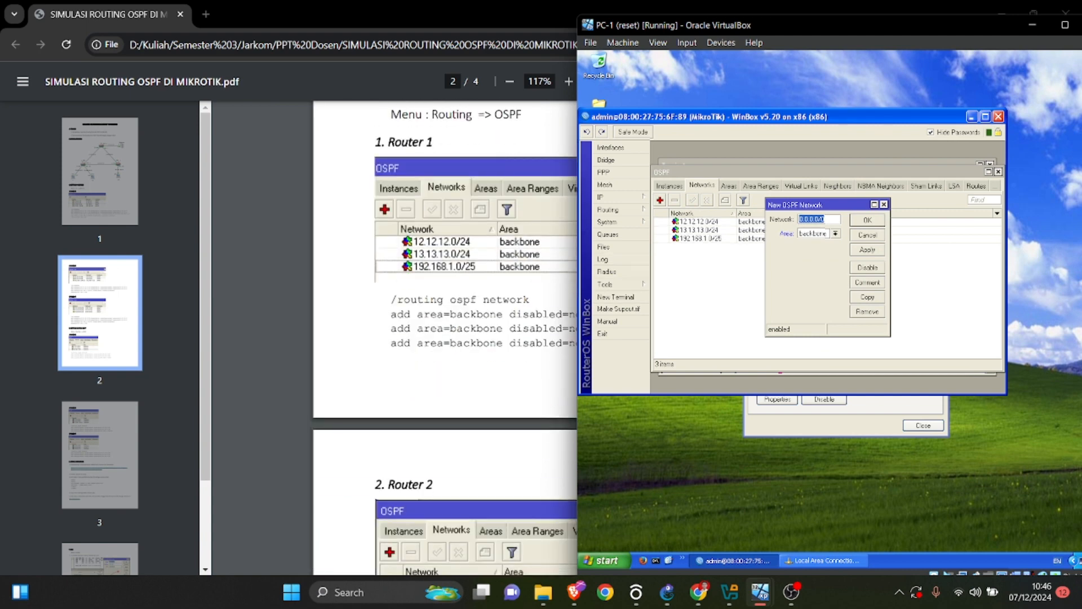
{"action": "key", "text": "Tab"}
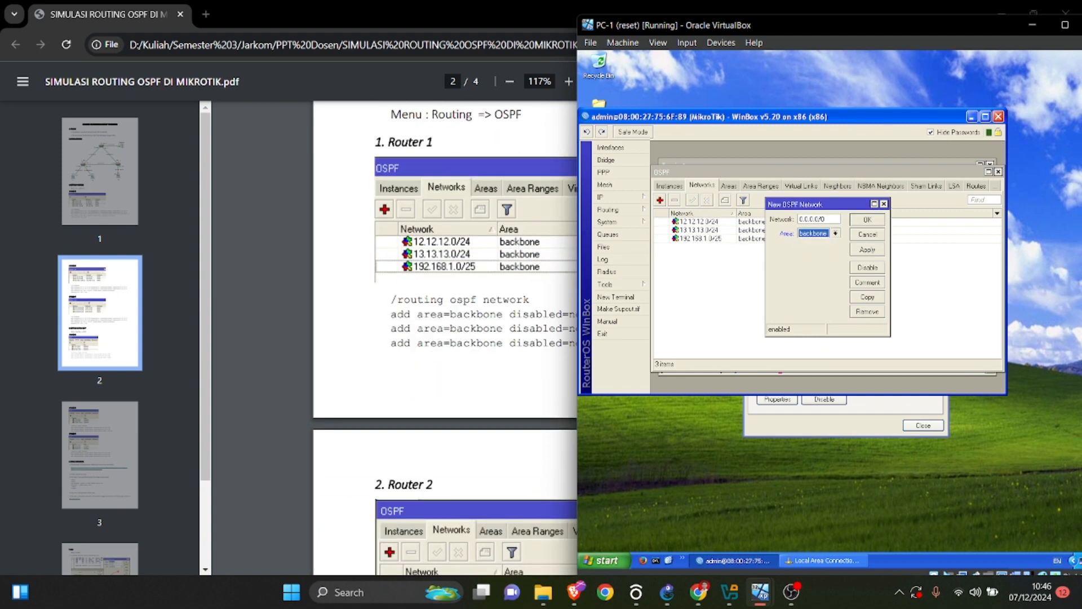
{"action": "key", "text": "Escape"}
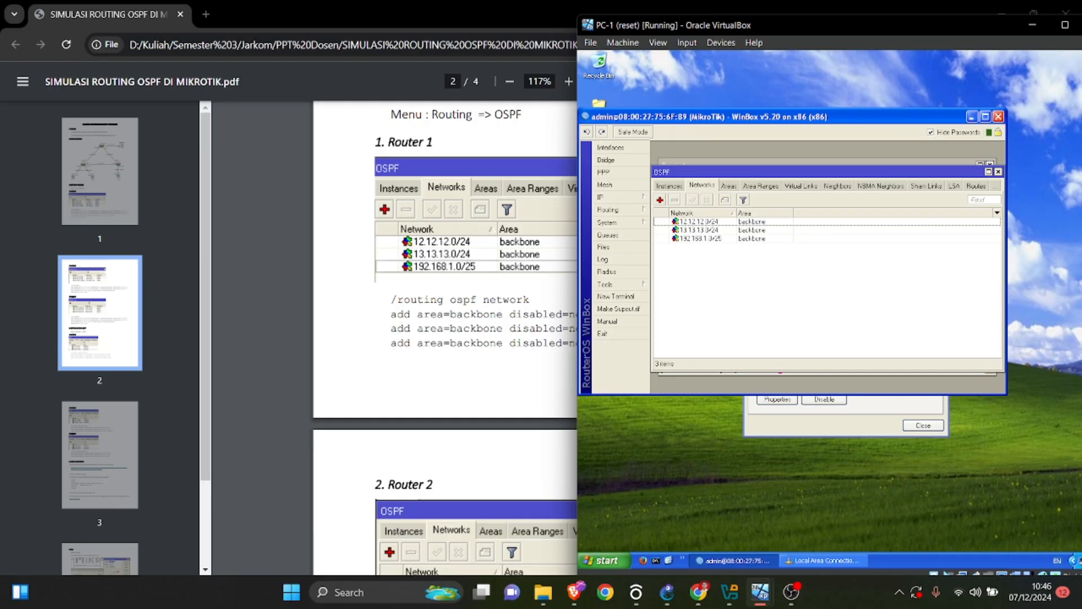
Open a new WinBox terminal on PC-1, copy the command /routing ospf network from the PDF's Router 1 section and run it there.
{"action": "left_click", "coordinate": [615, 296]}
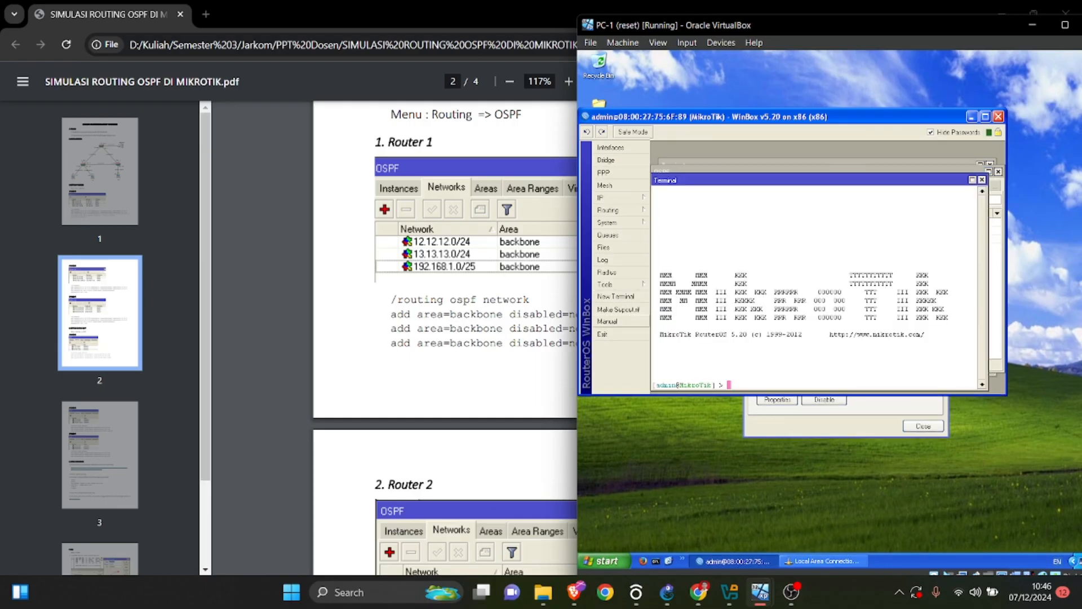
{"action": "left_click_drag", "start_coordinate": [390, 299], "coordinate": [530, 300]}
{"action": "right_click", "coordinate": [517, 298]}
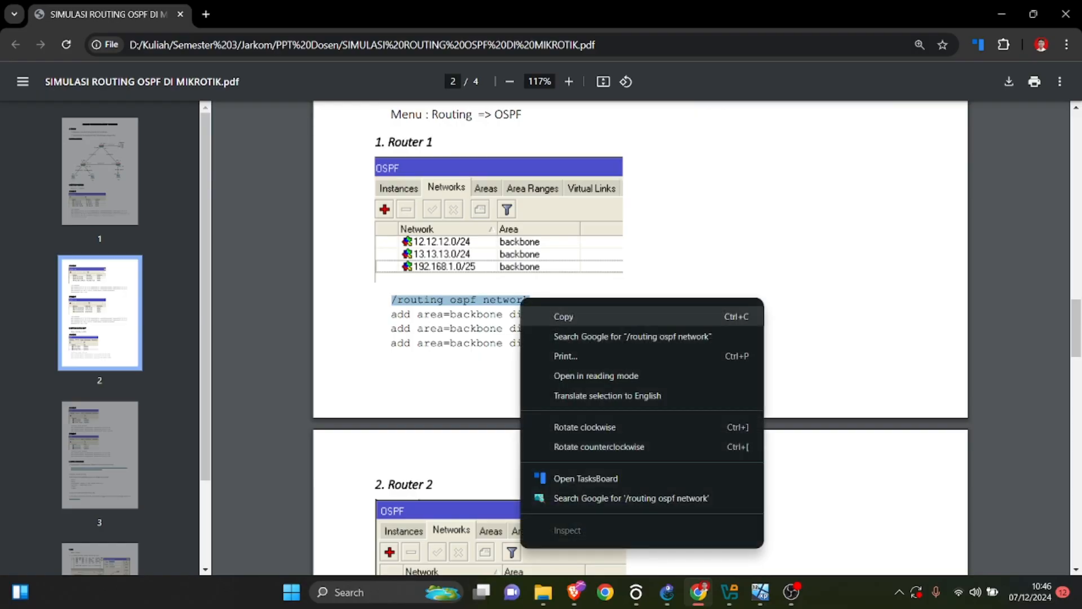
{"action": "left_click", "coordinate": [557, 314]}
{"action": "mouse_move", "coordinate": [759, 591]}
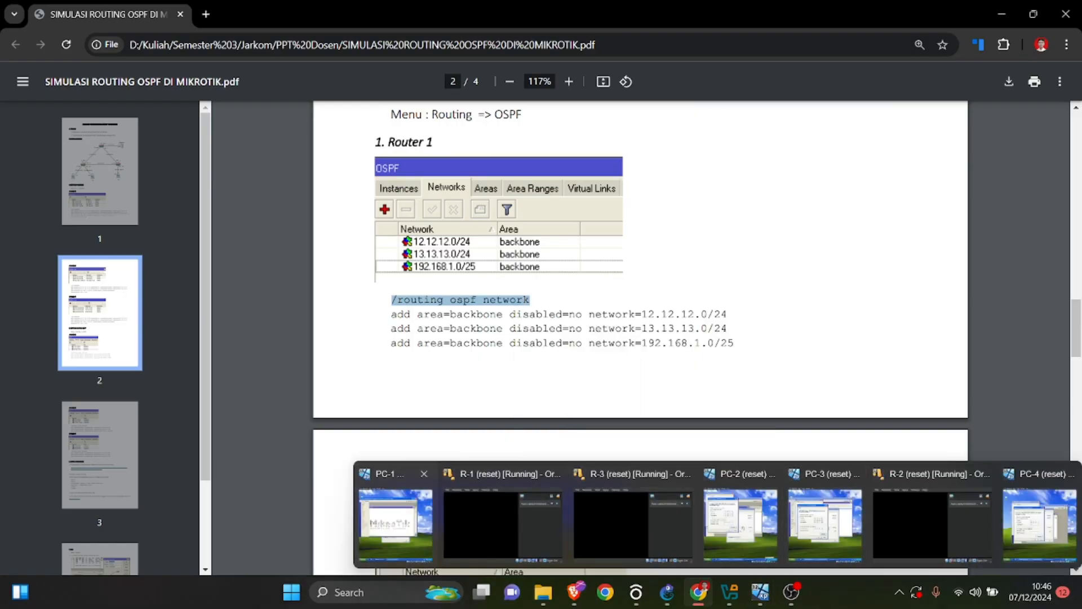
{"action": "left_click", "coordinate": [396, 524]}
{"action": "right_click", "coordinate": [736, 384]}
{"action": "left_click", "coordinate": [754, 420]}
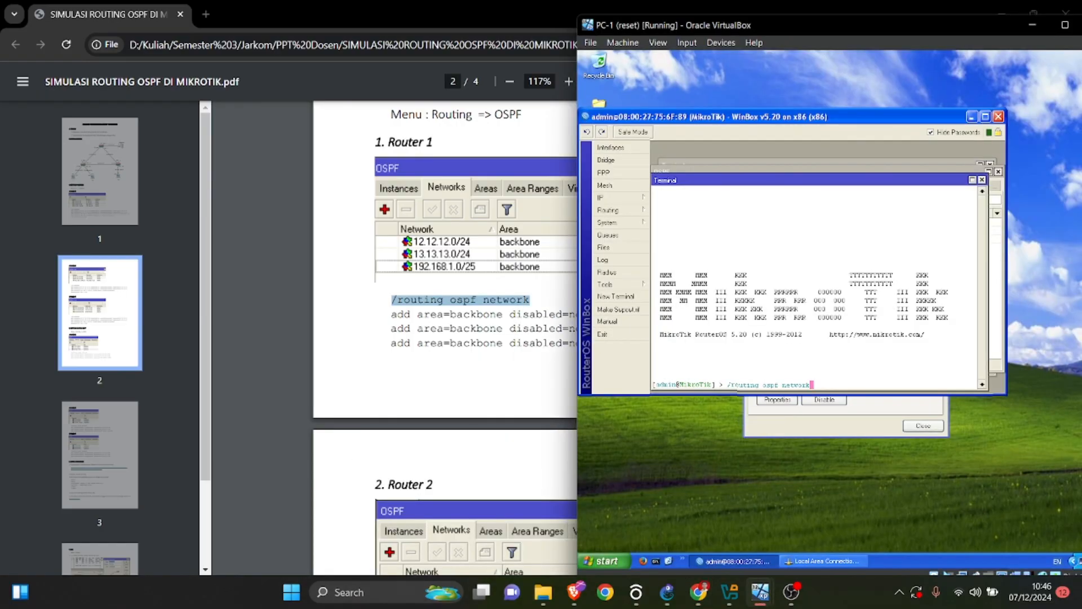
{"action": "key", "text": "Return"}
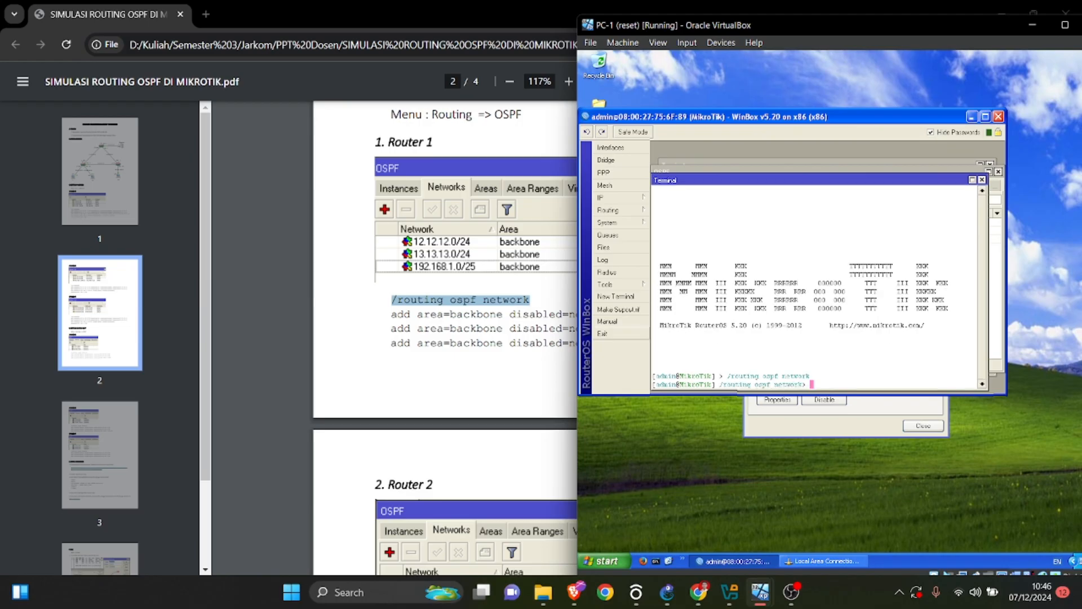
Copy the command add area=backbone disabled=no network=12.12.12.0/24 from the PDF's Router 1 section, run it in PC-1's terminal and highlight the command with its response.
{"action": "left_click", "coordinate": [485, 314]}
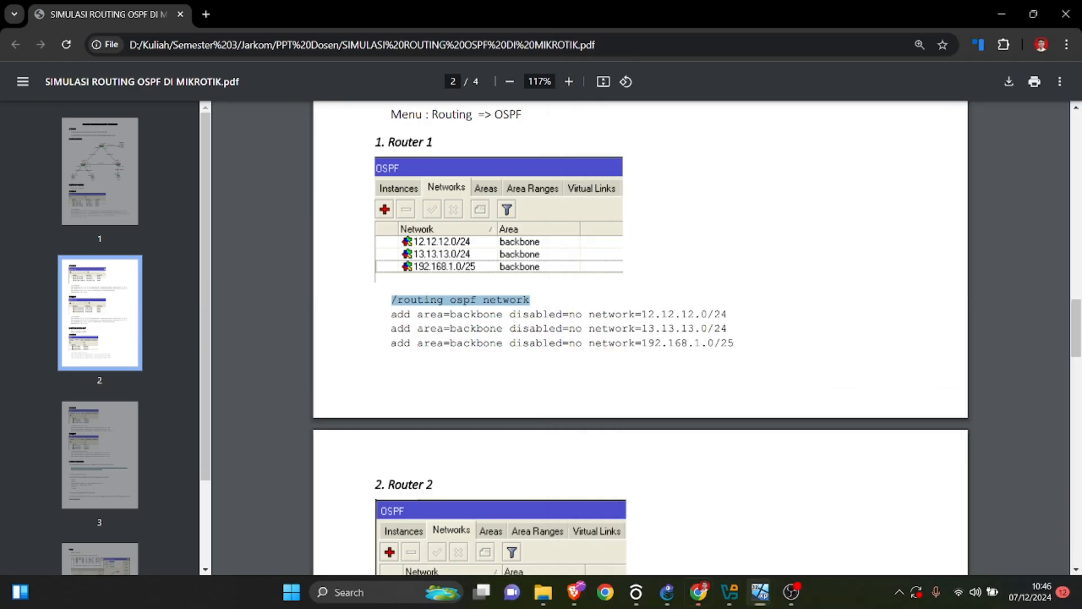
{"action": "triple_click", "coordinate": [485, 315]}
{"action": "right_click", "coordinate": [658, 313]}
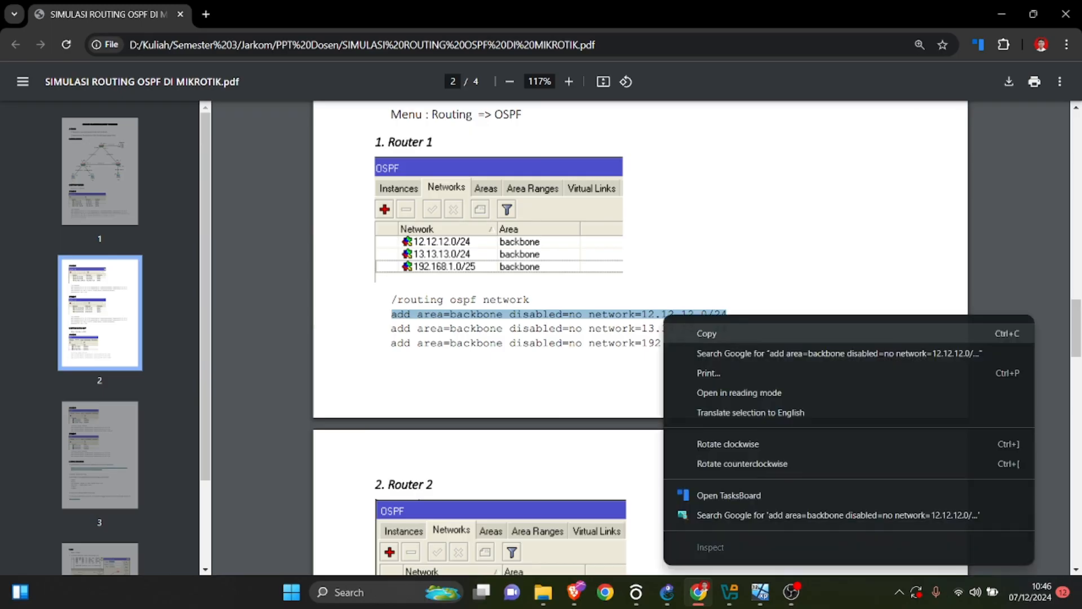
{"action": "left_click", "coordinate": [701, 333]}
{"action": "mouse_move", "coordinate": [760, 592]}
{"action": "left_click", "coordinate": [396, 524]}
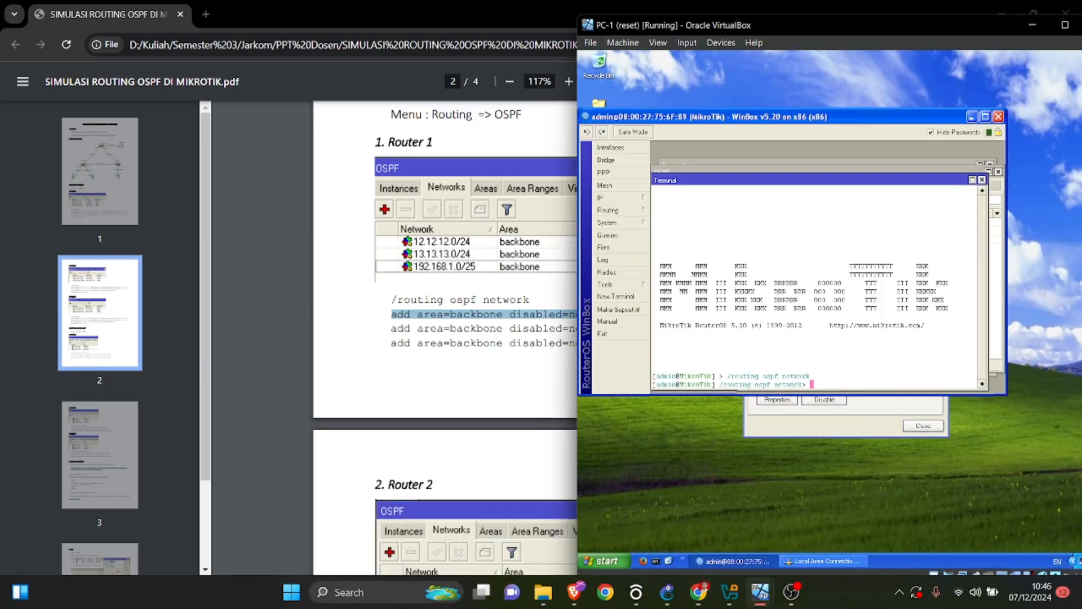
{"action": "right_click", "coordinate": [843, 384]}
{"action": "left_click", "coordinate": [862, 423]}
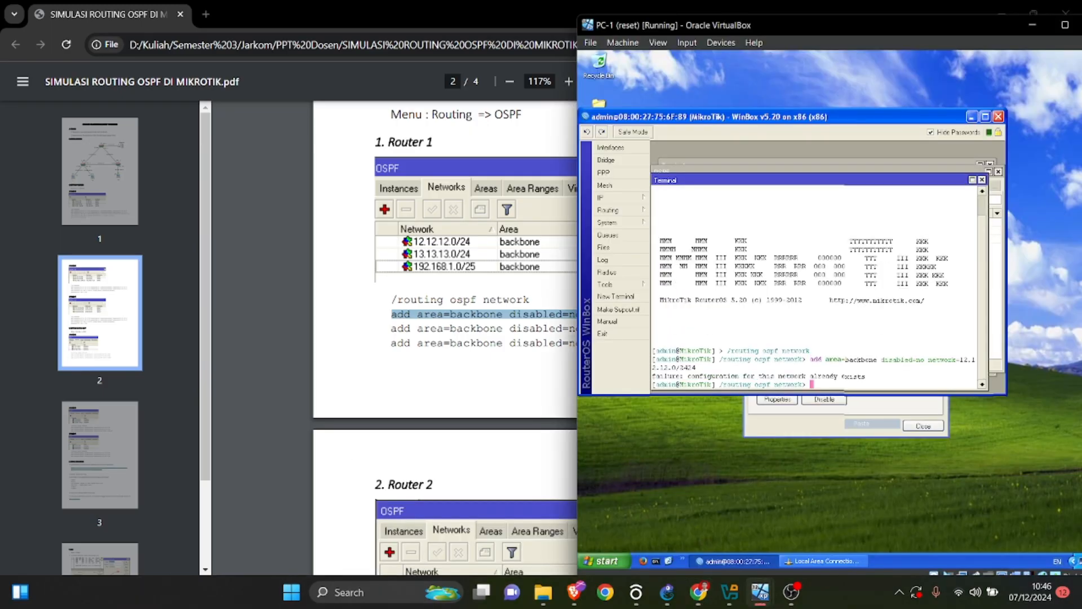
{"action": "left_click_drag", "start_coordinate": [977, 376], "coordinate": [815, 359]}
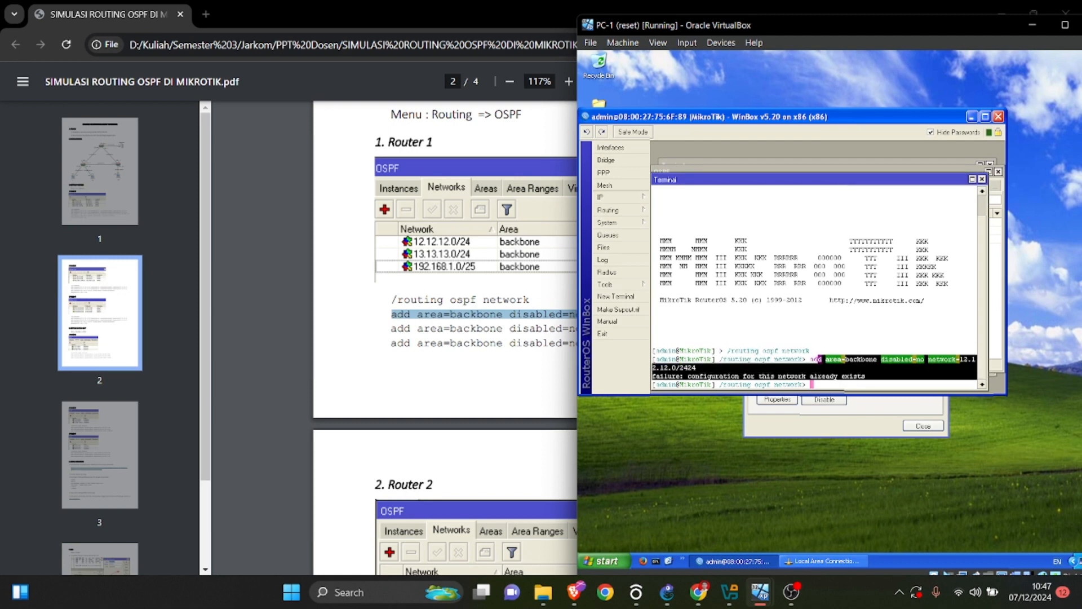
Show the PDF's Router 2 section, bring up PC-2's WinBox session and open its router's OSPF network list.
{"action": "left_click", "coordinate": [760, 592]}
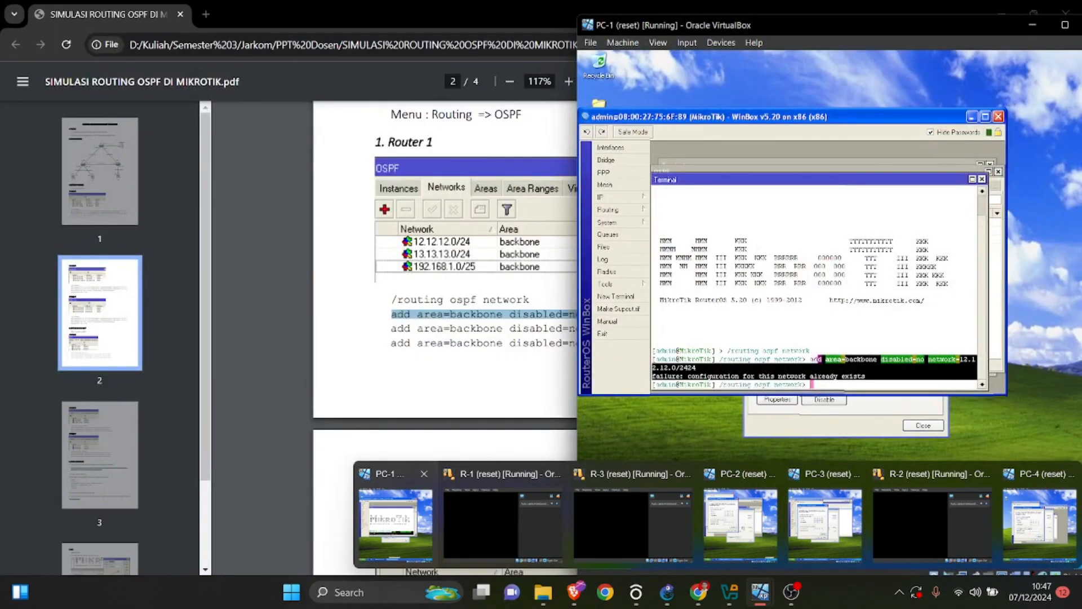
{"action": "scroll", "coordinate": [445, 339], "scroll_direction": "down", "scroll_amount": 5}
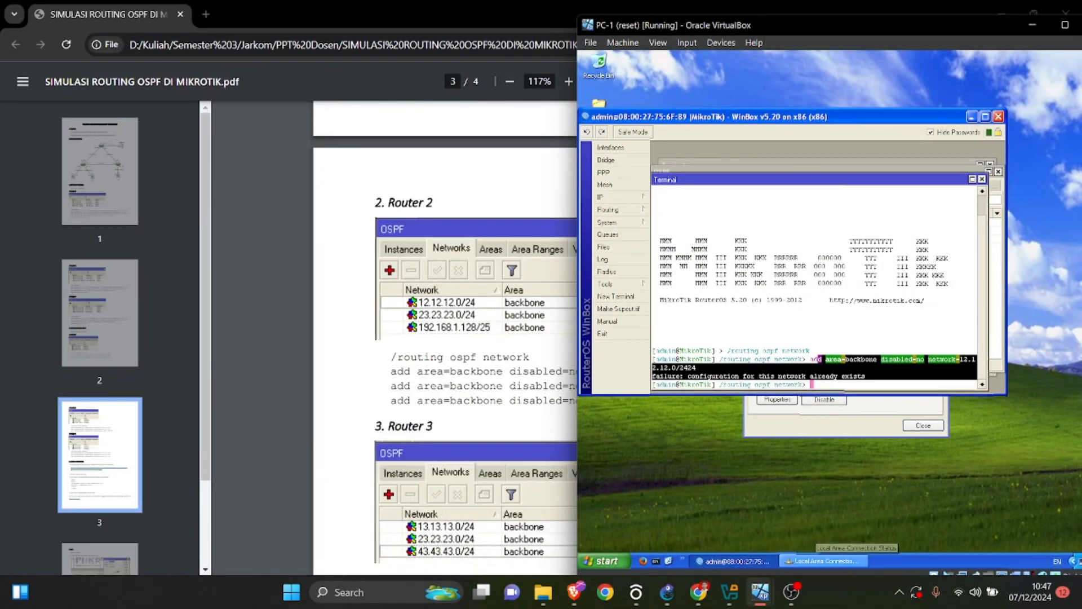
{"action": "left_click", "coordinate": [759, 592]}
{"action": "left_click", "coordinate": [774, 522]}
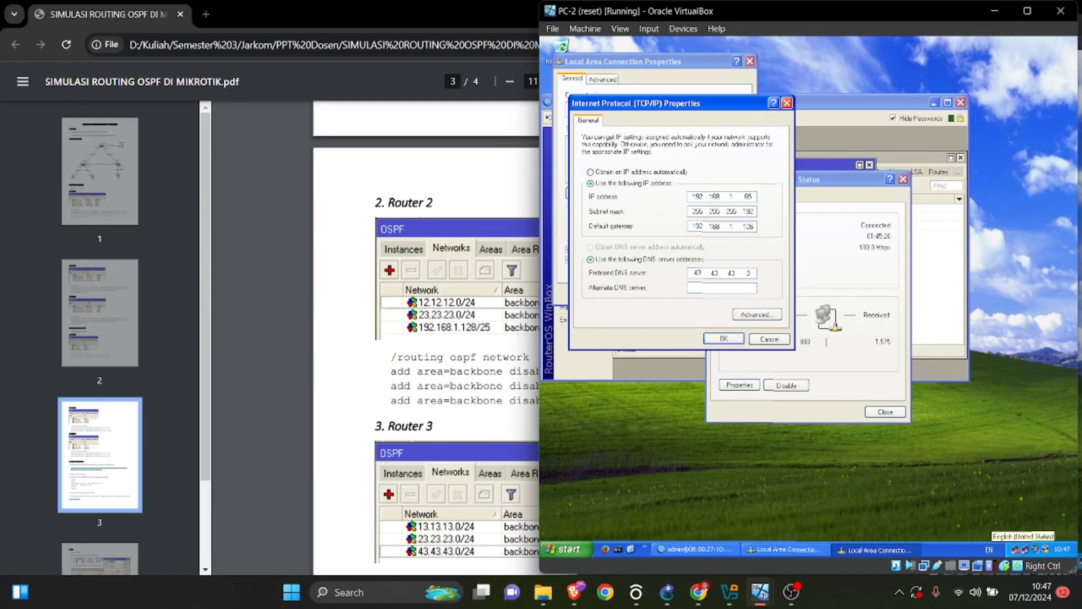
{"action": "left_click", "coordinate": [937, 259]}
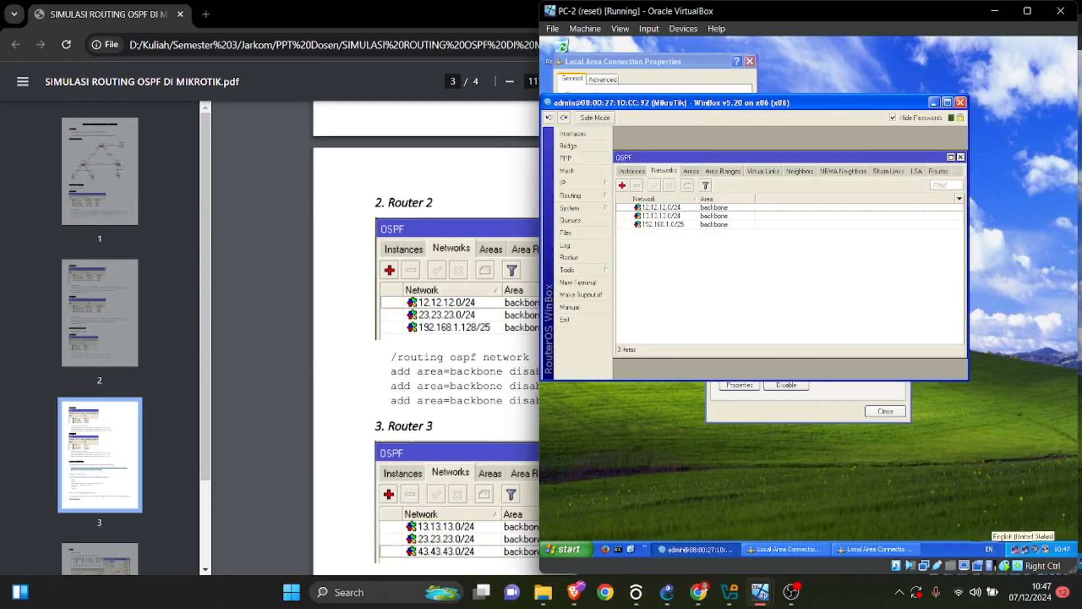
{"action": "left_click", "coordinate": [992, 445]}
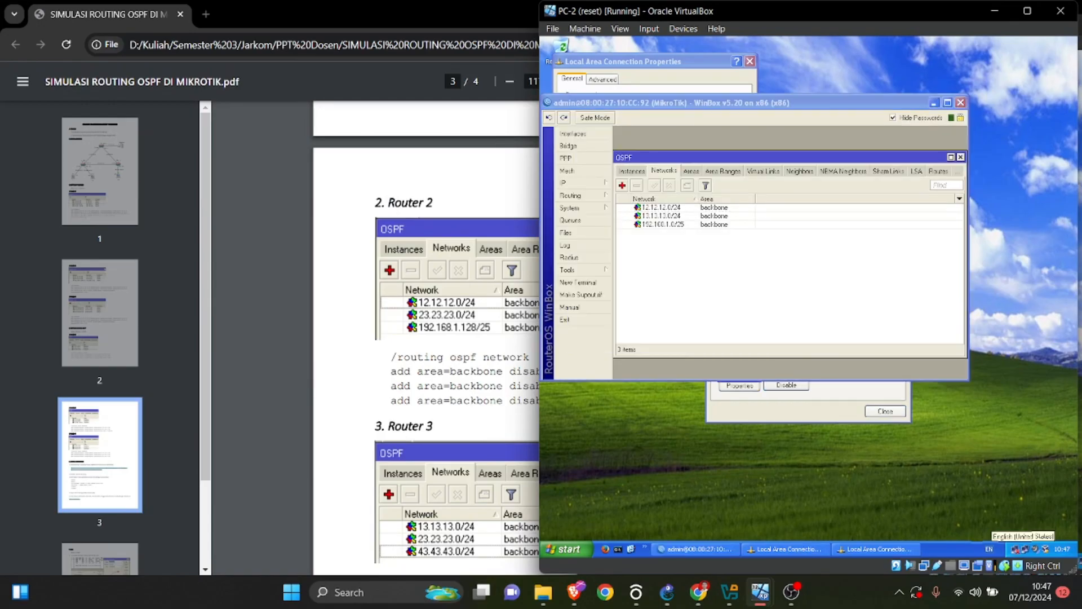
{"action": "left_click", "coordinate": [688, 549]}
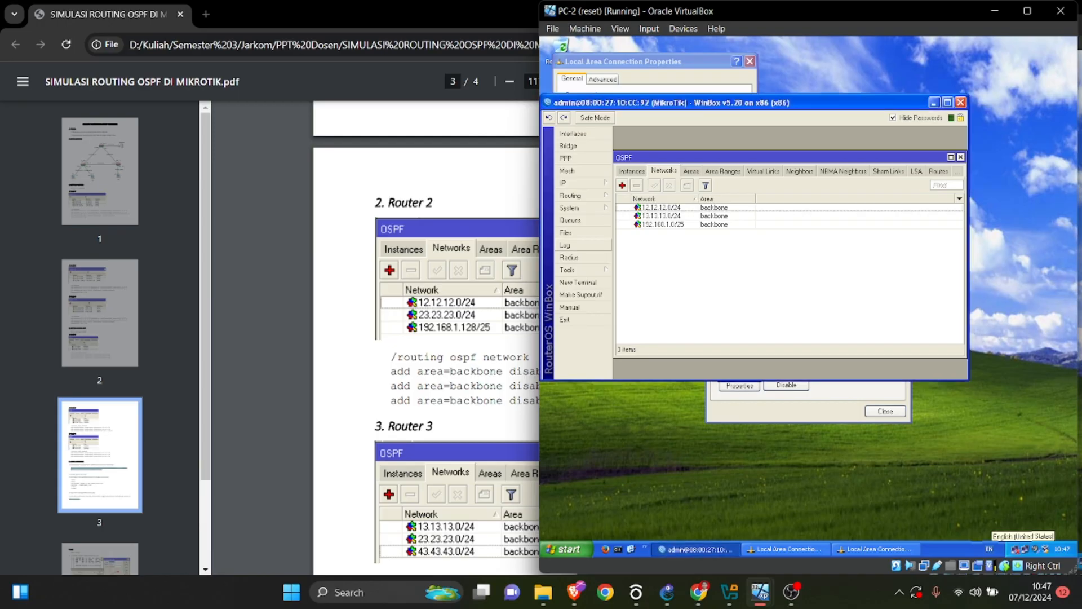
{"action": "left_click", "coordinate": [572, 195]}
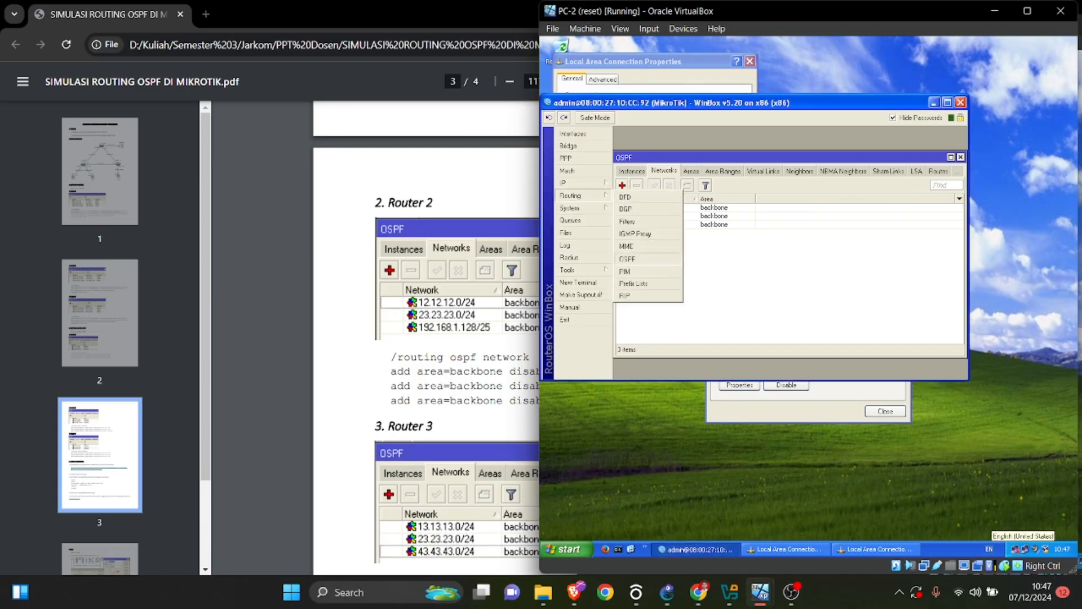
{"action": "left_click", "coordinate": [627, 259]}
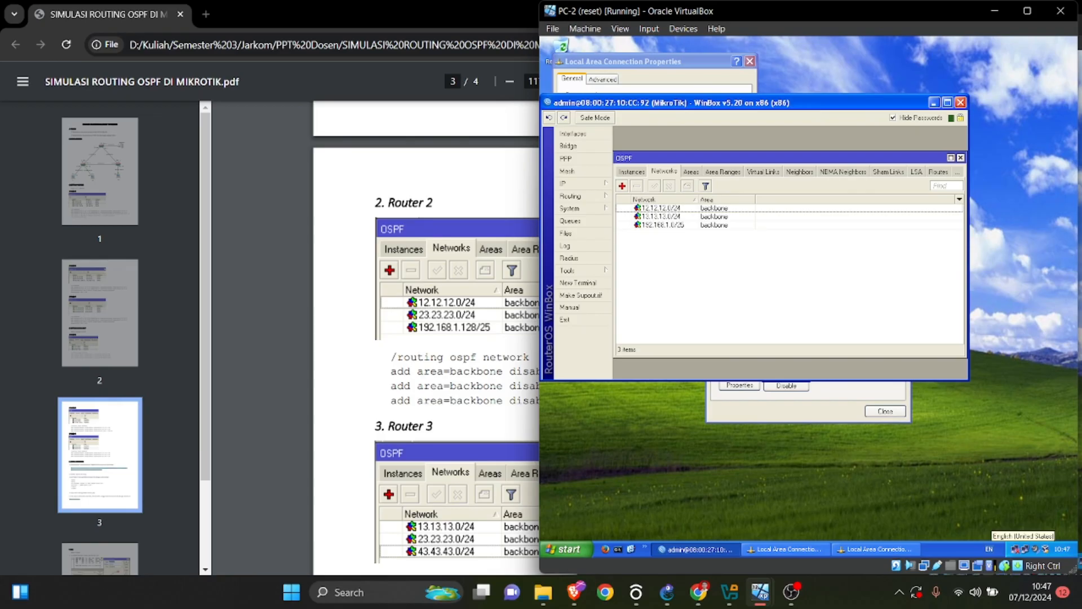
Bring up PC-3's WinBox session, open its OSPF network list and place the window beside the PDF's Router 2 section.
{"action": "mouse_move", "coordinate": [760, 592]}
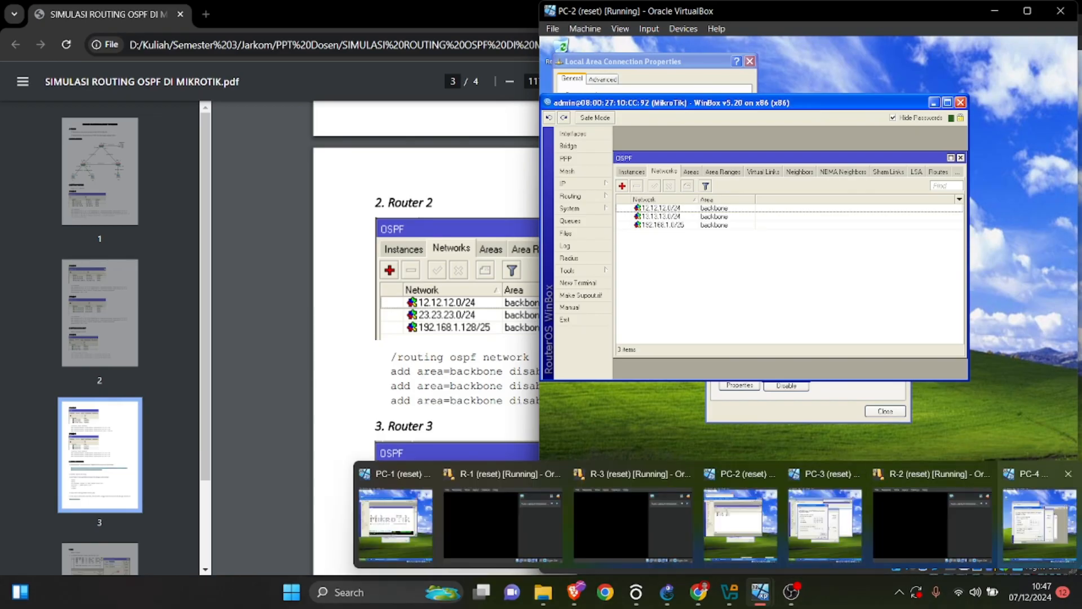
{"action": "mouse_move", "coordinate": [825, 521]}
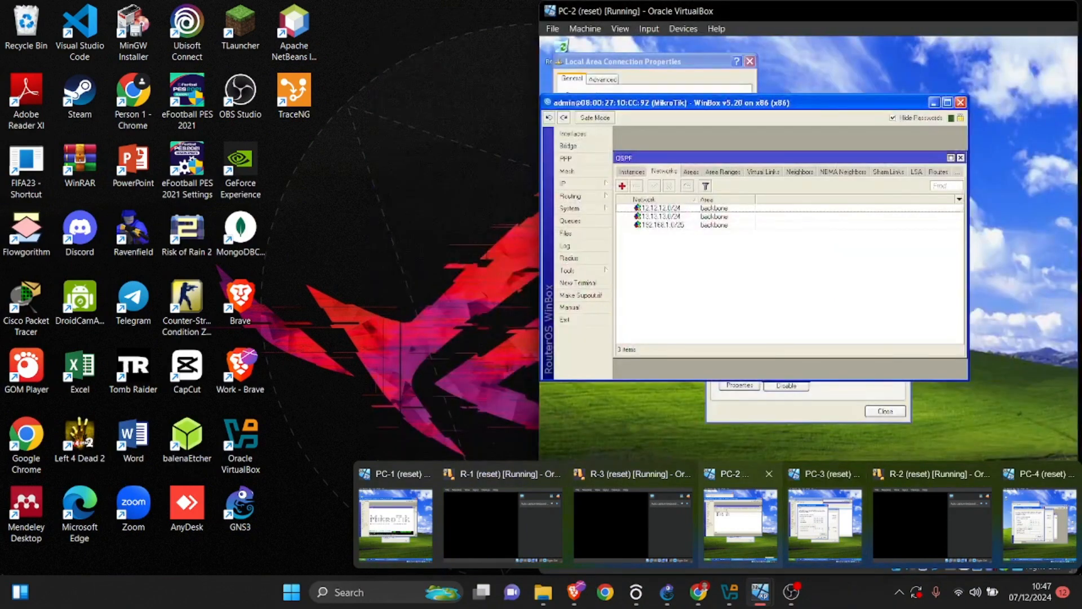
{"action": "left_click", "coordinate": [824, 525]}
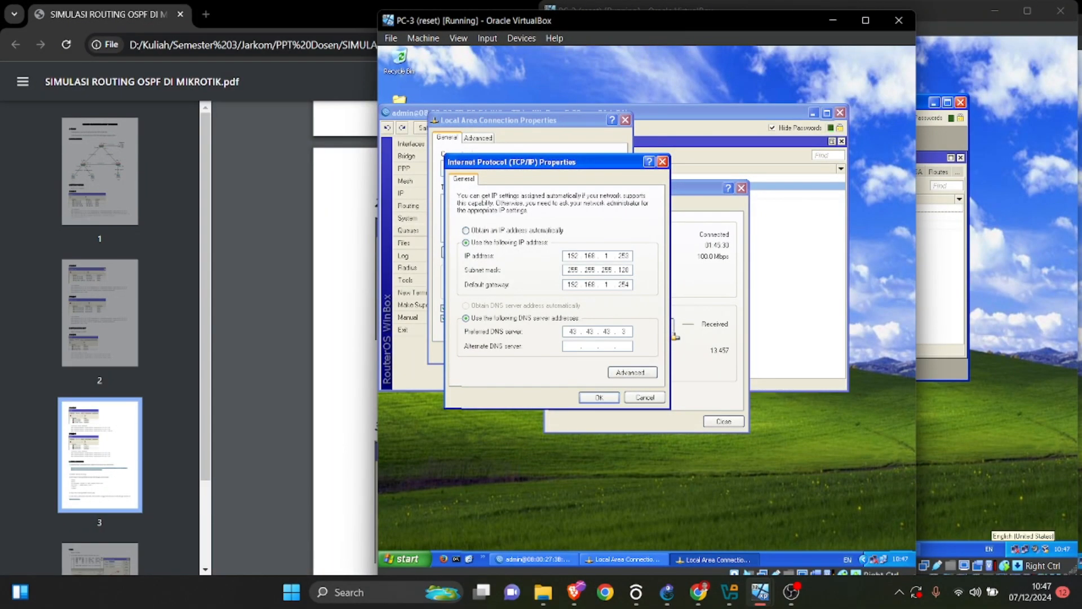
{"action": "left_click", "coordinate": [417, 206]}
{"action": "left_click", "coordinate": [466, 268]}
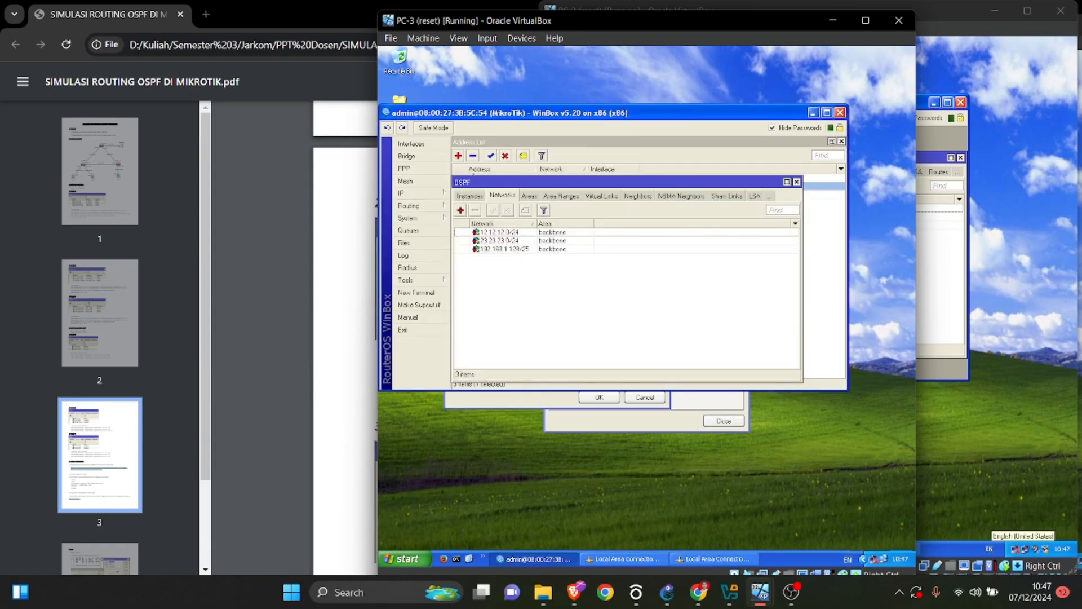
{"action": "left_click_drag", "start_coordinate": [675, 28], "coordinate": [848, 32]}
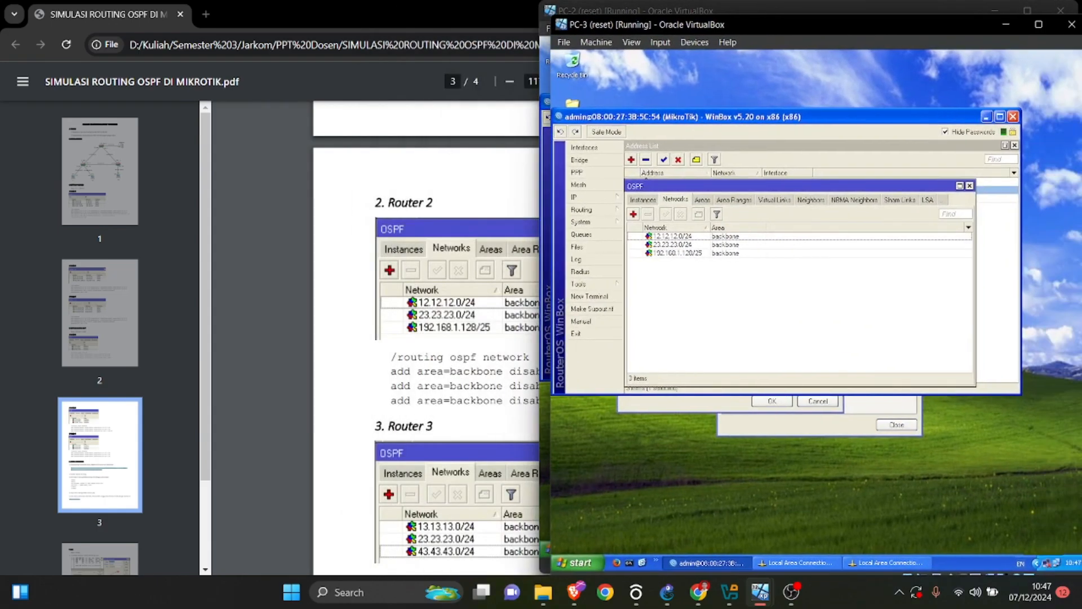
Bring up PC-4's WinBox session beside the PDF, open its OSPF network list and compare it with the Router 3 section.
{"action": "mouse_move", "coordinate": [759, 592]}
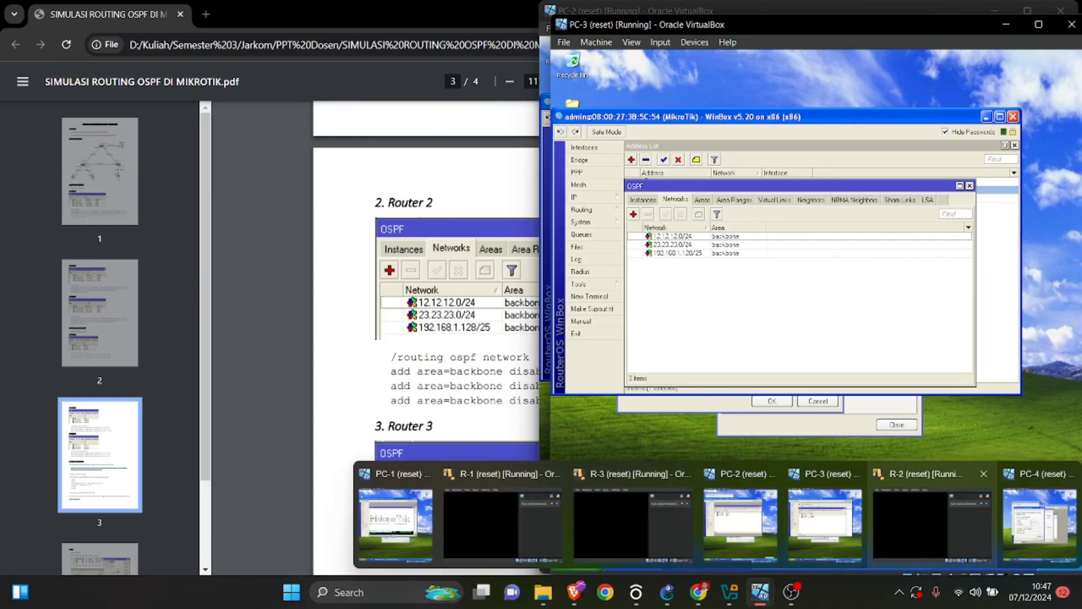
{"action": "left_click", "coordinate": [975, 514]}
{"action": "left_click_drag", "start_coordinate": [689, 90], "coordinate": [781, 26]}
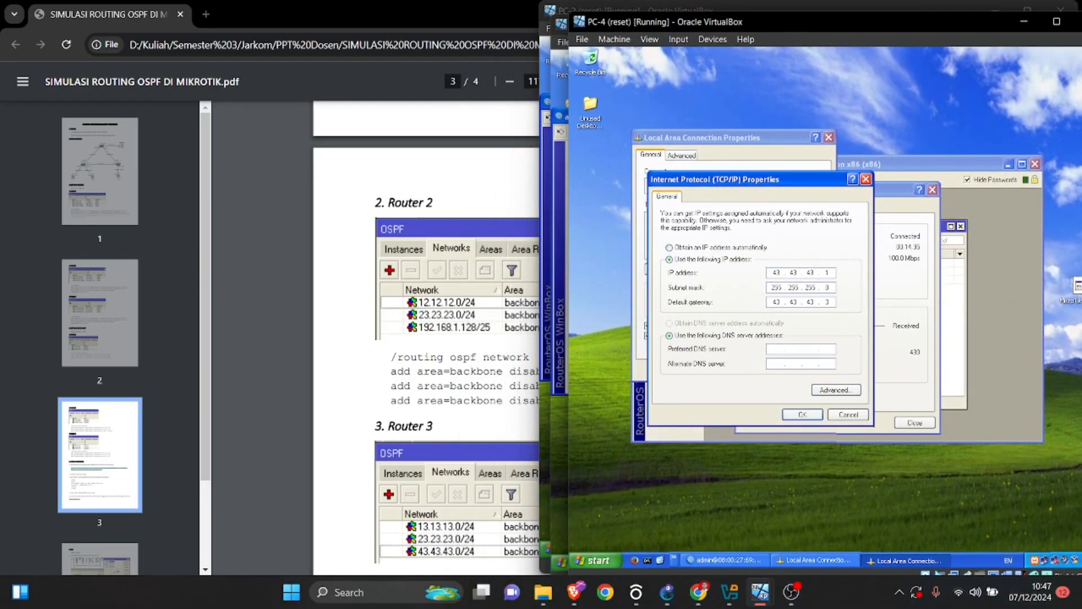
{"action": "left_click", "coordinate": [647, 560]}
{"action": "left_click", "coordinate": [725, 560]}
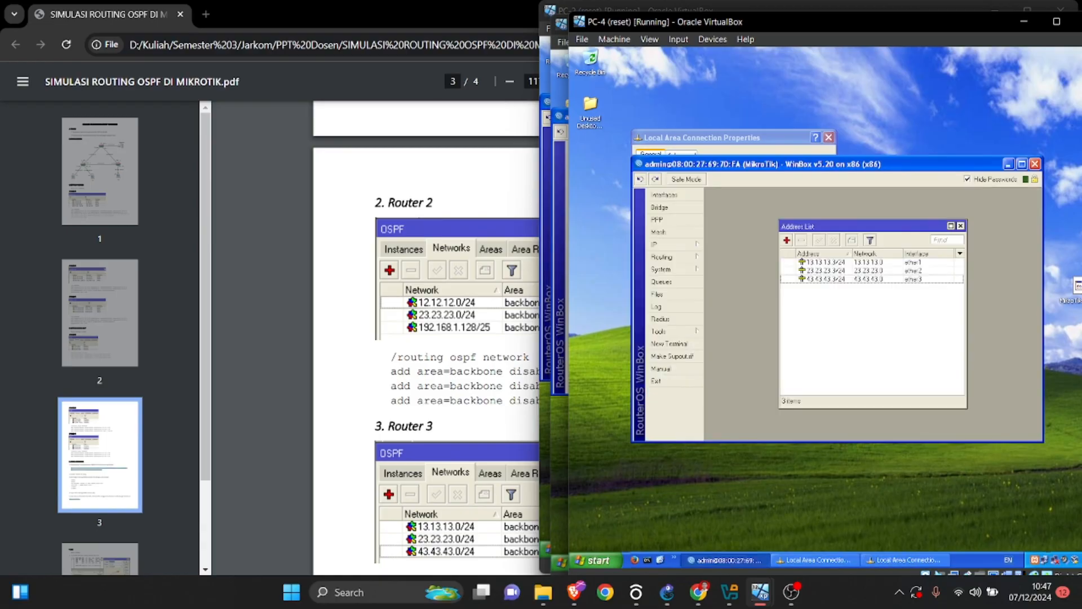
{"action": "left_click", "coordinate": [669, 257]}
{"action": "left_click", "coordinate": [719, 320]}
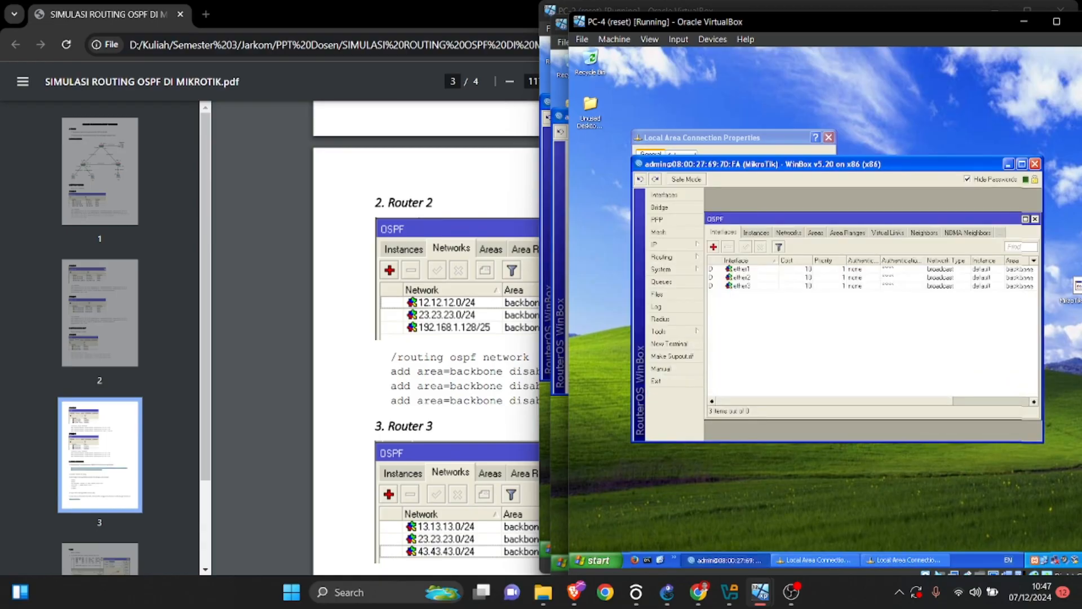
{"action": "left_click", "coordinate": [788, 233]}
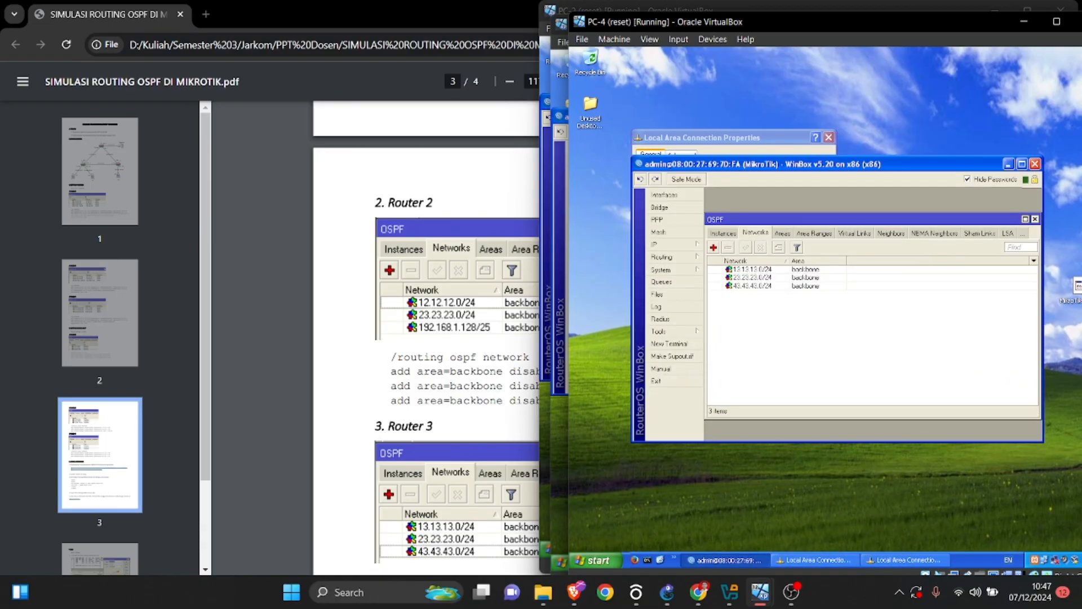
{"action": "scroll", "coordinate": [426, 338], "scroll_direction": "down", "scroll_amount": 3}
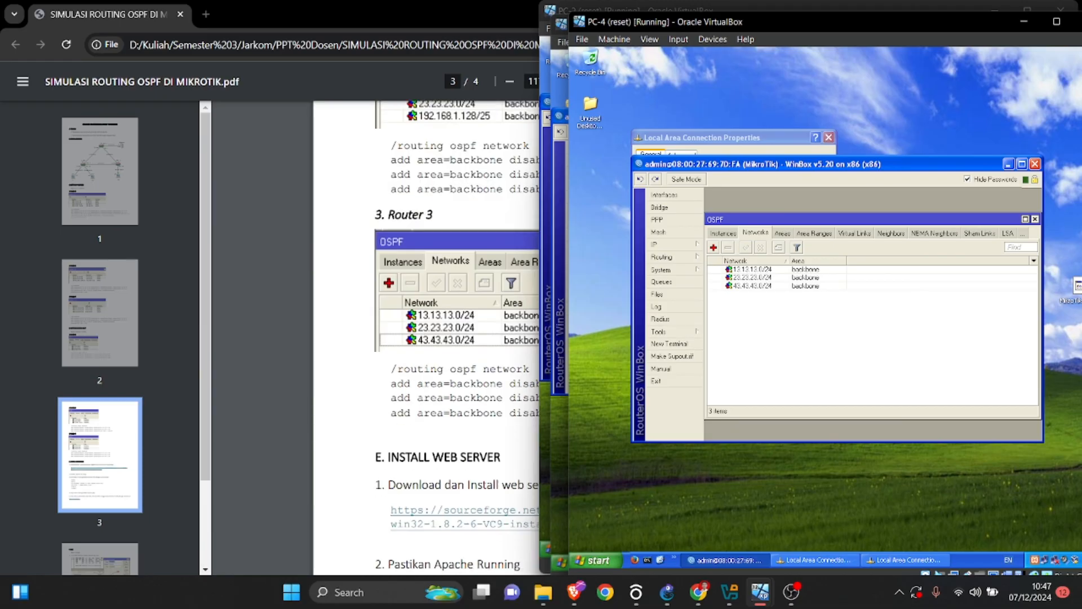
Return to the lab PDF and read section E, Install Web Server.
{"action": "left_click_drag", "start_coordinate": [761, 20], "coordinate": [850, 9]}
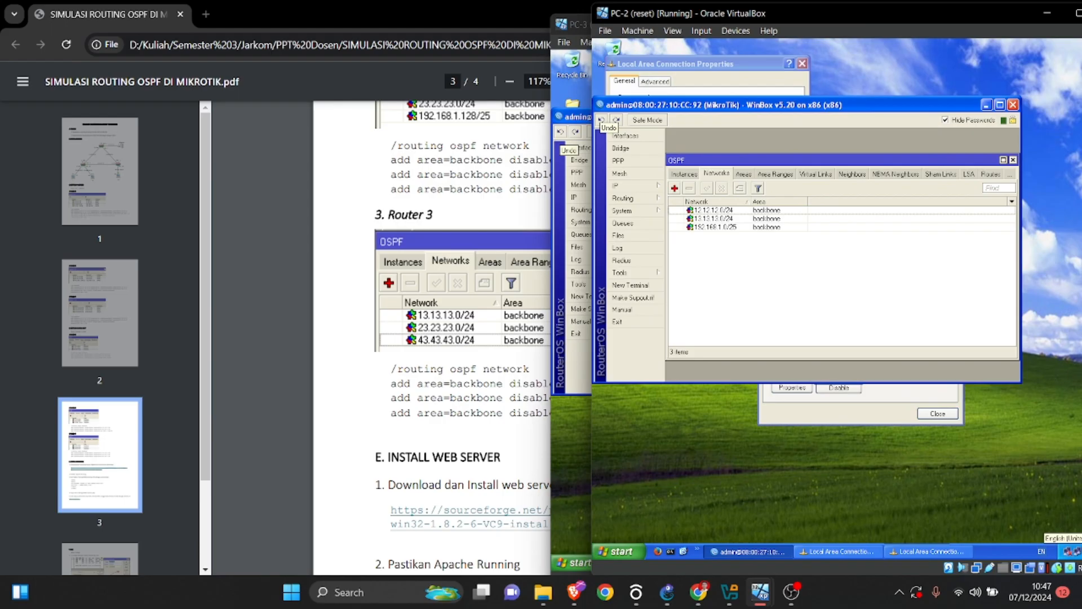
{"action": "key", "text": "alt+Tab"}
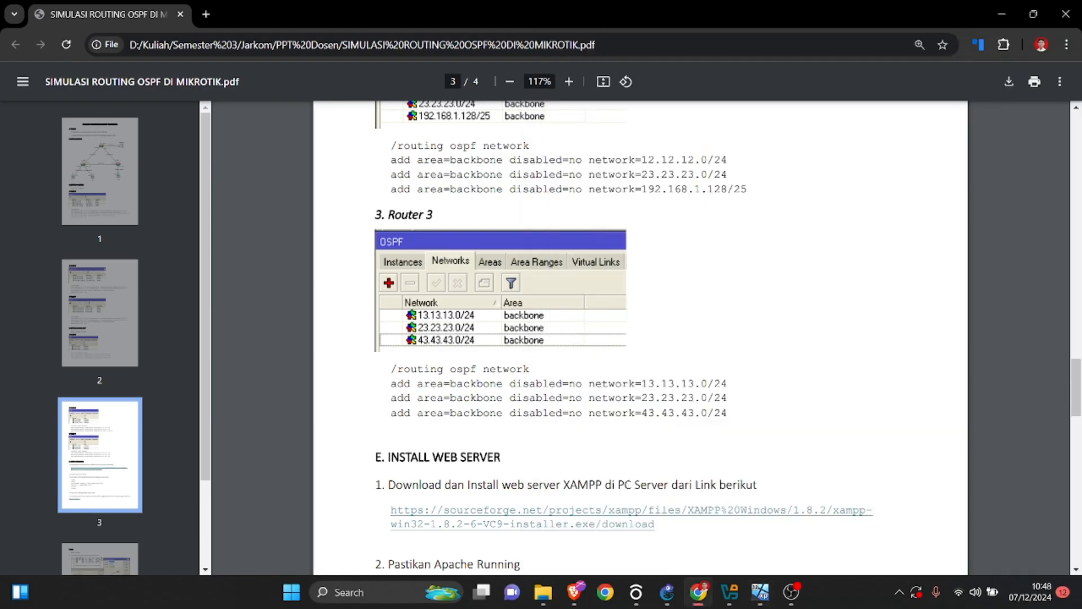
{"action": "scroll", "coordinate": [641, 338], "scroll_direction": "down", "scroll_amount": 4}
{"action": "scroll", "coordinate": [640, 338], "scroll_direction": "up", "scroll_amount": 1}
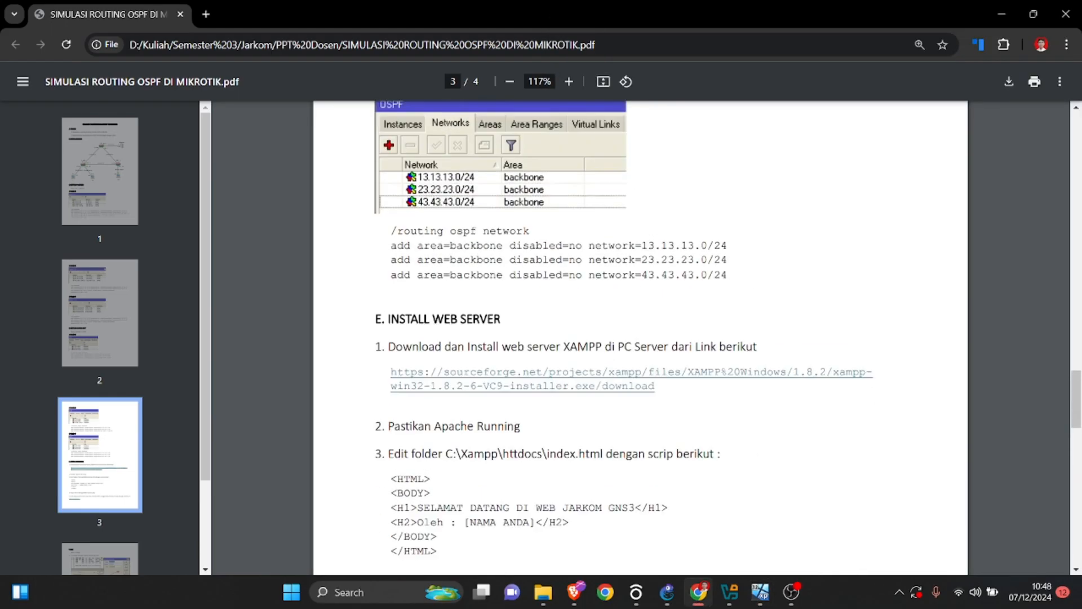
{"action": "scroll", "coordinate": [640, 338], "scroll_direction": "down", "scroll_amount": 1}
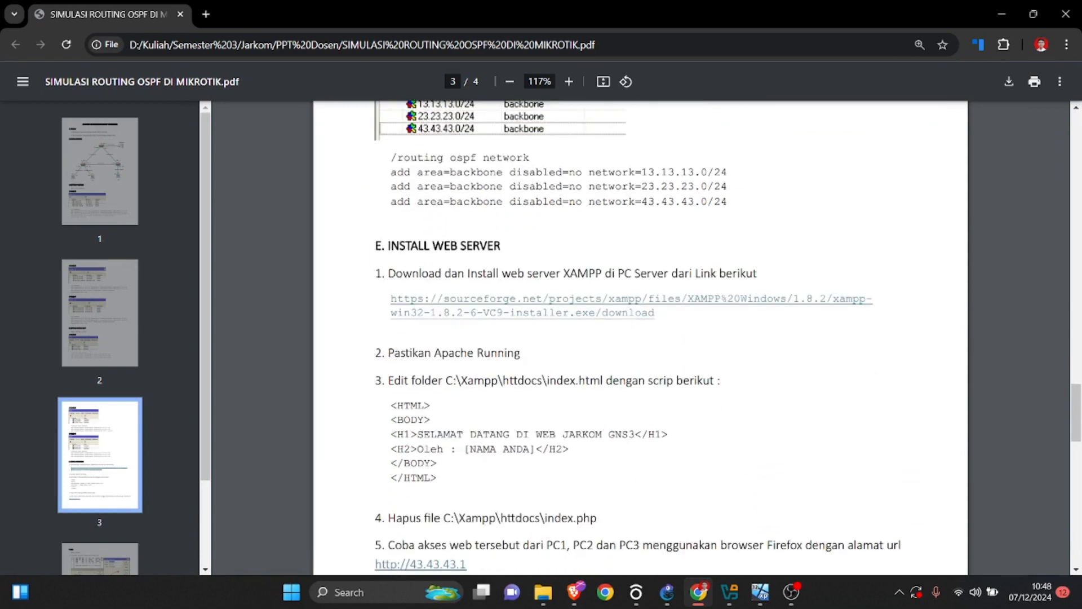
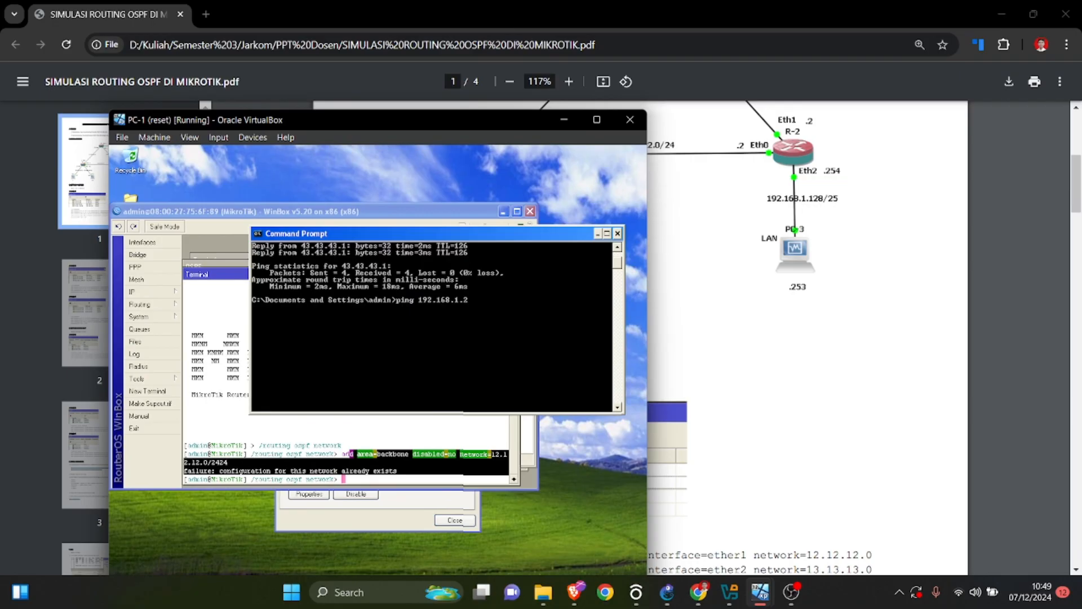
Ping 192.168.1.253 from PC-1's Command Prompt and move its virtual machine window aside to uncover the lab PDF.
{"action": "key", "text": "Return"}
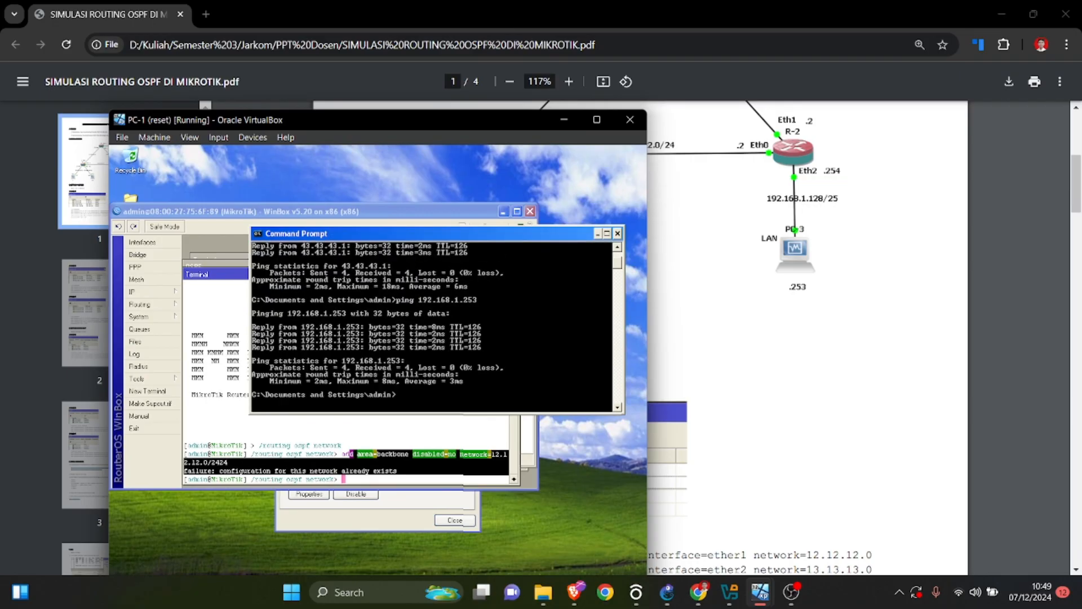
{"action": "left_click_drag", "start_coordinate": [502, 116], "coordinate": [848, 85]}
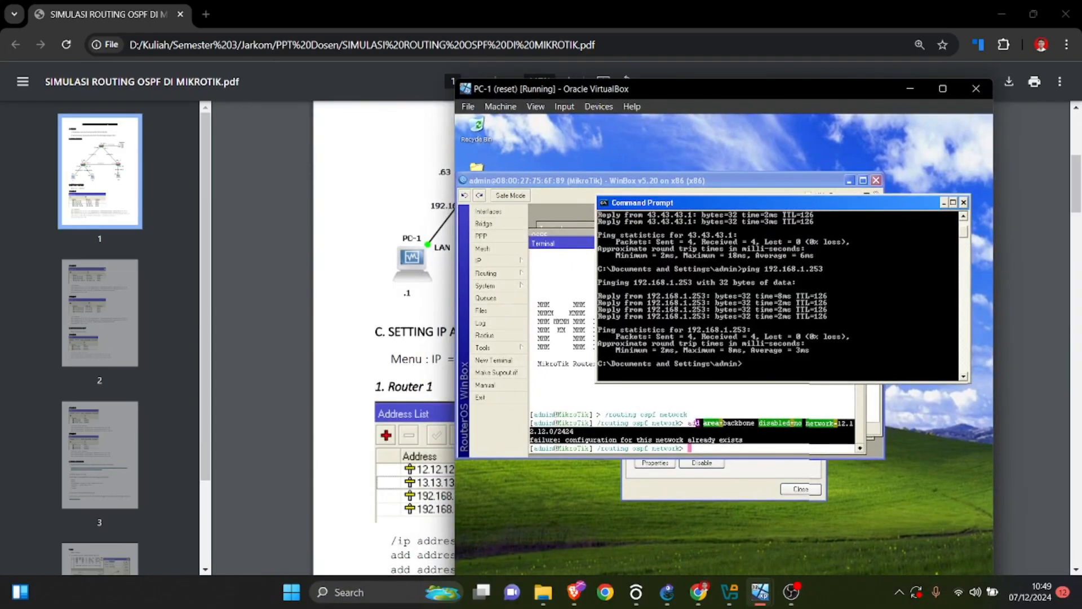
Find section E, Install Web Server, in the lab PDF and open its SourceForge link for downloading the XAMPP 1.8.2 installer.
{"action": "scroll", "coordinate": [383, 338], "scroll_direction": "down", "scroll_amount": 5}
{"action": "scroll", "coordinate": [383, 338], "scroll_direction": "down", "scroll_amount": 8}
{"action": "left_click", "coordinate": [383, 338]}
{"action": "scroll", "coordinate": [383, 338], "scroll_direction": "down", "scroll_amount": 14}
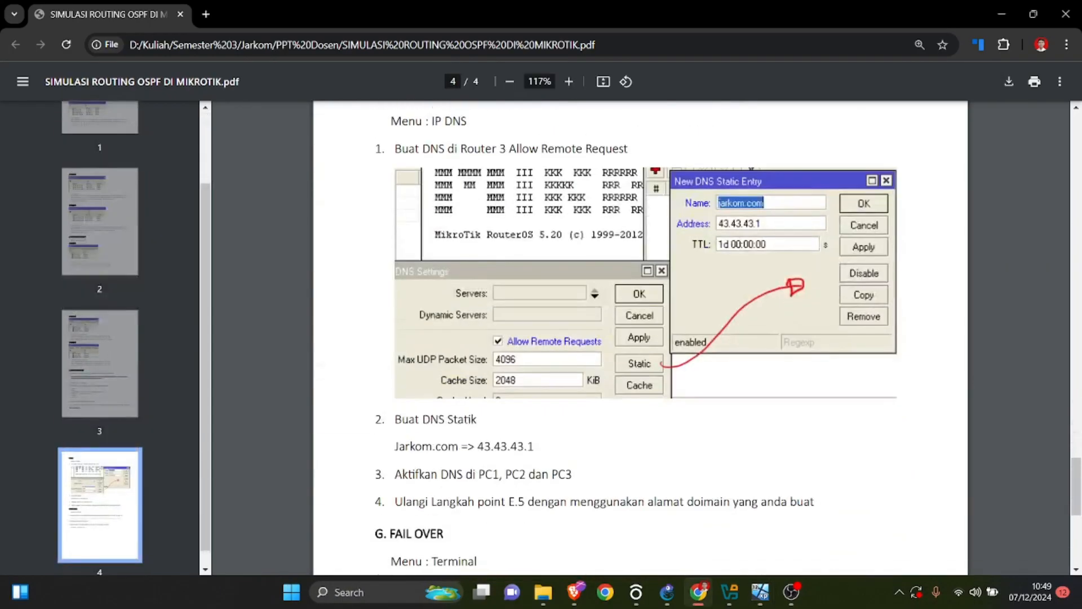
{"action": "scroll", "coordinate": [383, 338], "scroll_direction": "up", "scroll_amount": 5}
{"action": "scroll", "coordinate": [640, 338], "scroll_direction": "up", "scroll_amount": 3}
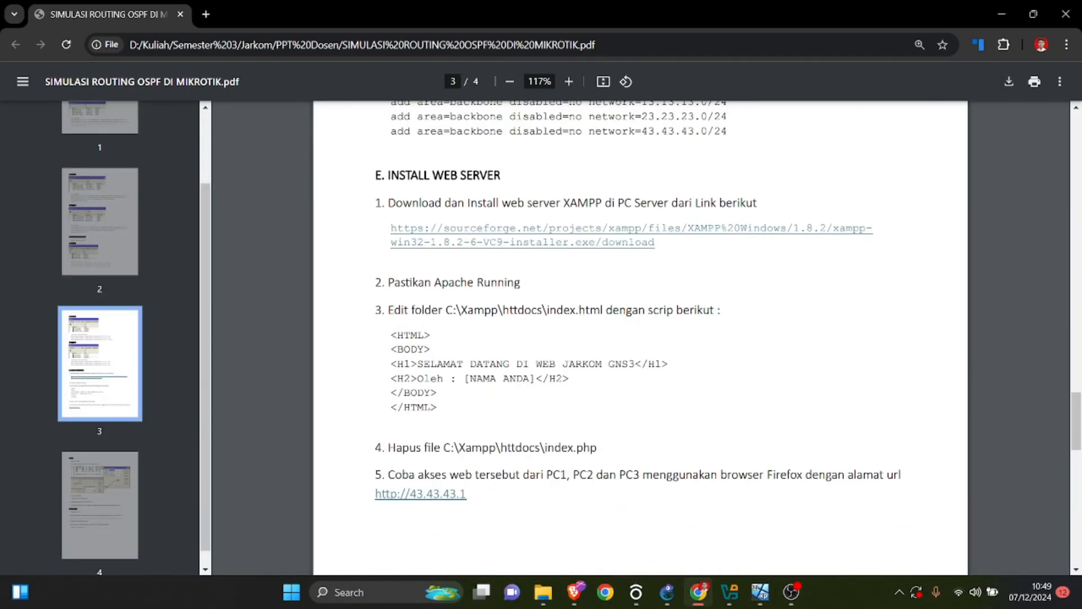
{"action": "left_click_drag", "start_coordinate": [595, 202], "coordinate": [757, 203]}
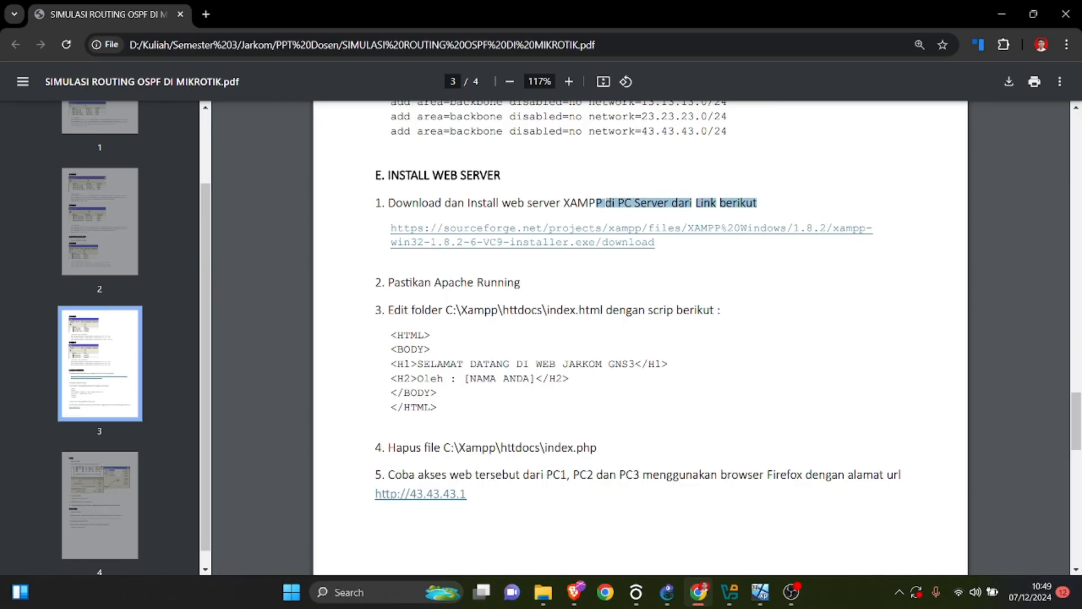
{"action": "left_click", "coordinate": [631, 228]}
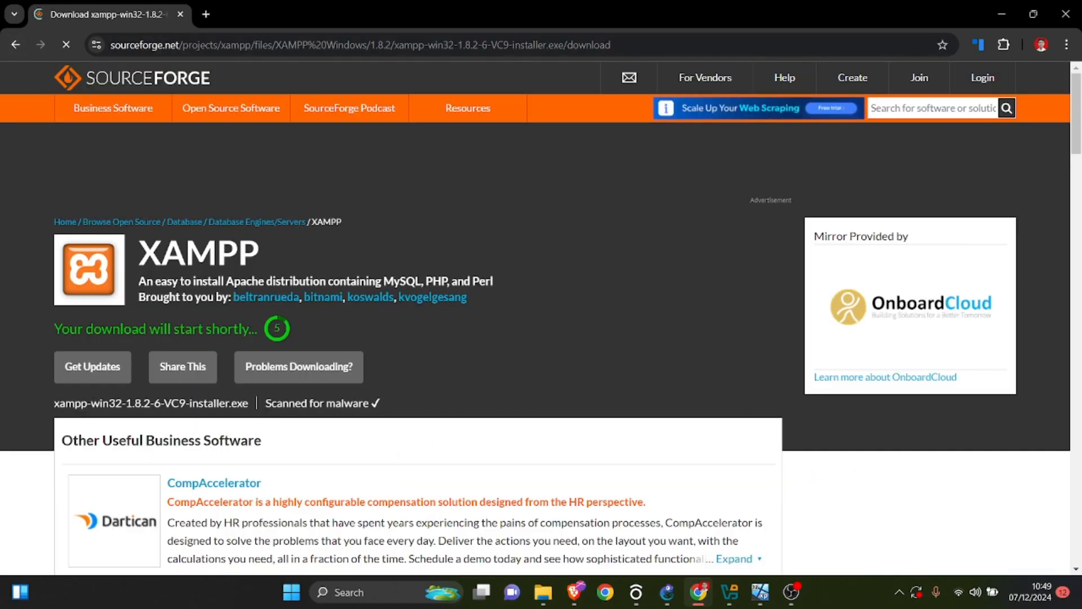
{"action": "scroll", "coordinate": [540, 316], "scroll_direction": "down", "scroll_amount": 5}
{"action": "scroll", "coordinate": [541, 315], "scroll_direction": "up", "scroll_amount": 5}
Bring up PC-4 beside the SourceForge page, open Firefox in it, load the Mozilla Community page and open a new tab.
{"action": "mouse_move", "coordinate": [760, 592]}
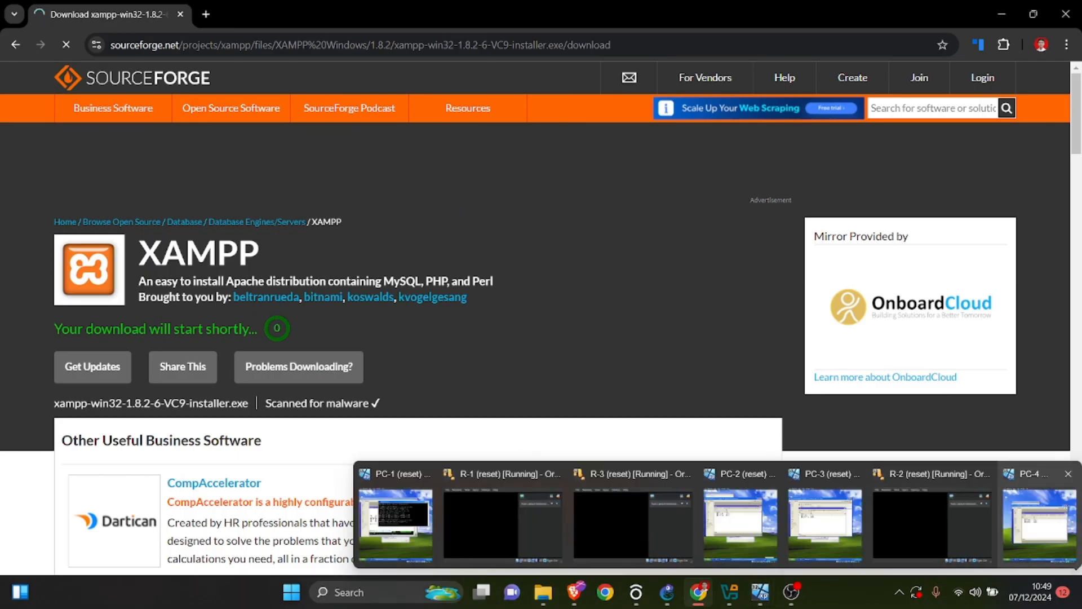
{"action": "left_click", "coordinate": [1039, 524]}
{"action": "left_click_drag", "start_coordinate": [844, 31], "coordinate": [710, 28]}
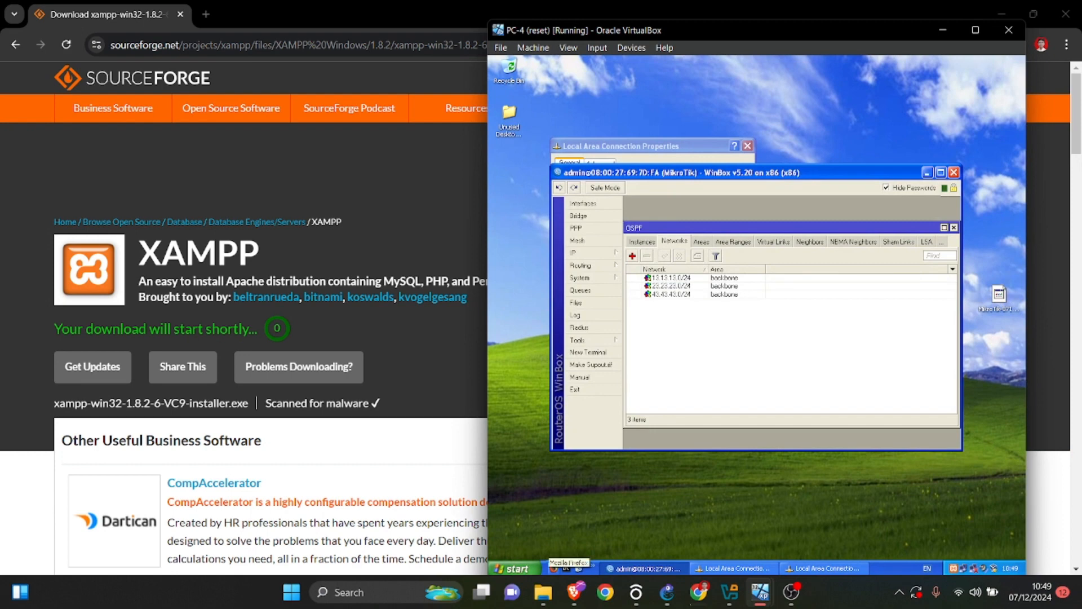
{"action": "left_click", "coordinate": [555, 568]}
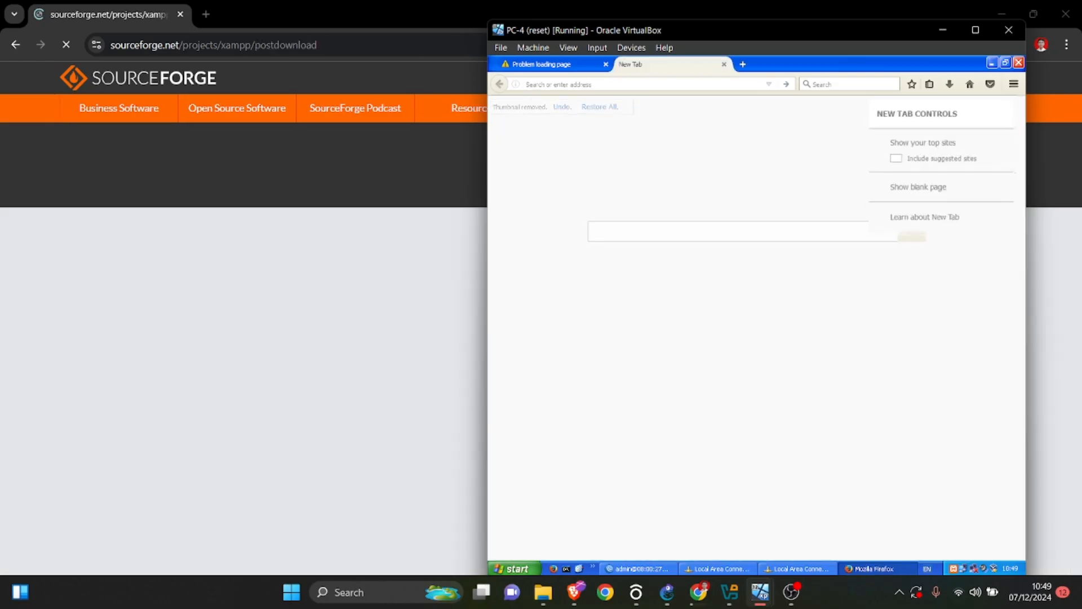
{"action": "left_click", "coordinate": [606, 64]}
{"action": "left_click", "coordinate": [662, 217]}
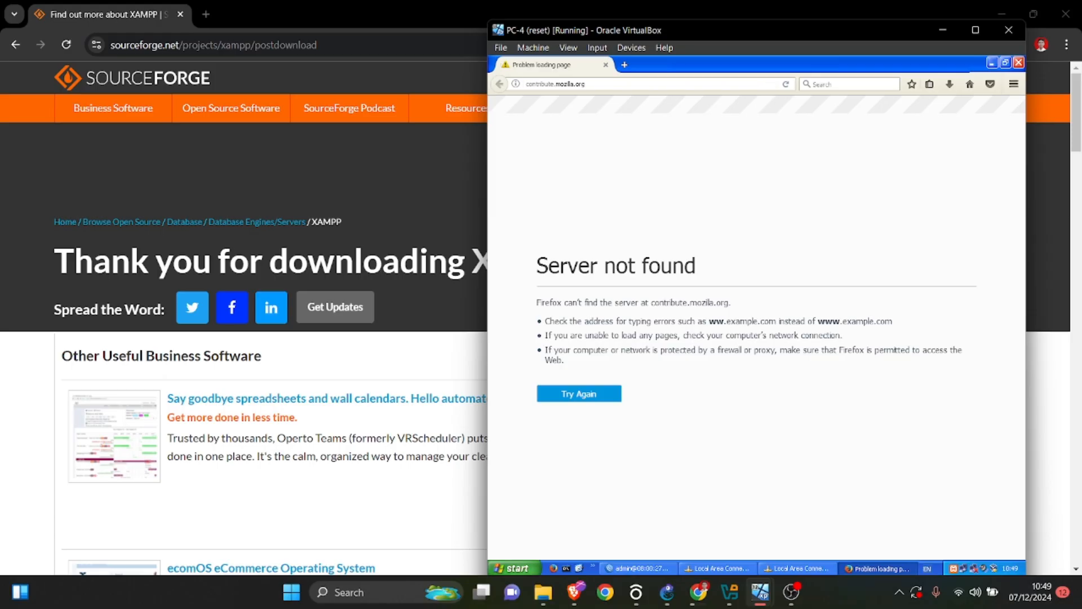
{"action": "left_click", "coordinate": [624, 64]}
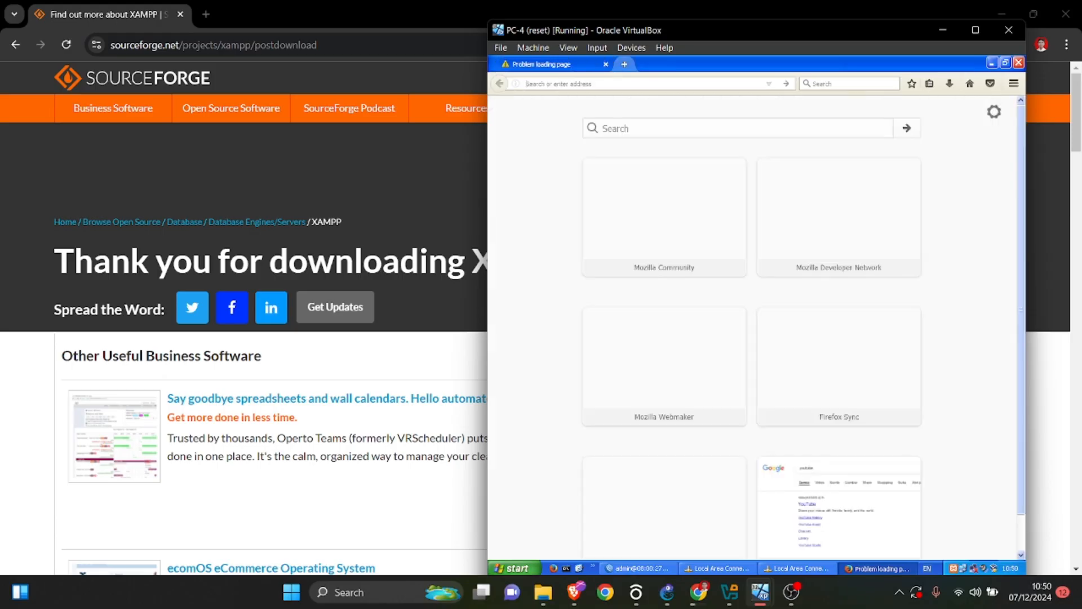
Return to Chrome on the host and cancel the XAMPP installer download.
{"action": "key", "text": "alt+Tab"}
{"action": "left_click", "coordinate": [1015, 45]}
{"action": "left_click", "coordinate": [1004, 107]}
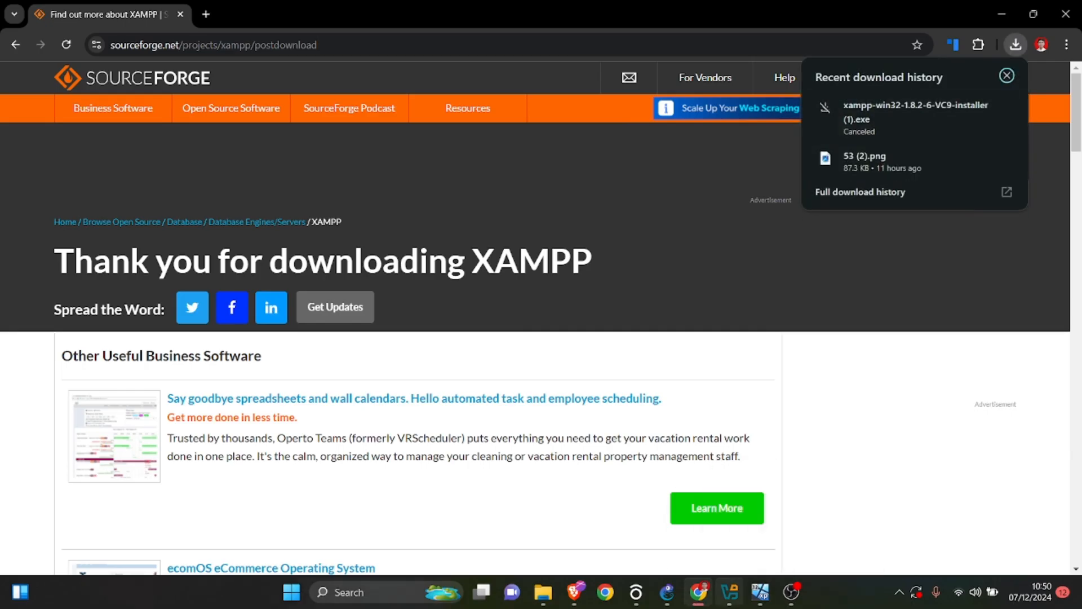
Open the host's Downloads folder, minimize Chrome and locate the xampp-win32-1.8.2-6-VC9-installer file.
{"action": "left_click", "coordinate": [543, 591]}
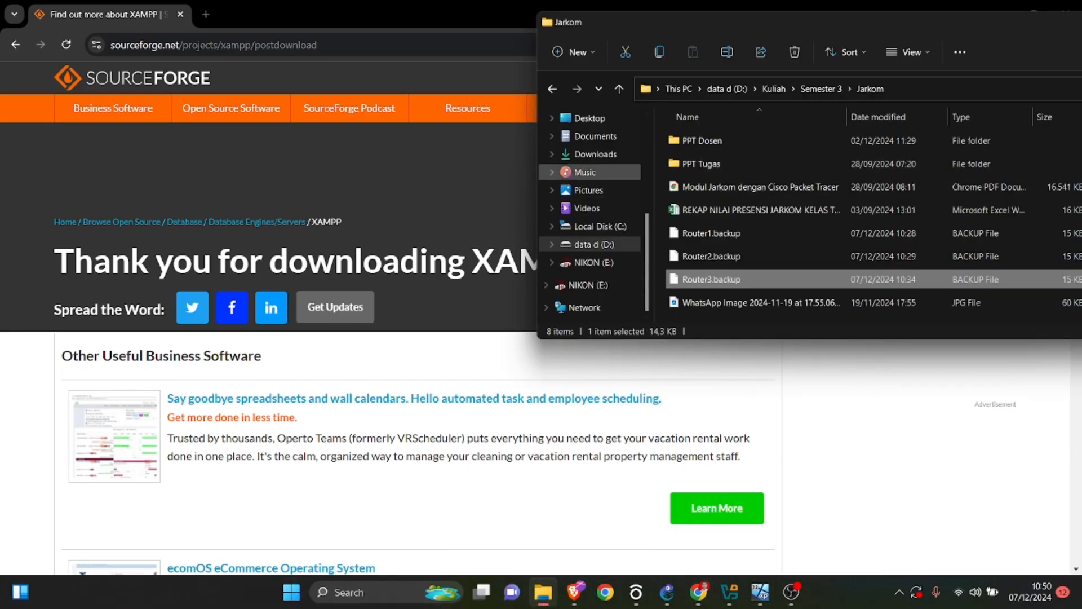
{"action": "left_click", "coordinate": [595, 154]}
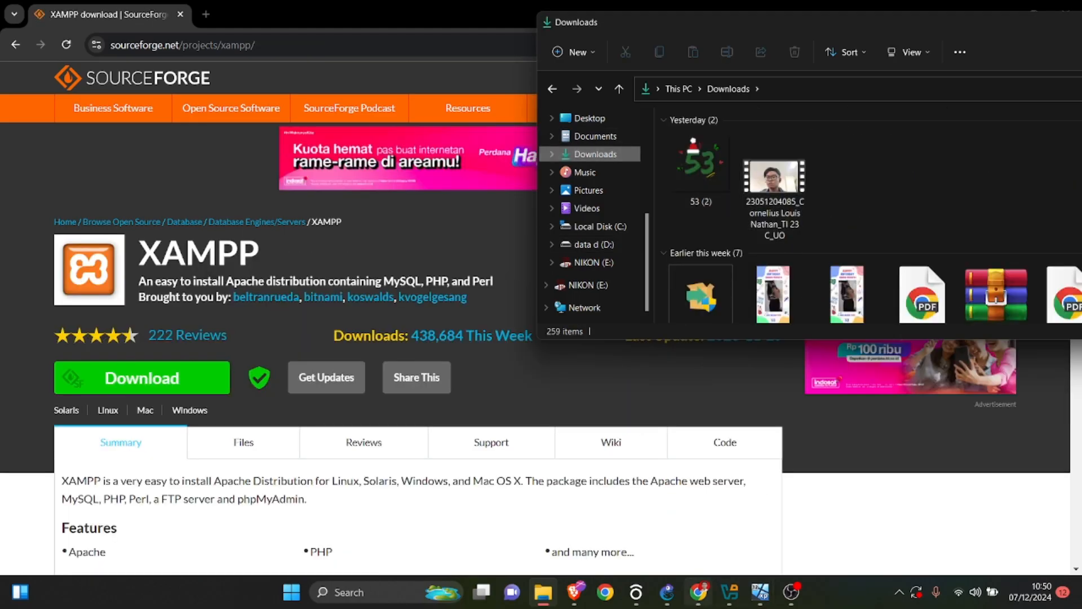
{"action": "left_click", "coordinate": [699, 591]}
{"action": "left_click", "coordinate": [699, 591]}
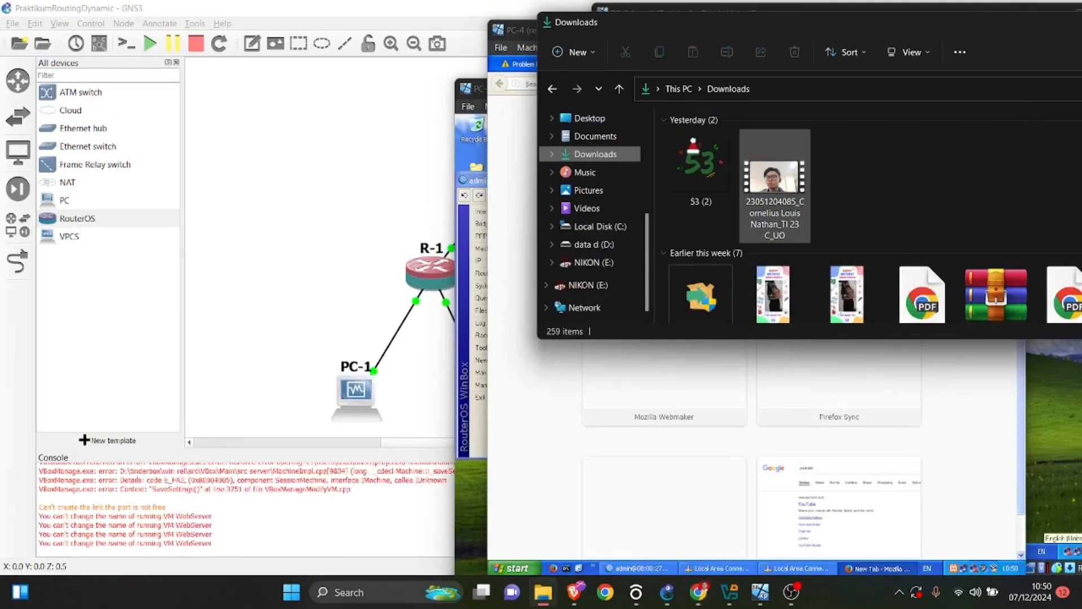
{"action": "scroll", "coordinate": [775, 186], "scroll_direction": "down", "scroll_amount": 1}
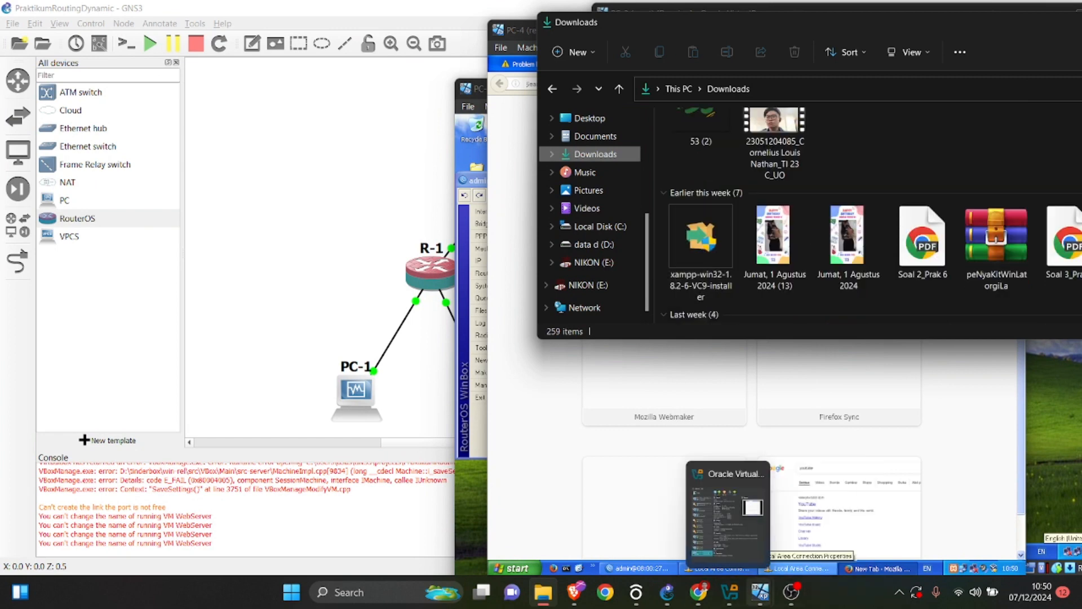
Bring PC-4 to the front, close Firefox's new tab and open the My Documents folder.
{"action": "mouse_move", "coordinate": [759, 592]}
{"action": "left_click", "coordinate": [1038, 524]}
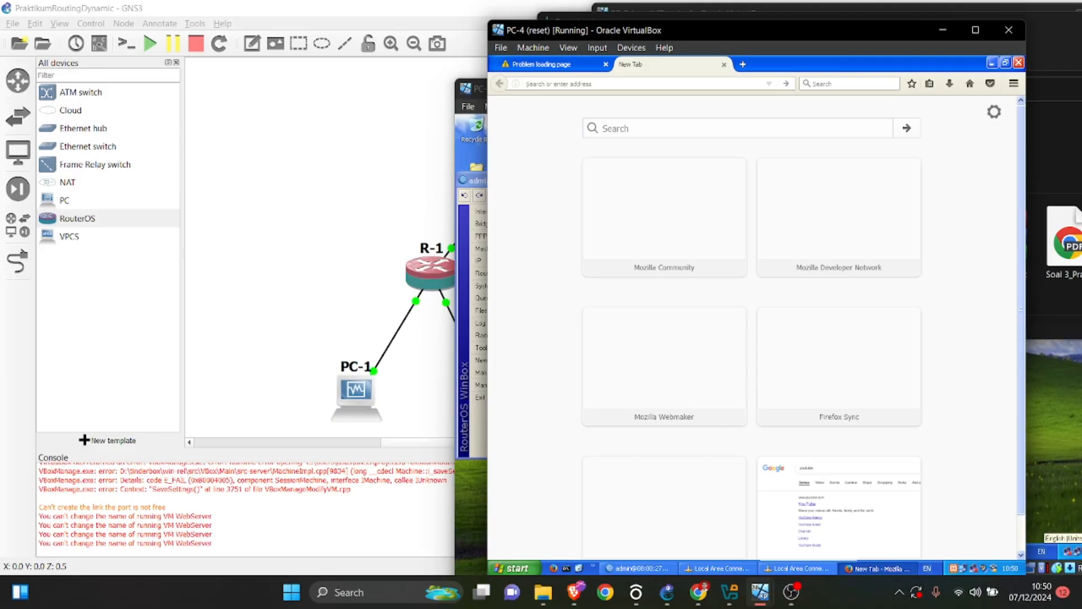
{"action": "left_click", "coordinate": [723, 64]}
{"action": "left_click", "coordinate": [511, 568]}
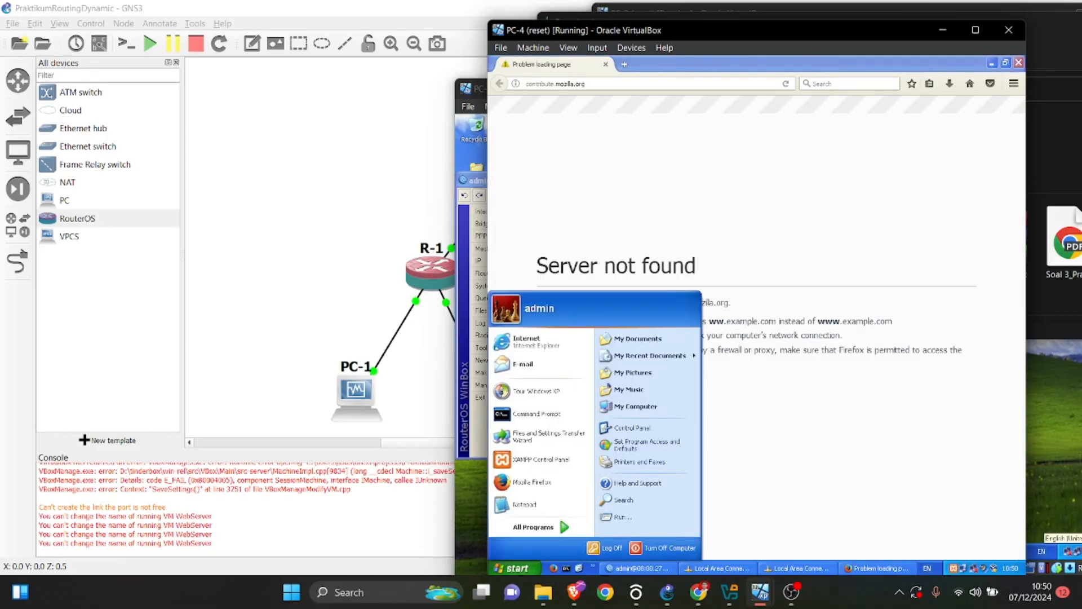
{"action": "left_click", "coordinate": [627, 338]}
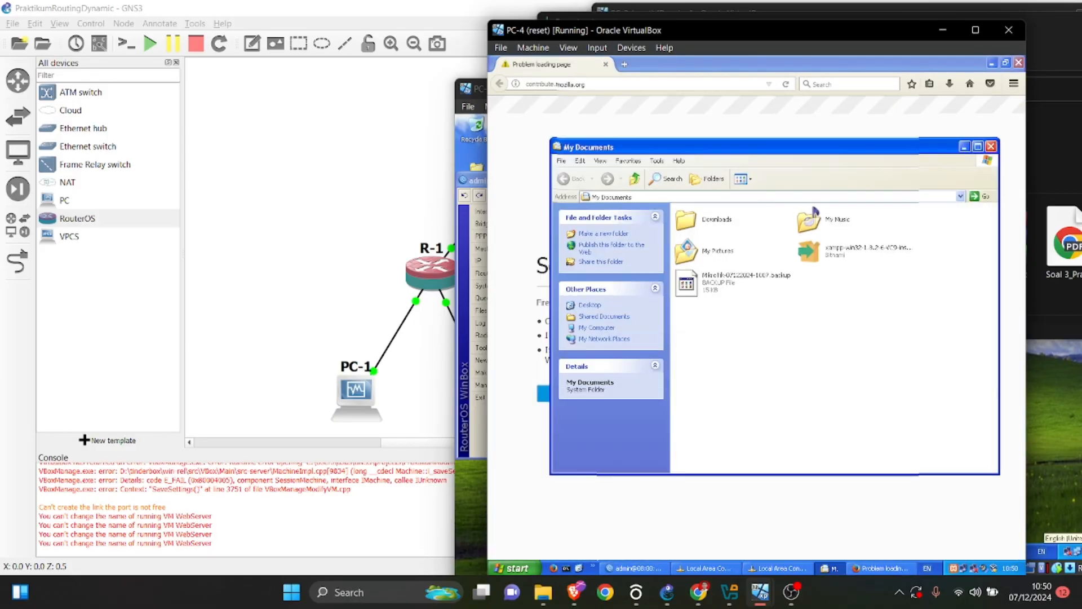
Place PC-4 beside the host's Downloads folder, demonstrate copying the XAMPP installer into My Documents, and put the host's folder window away.
{"action": "left_click_drag", "start_coordinate": [750, 34], "coordinate": [343, 45]}
{"action": "left_click_drag", "start_coordinate": [701, 242], "coordinate": [443, 322]}
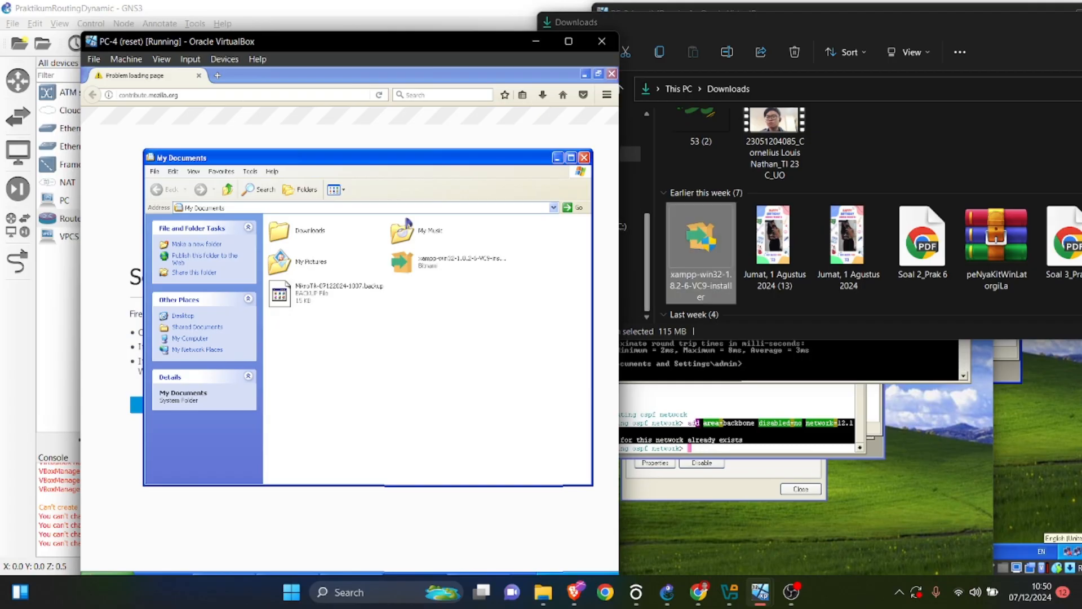
{"action": "left_click", "coordinate": [745, 300]}
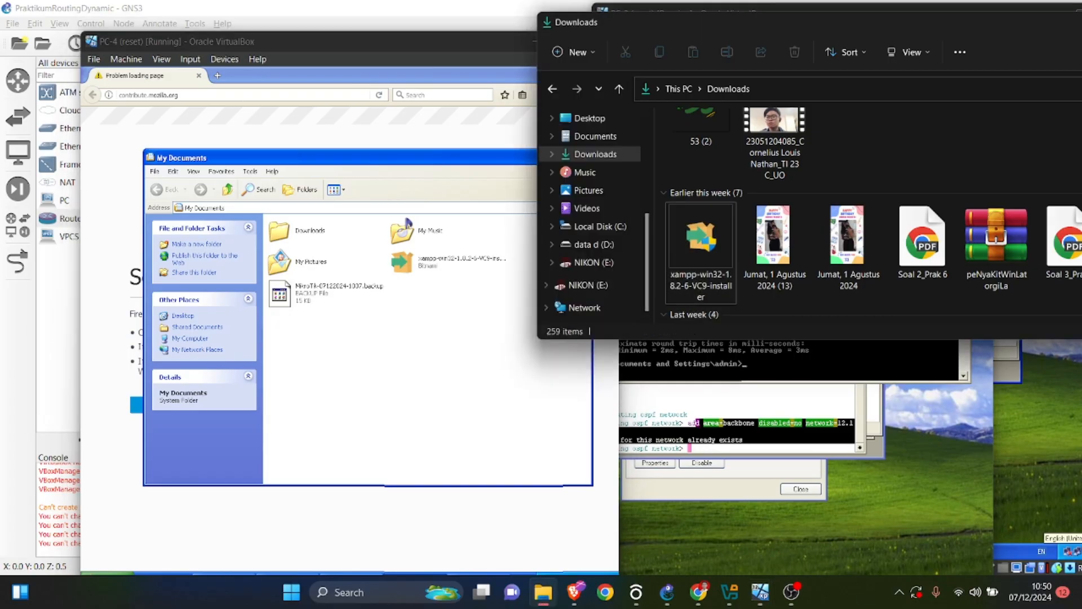
{"action": "left_click_drag", "start_coordinate": [747, 22], "coordinate": [439, 125]}
{"action": "left_click", "coordinate": [954, 124]}
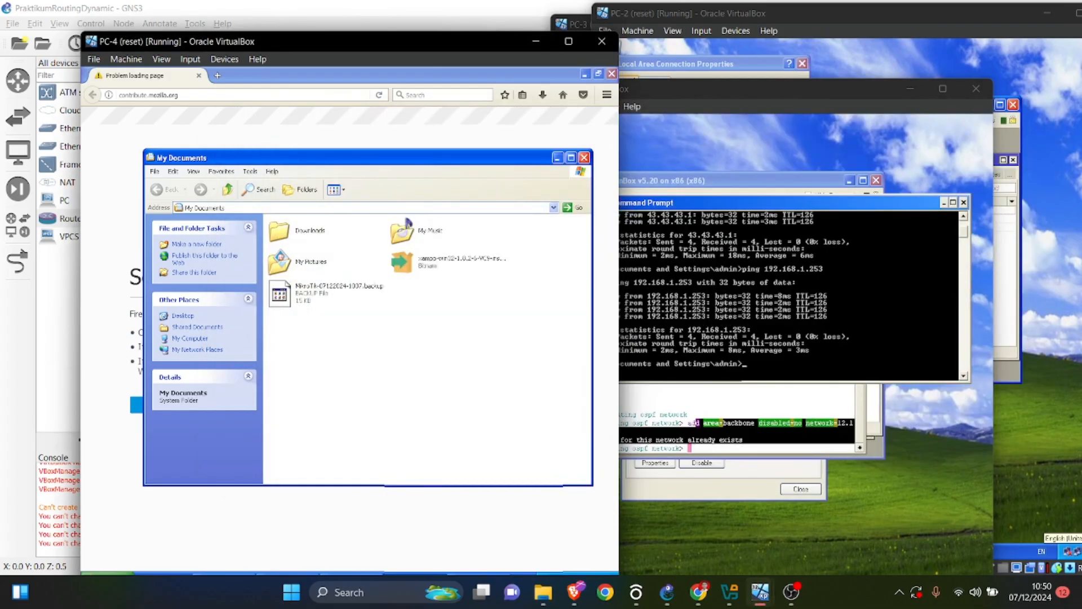
Minimize Firefox in PC-4, move the virtual machine window aside to uncover the GNS3 topology, and keep PC-4 in front.
{"action": "left_click", "coordinate": [479, 574]}
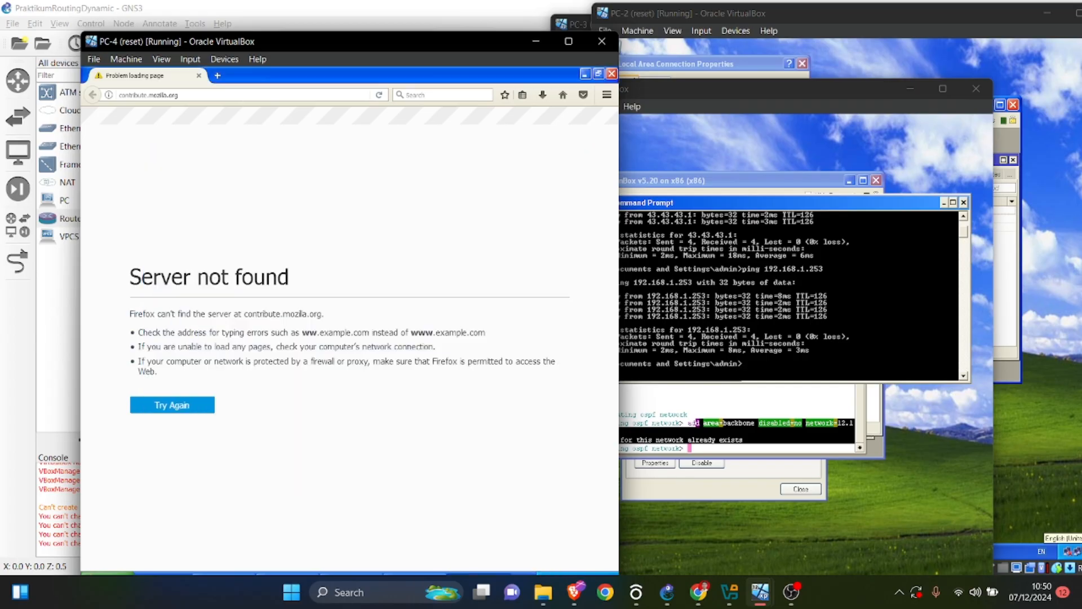
{"action": "left_click", "coordinate": [585, 74]}
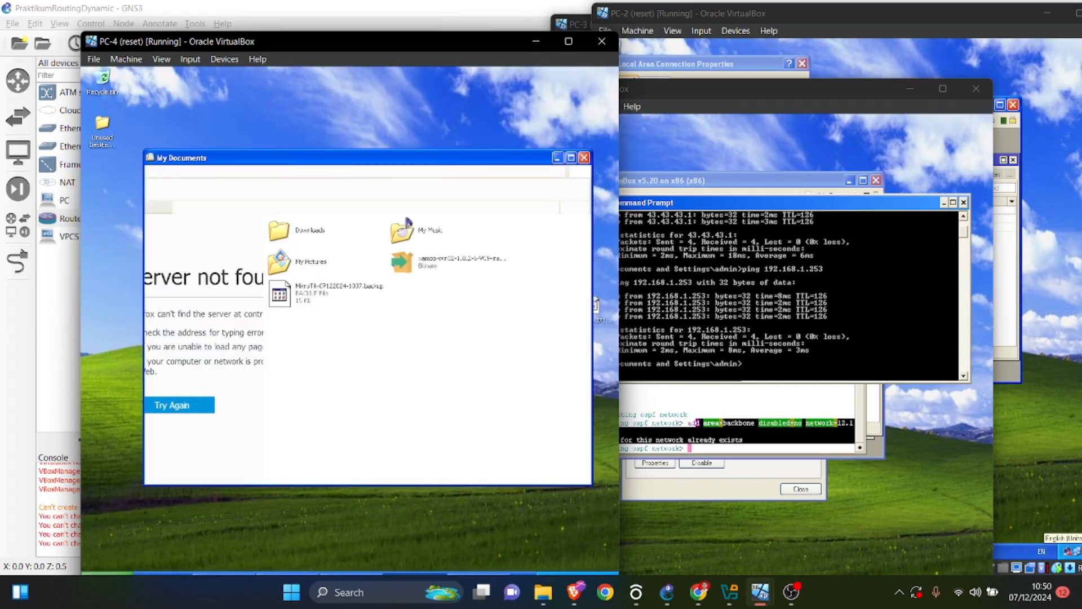
{"action": "left_click_drag", "start_coordinate": [373, 42], "coordinate": [837, 24]}
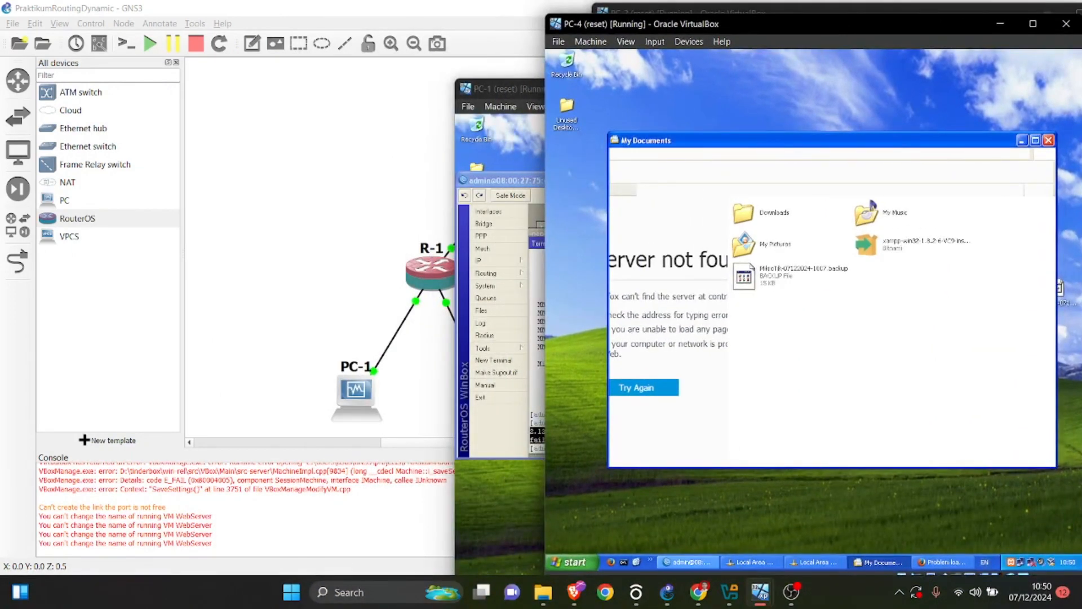
{"action": "left_click", "coordinate": [500, 500]}
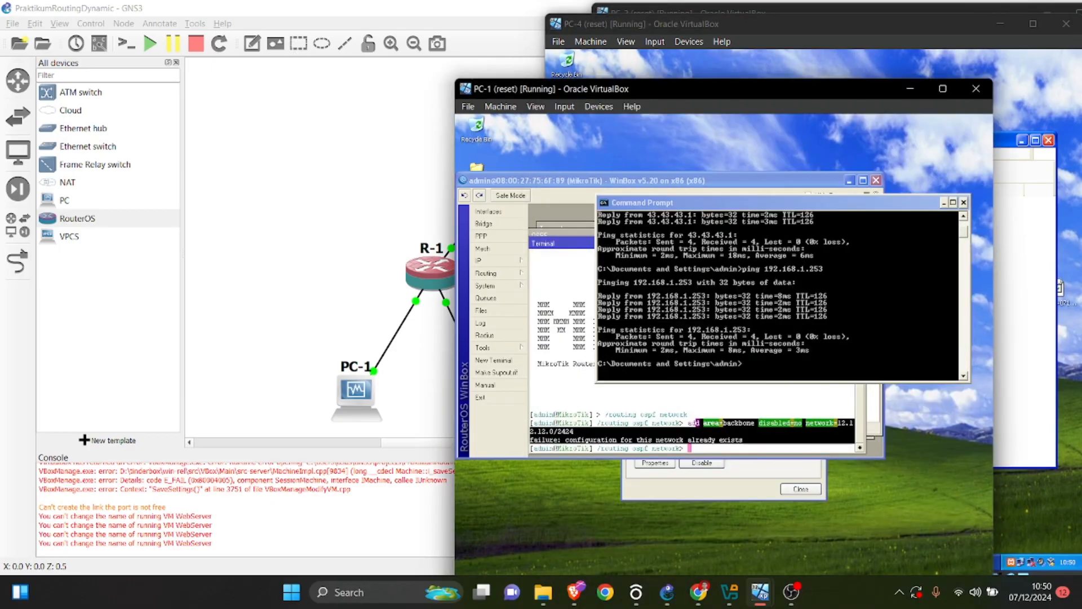
{"action": "mouse_move", "coordinate": [759, 591]}
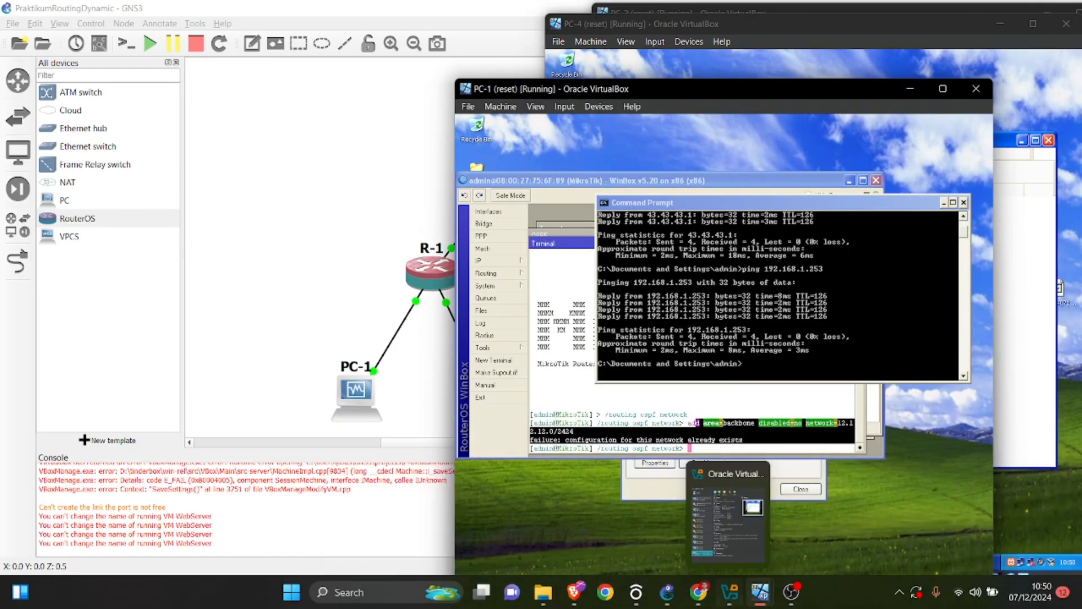
{"action": "left_click", "coordinate": [1040, 524]}
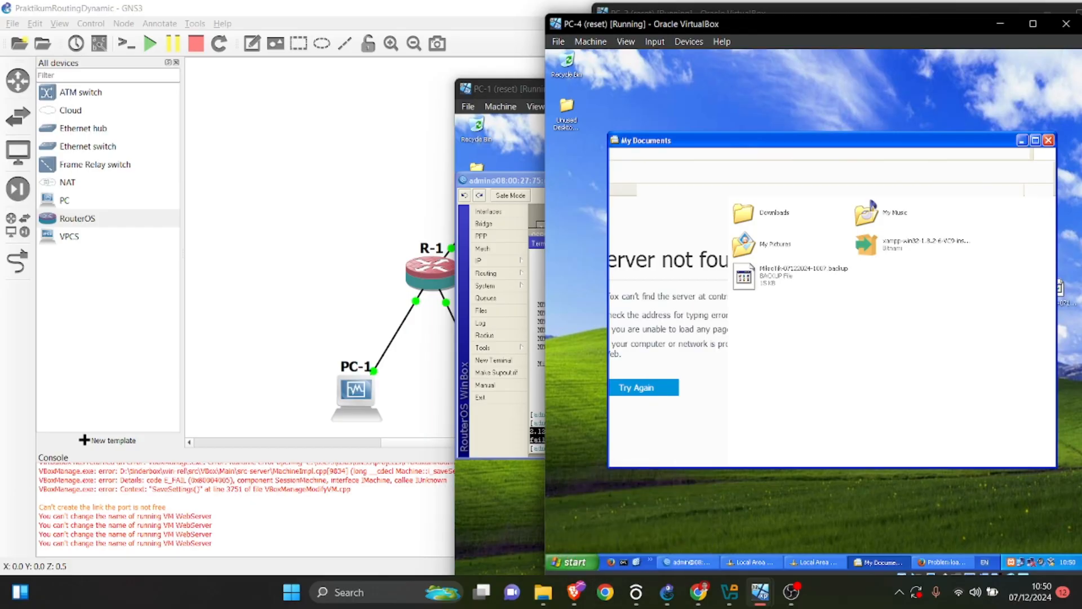
Open the XAMPP Control Panel on PC-4 to check the status of the Apache module.
{"action": "left_click", "coordinate": [814, 562]}
{"action": "left_click", "coordinate": [878, 561]}
{"action": "left_click", "coordinate": [879, 562]}
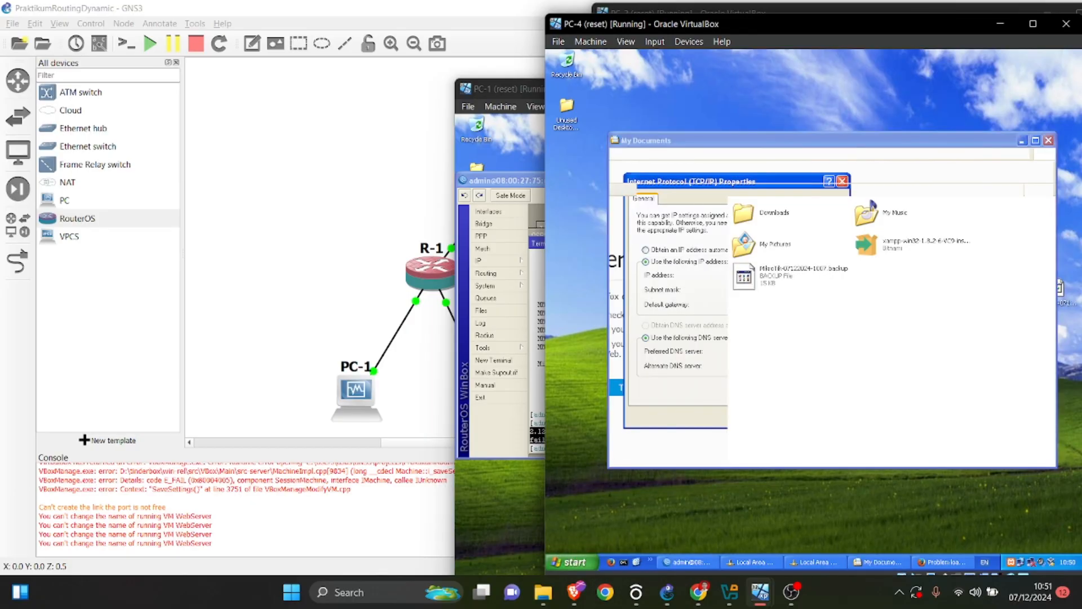
{"action": "left_click", "coordinate": [569, 562]}
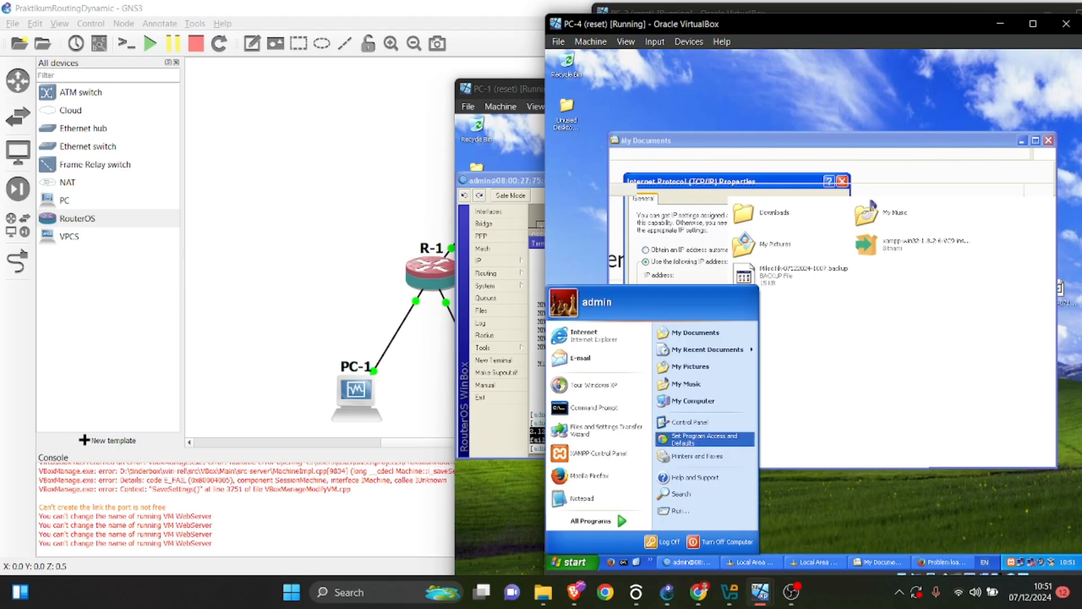
{"action": "left_click", "coordinate": [598, 452]}
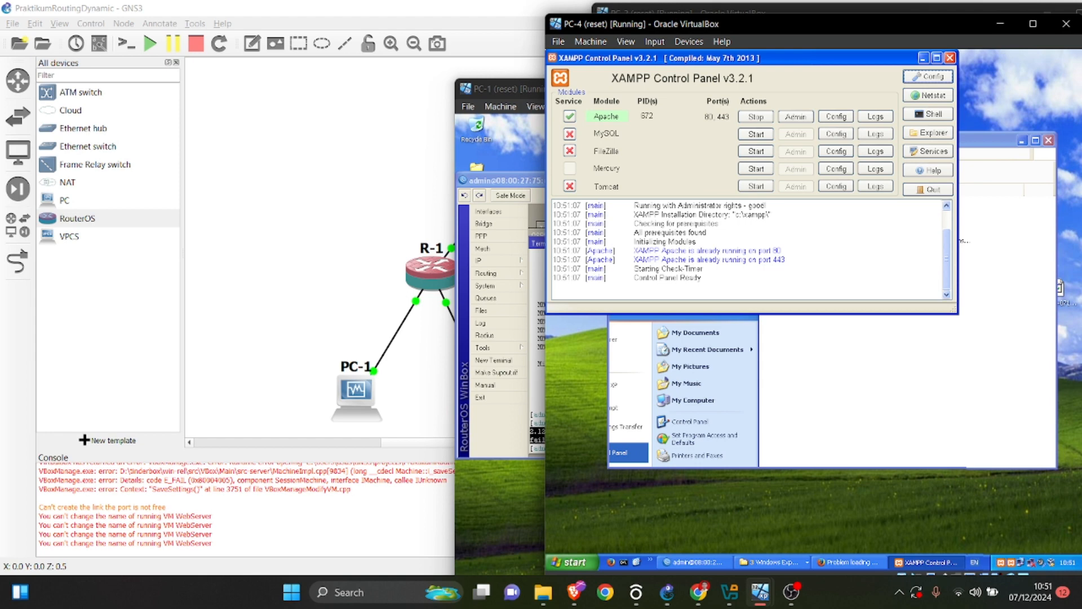
Open the XAMPP htdocs folder on PC-4 and locate the index file.
{"action": "left_click", "coordinate": [570, 562]}
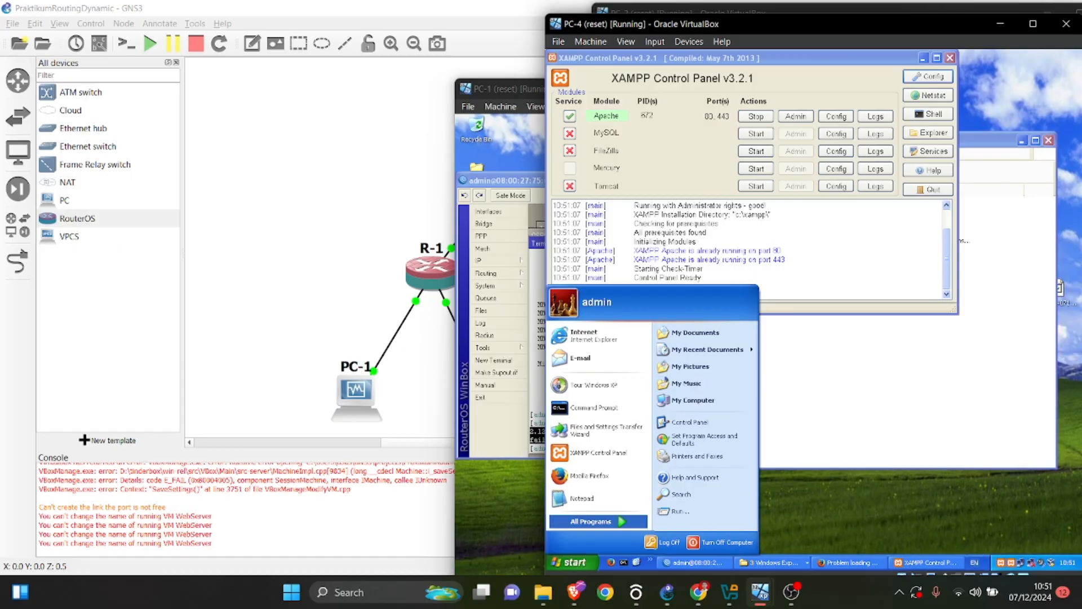
{"action": "mouse_move", "coordinate": [598, 521]}
{"action": "mouse_move", "coordinate": [656, 522]}
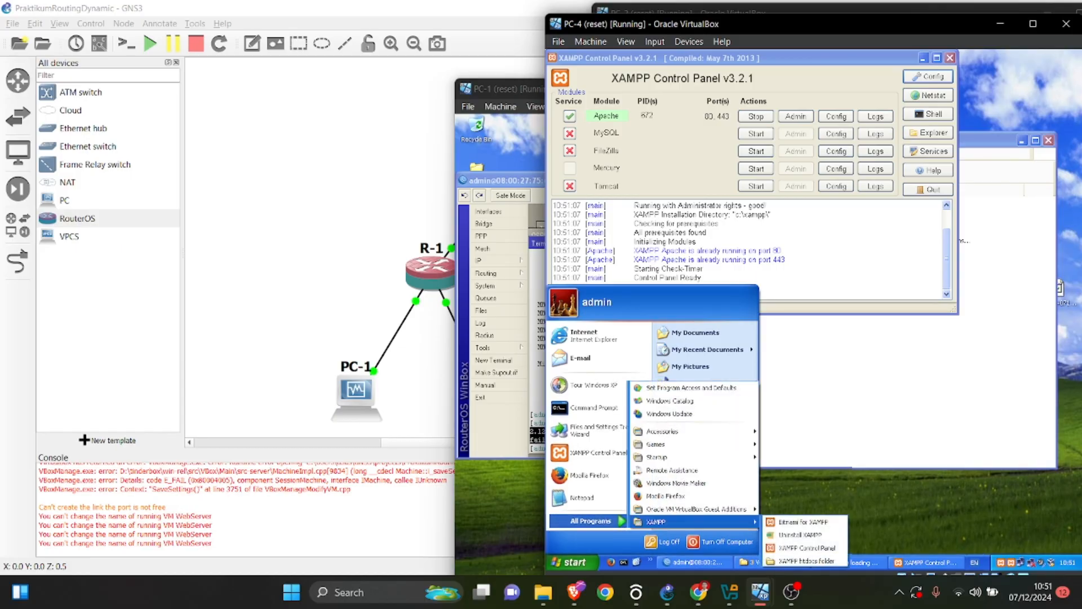
{"action": "left_click", "coordinate": [806, 561]}
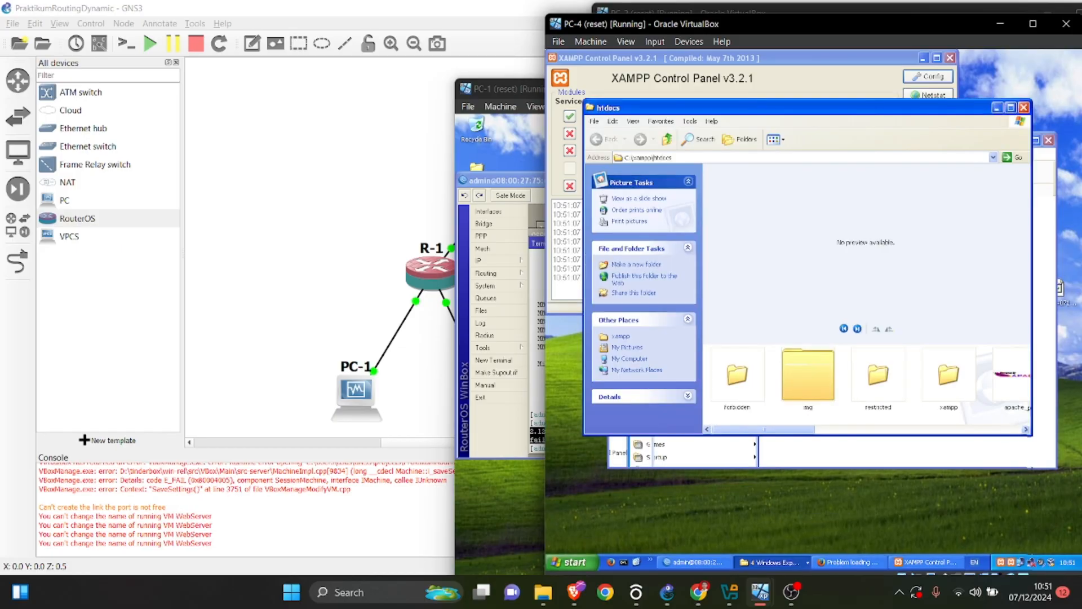
{"action": "left_click_drag", "start_coordinate": [789, 429], "coordinate": [972, 430]}
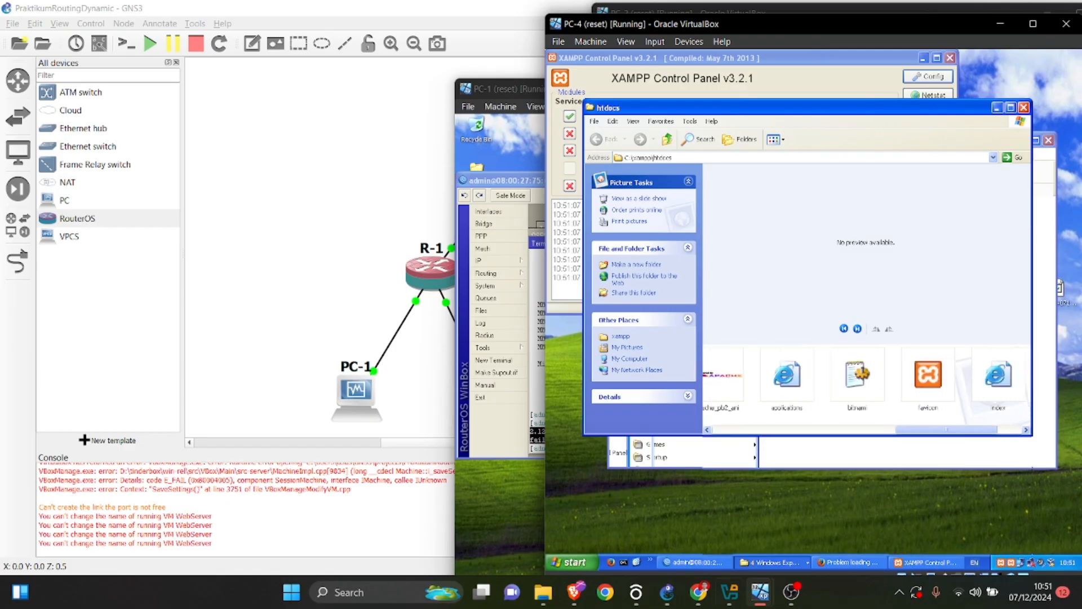
Return the browser to the lab PDF, highlight the Pastikan Apache Running instruction under Install Web Server, and bring PC-4 back in front.
{"action": "left_click", "coordinate": [698, 592]}
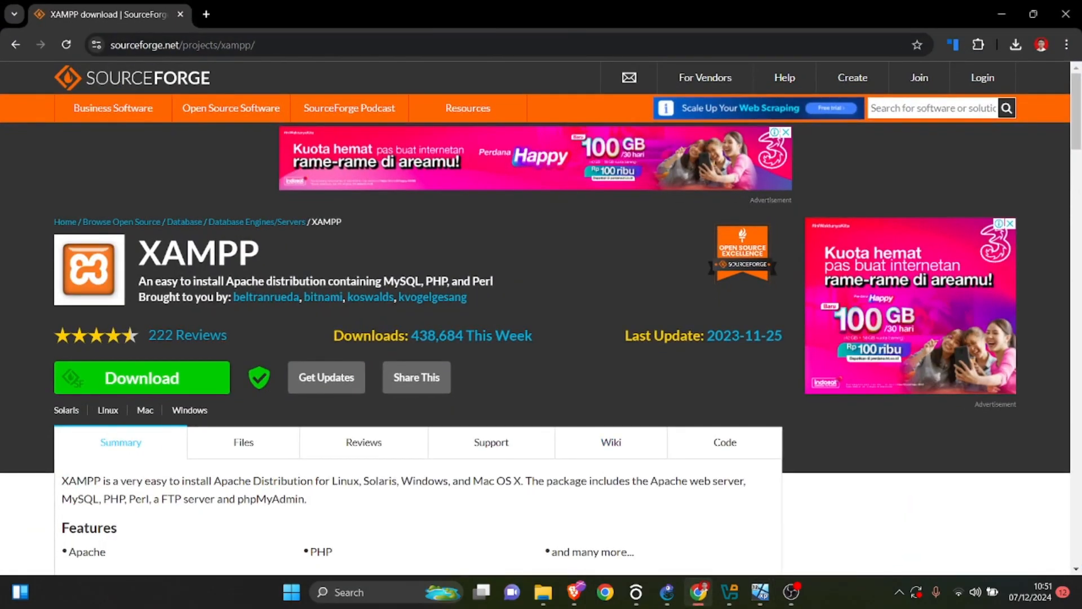
{"action": "left_click", "coordinate": [16, 44]}
{"action": "left_click", "coordinate": [16, 44]}
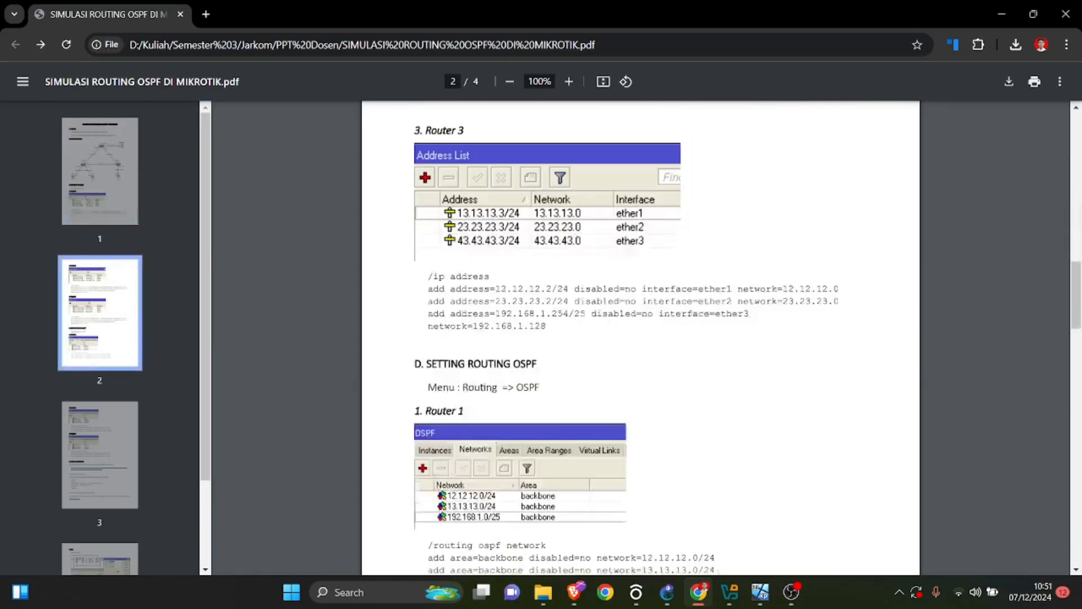
{"action": "scroll", "coordinate": [641, 338], "scroll_direction": "down", "scroll_amount": 15}
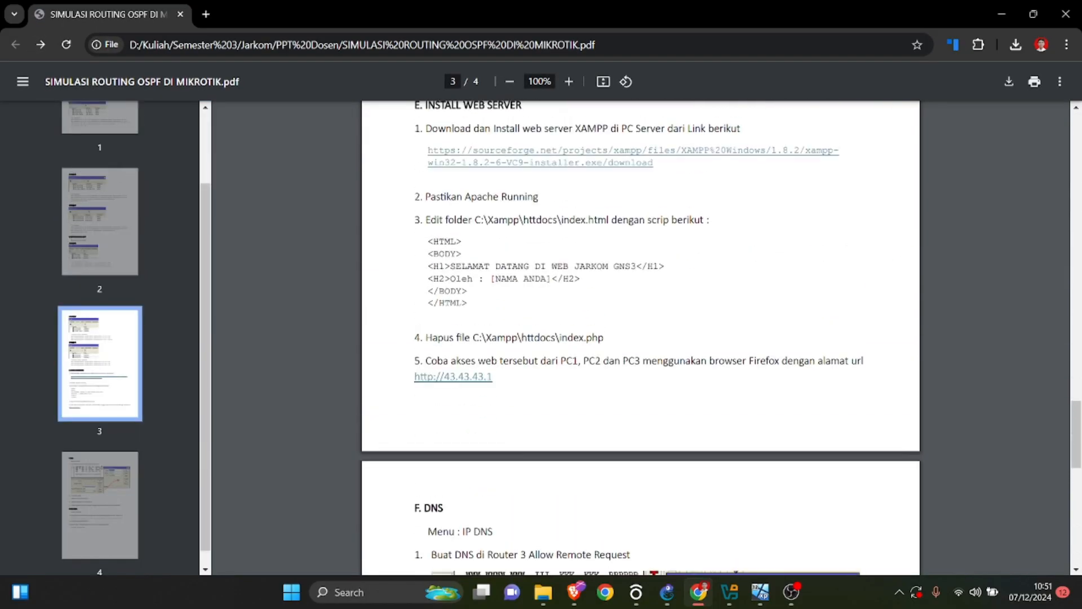
{"action": "scroll", "coordinate": [640, 338], "scroll_direction": "up", "scroll_amount": 1}
{"action": "left_click_drag", "start_coordinate": [436, 268], "coordinate": [539, 269]}
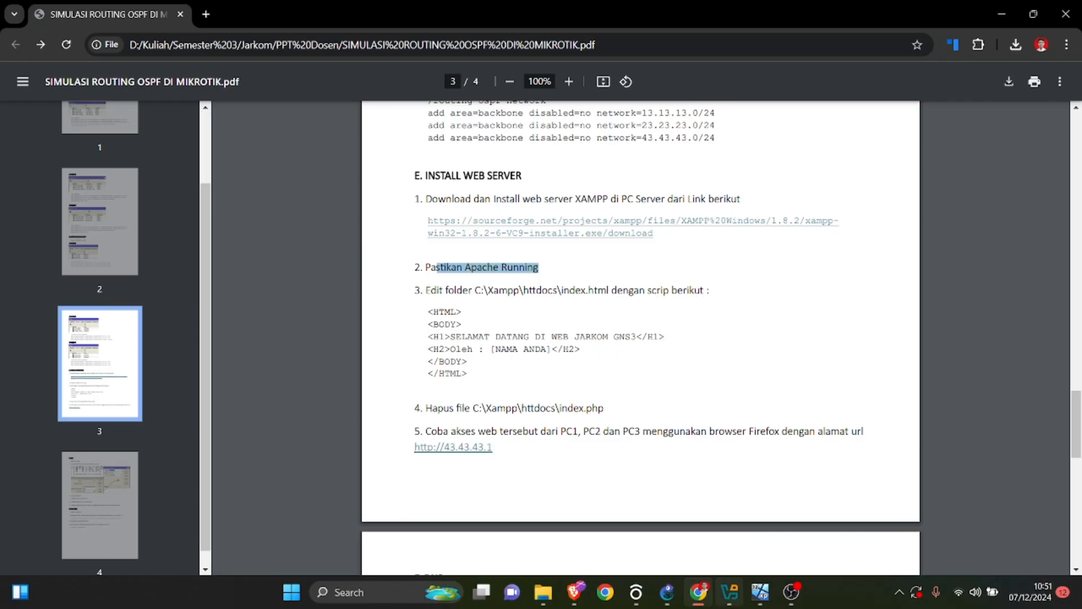
{"action": "mouse_move", "coordinate": [760, 592]}
{"action": "left_click", "coordinate": [1040, 524]}
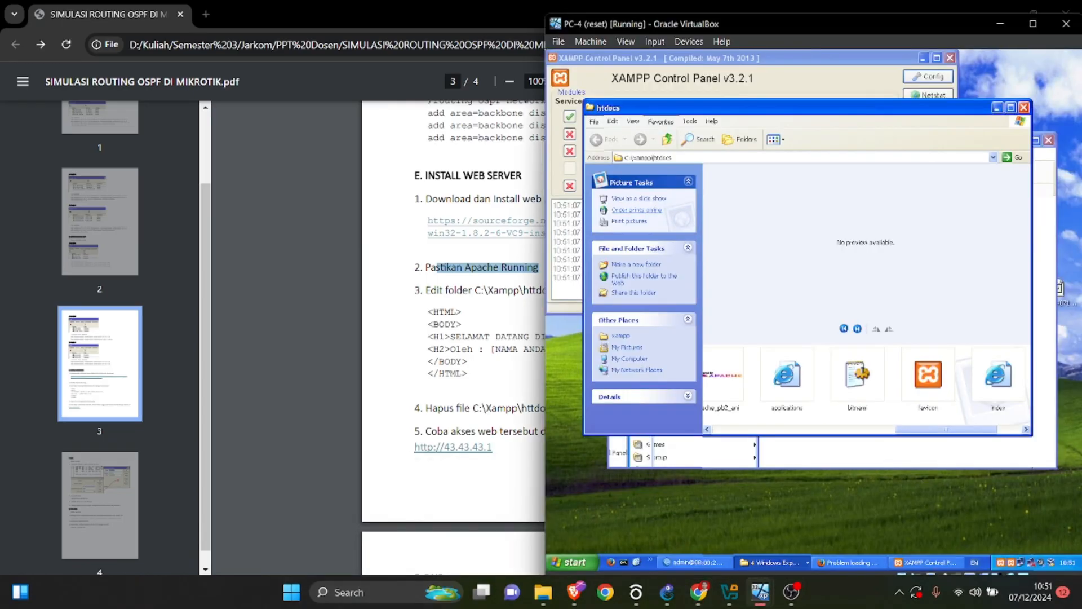
Highlight the C:\Xampp\httdocs\index.html path in the lab PDF and return to PC-4.
{"action": "left_click_drag", "start_coordinate": [450, 290], "coordinate": [609, 291]}
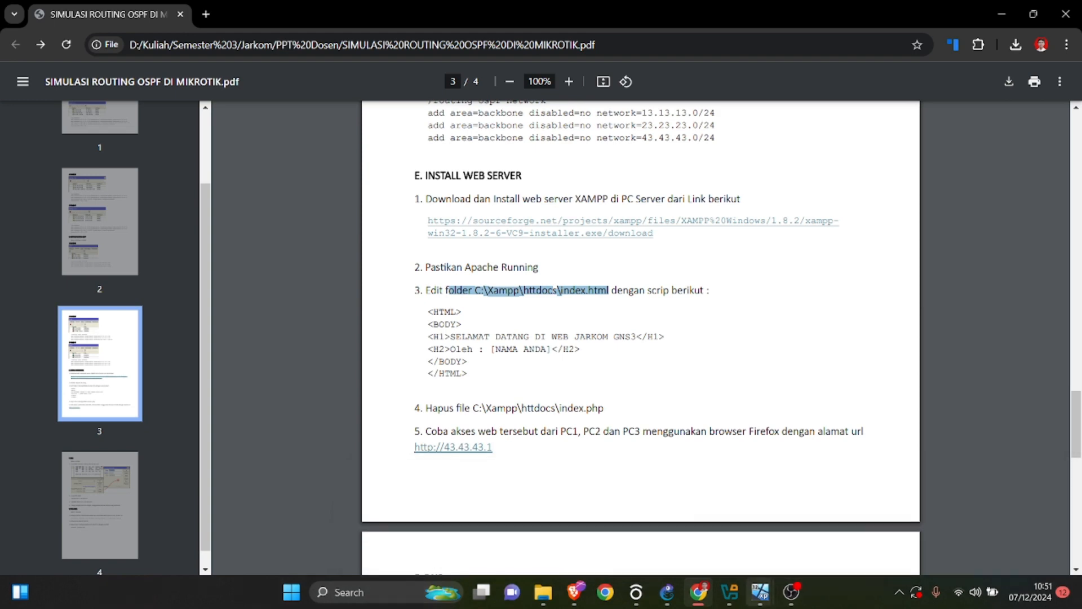
{"action": "mouse_move", "coordinate": [760, 592]}
{"action": "left_click", "coordinate": [1040, 524]}
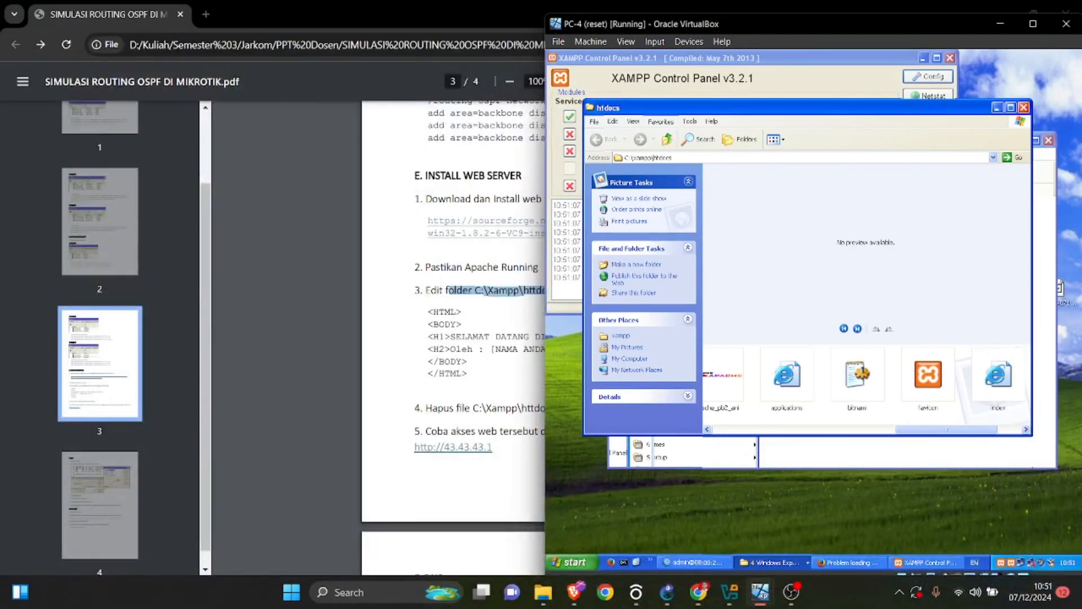
Preview the index file from PC-4's htdocs folder in Internet Explorer and close the preview.
{"action": "left_click_drag", "start_coordinate": [946, 430], "coordinate": [970, 429]}
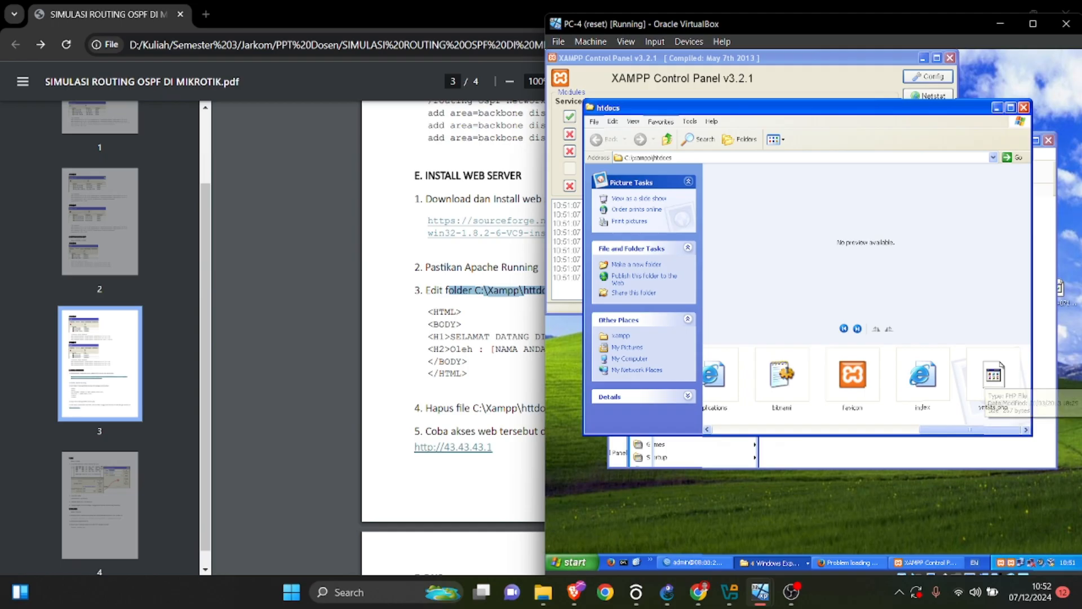
{"action": "left_click", "coordinate": [922, 376]}
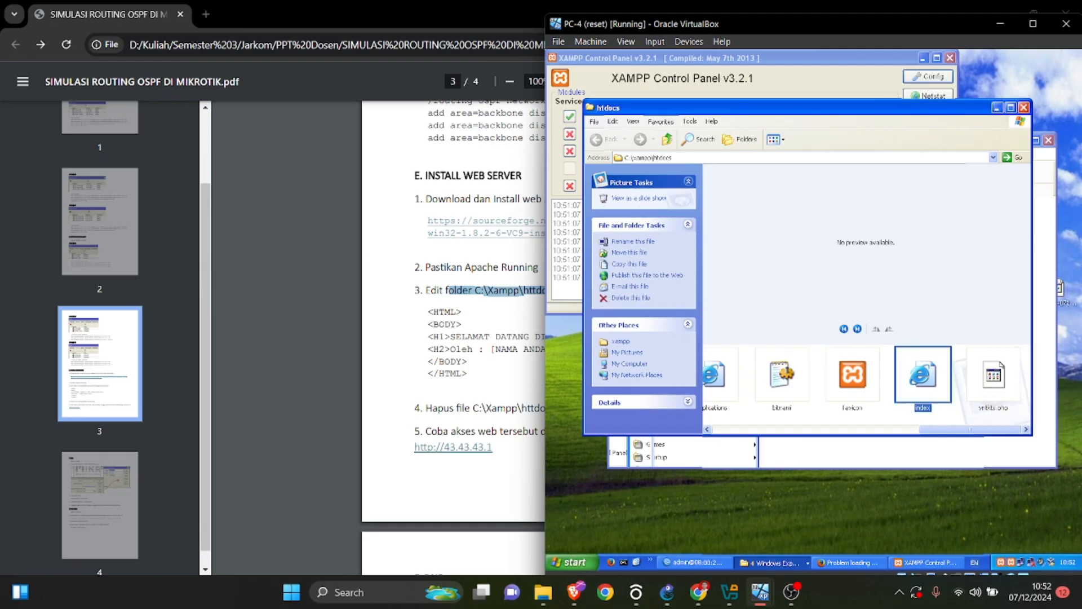
{"action": "double_click", "coordinate": [923, 375]}
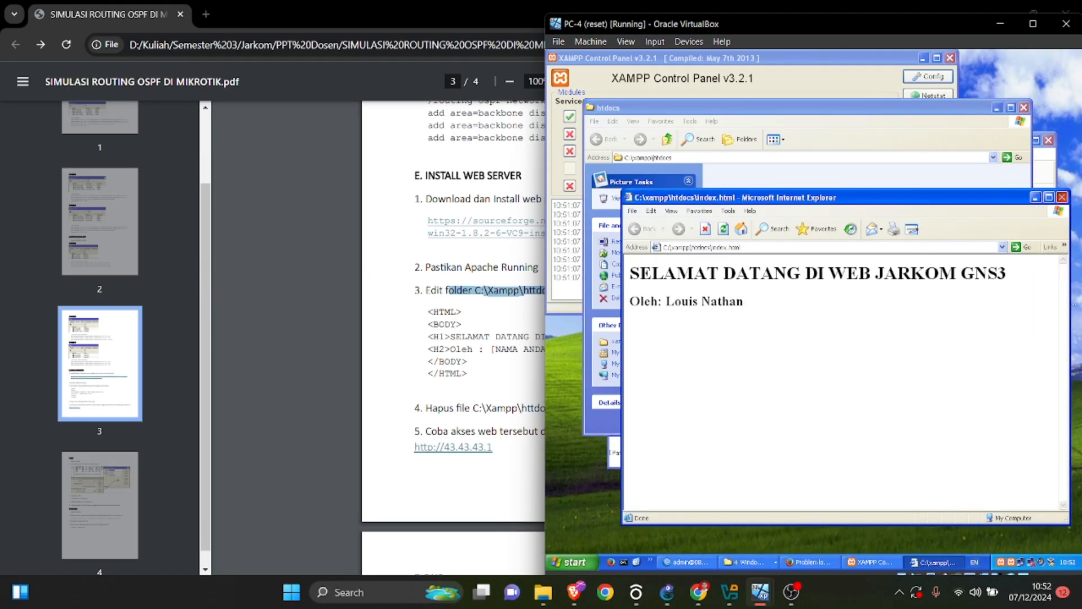
{"action": "left_click", "coordinate": [1062, 197]}
Open the index file in Notepad for editing and move its window lower on PC-4's desktop.
{"action": "right_click", "coordinate": [921, 369]}
{"action": "left_click", "coordinate": [936, 401]}
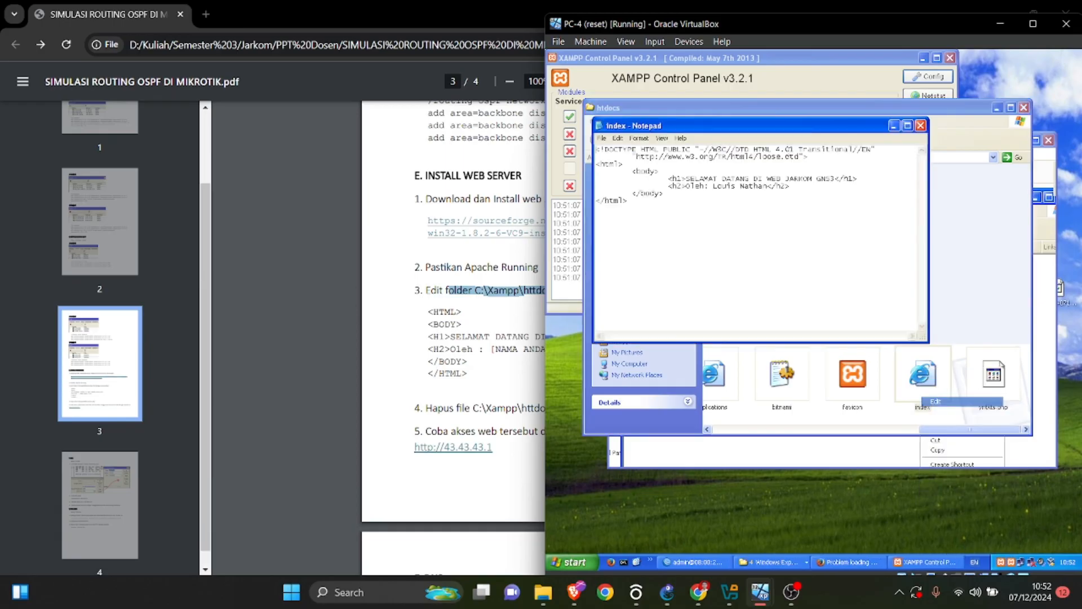
{"action": "left_click_drag", "start_coordinate": [732, 125], "coordinate": [785, 289]}
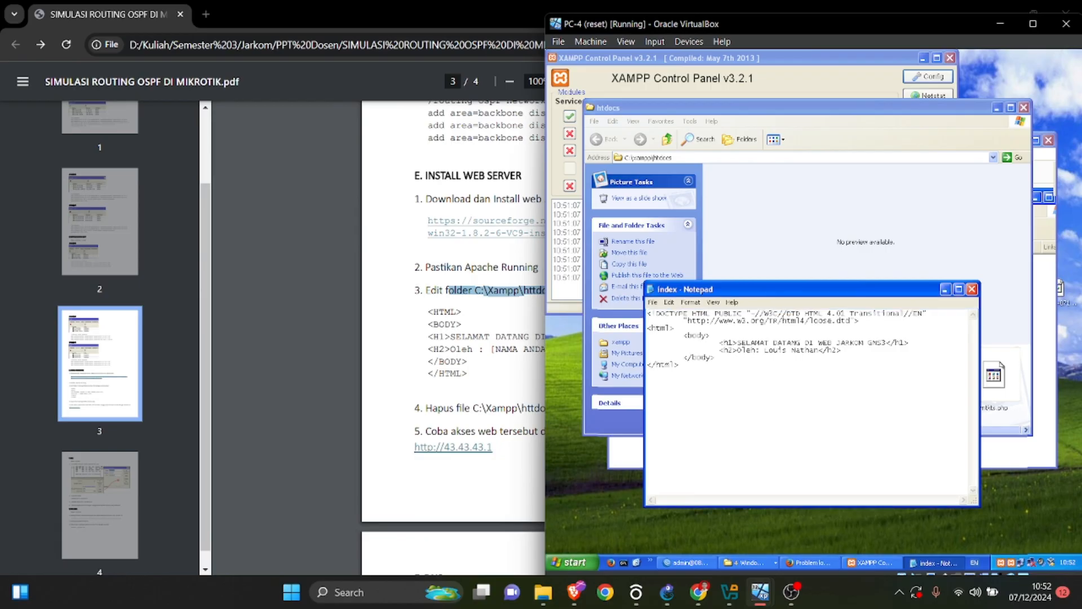
Consult the sample HTML script and its name placeholder in the lab PDF, and return to the Notepad window on PC-4.
{"action": "left_click_drag", "start_coordinate": [428, 319], "coordinate": [467, 362]}
{"action": "right_click", "coordinate": [456, 354]}
{"action": "left_click", "coordinate": [505, 107]}
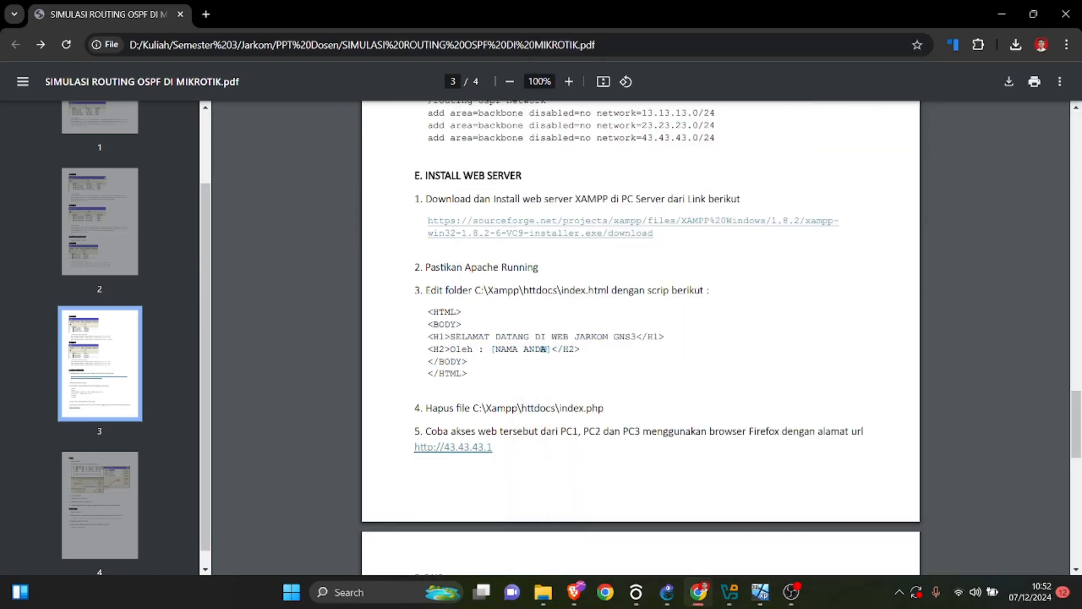
{"action": "mouse_move", "coordinate": [759, 591]}
{"action": "left_click", "coordinate": [1040, 524]}
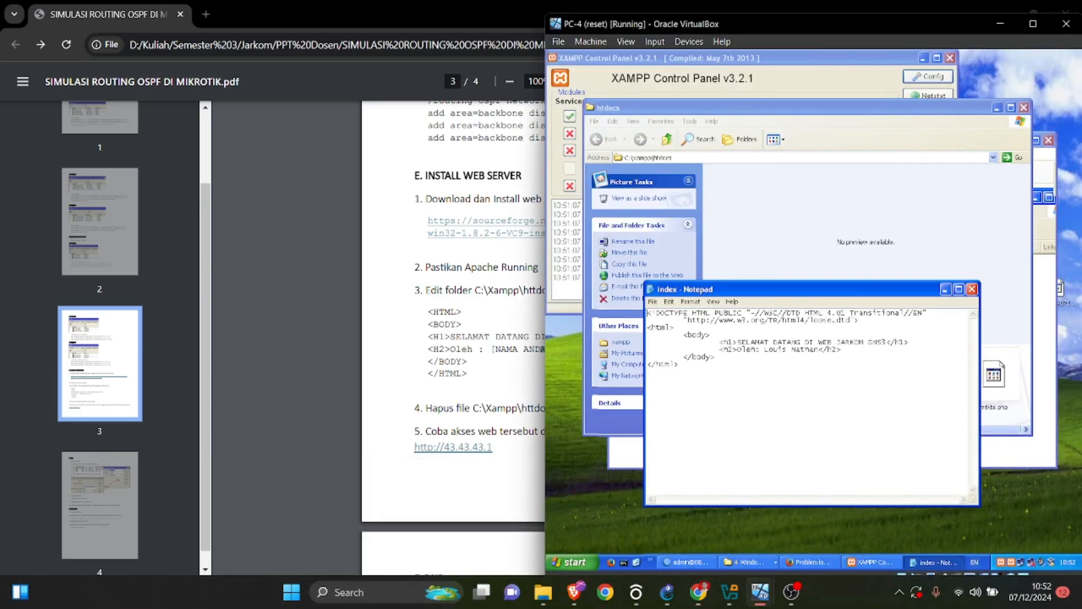
Highlight the body block and the h2 name line of the index file in Notepad to review the page code.
{"action": "left_click_drag", "start_coordinate": [683, 335], "coordinate": [715, 357]}
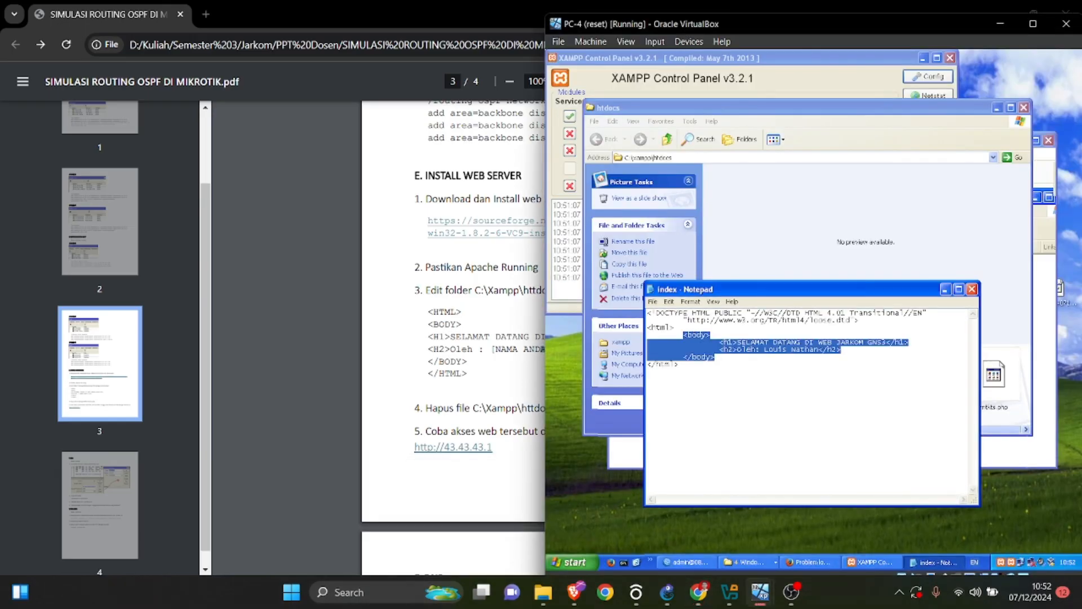
{"action": "left_click", "coordinate": [711, 335]}
{"action": "left_click_drag", "start_coordinate": [842, 349], "coordinate": [719, 349]}
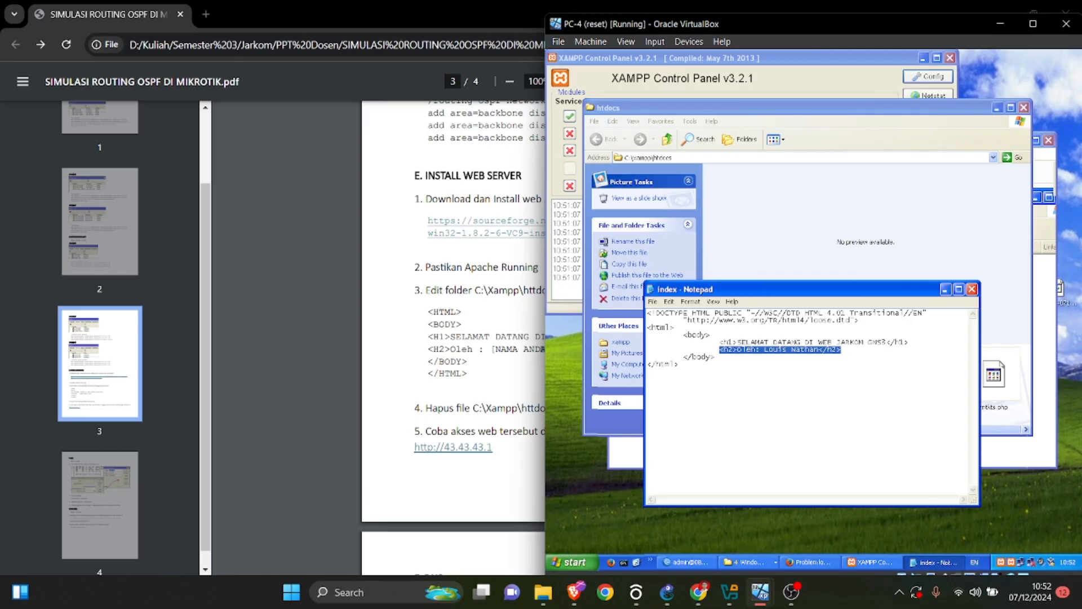
{"action": "left_click_drag", "start_coordinate": [684, 335], "coordinate": [715, 357]}
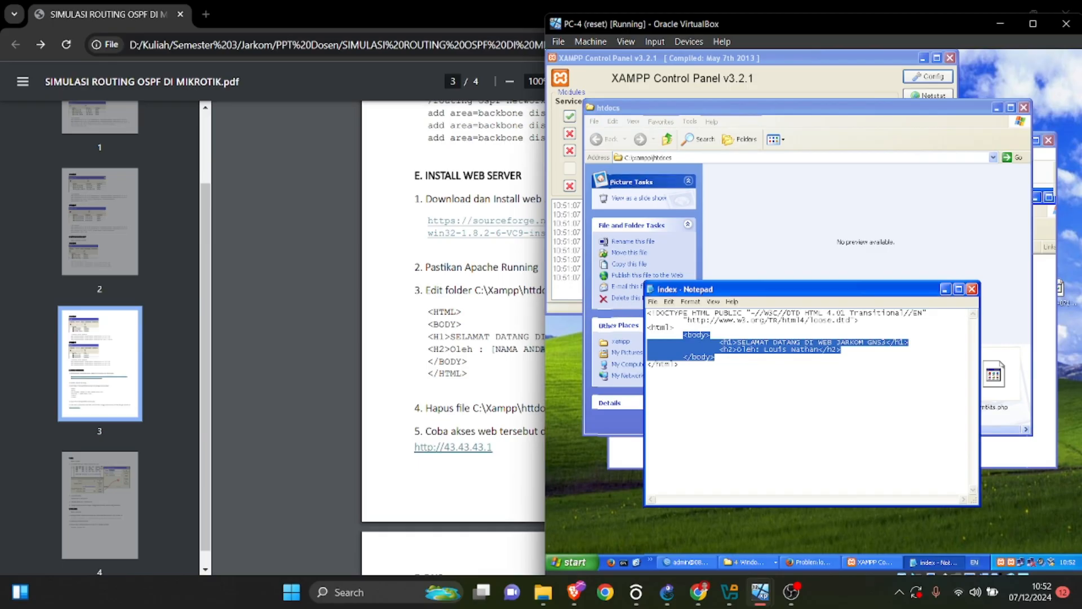
Highlight the lab PDF's instruction to delete C:\Xampp\httdocs\index.php and return to PC-4.
{"action": "left_click", "coordinate": [809, 562]}
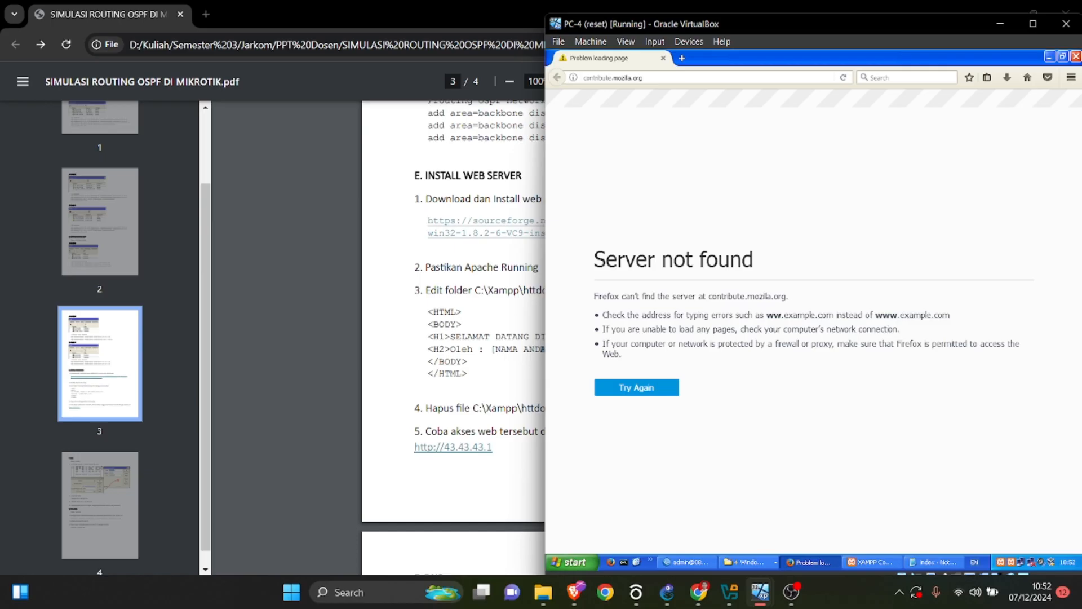
{"action": "key", "text": "alt+Tab"}
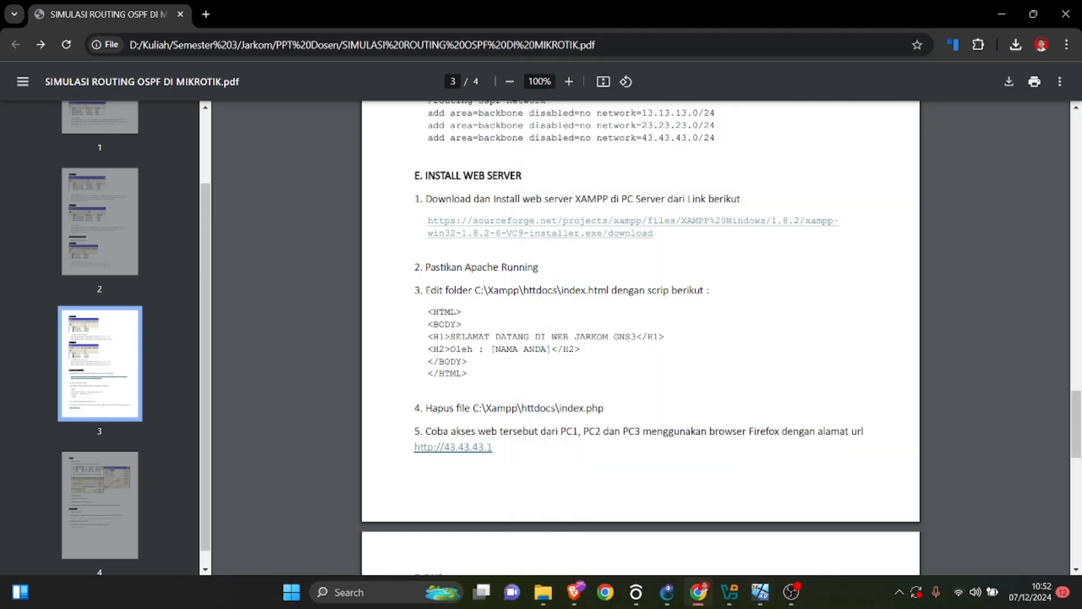
{"action": "left_click_drag", "start_coordinate": [426, 407], "coordinate": [603, 408]}
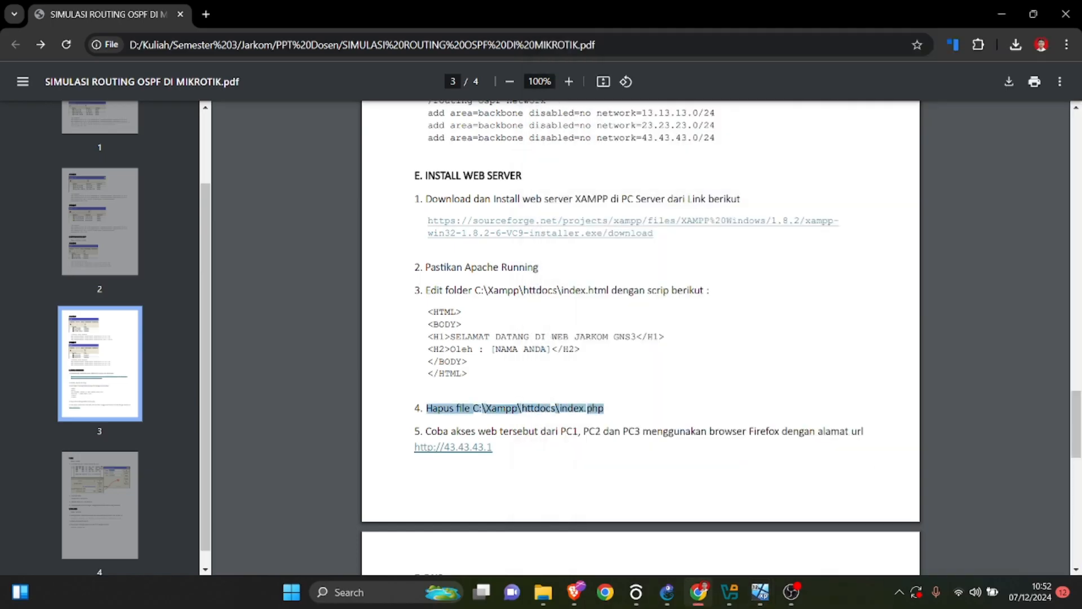
{"action": "mouse_move", "coordinate": [760, 592]}
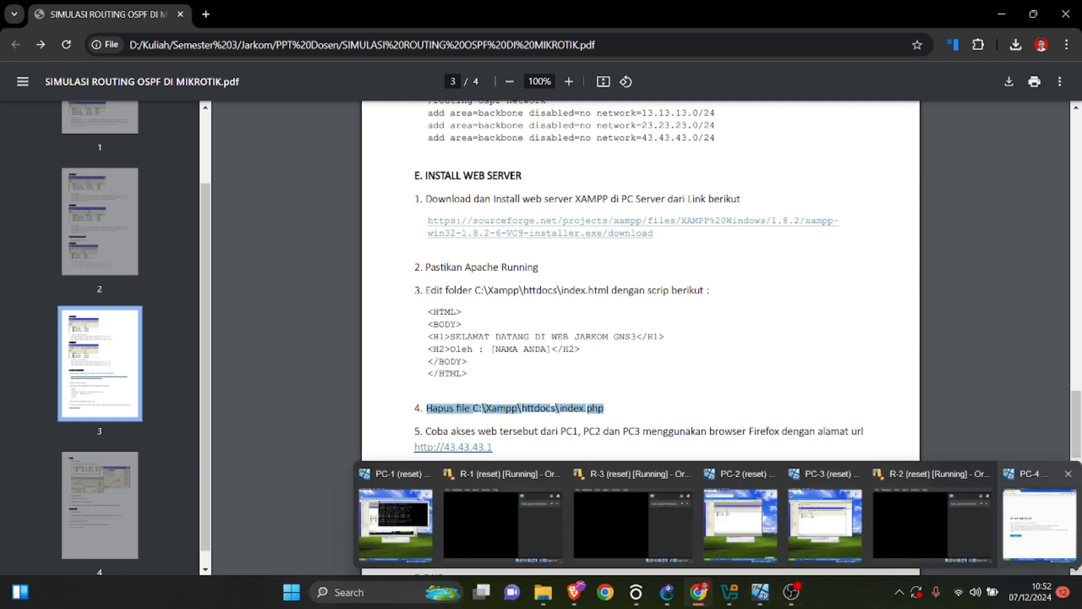
{"action": "left_click", "coordinate": [1039, 524]}
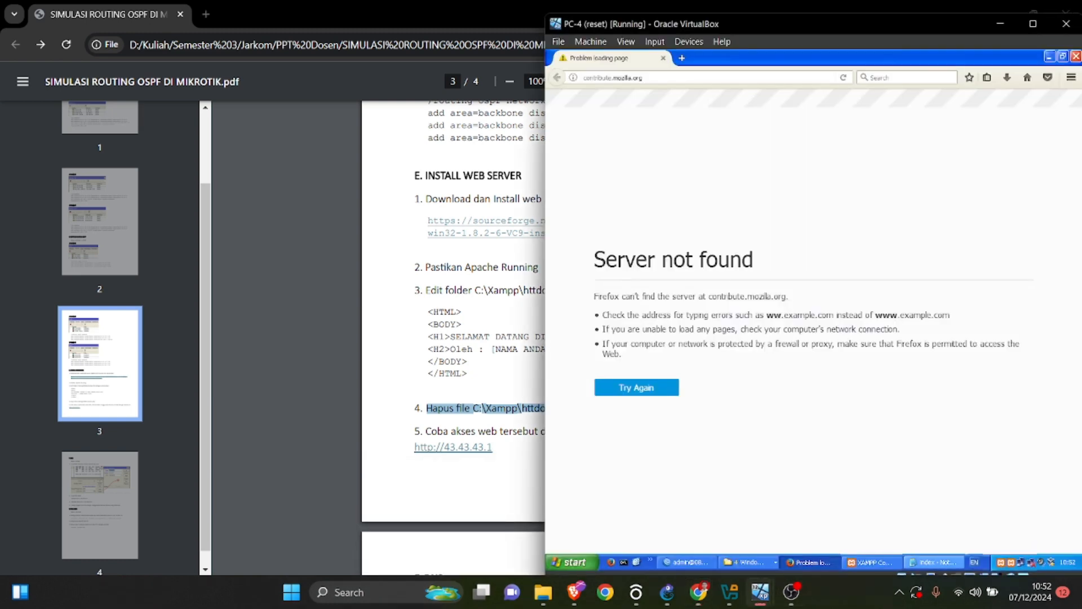
Bring PC-4's htdocs folder back in front to check its files for index.php.
{"action": "left_click", "coordinate": [932, 562]}
{"action": "left_click", "coordinate": [872, 562]}
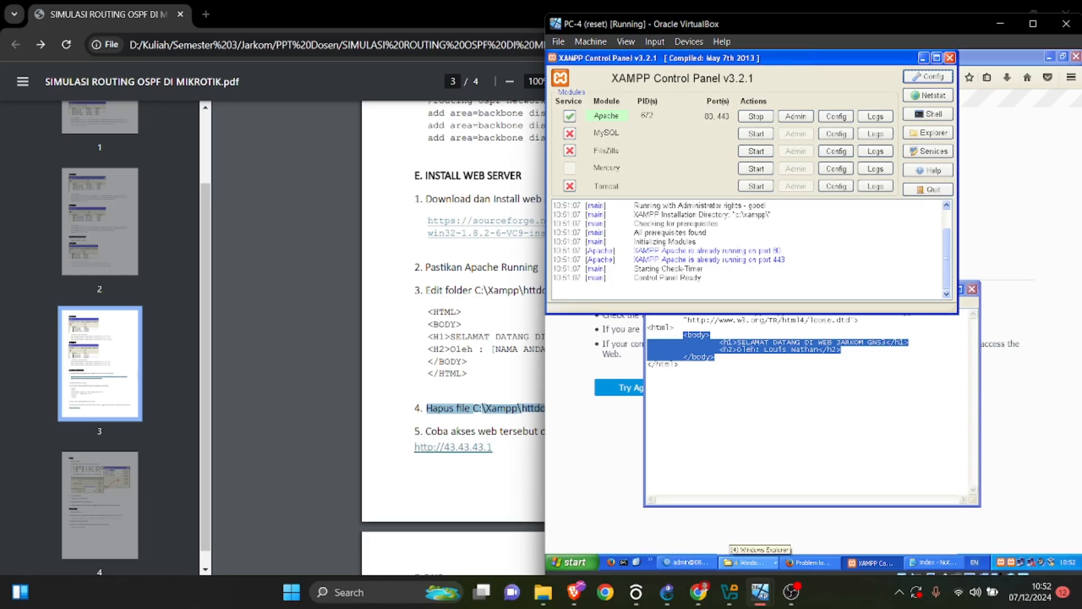
{"action": "left_click", "coordinate": [750, 561]}
{"action": "left_click", "coordinate": [755, 502]}
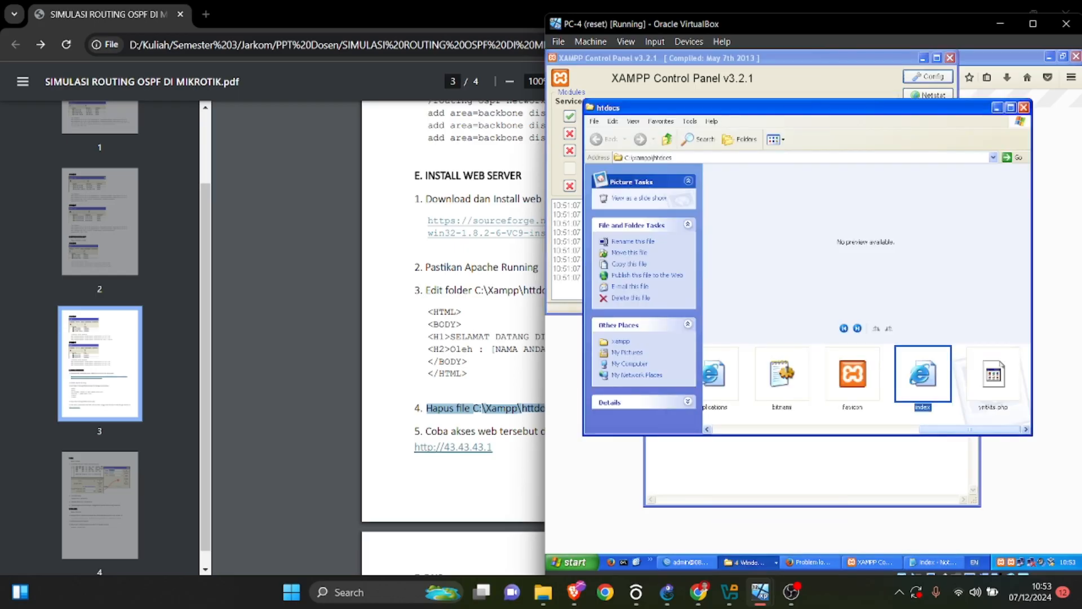
Review the lab PDF's instruction for accessing the web server from the client PCs with Firefox.
{"action": "left_click", "coordinate": [507, 361]}
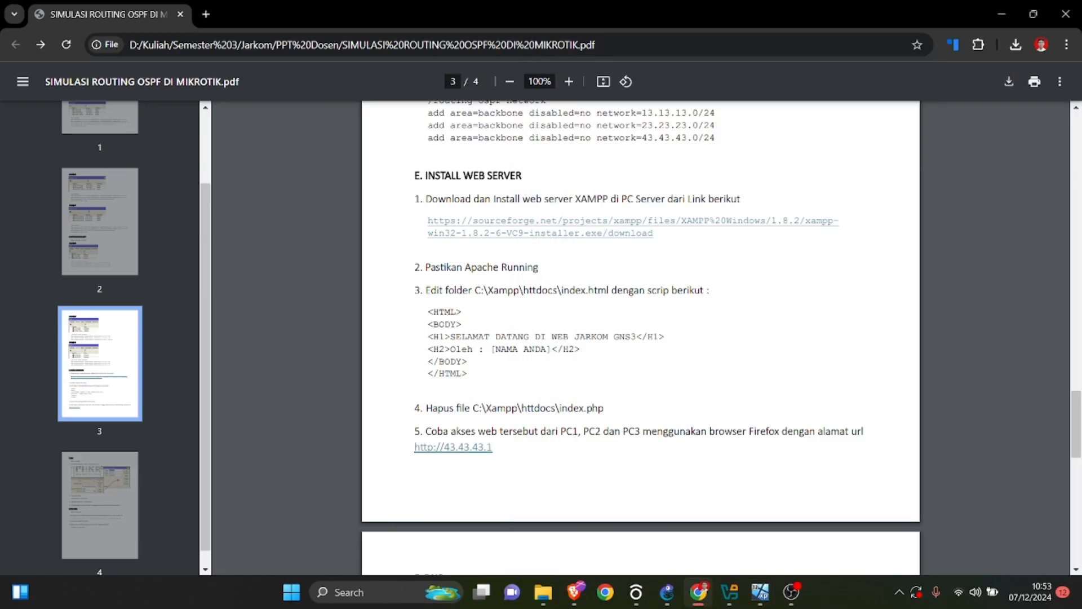
{"action": "scroll", "coordinate": [640, 338], "scroll_direction": "up", "scroll_amount": 5}
{"action": "scroll", "coordinate": [641, 338], "scroll_direction": "down", "scroll_amount": 7}
{"action": "scroll", "coordinate": [641, 339], "scroll_direction": "up", "scroll_amount": 1}
Switch to PC-1, move its window up beside the PDF, and load 43.43.43.1 in Firefox.
{"action": "mouse_move", "coordinate": [760, 592]}
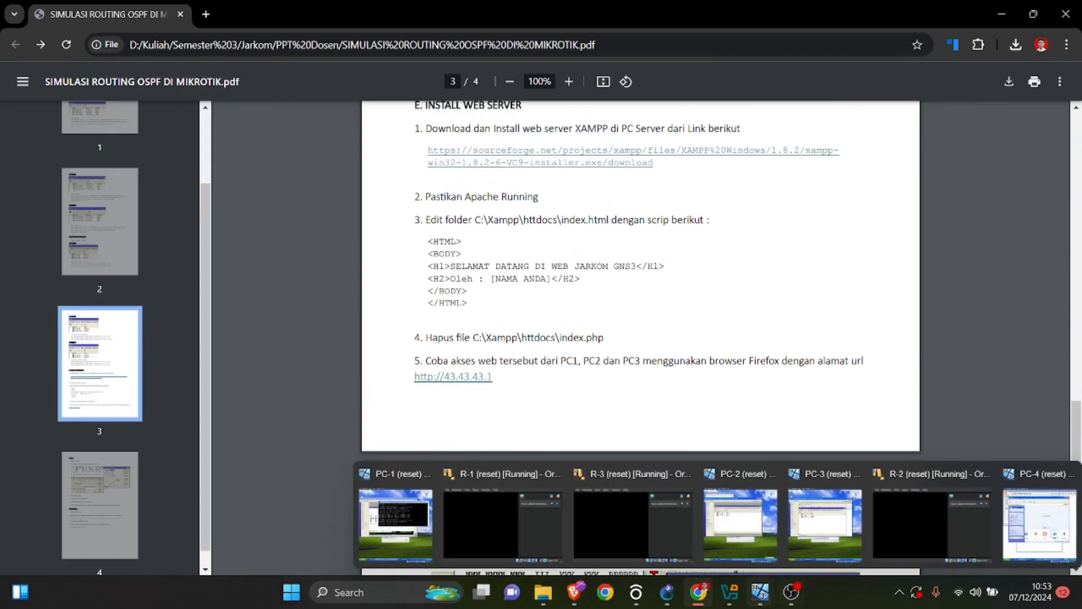
{"action": "left_click", "coordinate": [396, 524]}
{"action": "left_click_drag", "start_coordinate": [752, 89], "coordinate": [777, 26]}
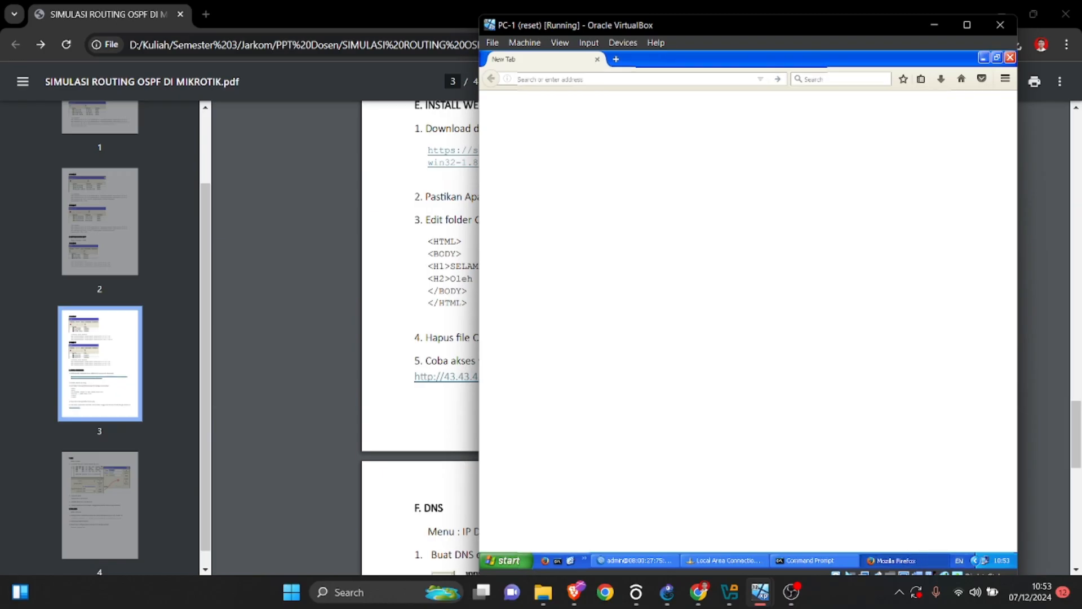
{"action": "type", "text": "43.43.43.1"}
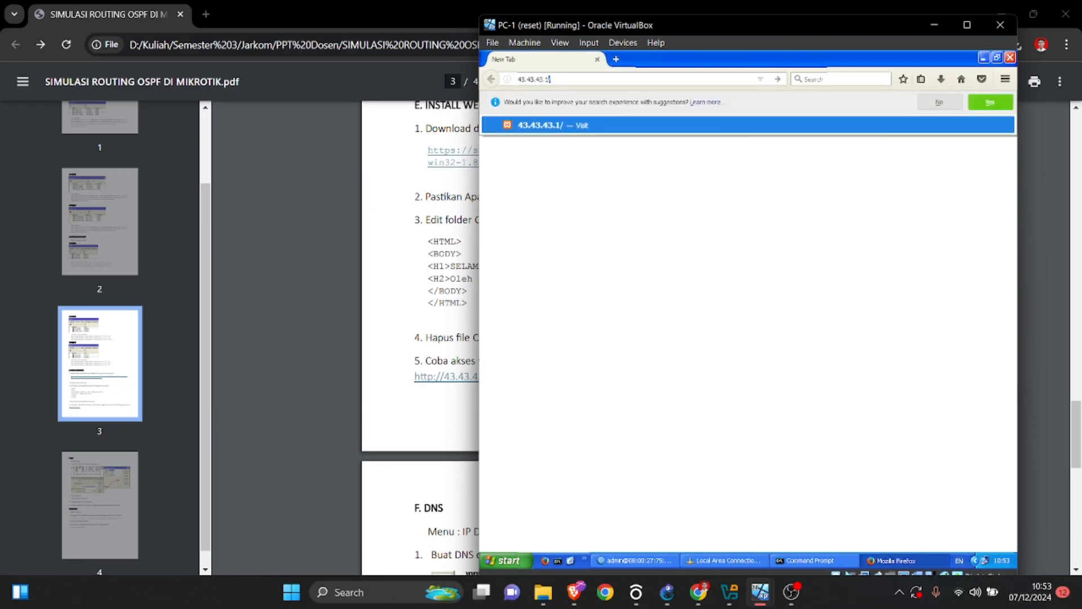
{"action": "key", "text": "Return"}
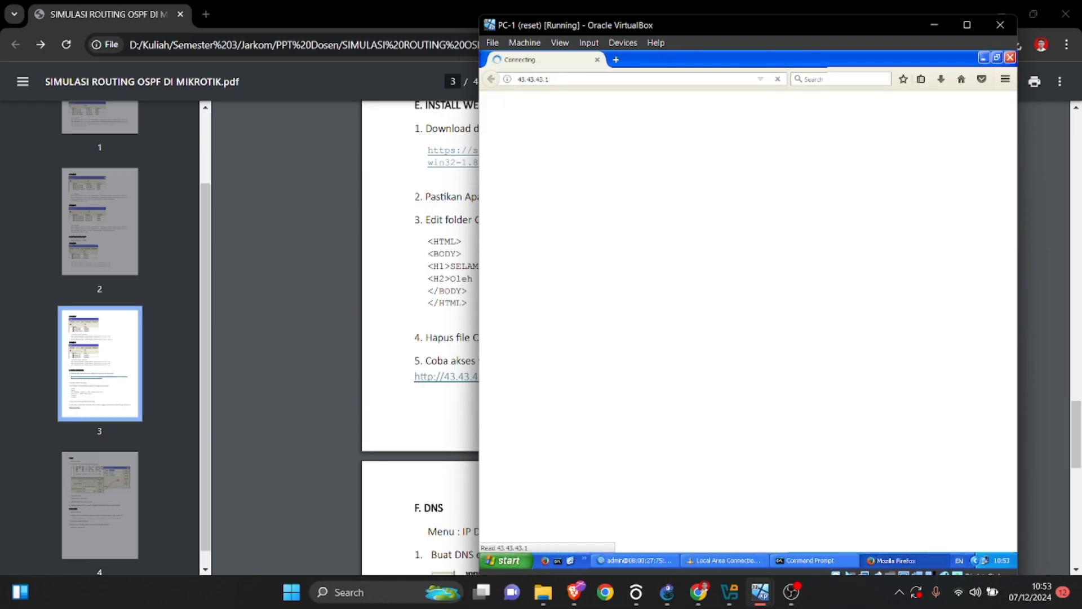
Highlight the heading and author line of the loaded web page on PC-1 to examine them, and clear the selection.
{"action": "left_click_drag", "start_coordinate": [600, 144], "coordinate": [493, 112]}
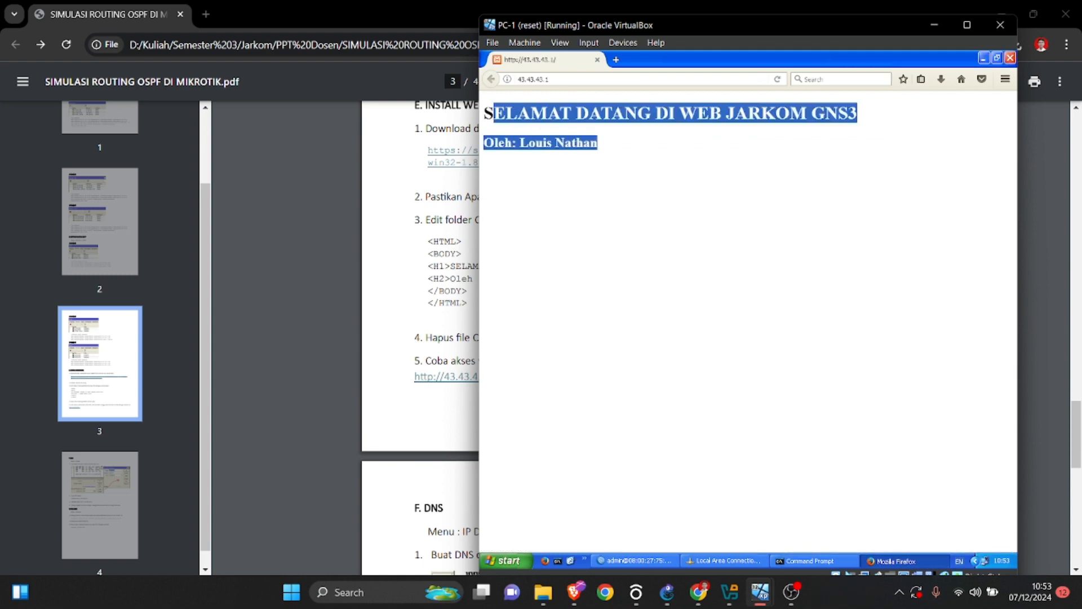
{"action": "left_click", "coordinate": [699, 148]}
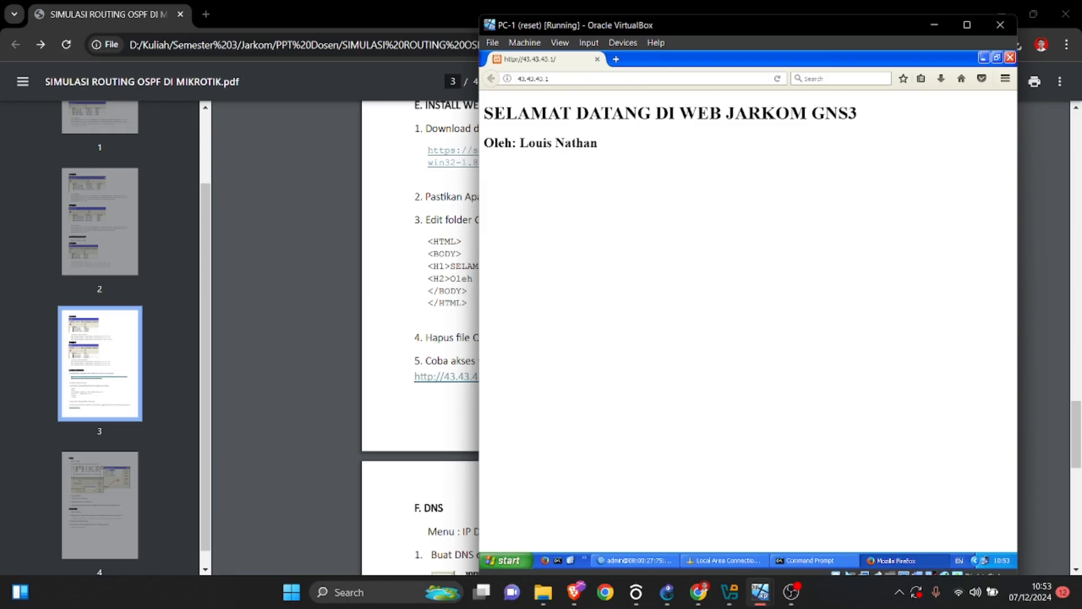
{"action": "key", "text": "ctrl+a"}
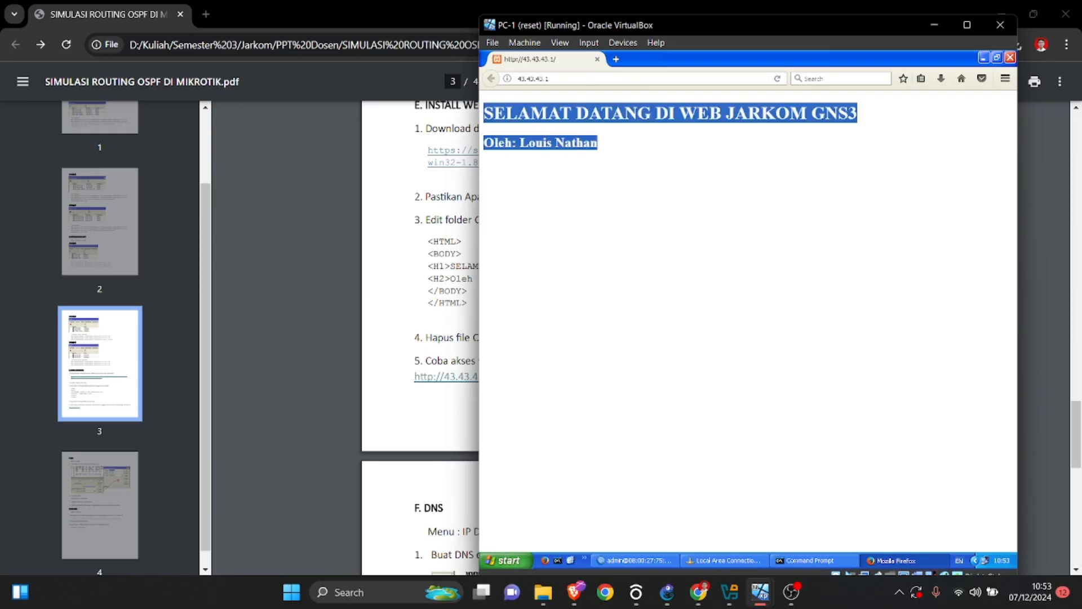
{"action": "left_click", "coordinate": [710, 237]}
{"action": "left_click_drag", "start_coordinate": [764, 27], "coordinate": [772, 26]}
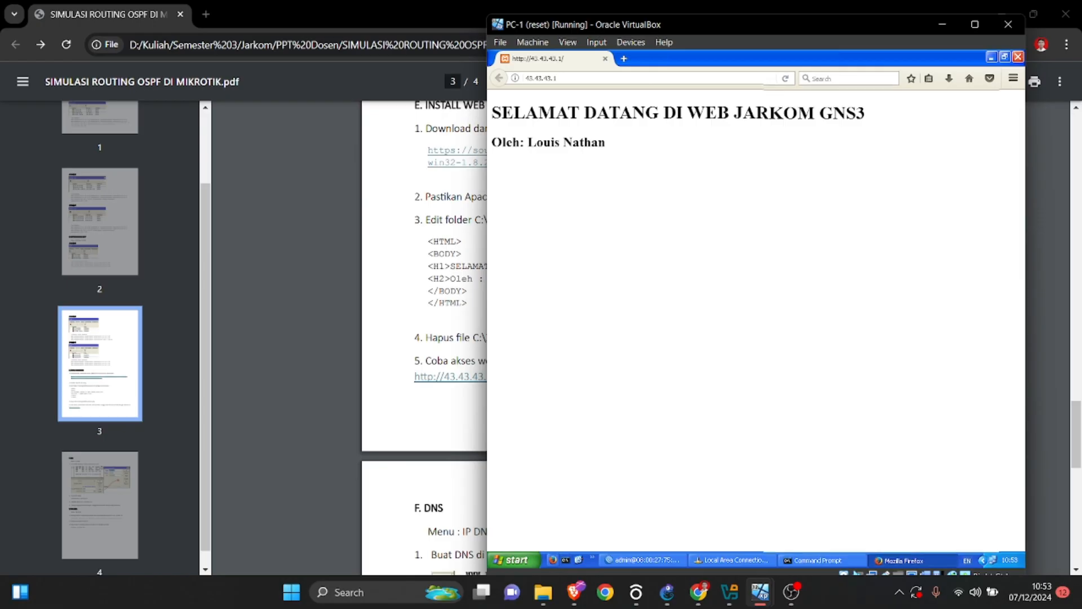
Bring up the Command Prompt on PC-1 and review its earlier ping results.
{"action": "left_click", "coordinate": [822, 561]}
{"action": "scroll", "coordinate": [811, 231], "scroll_direction": "up", "scroll_amount": 4}
{"action": "scroll", "coordinate": [812, 231], "scroll_direction": "down", "scroll_amount": 5}
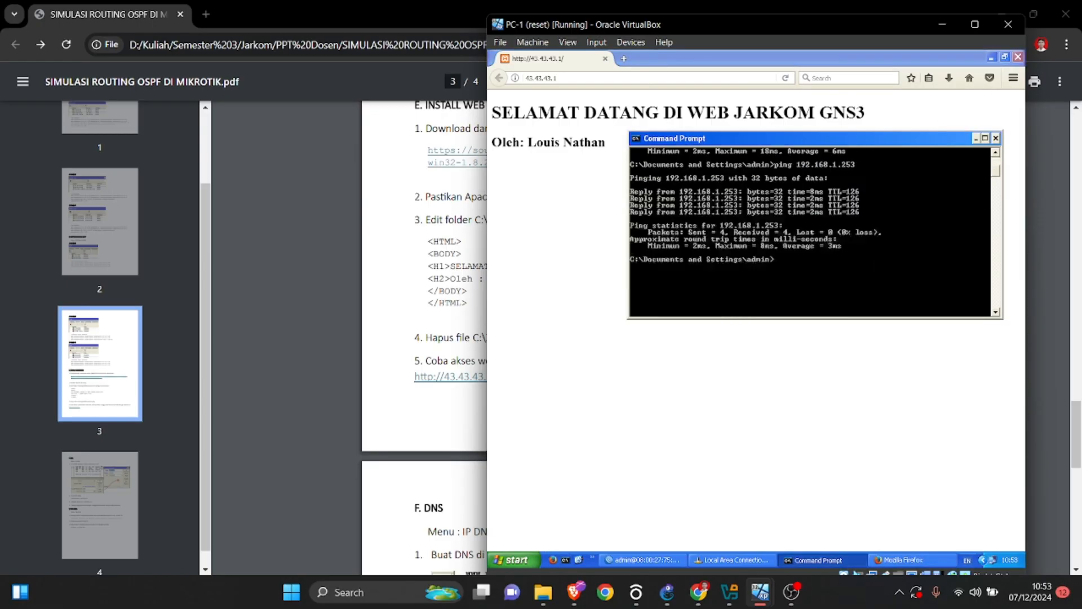
{"action": "mouse_move", "coordinate": [760, 592]}
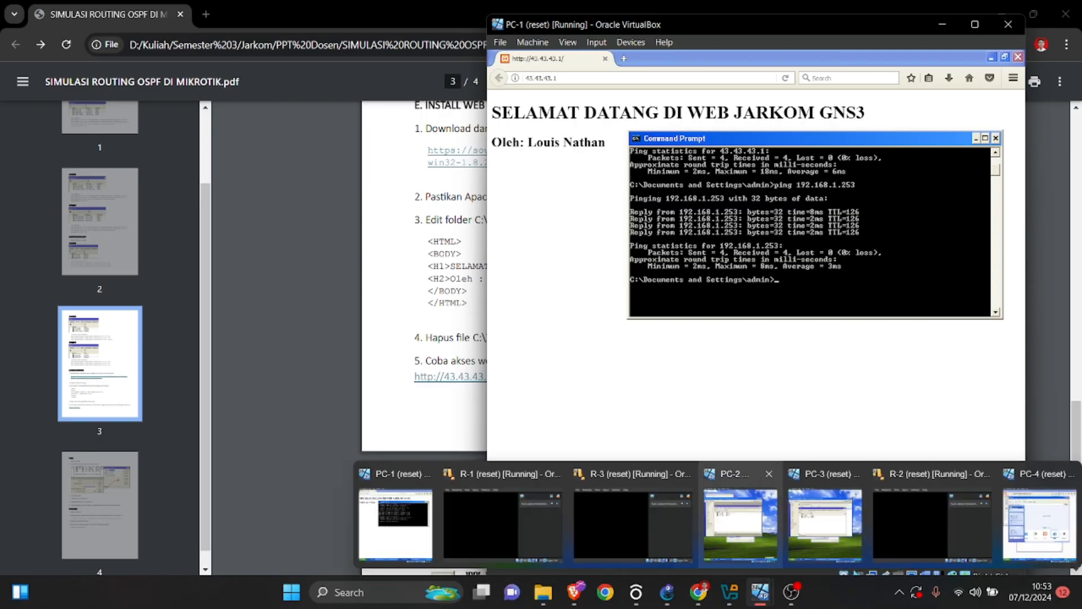
Switch to PC-2 and load 43.43.43.1 in Firefox to test access to the web server.
{"action": "left_click", "coordinate": [740, 521]}
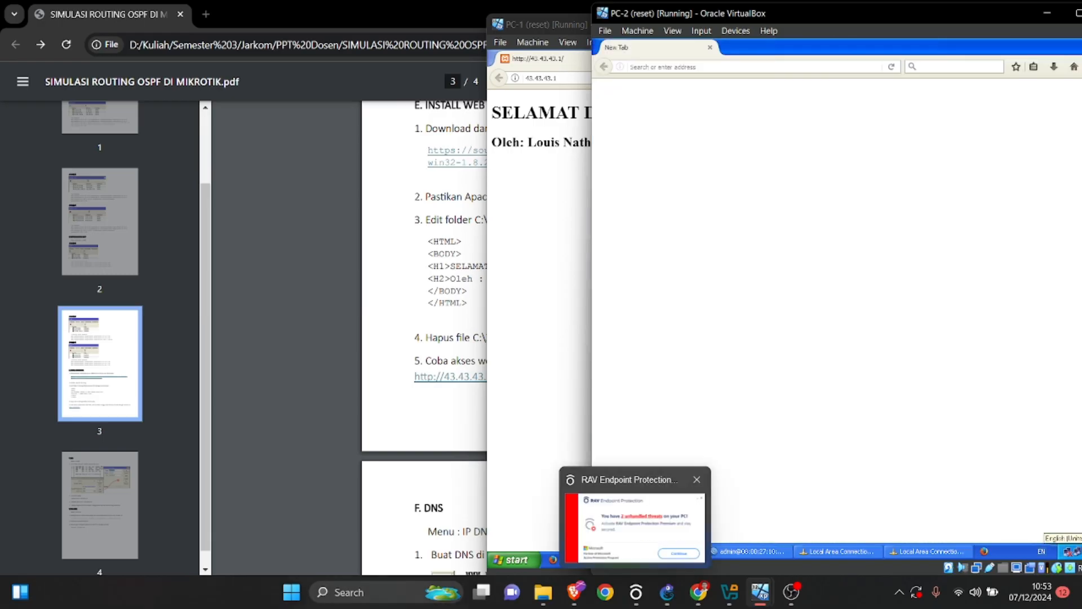
{"action": "type", "text": "43."}
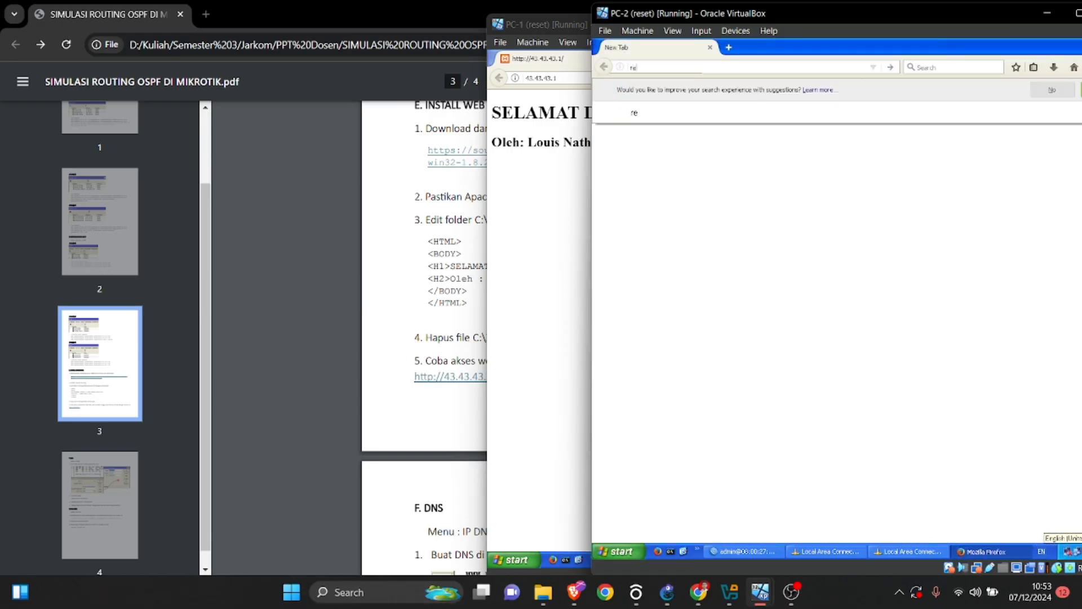
{"action": "type", "text": "43.43.1"}
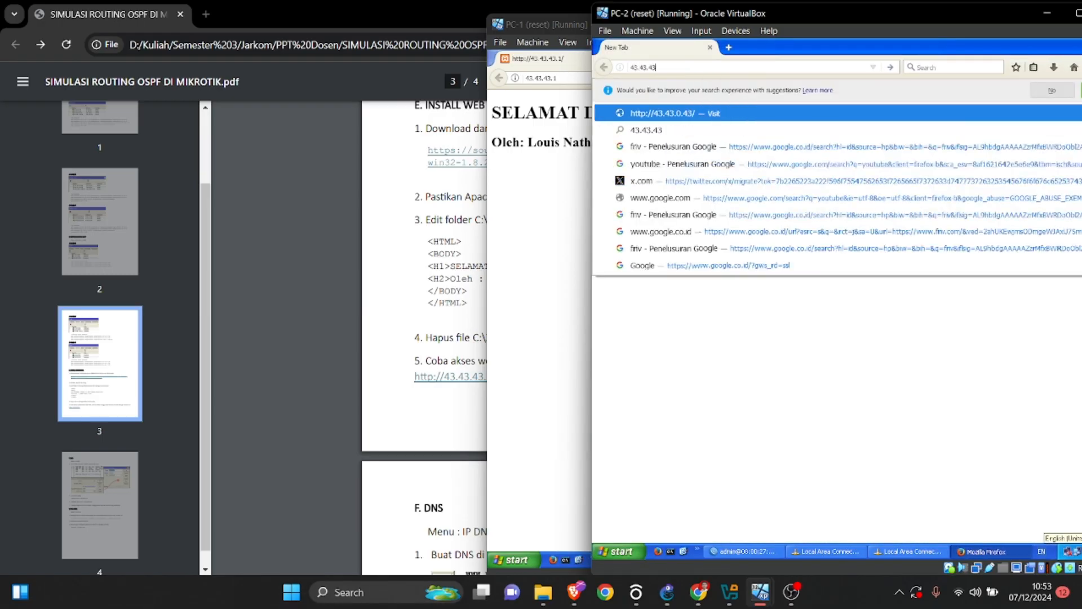
{"action": "key", "text": "Return"}
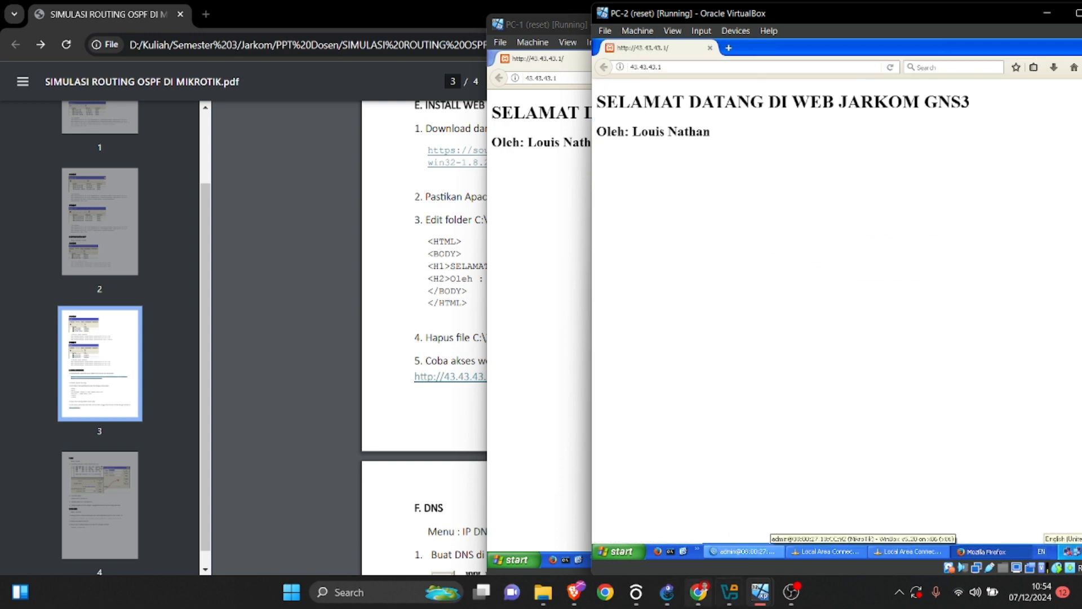
Switch to PC-3, move its window up beside PC-2's, load 43.43.43.1 in Firefox, and highlight the page's author line.
{"action": "mouse_move", "coordinate": [698, 592]}
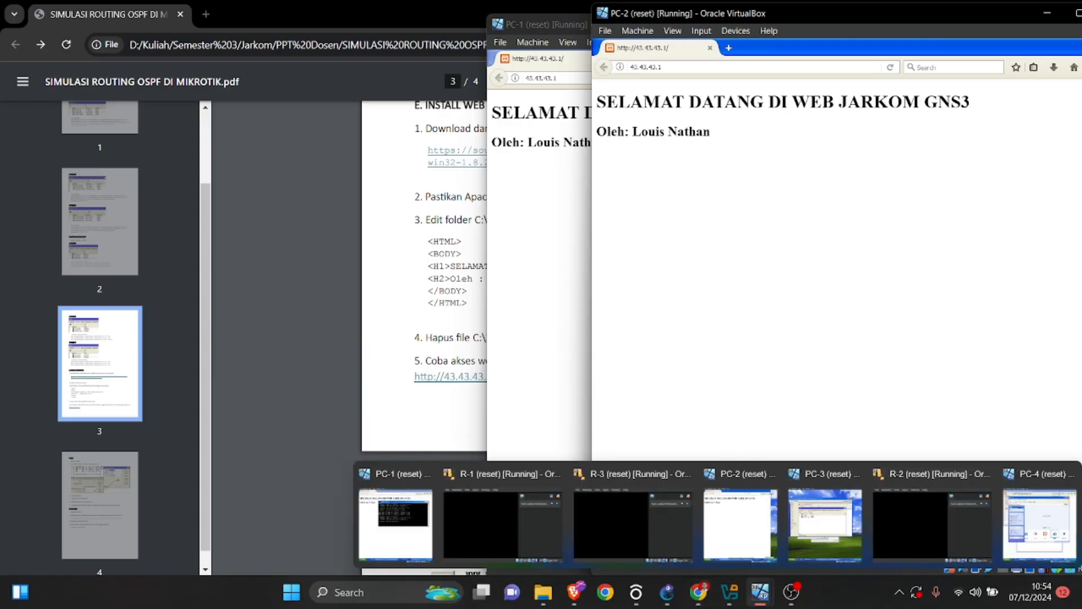
{"action": "left_click", "coordinate": [826, 515]}
{"action": "left_click", "coordinate": [616, 562]}
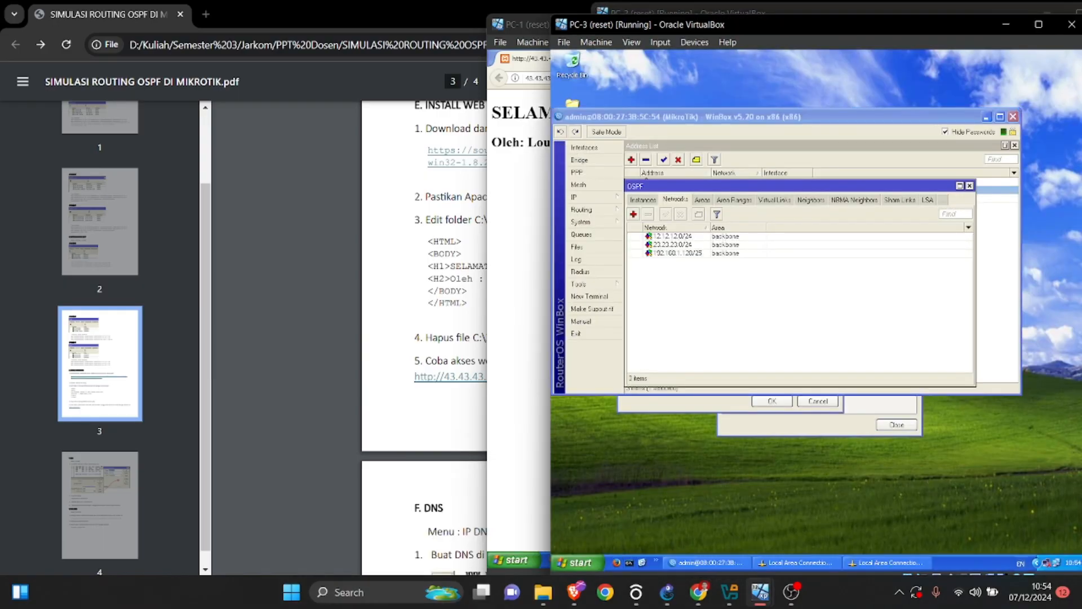
{"action": "left_click_drag", "start_coordinate": [765, 27], "coordinate": [865, 15]}
{"action": "type", "text": "4"}
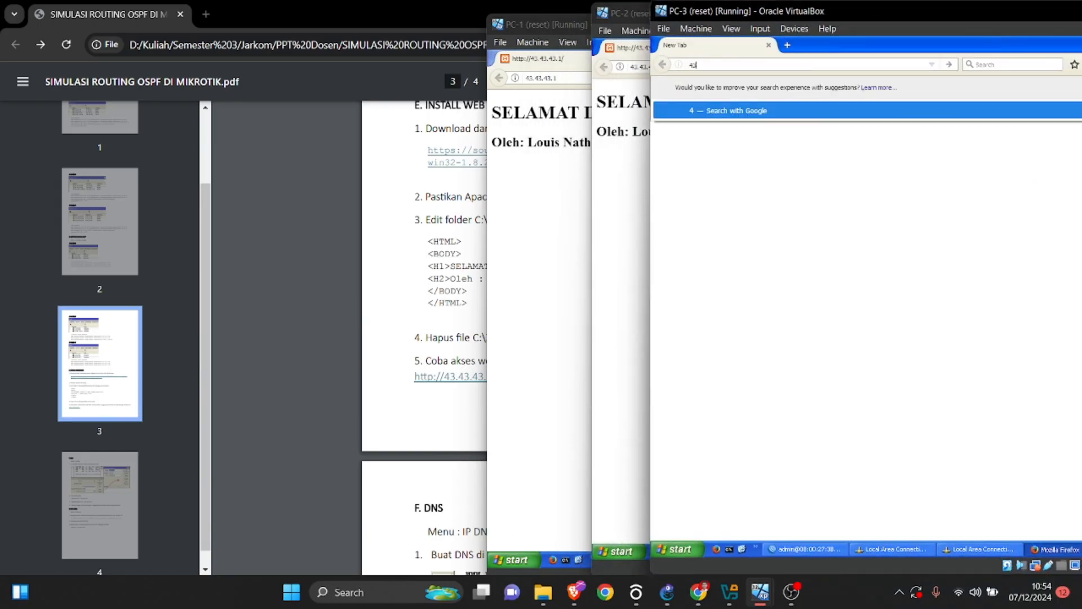
{"action": "type", "text": "3.43.43.1"}
{"action": "key", "text": "Return"}
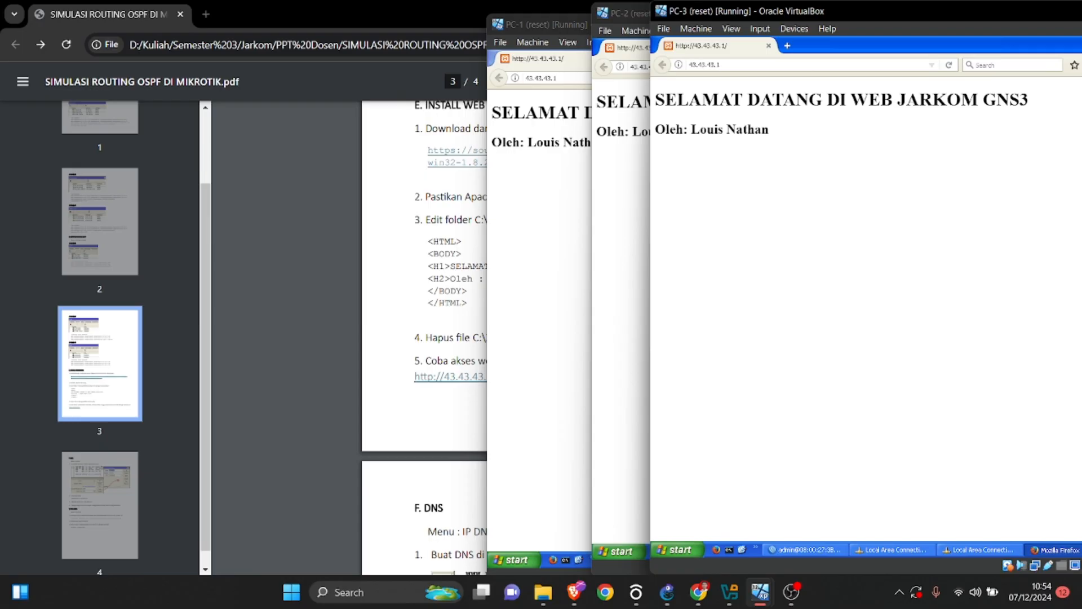
{"action": "left_click_drag", "start_coordinate": [789, 135], "coordinate": [1032, 102]}
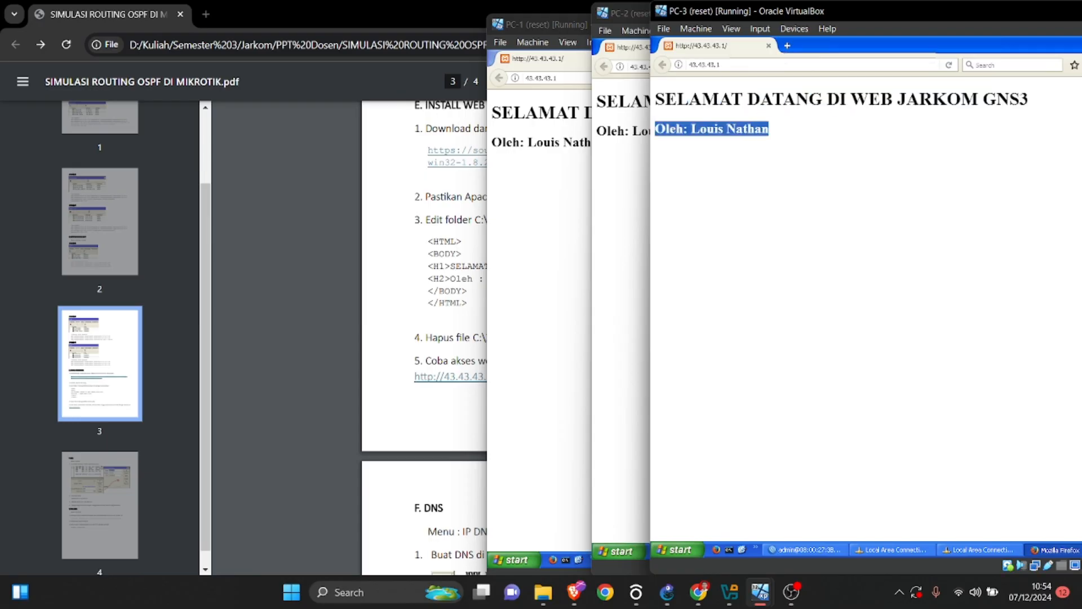
Return to the lab PDF, highlight the name placeholder in the HTML script, and review the instructions in section F. DNS.
{"action": "left_click", "coordinate": [439, 279]}
{"action": "left_click_drag", "start_coordinate": [574, 279], "coordinate": [541, 279]}
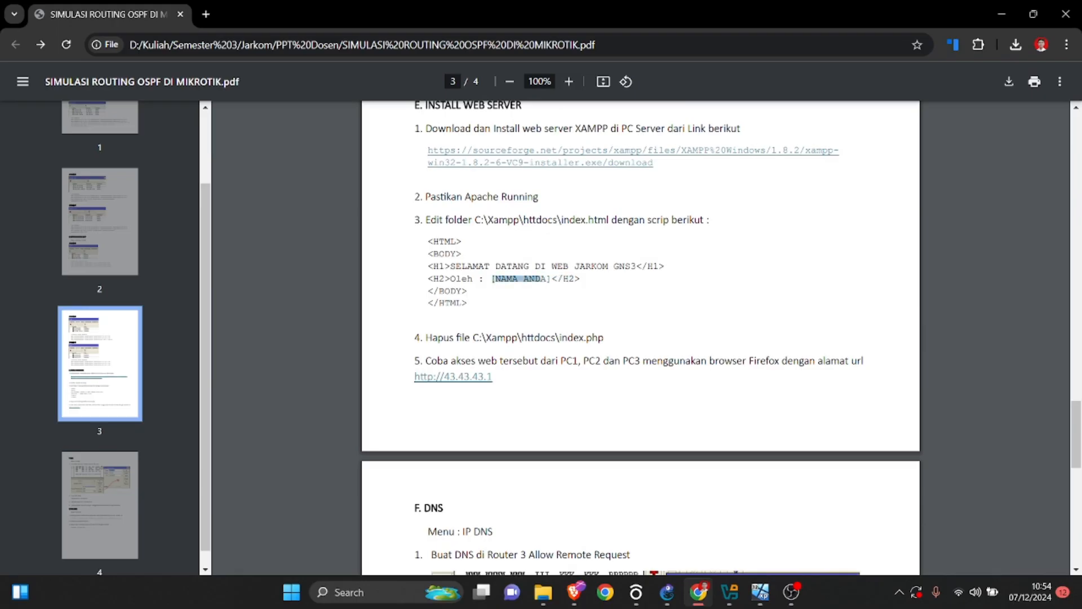
{"action": "scroll", "coordinate": [541, 279], "scroll_direction": "down", "scroll_amount": 3}
{"action": "scroll", "coordinate": [641, 338], "scroll_direction": "down", "scroll_amount": 1}
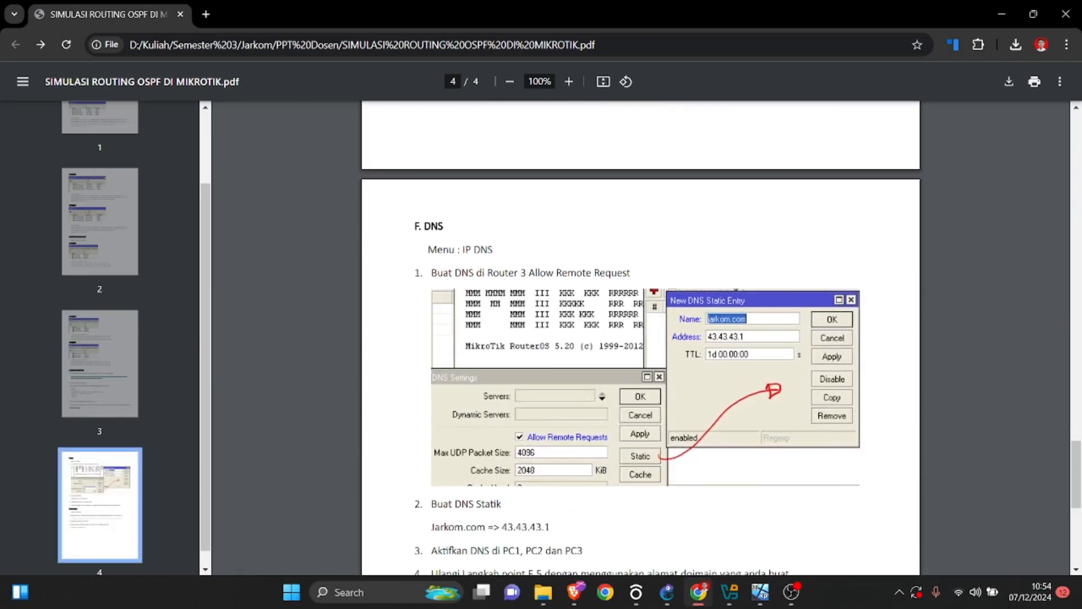
Switch to PC-4, close the leftover WinBox Loader, and bring up the router's WinBox session.
{"action": "mouse_move", "coordinate": [759, 592]}
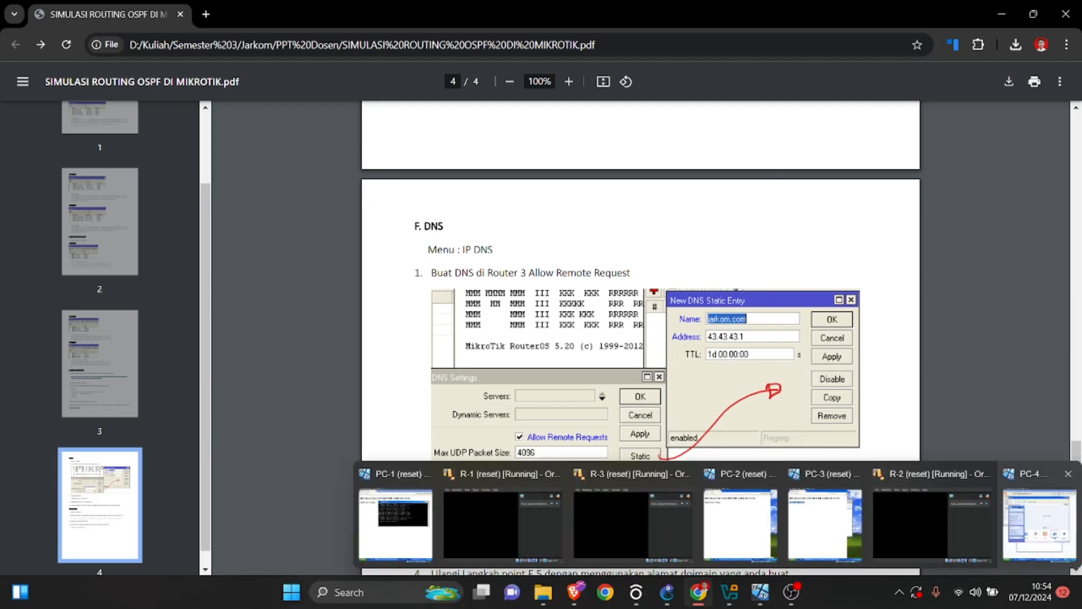
{"action": "left_click", "coordinate": [1043, 516]}
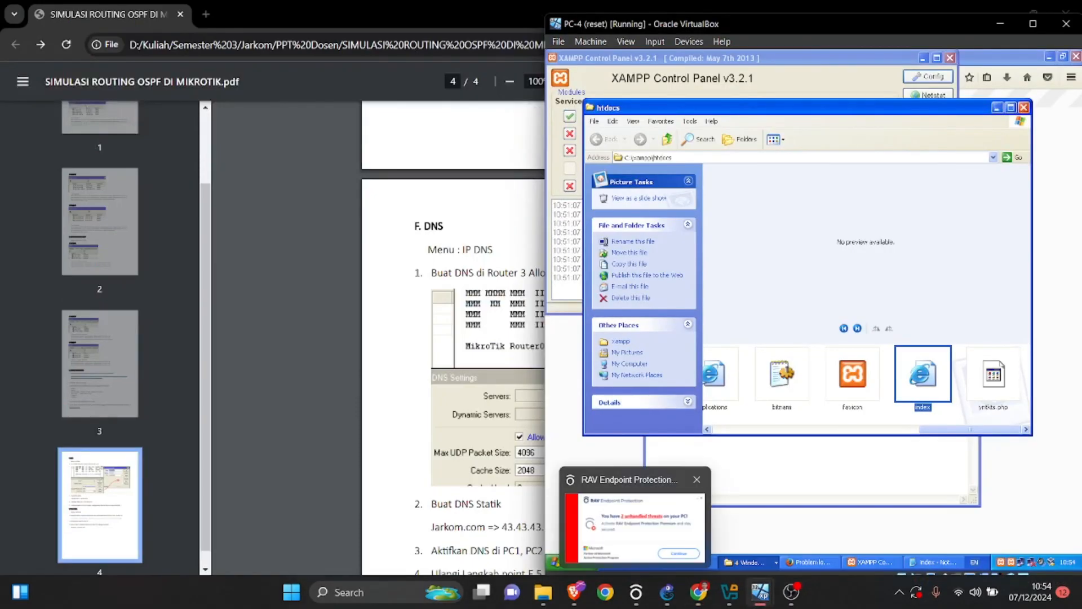
{"action": "left_click", "coordinate": [650, 560]}
{"action": "left_click", "coordinate": [681, 548]}
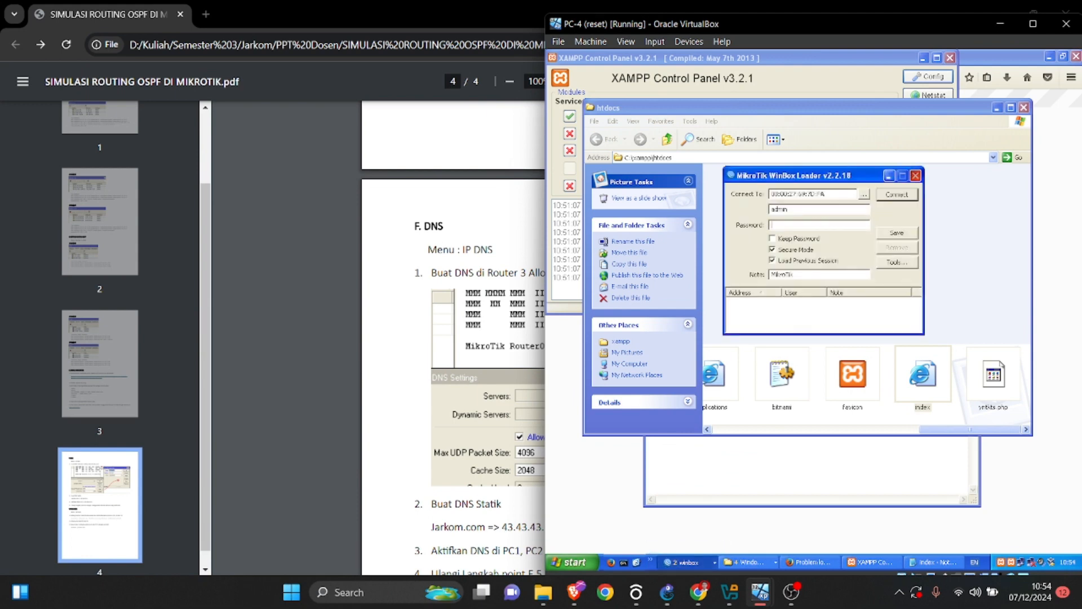
{"action": "left_click", "coordinate": [915, 175]}
{"action": "left_click", "coordinate": [688, 562]}
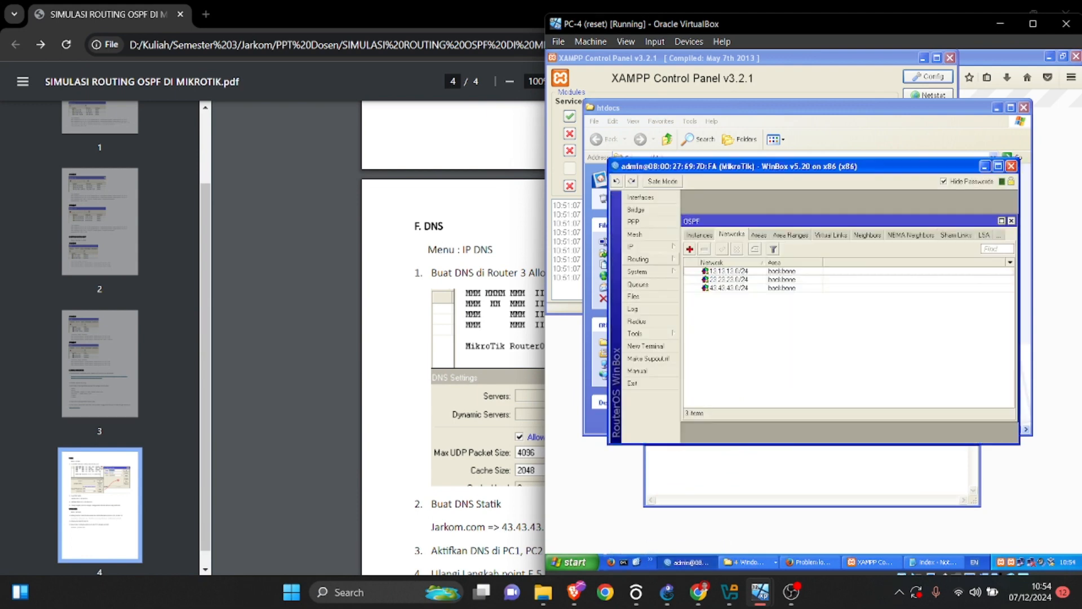
Open the router's static DNS list, place the PC-4 window beside the PDF's static entry example, and select the existing entry.
{"action": "left_click", "coordinate": [648, 246]}
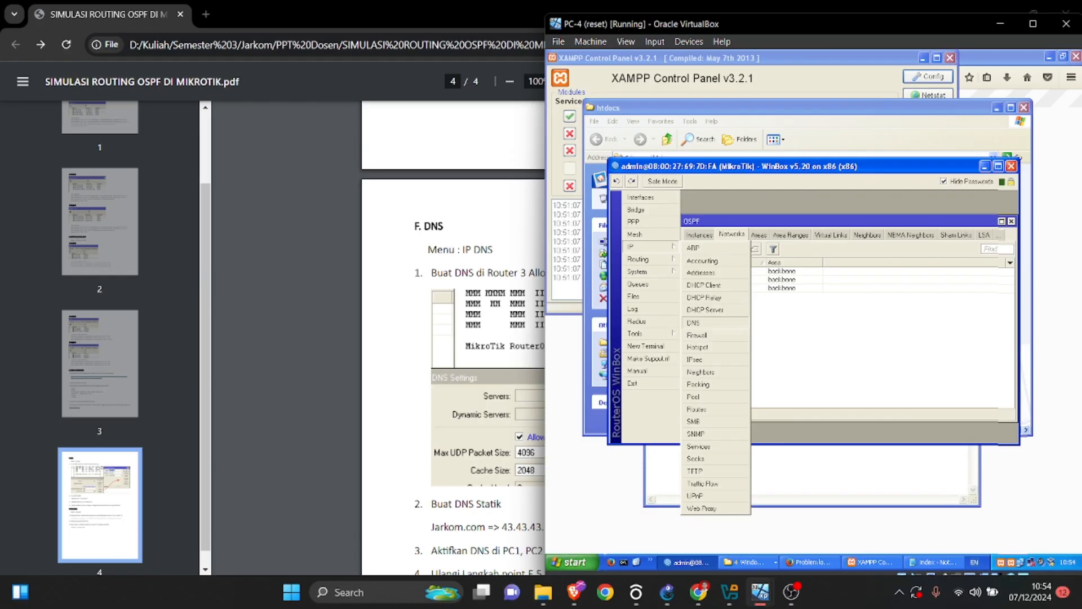
{"action": "left_click", "coordinate": [693, 322]}
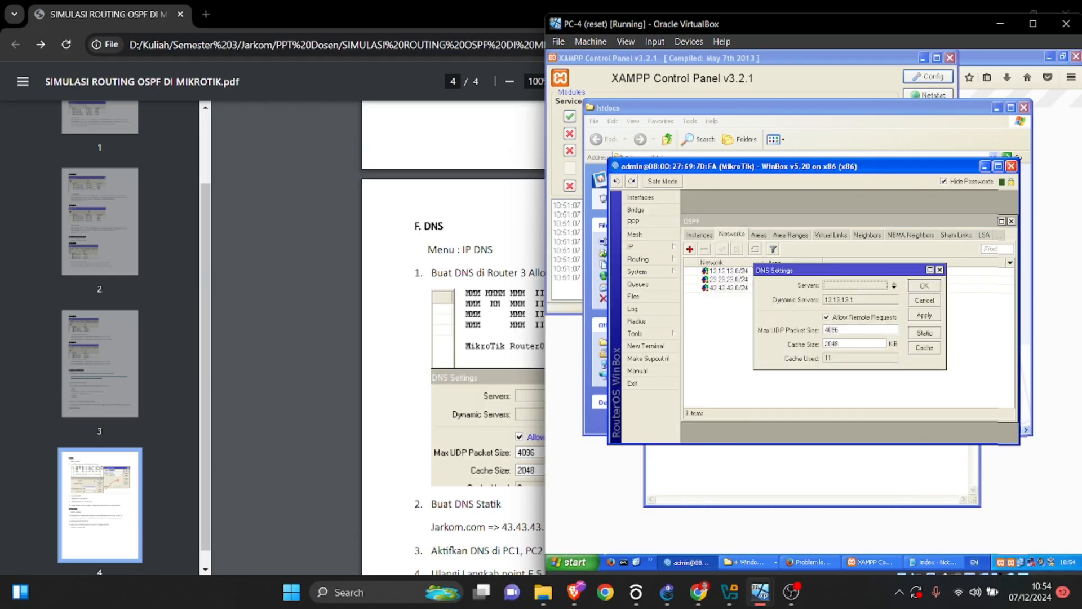
{"action": "left_click", "coordinate": [925, 333]}
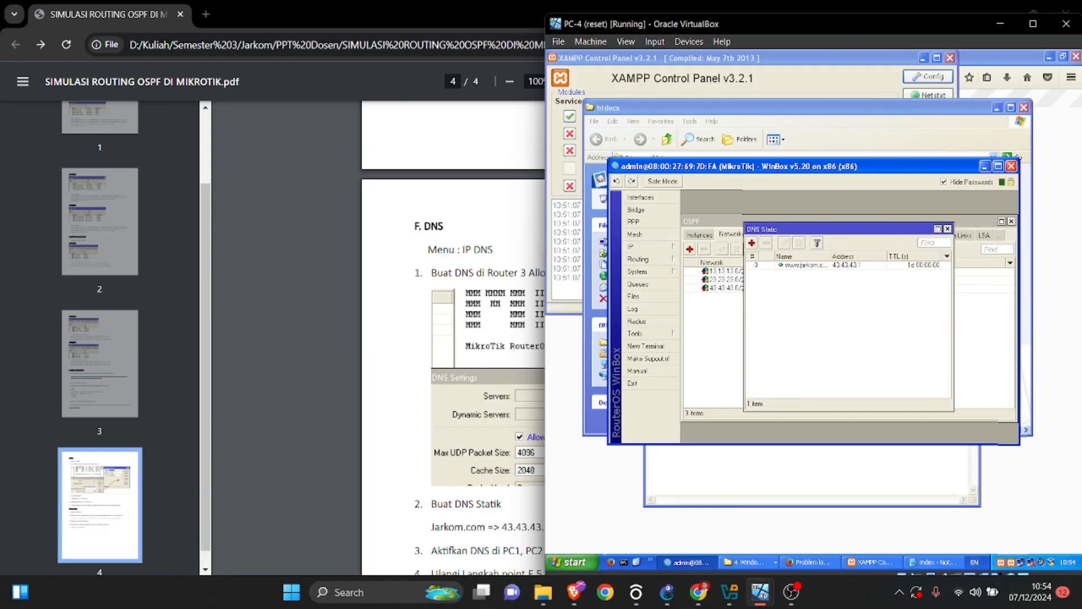
{"action": "left_click_drag", "start_coordinate": [815, 25], "coordinate": [325, 103]}
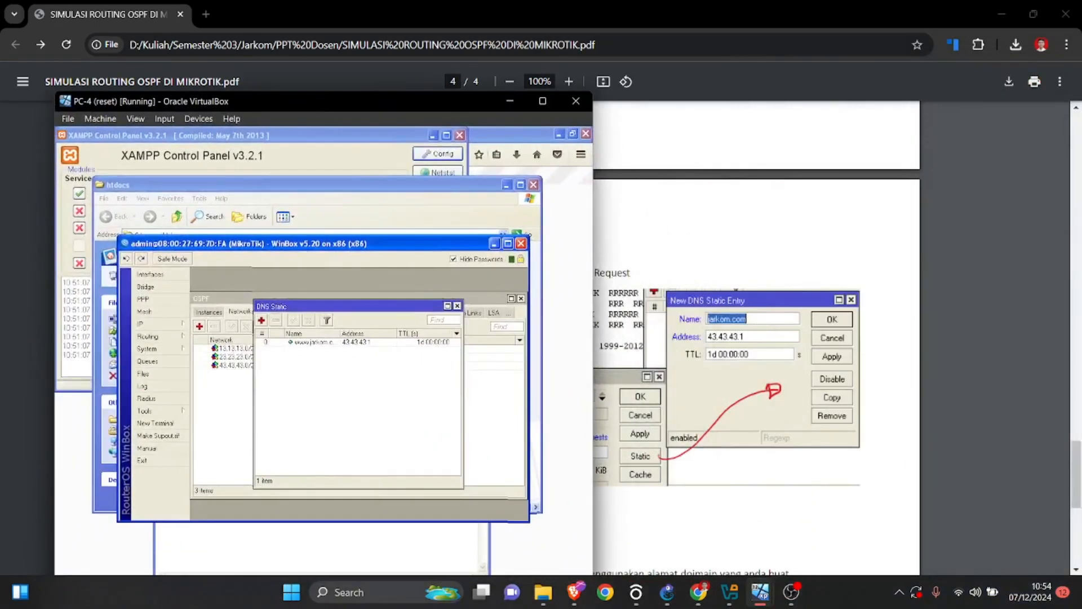
{"action": "left_click", "coordinate": [317, 342]}
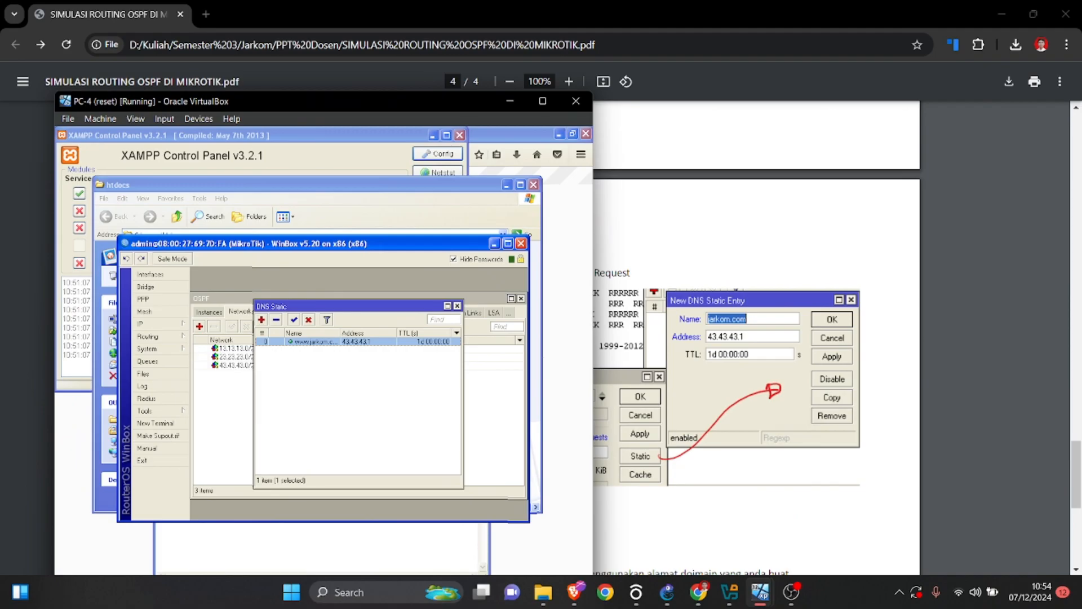
{"action": "left_click", "coordinate": [261, 320]}
{"action": "type", "text": "www.jarkom.com"}
{"action": "key", "text": "Tab"}
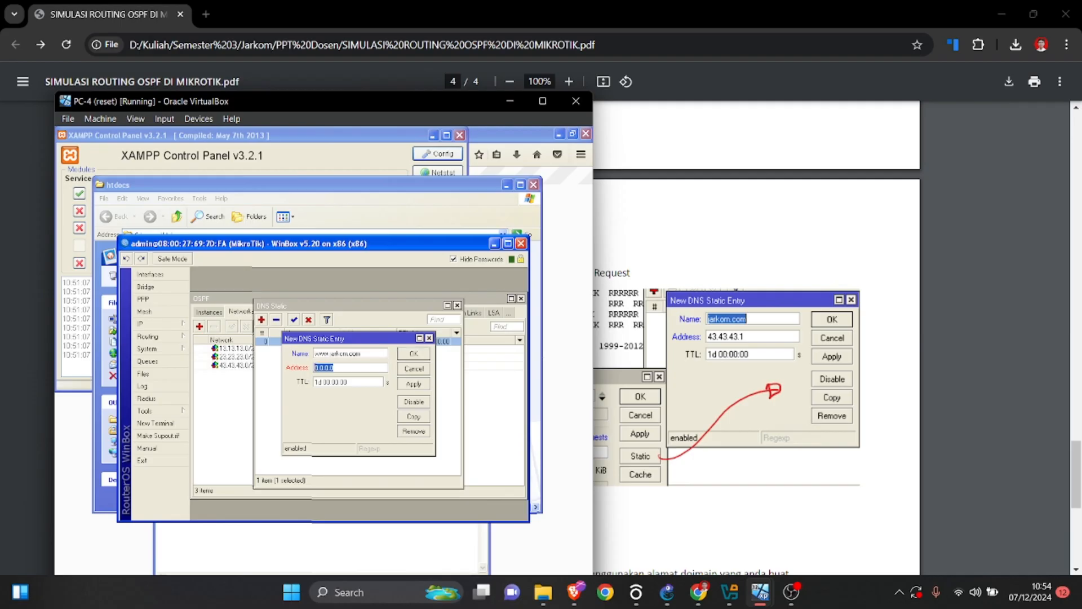
{"action": "left_click_drag", "start_coordinate": [338, 102], "coordinate": [346, 98]}
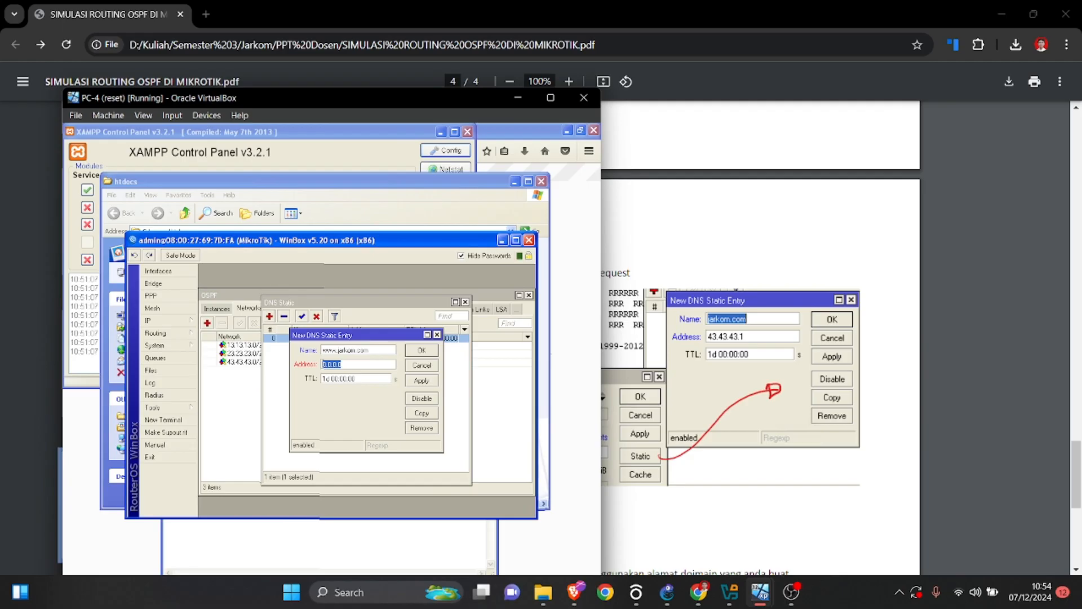
{"action": "type", "text": "43.43.43.1"}
Check the DNS instructions in the lab PDF again and return to the PC-4 window.
{"action": "key", "text": "alt+Tab"}
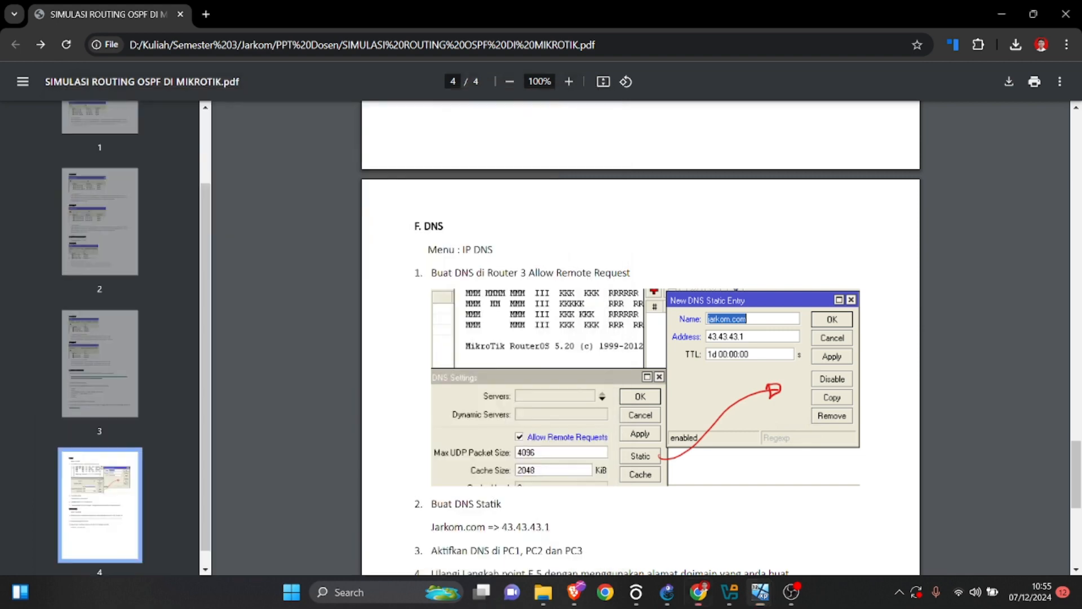
{"action": "scroll", "coordinate": [640, 339], "scroll_direction": "up", "scroll_amount": 6}
{"action": "scroll", "coordinate": [641, 338], "scroll_direction": "down", "scroll_amount": 6}
{"action": "mouse_move", "coordinate": [760, 592]}
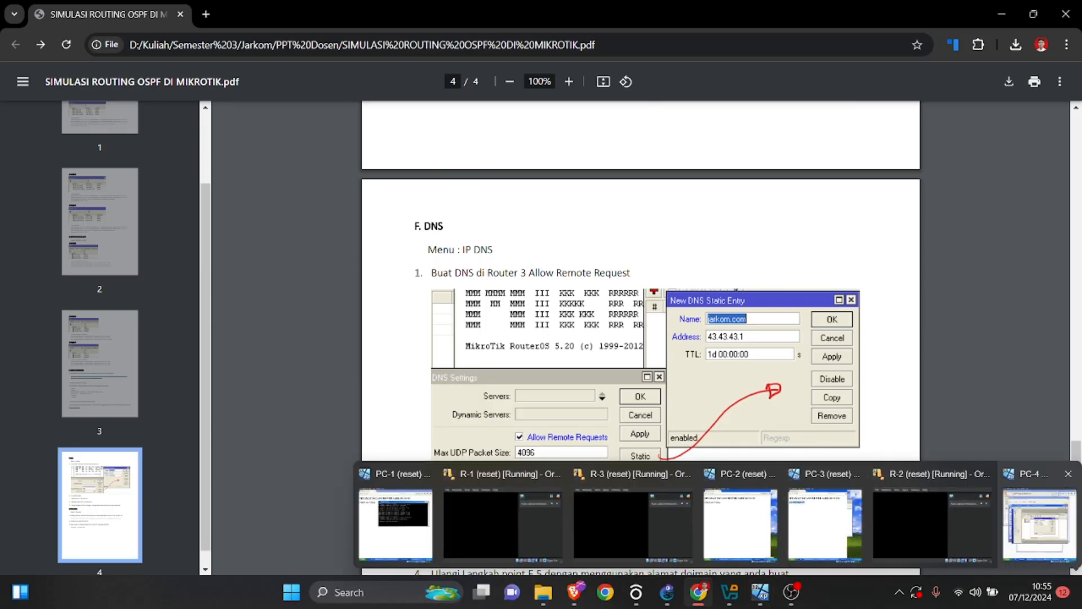
{"action": "left_click", "coordinate": [1039, 524]}
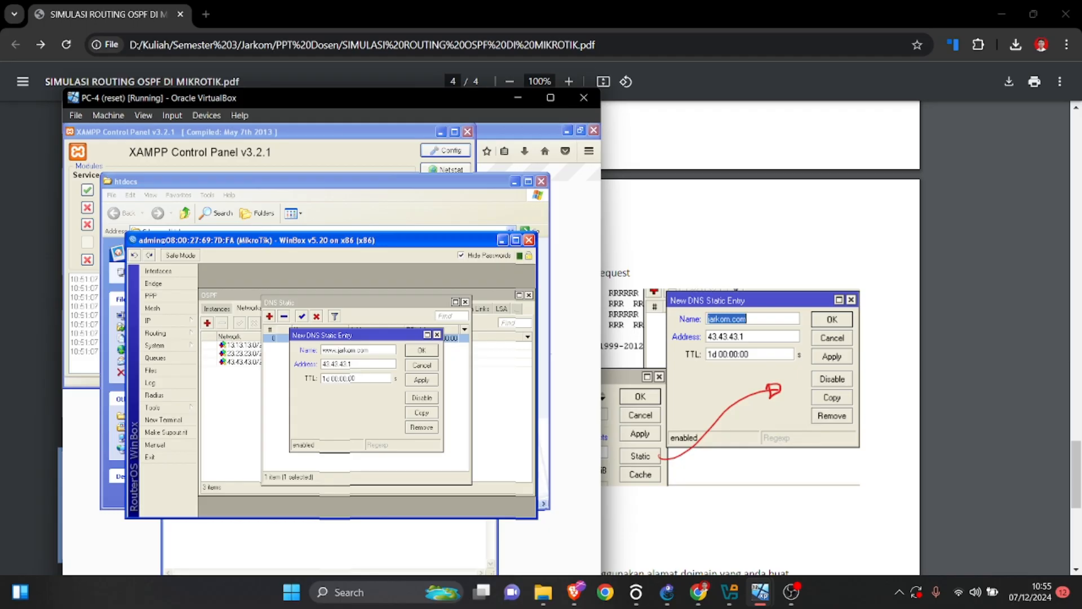
Try to save the new static DNS entry and discard its form.
{"action": "left_click", "coordinate": [422, 351]}
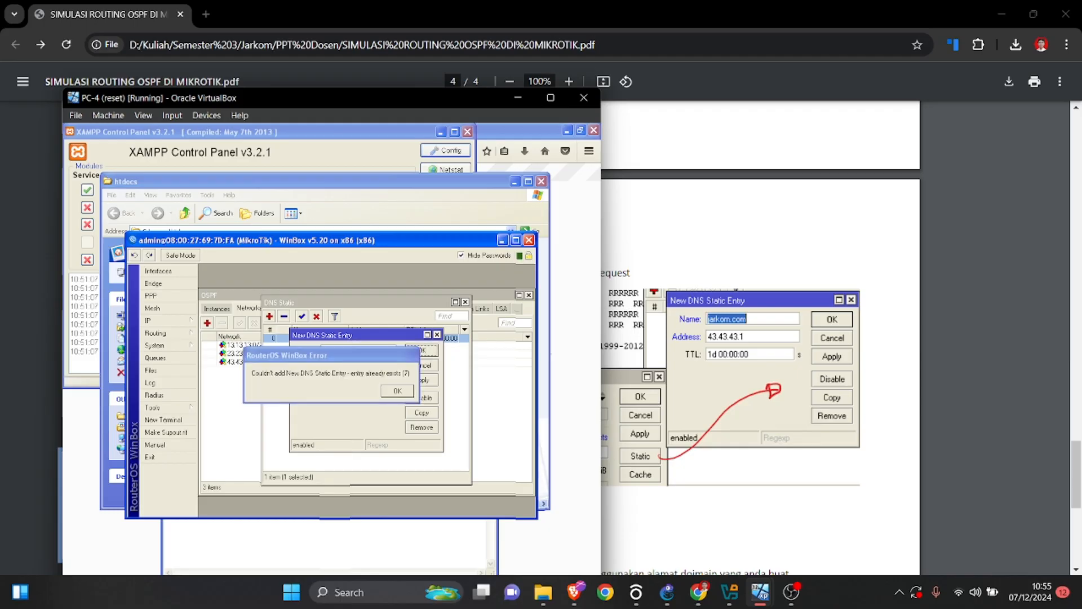
{"action": "left_click", "coordinate": [397, 391]}
{"action": "left_click", "coordinate": [421, 365]}
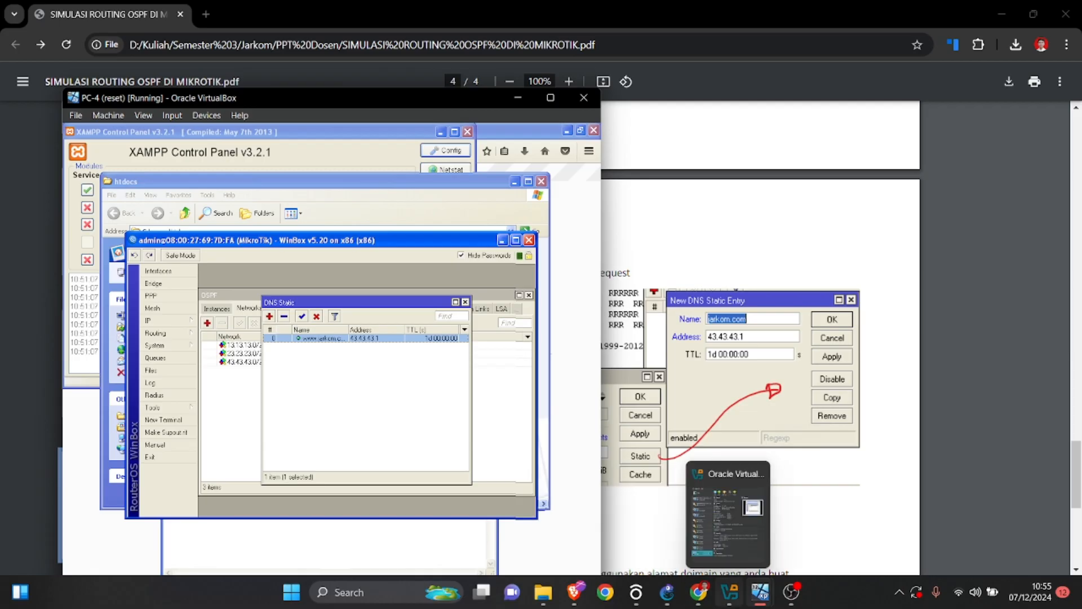
{"action": "mouse_move", "coordinate": [760, 592]}
{"action": "left_click", "coordinate": [396, 524]}
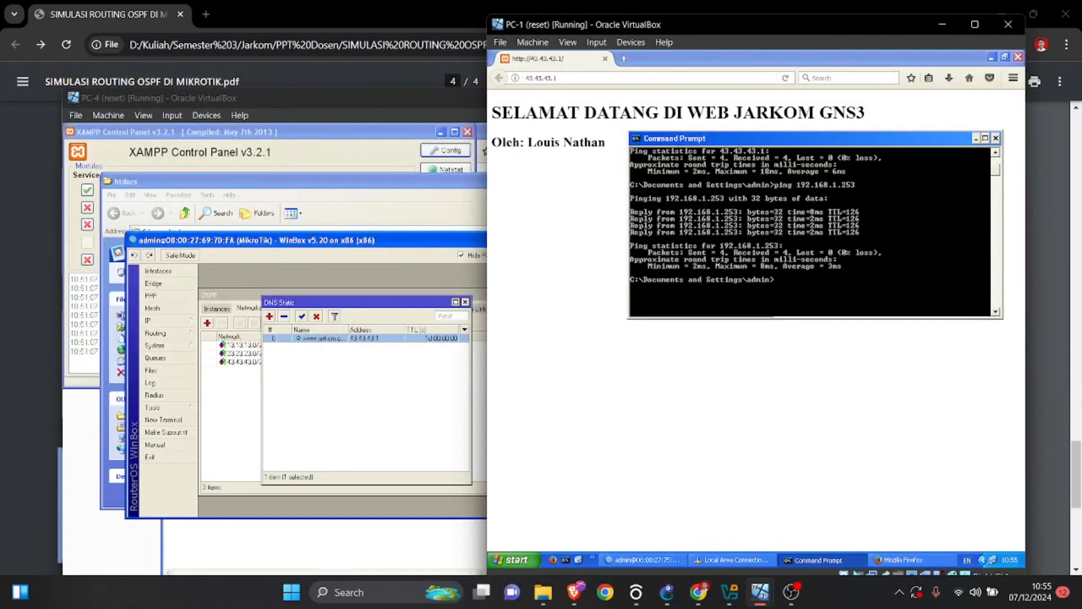
{"action": "left_click", "coordinate": [623, 58]}
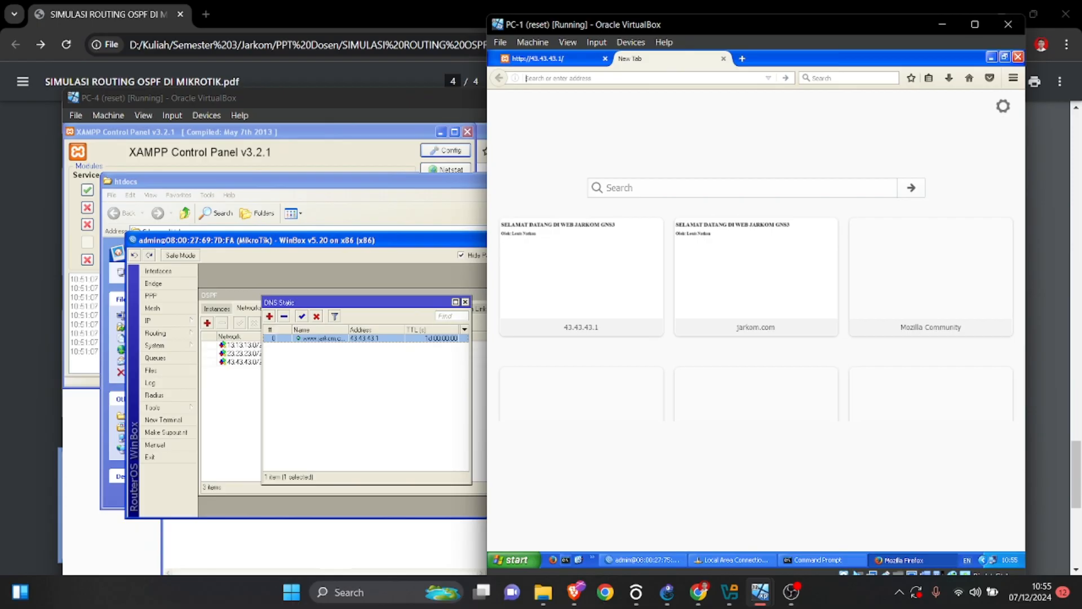
{"action": "type", "text": "www"}
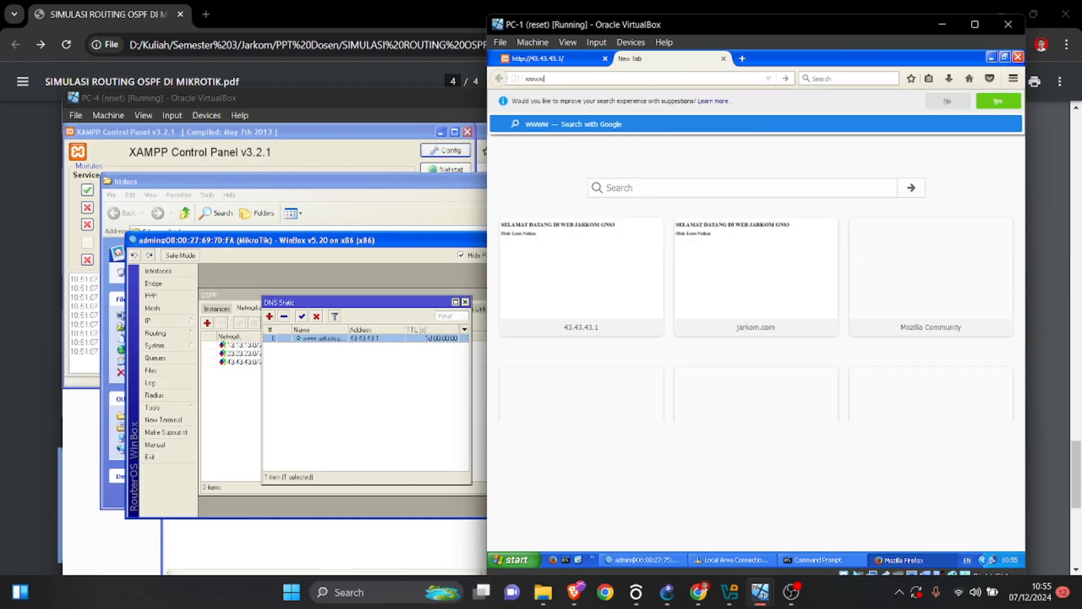
{"action": "type", "text": ".jarkom.com/"}
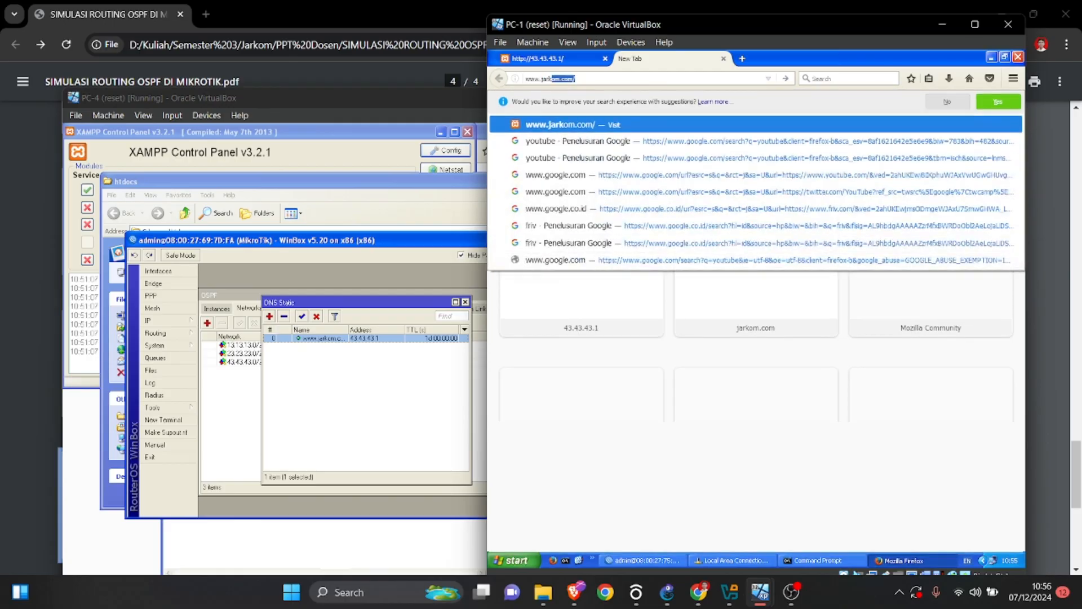
{"action": "key", "text": "Return"}
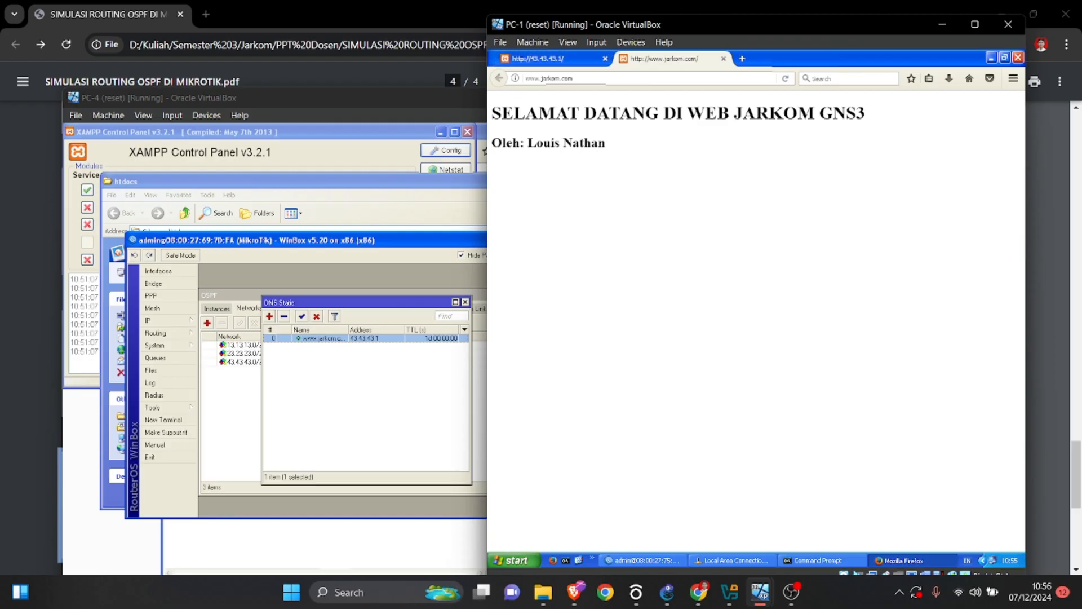
{"action": "mouse_move", "coordinate": [759, 591]}
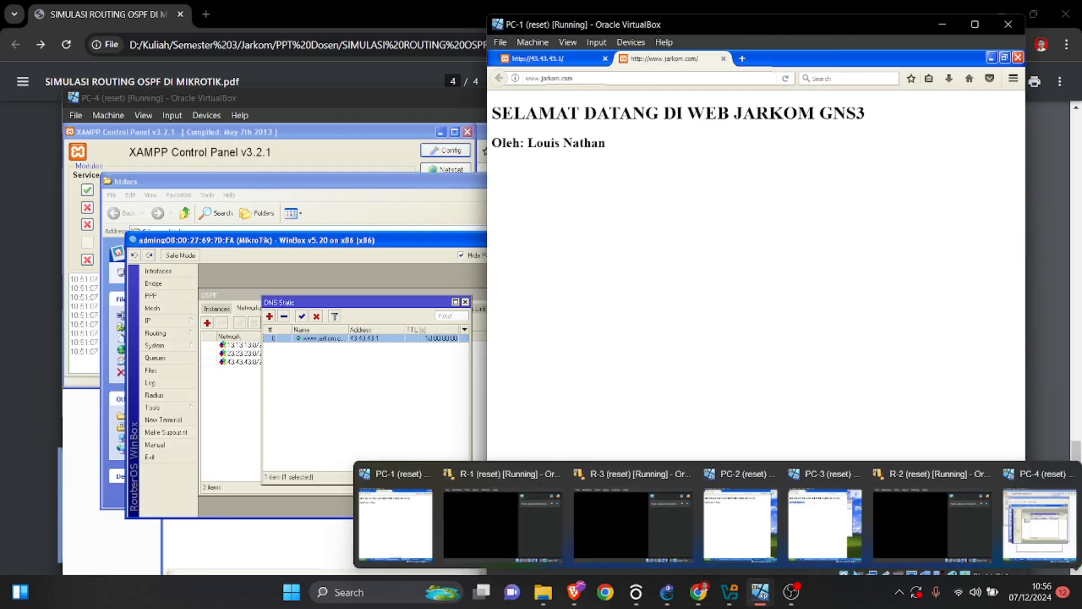
{"action": "mouse_move", "coordinate": [698, 592]}
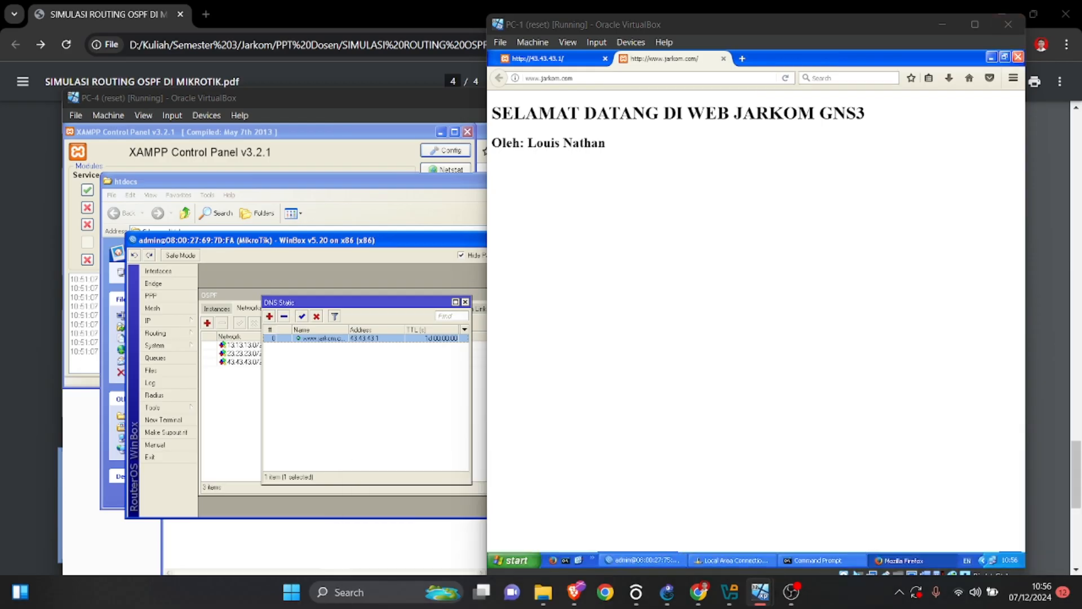
{"action": "left_click", "coordinate": [942, 24]}
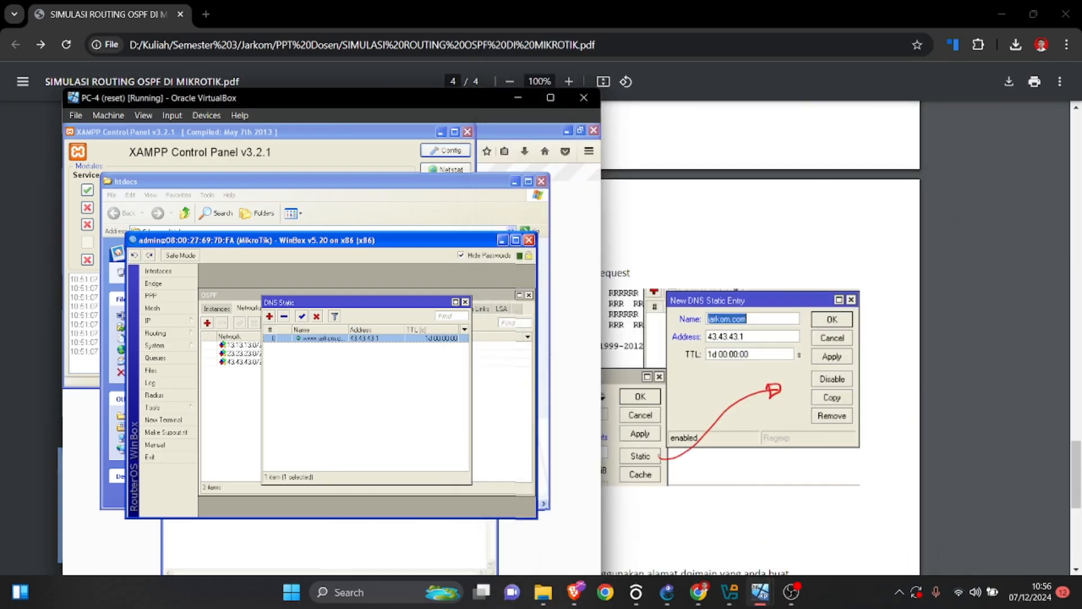
{"action": "left_click", "coordinate": [741, 523]}
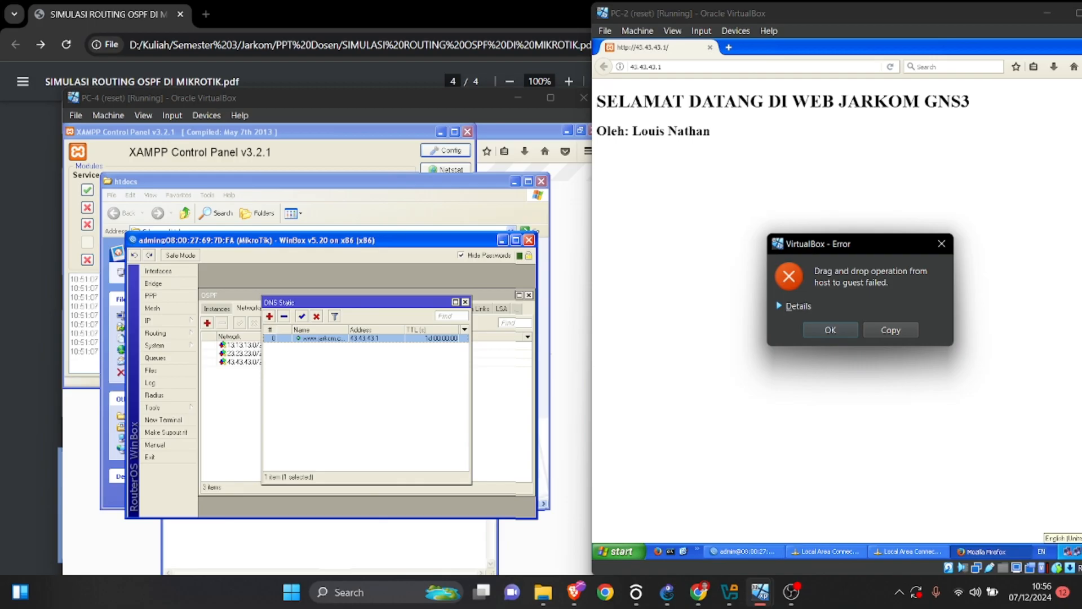
{"action": "left_click", "coordinate": [941, 244]}
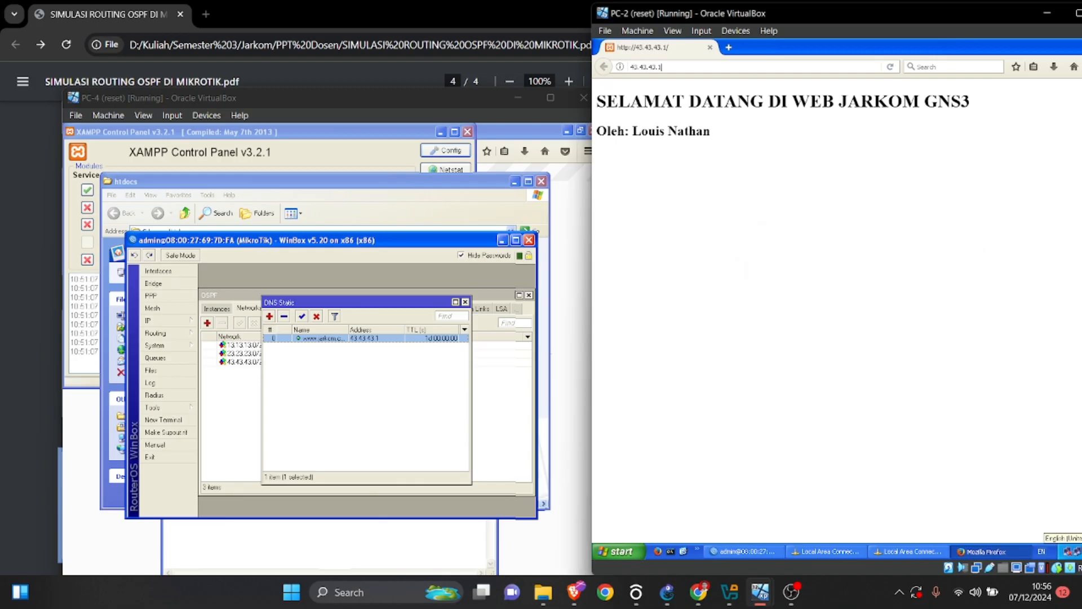
{"action": "left_click", "coordinate": [729, 47]}
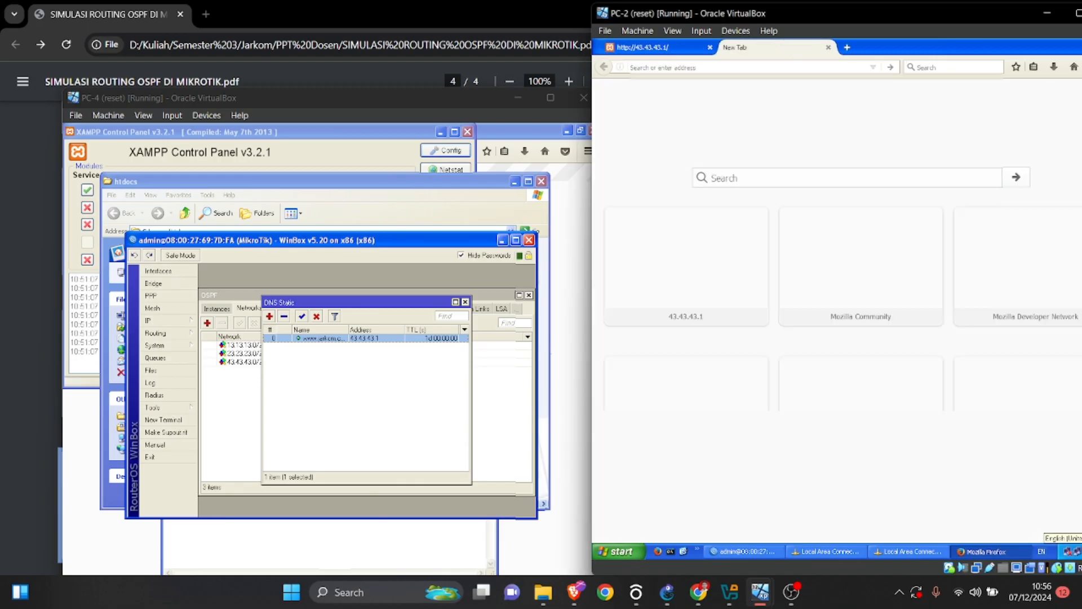
{"action": "type", "text": "w"}
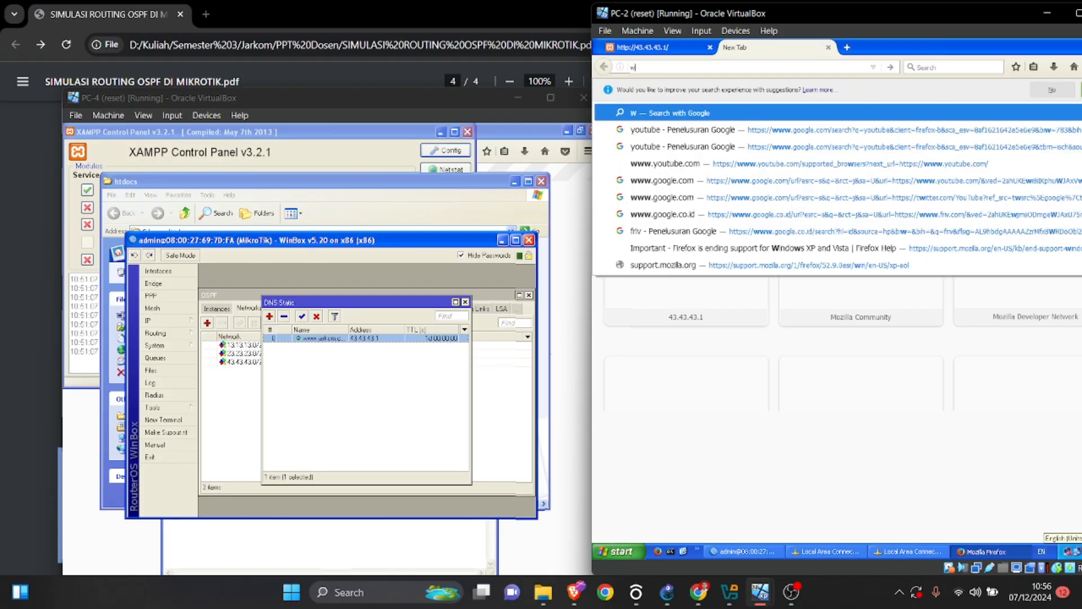
{"action": "type", "text": "ww.jarkom,."}
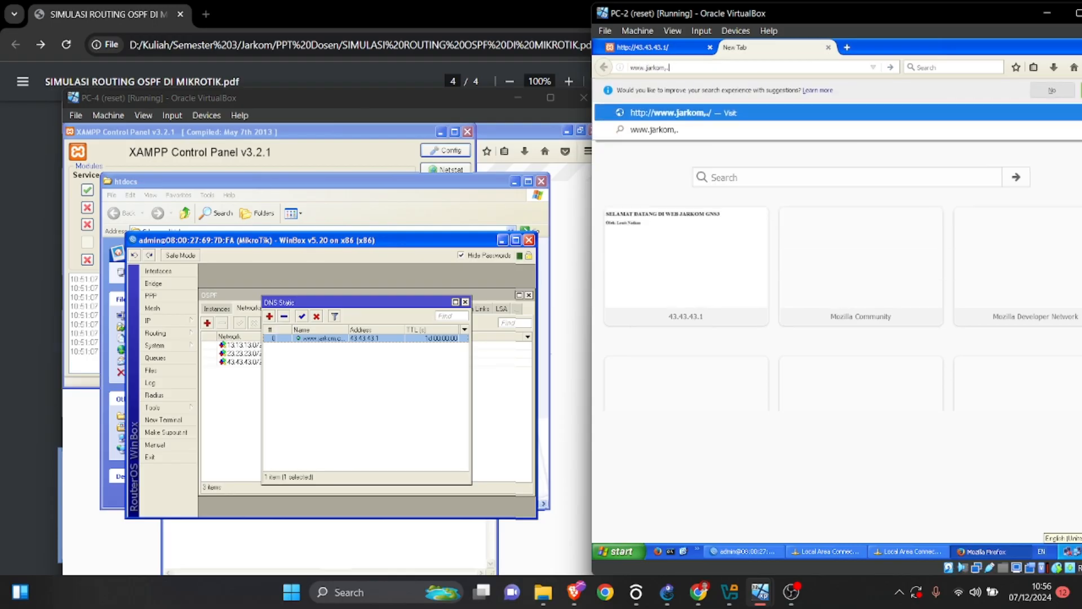
{"action": "key", "text": "BackSpace"}
{"action": "key", "text": "BackSpace"}
{"action": "type", "text": ".com"}
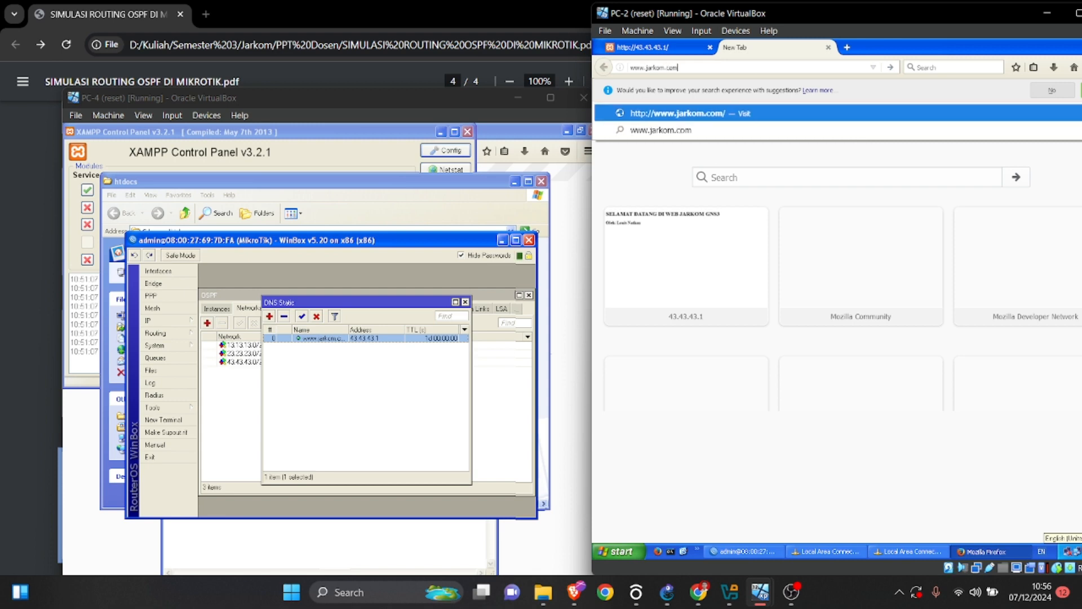
{"action": "key", "text": "Return"}
Clear the desktop of windows, dismiss the drag-and-drop error in the PC-2 window, and bring up PC-3.
{"action": "mouse_move", "coordinate": [759, 592]}
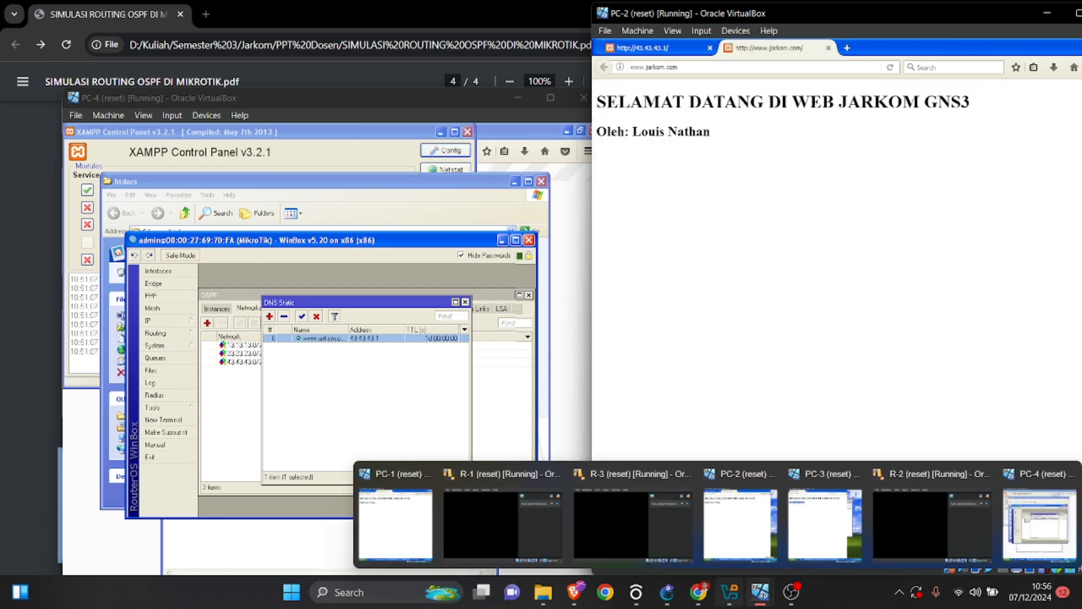
{"action": "left_click", "coordinate": [825, 524]}
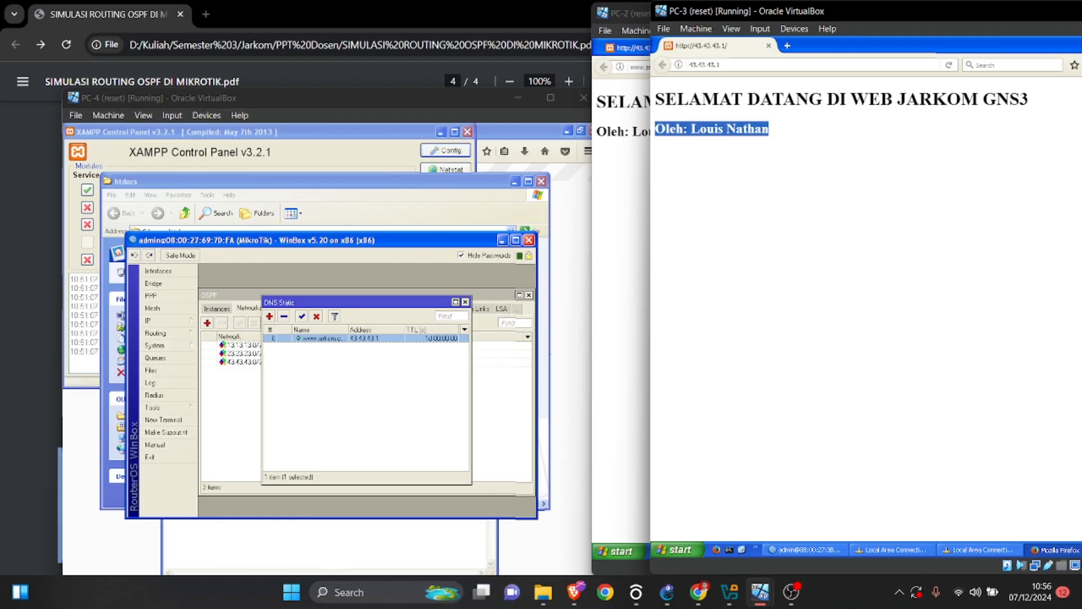
{"action": "key", "text": "super+d"}
{"action": "mouse_move", "coordinate": [760, 591]}
{"action": "left_click", "coordinate": [742, 525]}
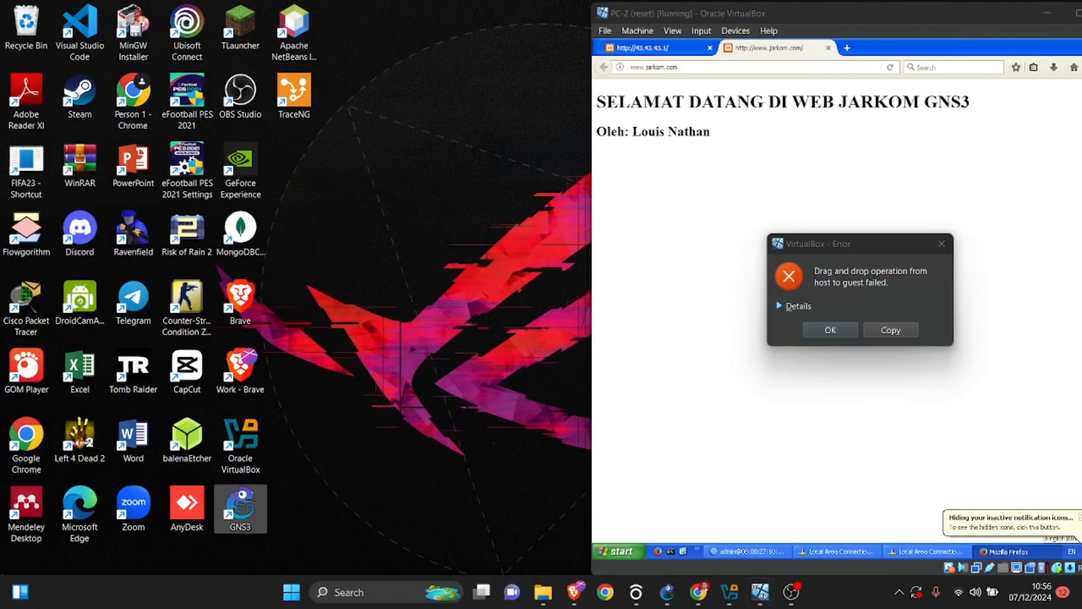
{"action": "left_click", "coordinate": [830, 330]}
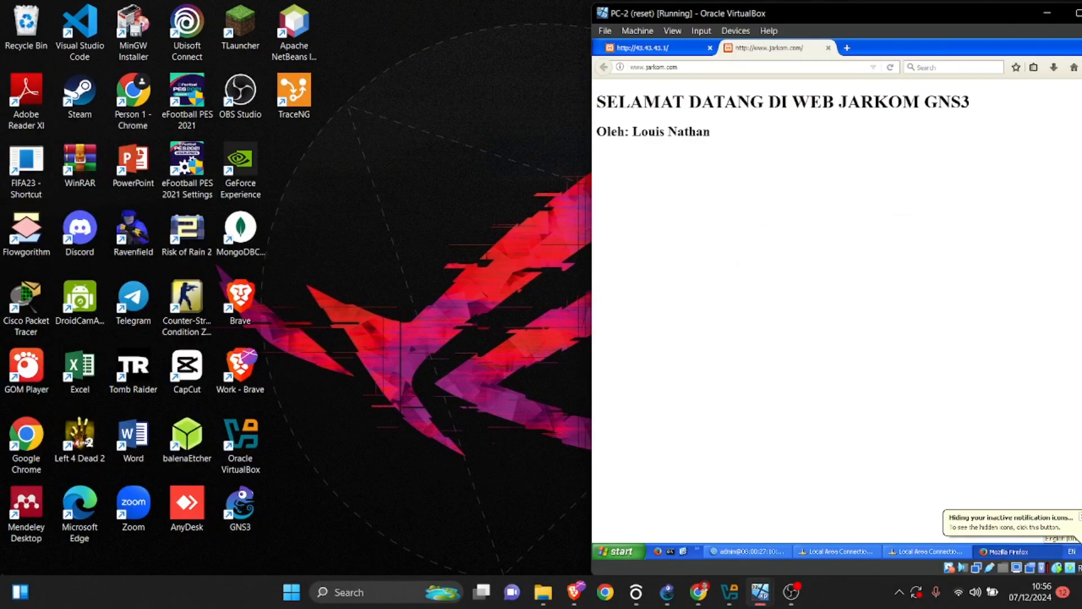
{"action": "mouse_move", "coordinate": [729, 592]}
{"action": "left_click", "coordinate": [826, 525]}
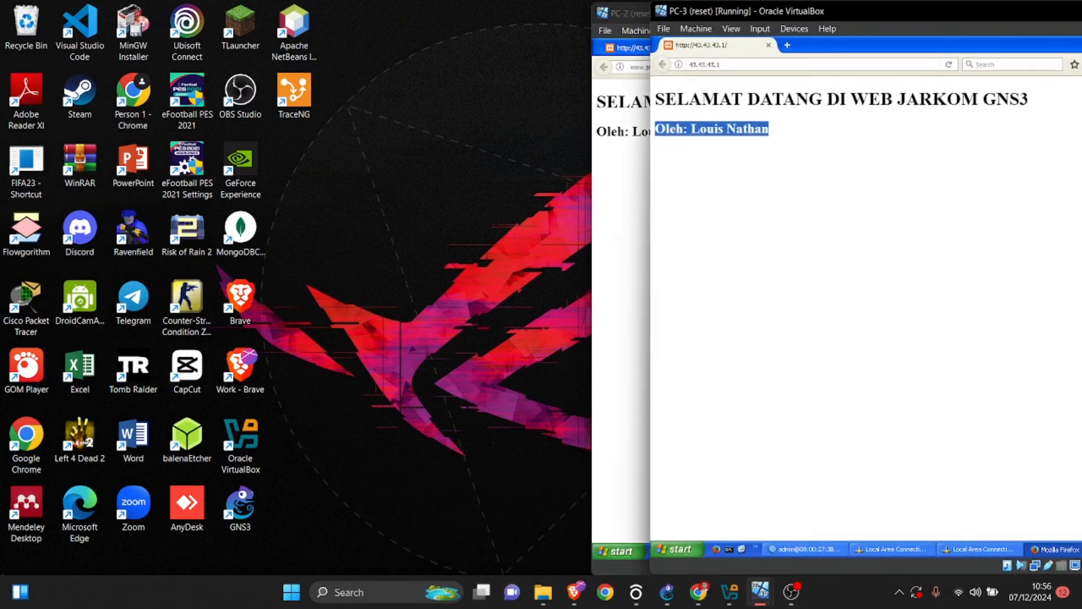
{"action": "left_click", "coordinate": [787, 45]}
{"action": "type", "text": "www."}
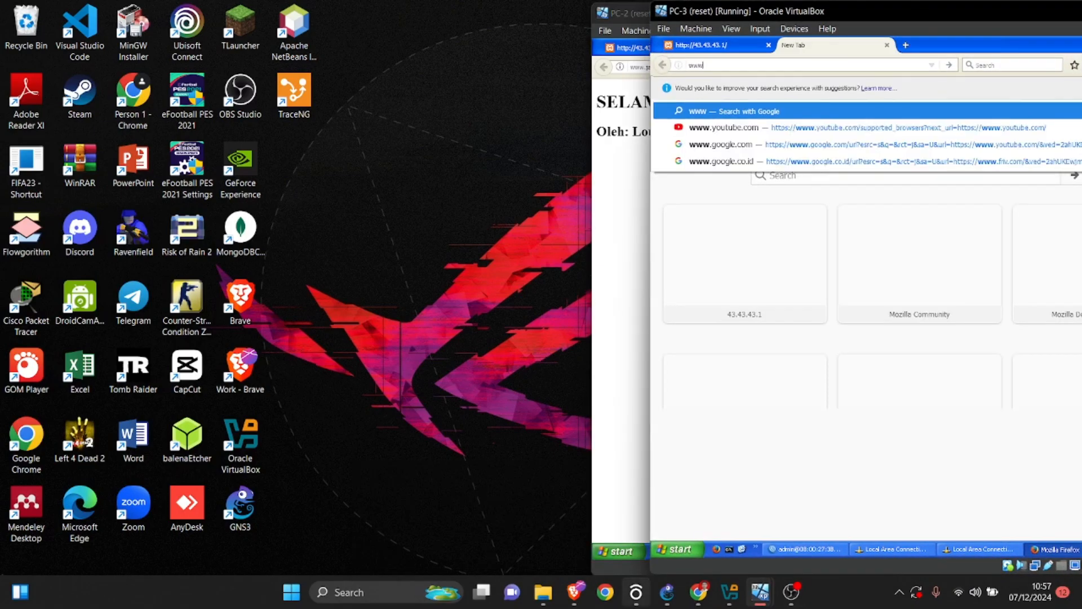
{"action": "left_click", "coordinate": [666, 592]}
{"action": "mouse_move", "coordinate": [760, 592]}
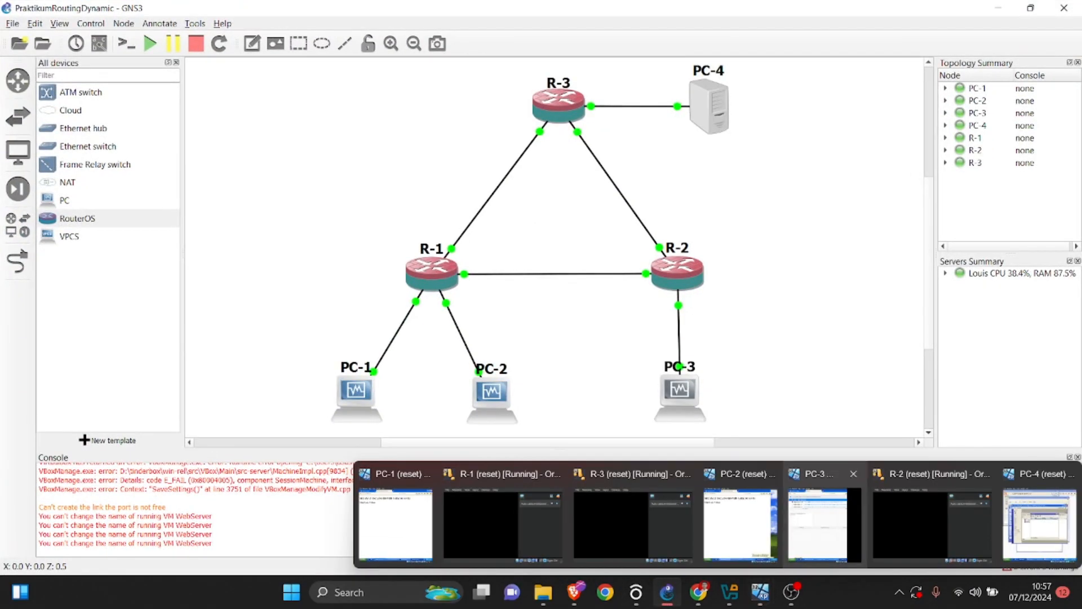
{"action": "left_click", "coordinate": [826, 525]}
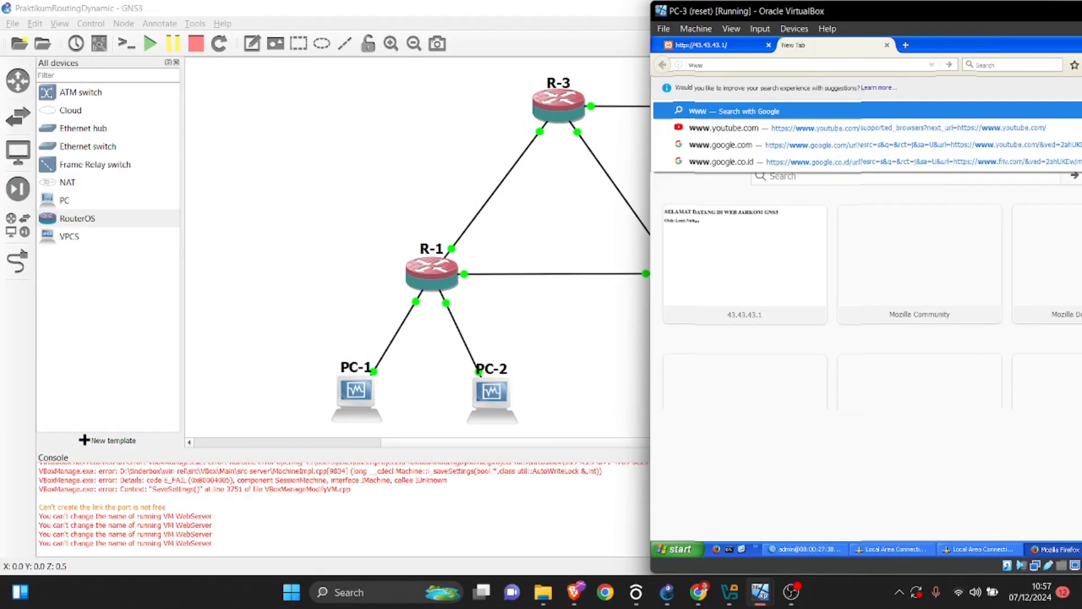
{"action": "type", "text": ".jarko"}
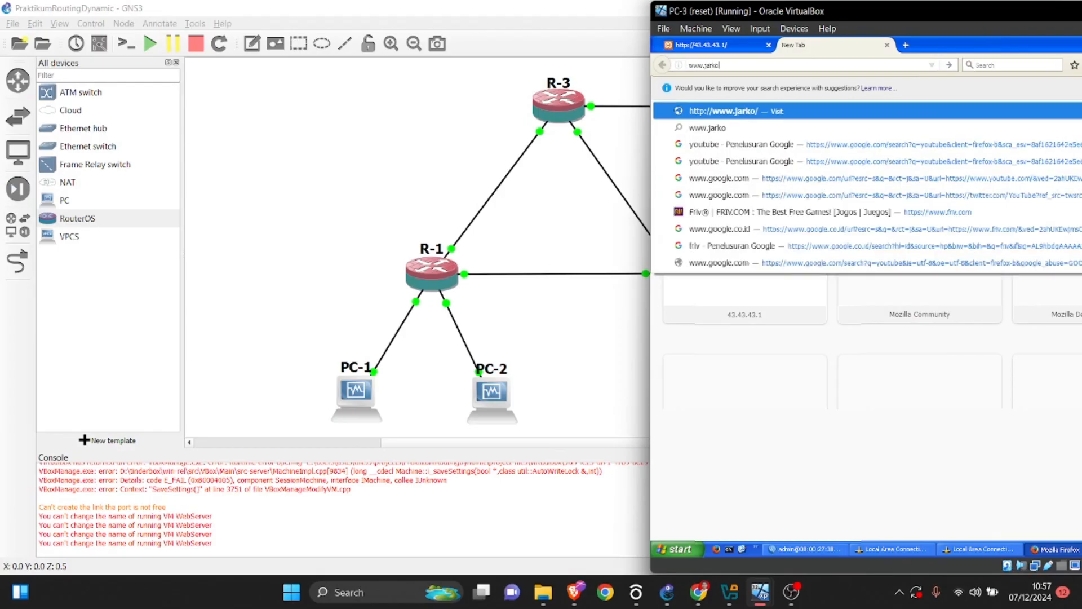
{"action": "type", "text": "m.com"}
{"action": "key", "text": "Return"}
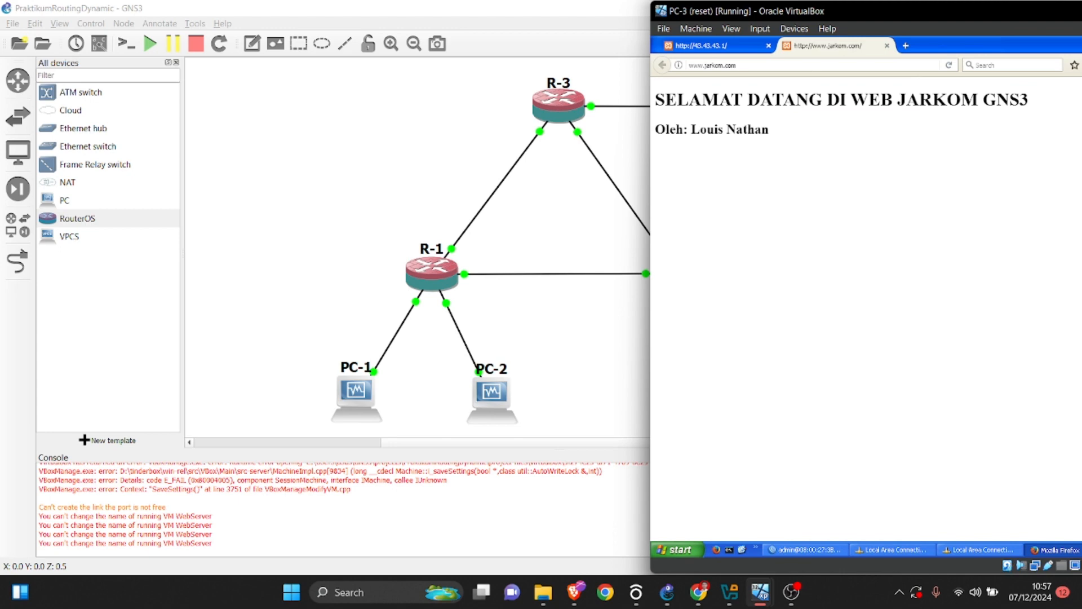
Read the static DNS and fail over instructions on the last page of the lab PDF.
{"action": "mouse_move", "coordinate": [759, 592]}
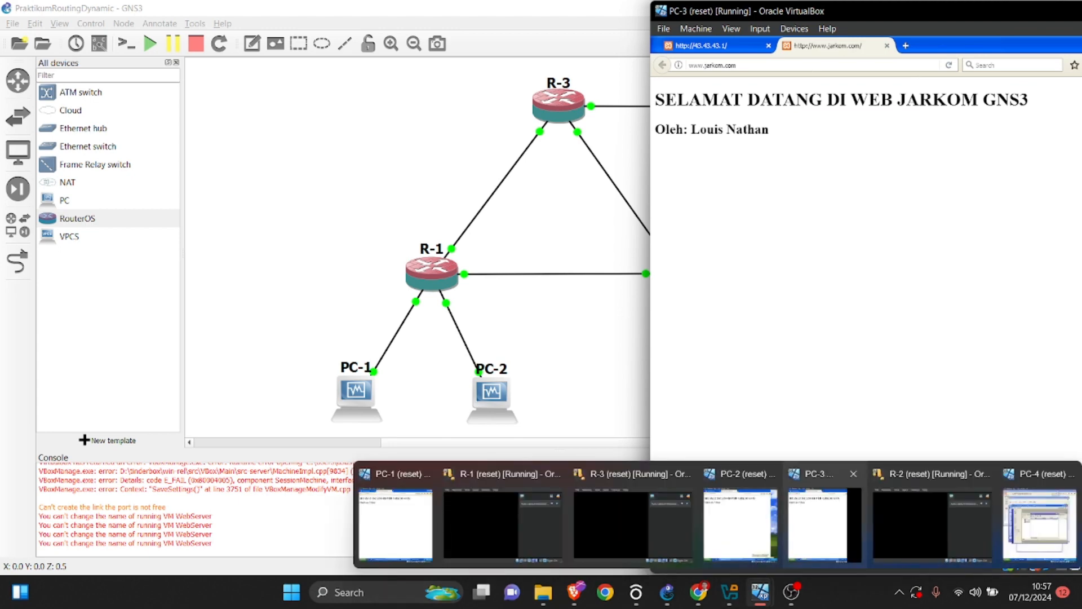
{"action": "left_click", "coordinate": [698, 591]}
{"action": "scroll", "coordinate": [641, 338], "scroll_direction": "down", "scroll_amount": 7}
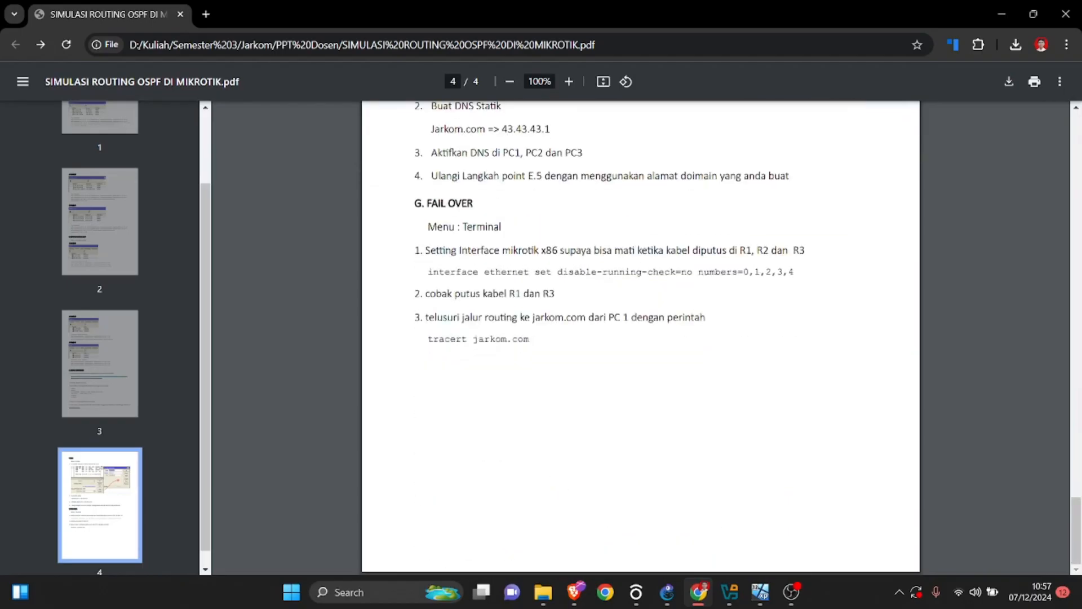
{"action": "scroll", "coordinate": [641, 338], "scroll_direction": "up", "scroll_amount": 4}
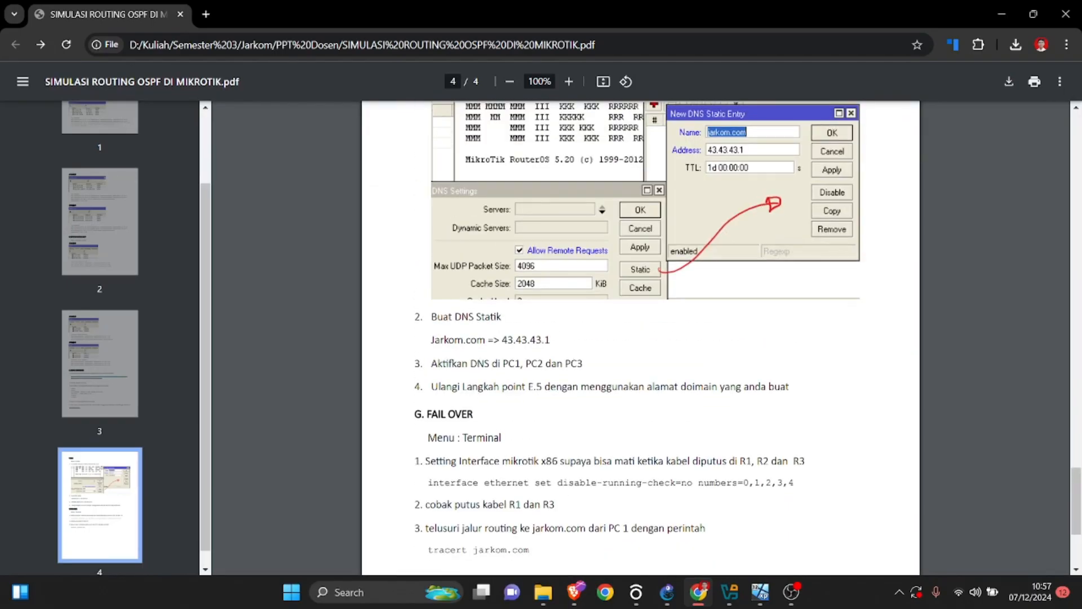
{"action": "mouse_move", "coordinate": [760, 592]}
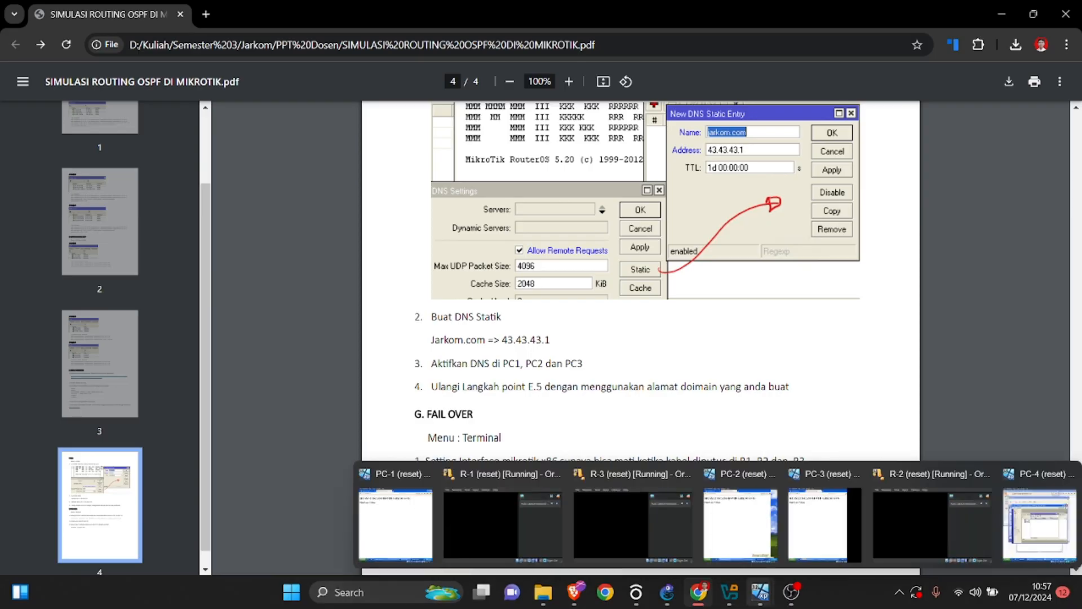
Switch to PC-1 and run tracert 43.43.43.1 in its Command Prompt.
{"action": "left_click", "coordinate": [667, 592]}
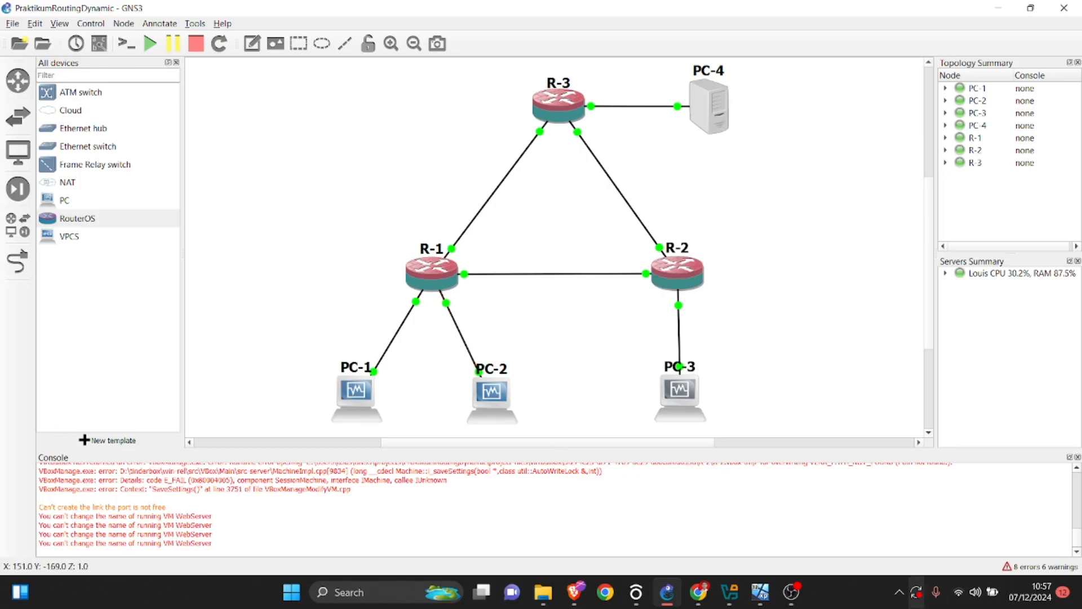
{"action": "mouse_move", "coordinate": [760, 592]}
{"action": "left_click", "coordinate": [394, 524]}
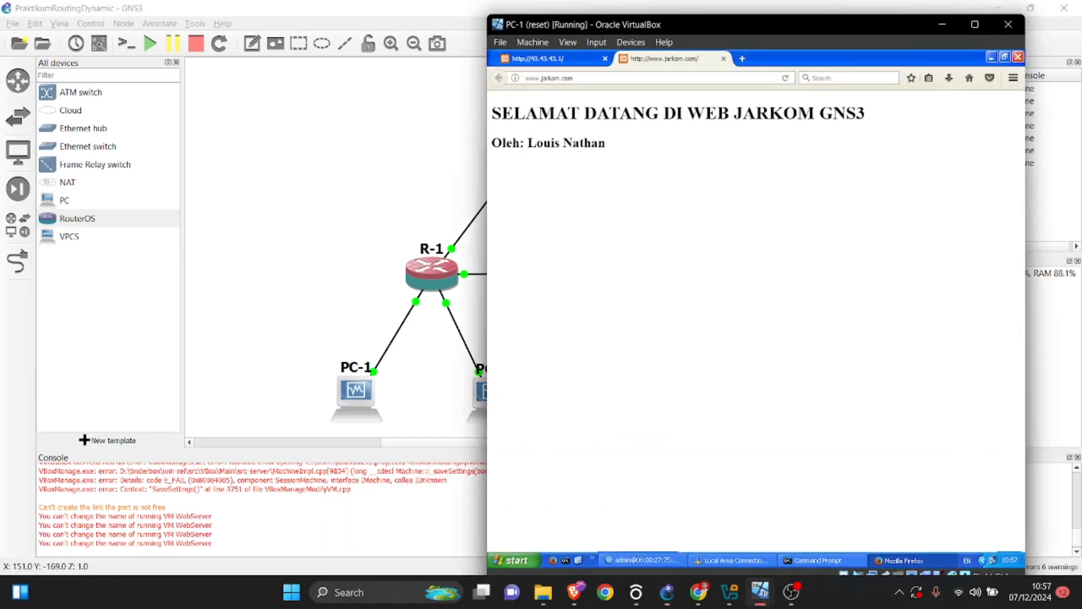
{"action": "mouse_move", "coordinate": [542, 592]}
{"action": "left_click", "coordinate": [817, 560]}
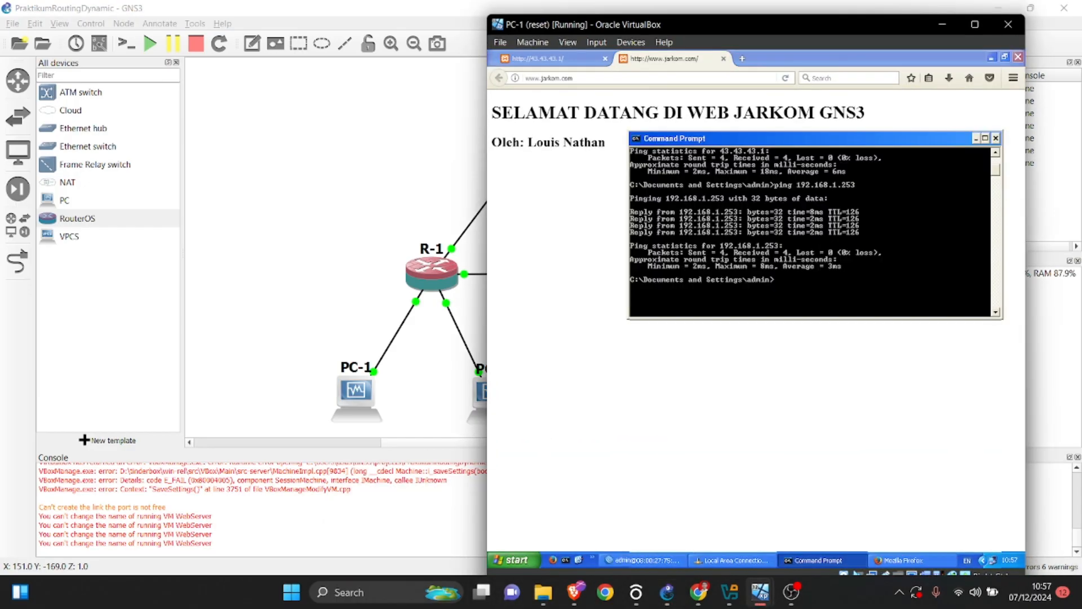
{"action": "type", "text": "tracert 43.43.43.1"}
{"action": "key", "text": "Return"}
{"action": "scroll", "coordinate": [809, 231], "scroll_direction": "down", "scroll_amount": 4}
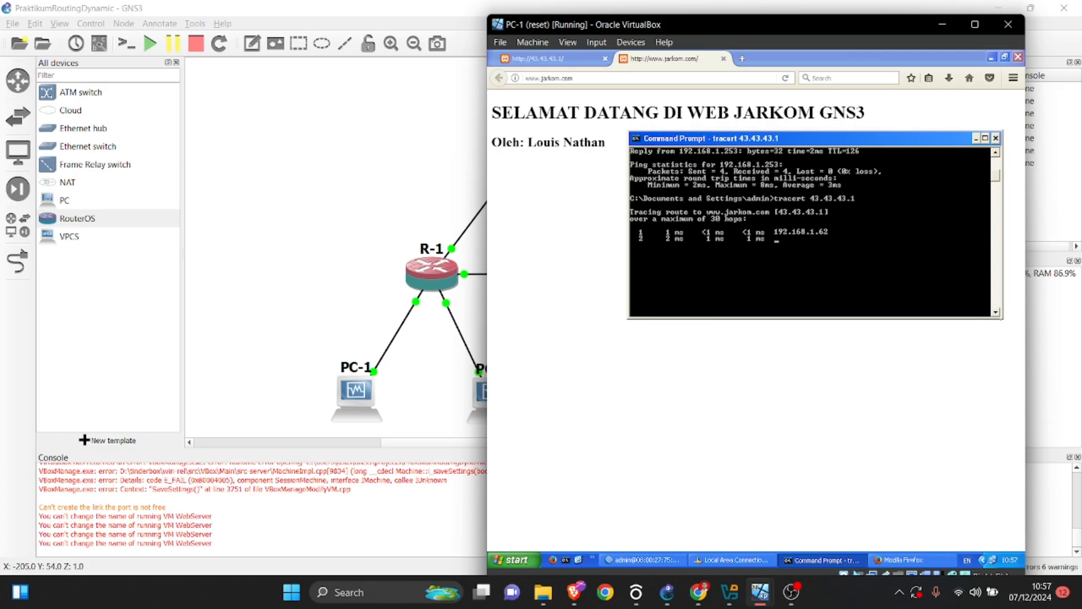
Check the network topology diagram on the lab PDF's first page and return to the route trace on PC-1.
{"action": "left_click", "coordinate": [352, 287]}
{"action": "left_click", "coordinate": [698, 591]}
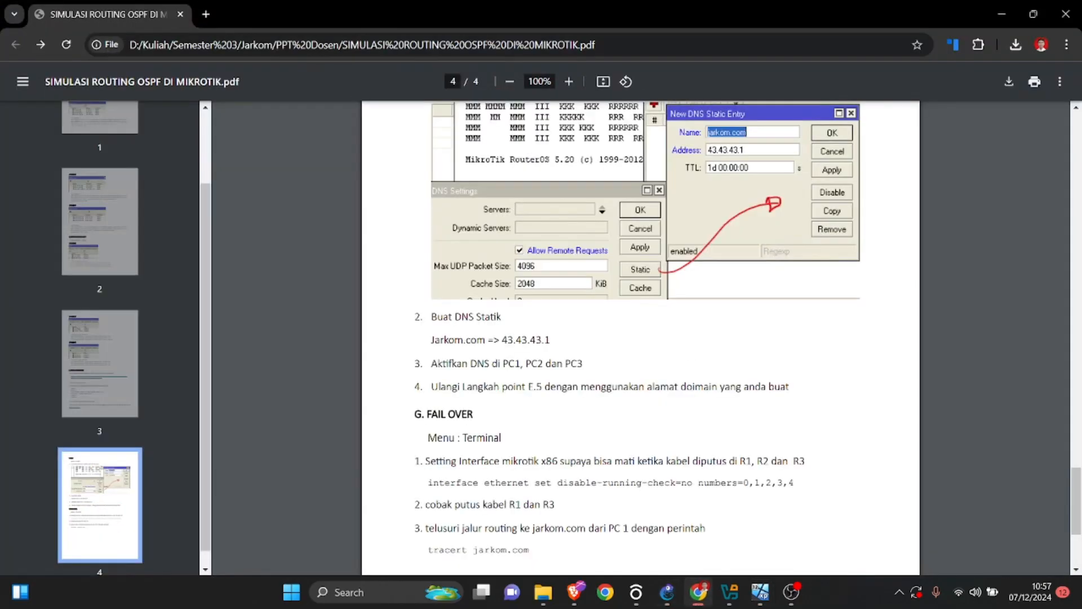
{"action": "scroll", "coordinate": [640, 338], "scroll_direction": "up", "scroll_amount": 7}
{"action": "scroll", "coordinate": [640, 338], "scroll_direction": "up", "scroll_amount": 20}
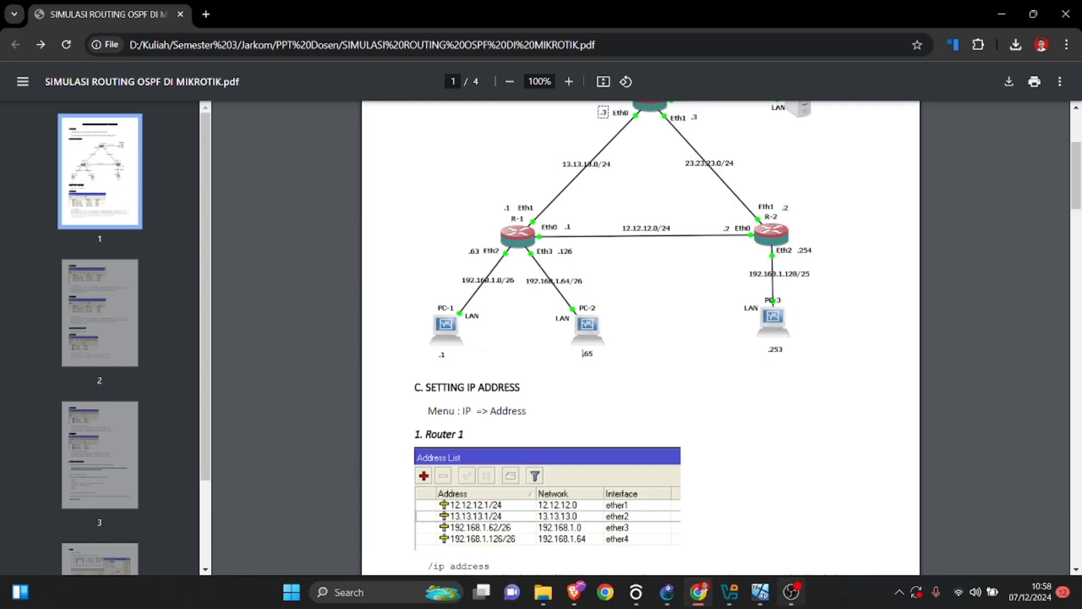
{"action": "mouse_move", "coordinate": [760, 591]}
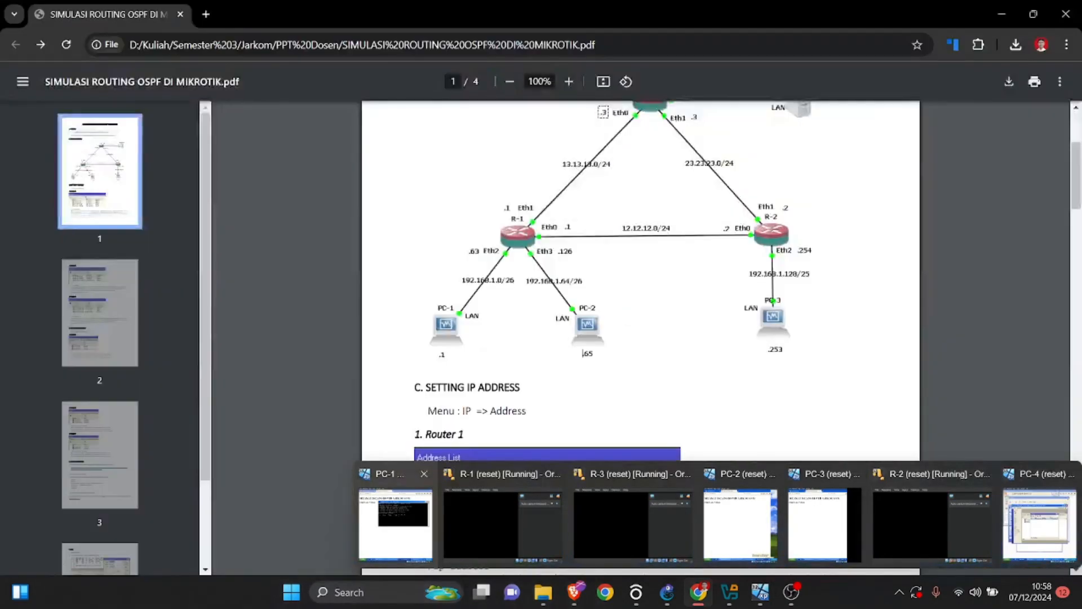
{"action": "left_click", "coordinate": [395, 524]}
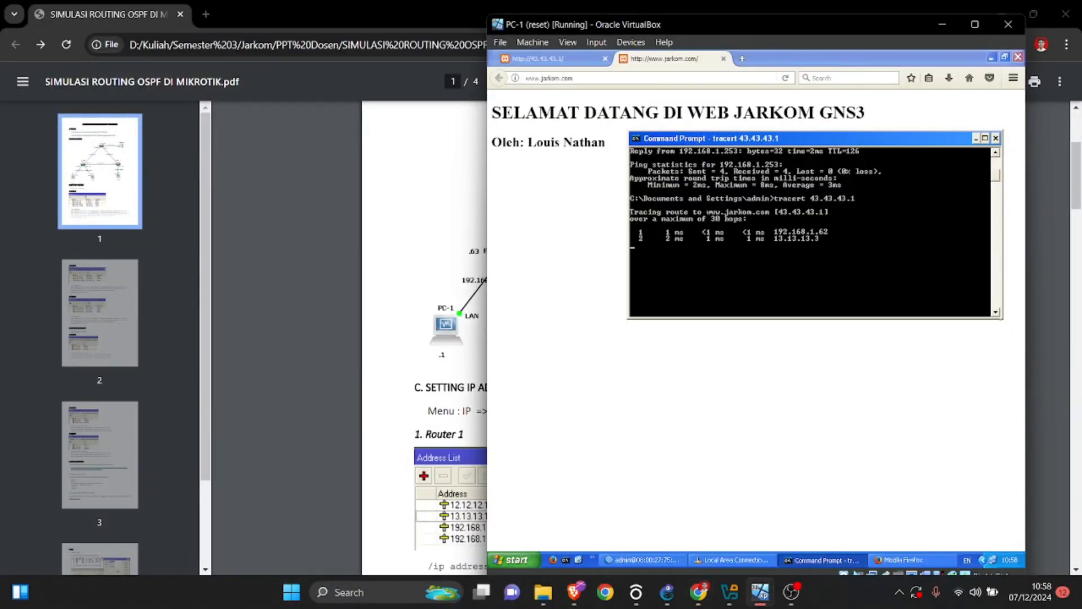
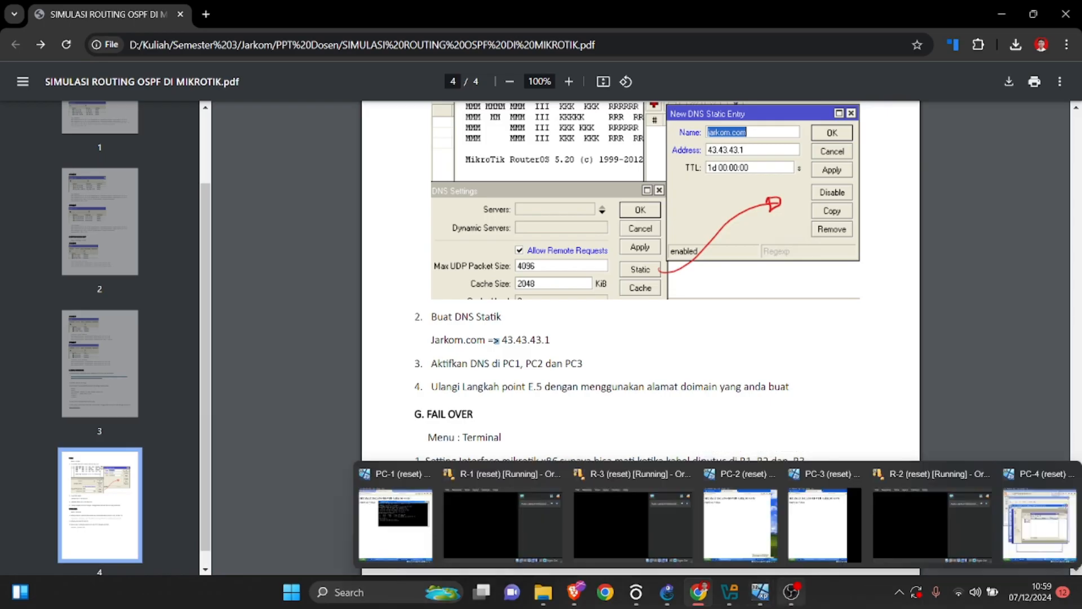
Switch to PC-1, move its window up beside the lab PDF, and bring the WinBox terminal to the front.
{"action": "mouse_move", "coordinate": [760, 592]}
{"action": "left_click", "coordinate": [395, 524]}
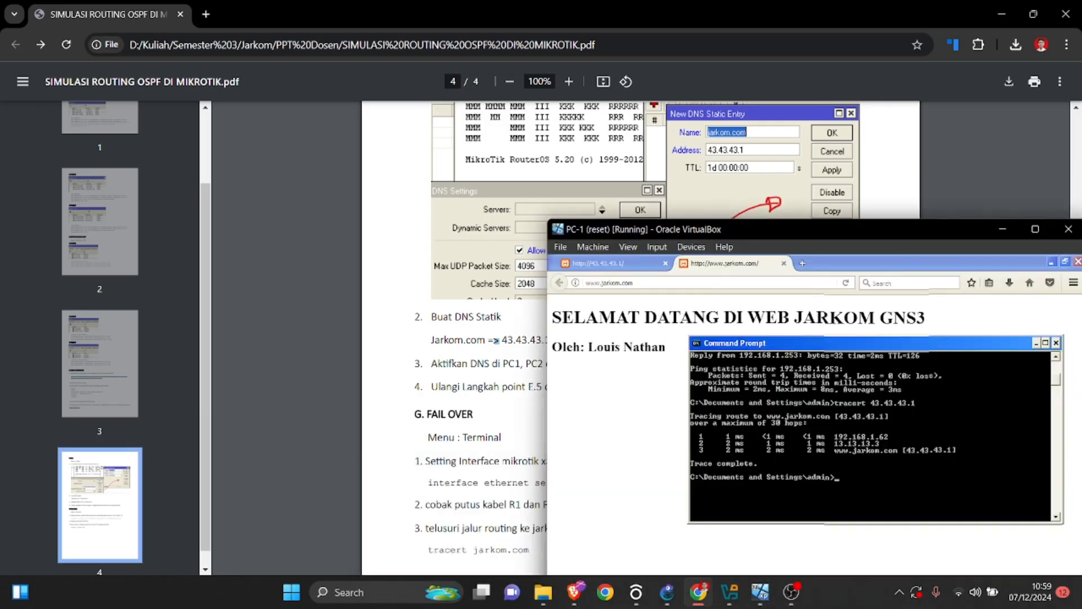
{"action": "left_click_drag", "start_coordinate": [912, 358], "coordinate": [834, 92]}
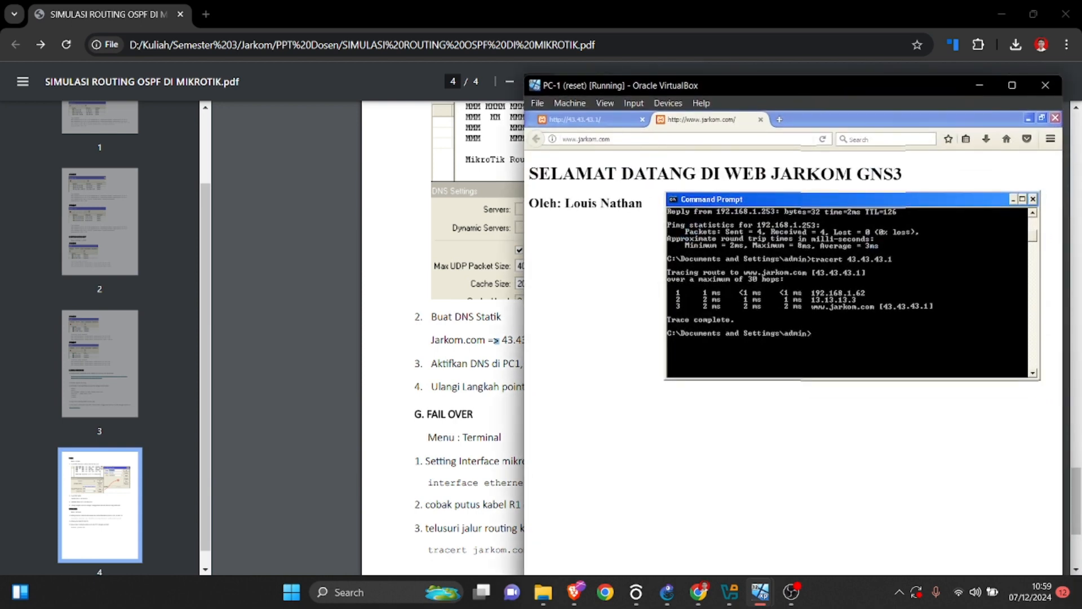
{"action": "left_click_drag", "start_coordinate": [834, 92], "coordinate": [841, 44]}
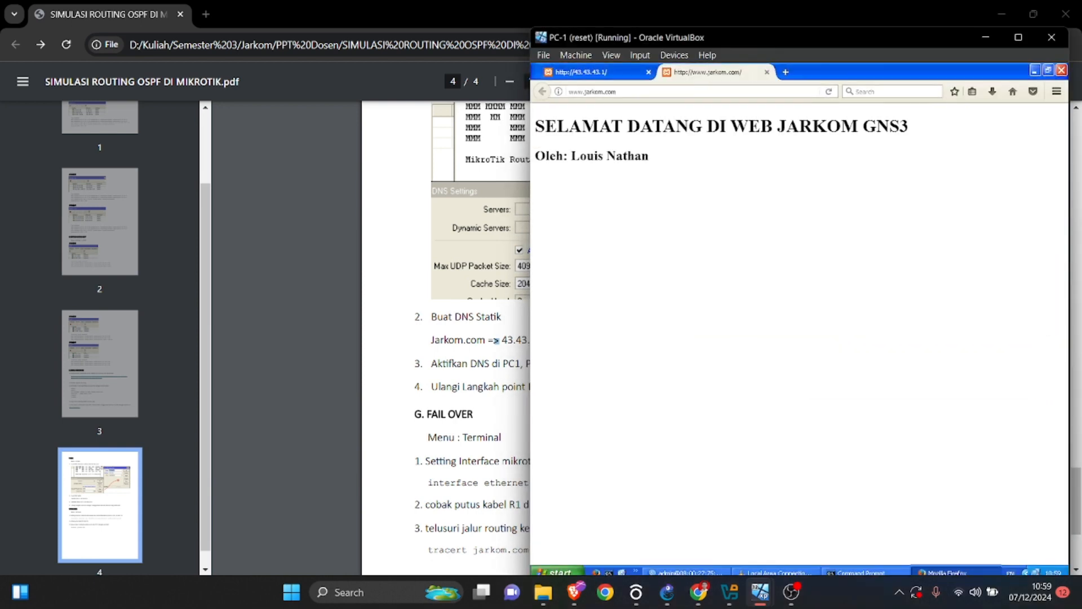
{"action": "left_click", "coordinate": [686, 572]}
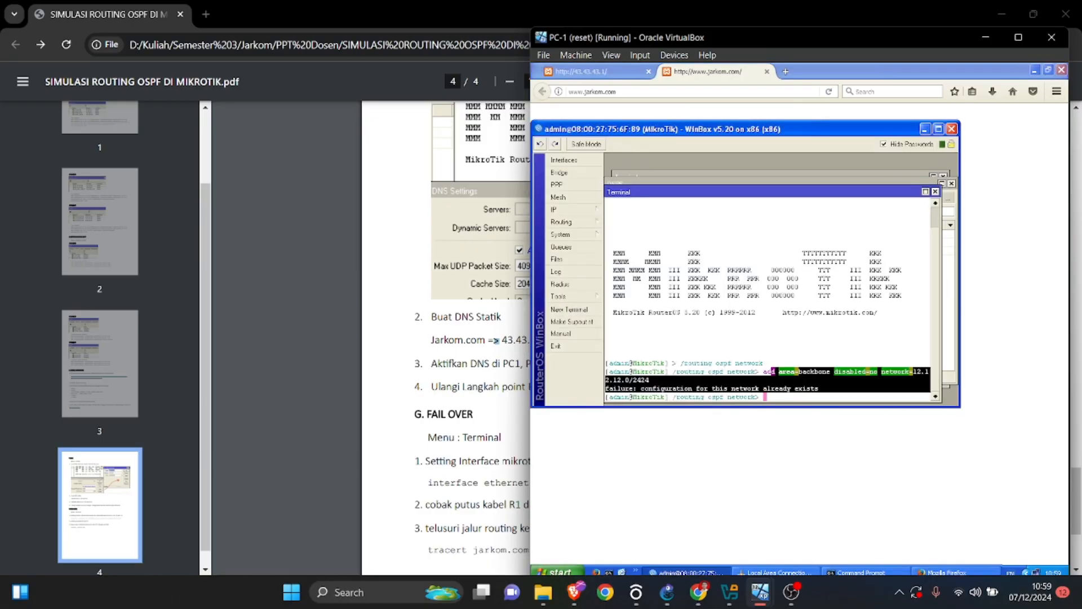
Copy the command "interface ethernet set disable-running-check=no numbers=0,1,2,3,4" from the PDF's Fail Over section and return to PC-1.
{"action": "left_click", "coordinate": [451, 438]}
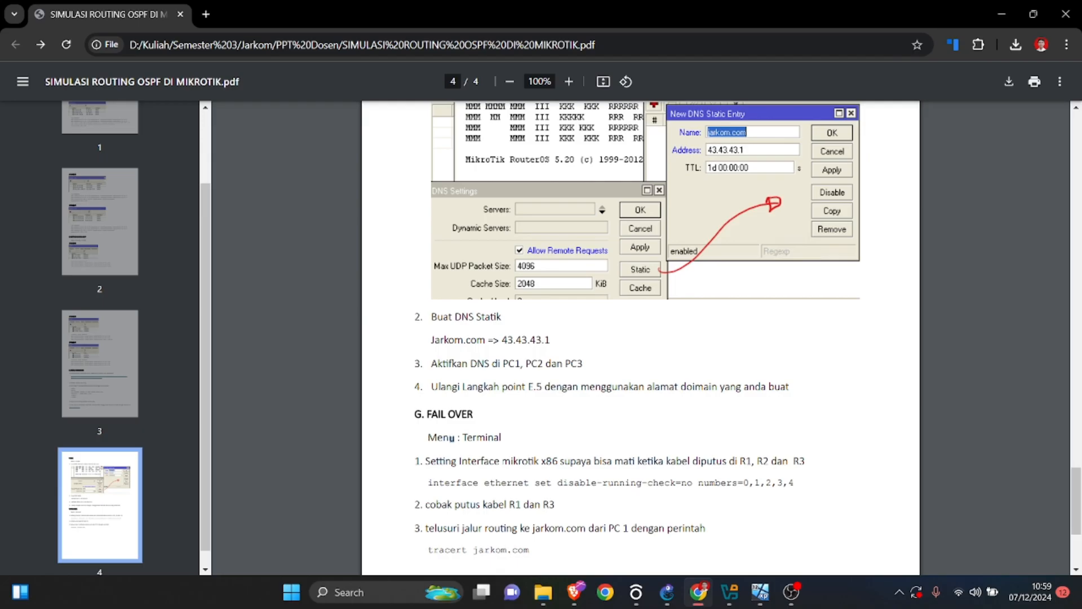
{"action": "left_click_drag", "start_coordinate": [428, 482], "coordinate": [793, 484]}
{"action": "right_click", "coordinate": [792, 483]}
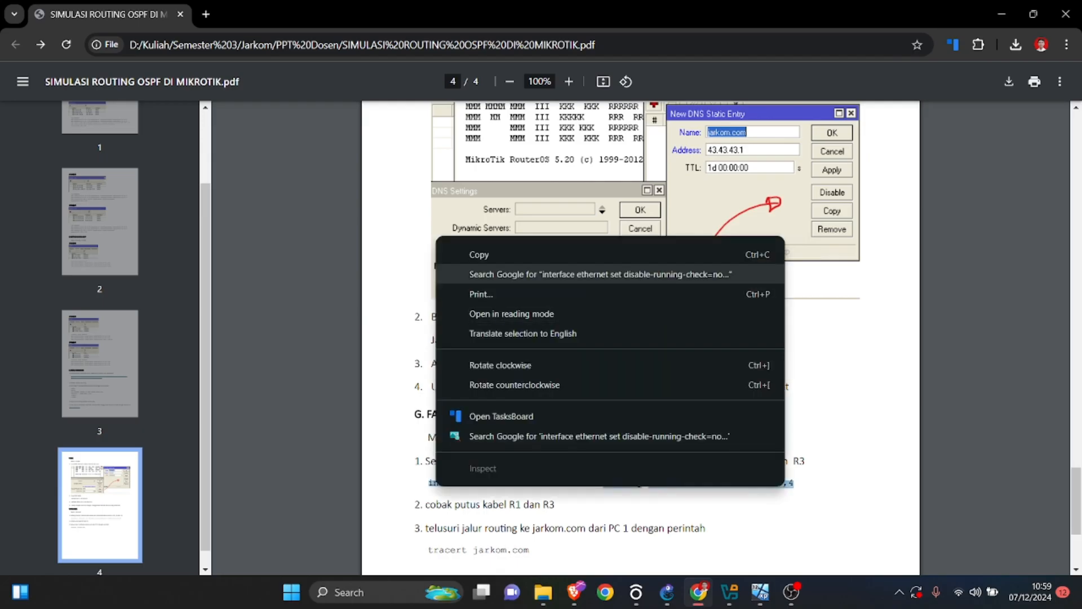
{"action": "left_click", "coordinate": [610, 255]}
{"action": "mouse_move", "coordinate": [760, 592]}
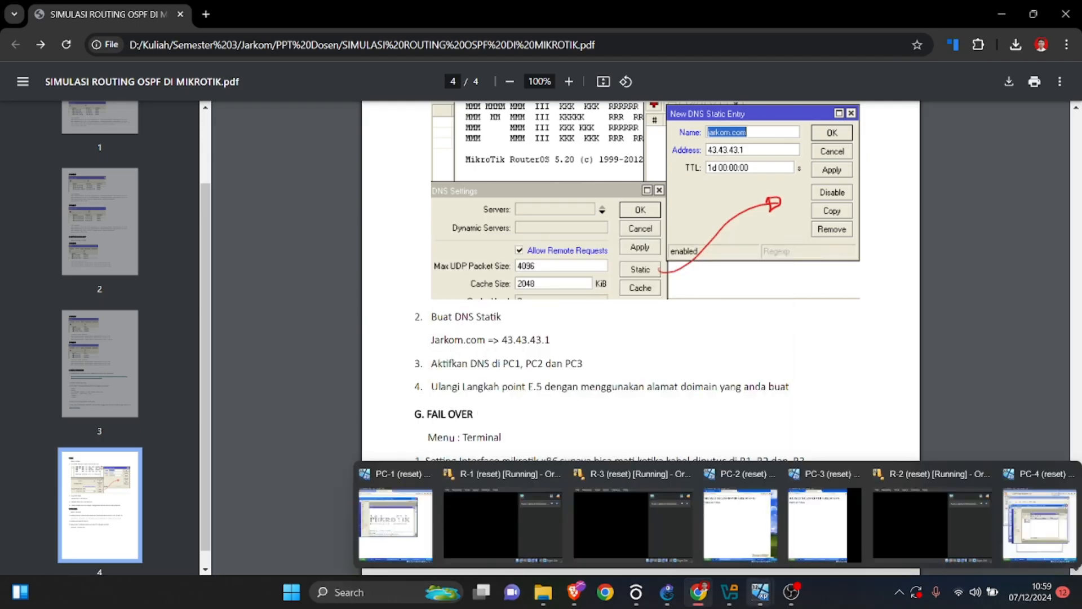
{"action": "left_click", "coordinate": [396, 518]}
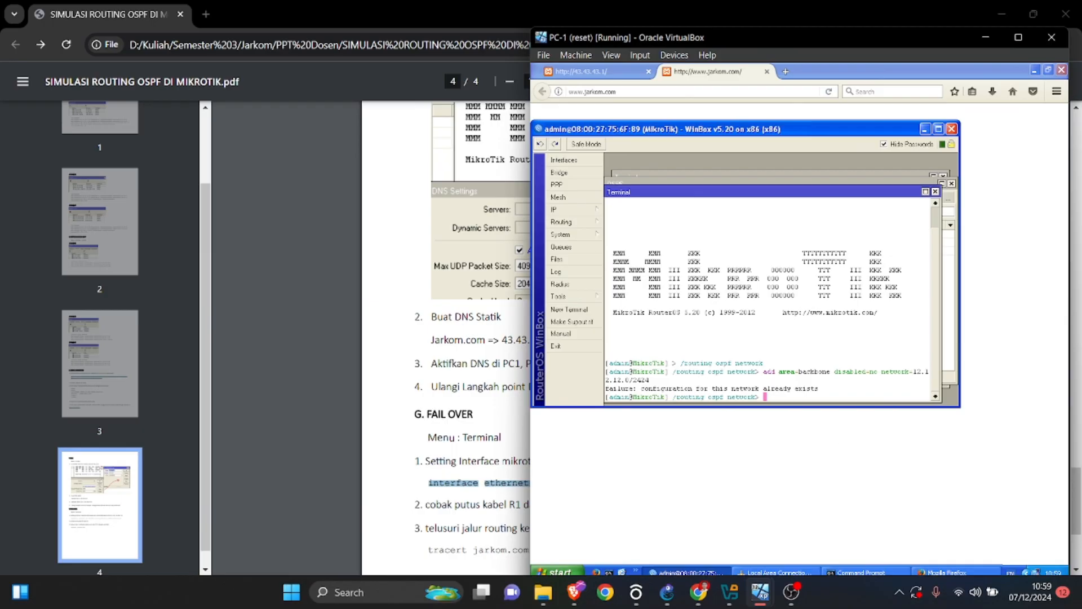
Try to leave the routing ospf network context in PC-1's WinBox terminal with del, exit and /exit.
{"action": "right_click", "coordinate": [778, 393]}
{"action": "left_click", "coordinate": [799, 432]}
{"action": "type", "text": "/de;"}
{"action": "key", "text": "Return"}
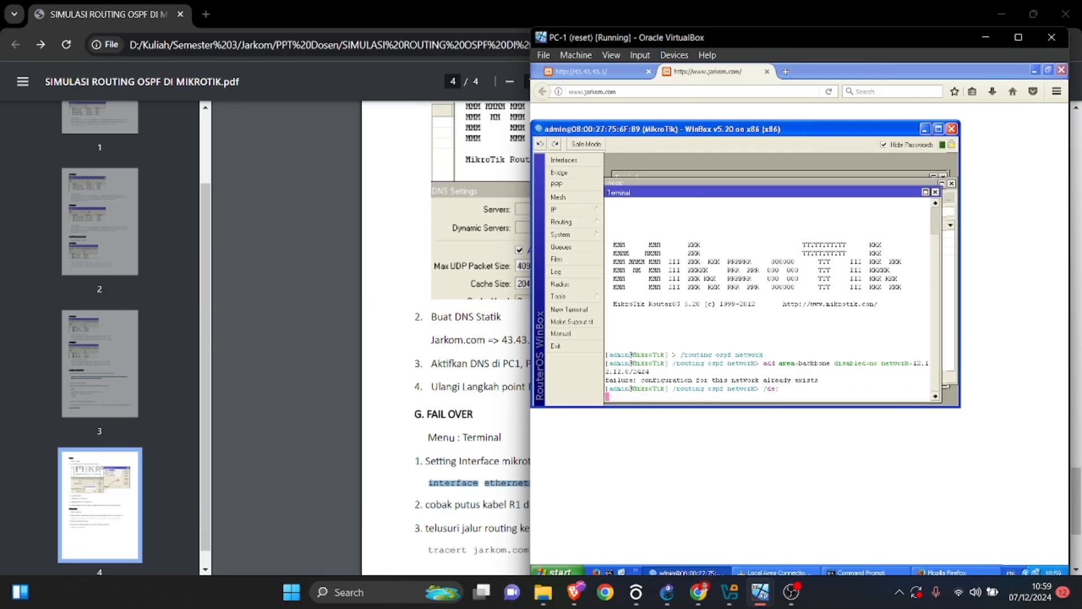
{"action": "type", "text": "de;"}
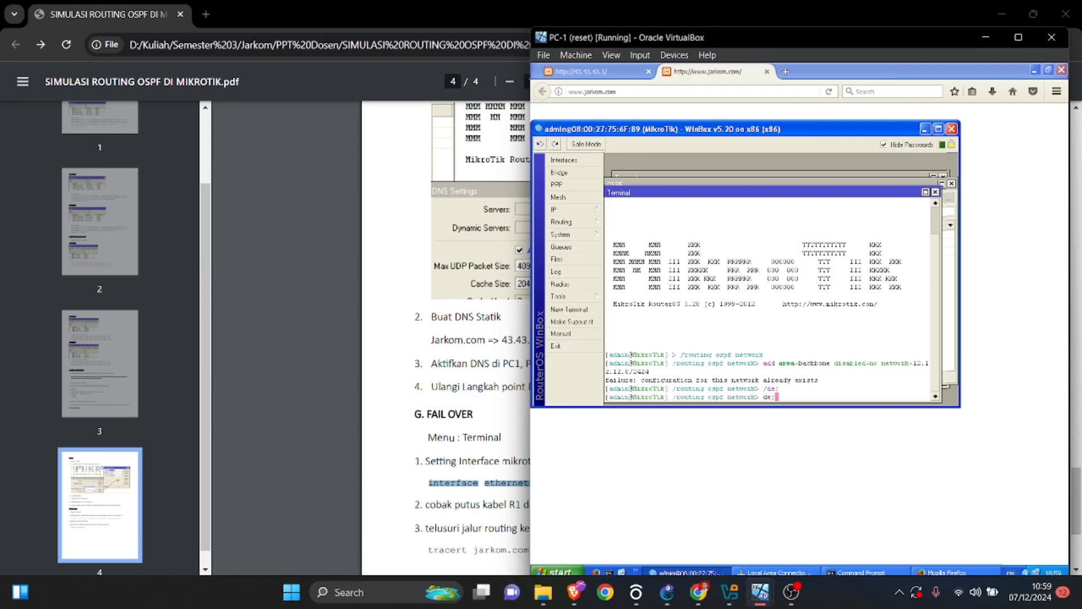
{"action": "key", "text": "BackSpace"}
{"action": "type", "text": "l"}
{"action": "key", "text": "Return"}
{"action": "type", "text": "ex"}
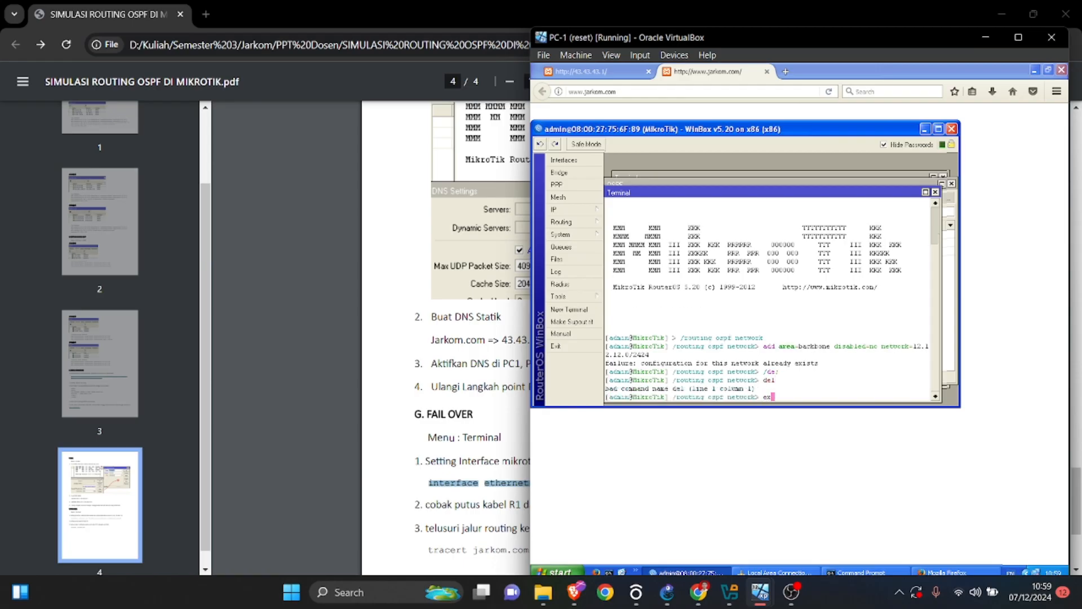
{"action": "type", "text": "it"}
{"action": "key", "text": "Return"}
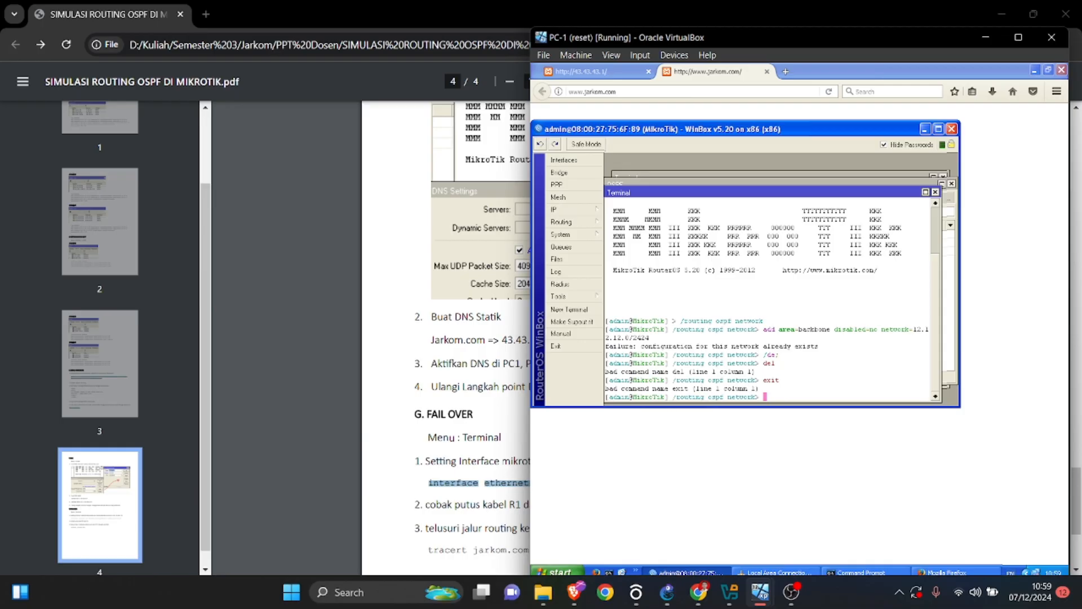
{"action": "type", "text": "/exit"}
{"action": "key", "text": "Return"}
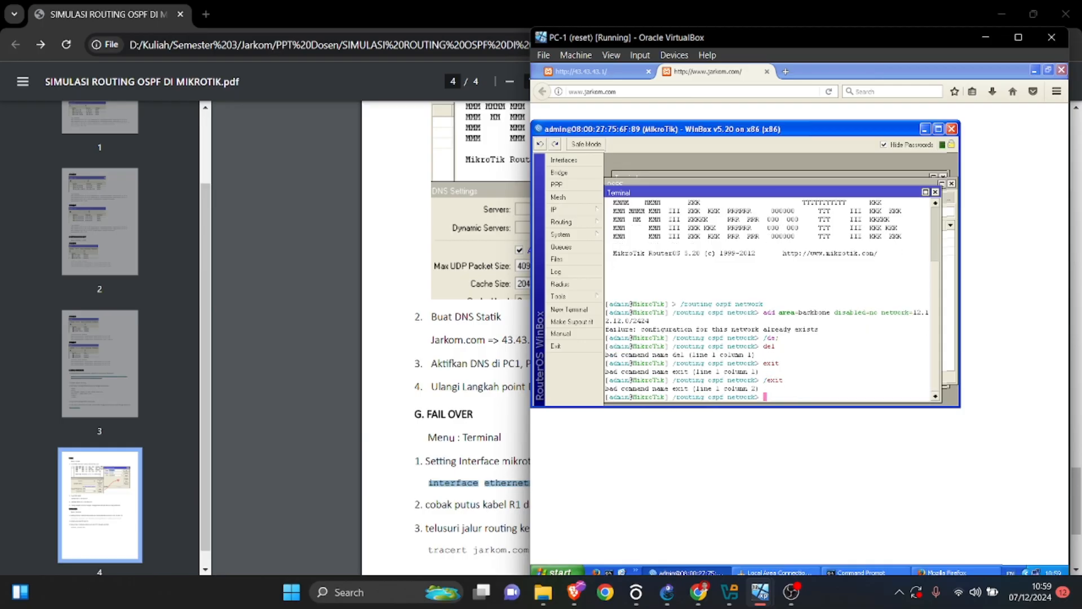
Try to run the copied interface command in the routing ospf network context, and close that terminal.
{"action": "right_click", "coordinate": [776, 397]}
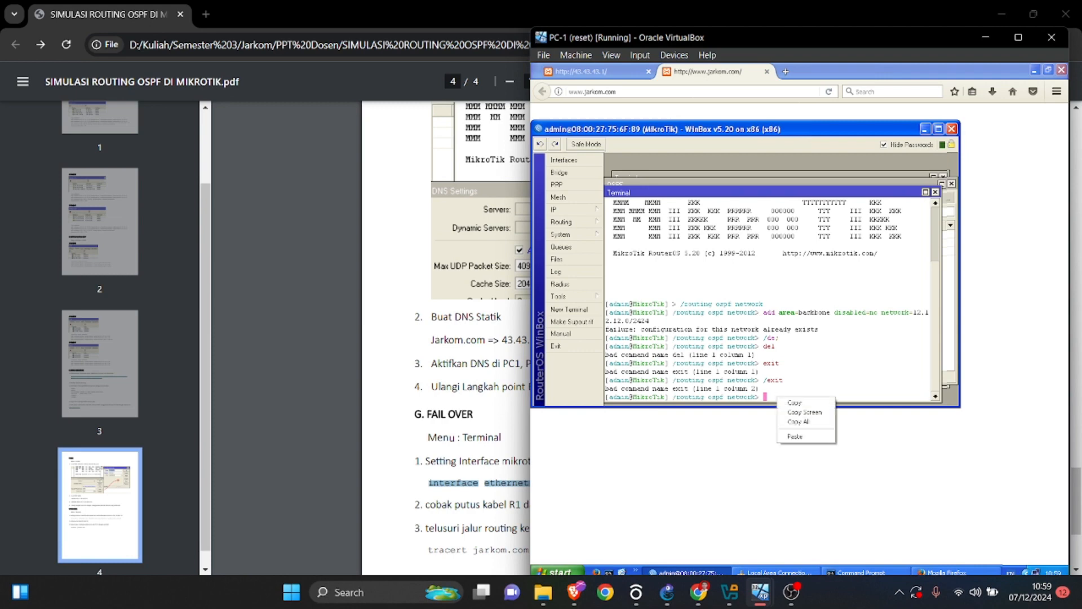
{"action": "left_click", "coordinate": [790, 437]}
{"action": "key", "text": "Return"}
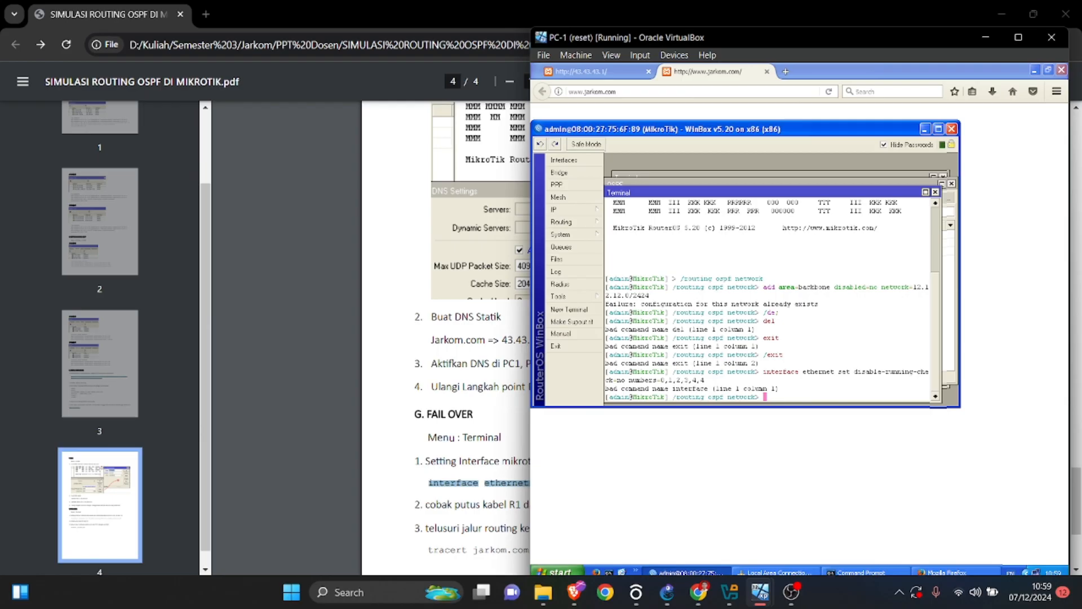
{"action": "left_click_drag", "start_coordinate": [716, 278], "coordinate": [778, 287]}
{"action": "left_click", "coordinate": [935, 191]}
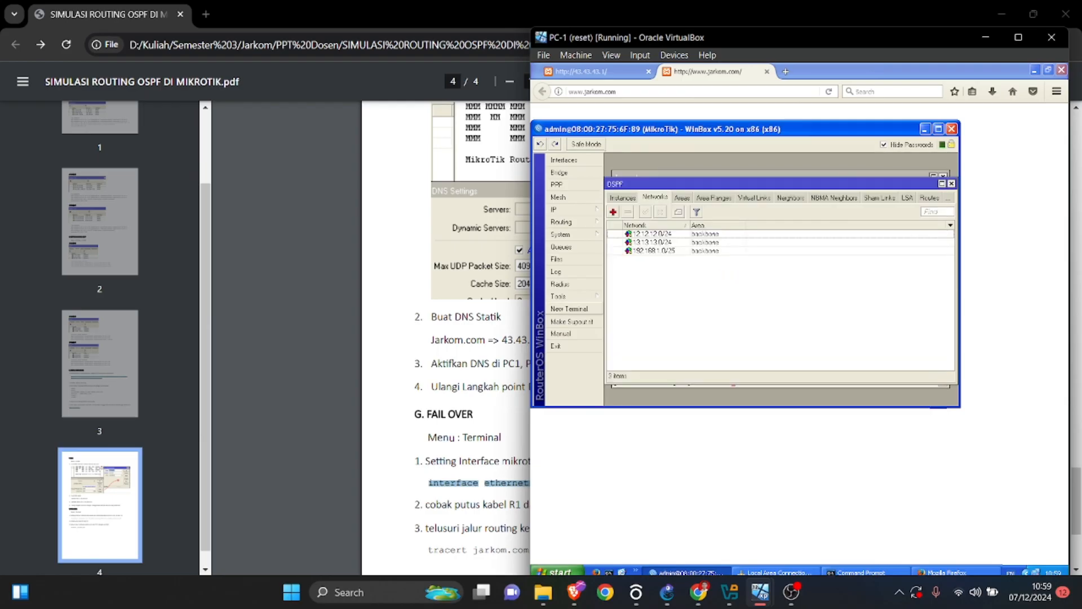
Run "interface ethernet set disable-running-check=no numbers=0,1,2,3,4" in a new WinBox terminal on PC-1.
{"action": "left_click", "coordinate": [569, 309]}
{"action": "right_click", "coordinate": [683, 394]}
{"action": "left_click", "coordinate": [719, 418]}
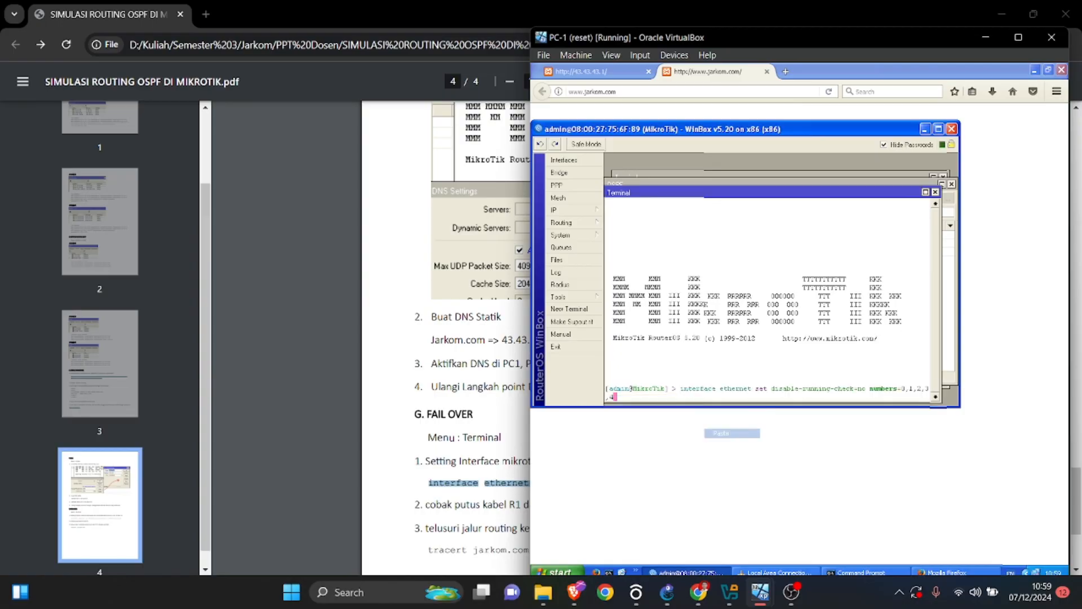
{"action": "key", "text": "Return"}
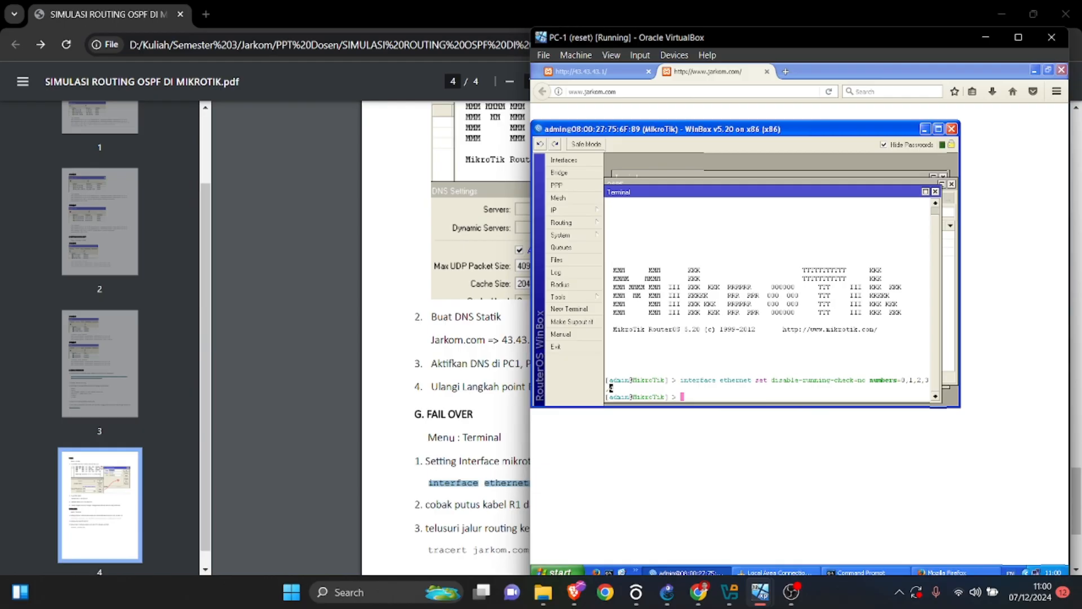
Switch to PC-3 and run the copied disable-running-check=no command for interfaces 0,1,2,3,4 in a new WinBox terminal.
{"action": "mouse_move", "coordinate": [760, 591]}
{"action": "left_click", "coordinate": [698, 522]}
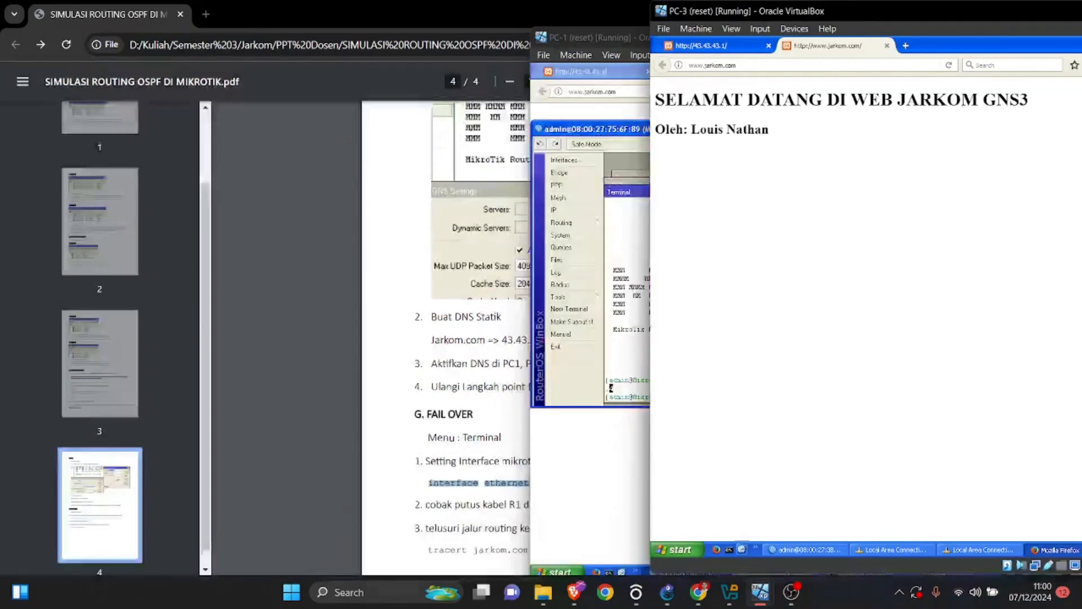
{"action": "left_click", "coordinate": [806, 549]}
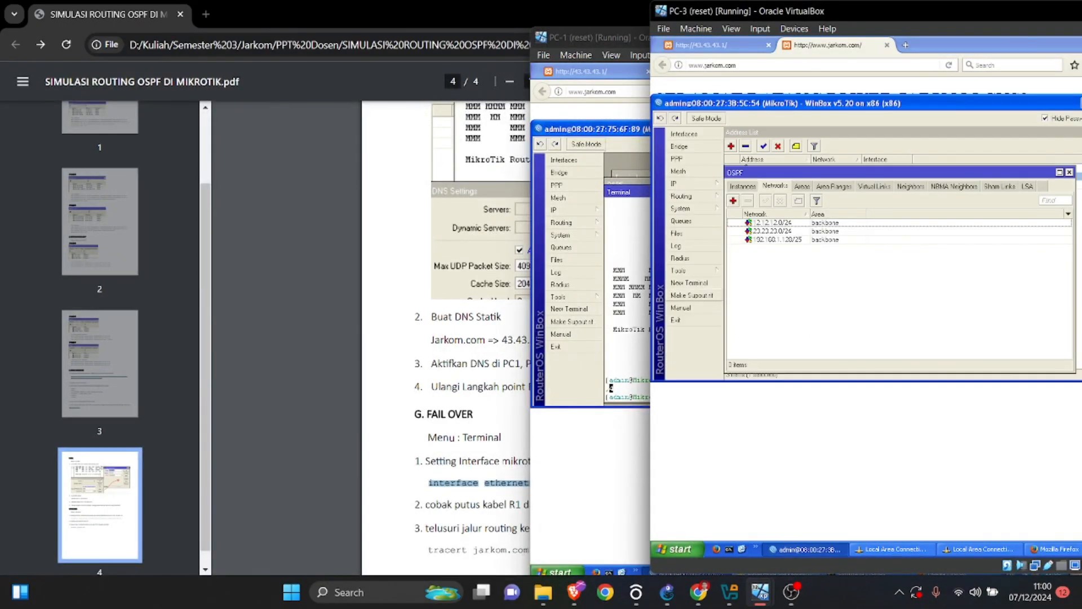
{"action": "left_click", "coordinate": [689, 282]}
{"action": "right_click", "coordinate": [824, 356]}
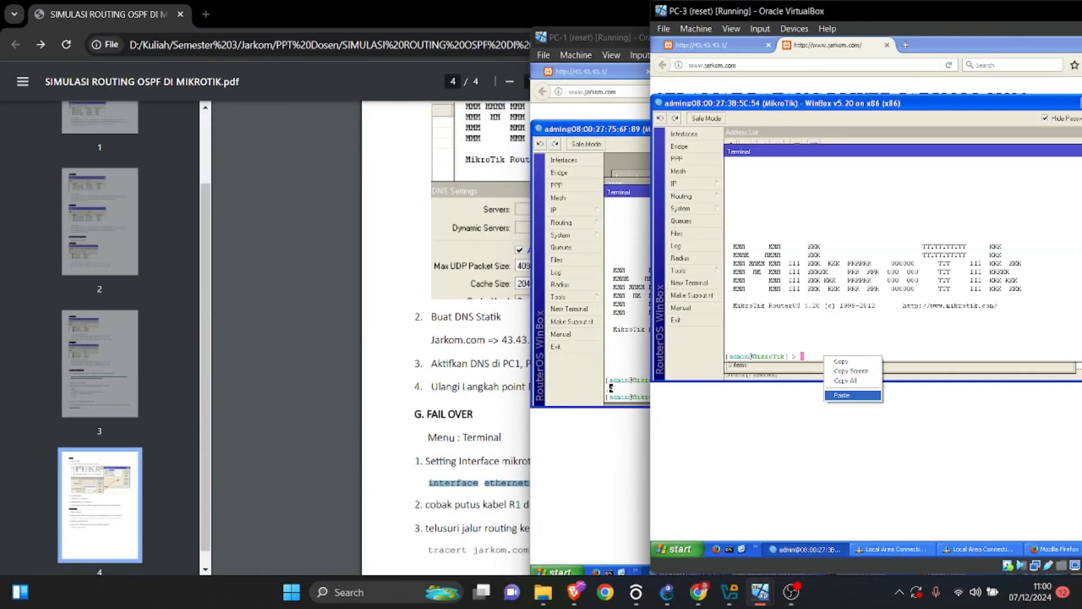
{"action": "left_click", "coordinate": [846, 395]}
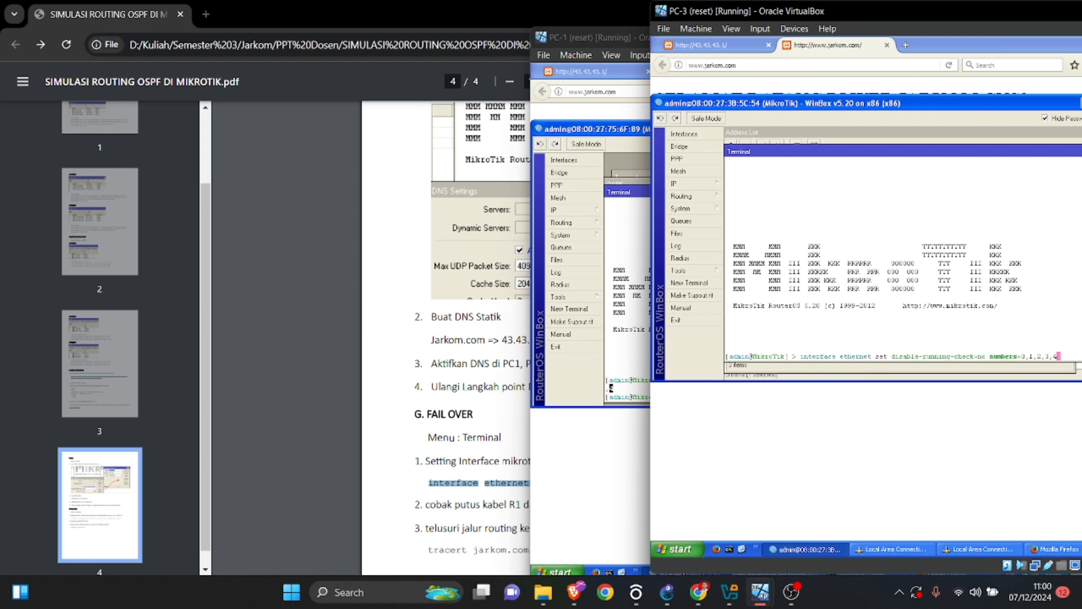
{"action": "key", "text": "Return"}
Switch to PC-4 and run the copied disable-running-check=no interface command in a new WinBox terminal.
{"action": "mouse_move", "coordinate": [759, 592]}
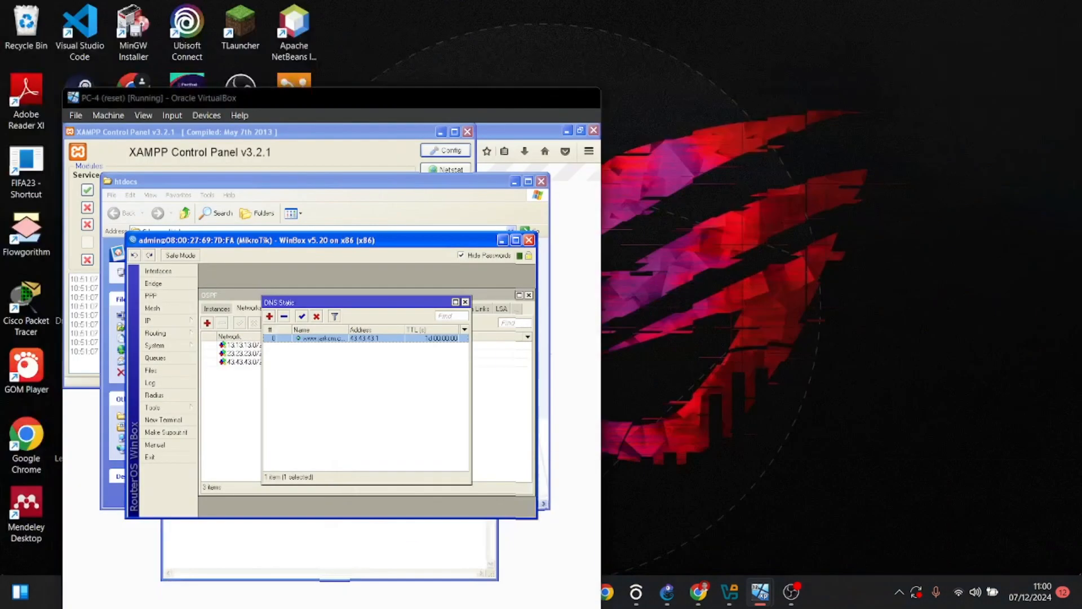
{"action": "left_click", "coordinate": [1039, 524]}
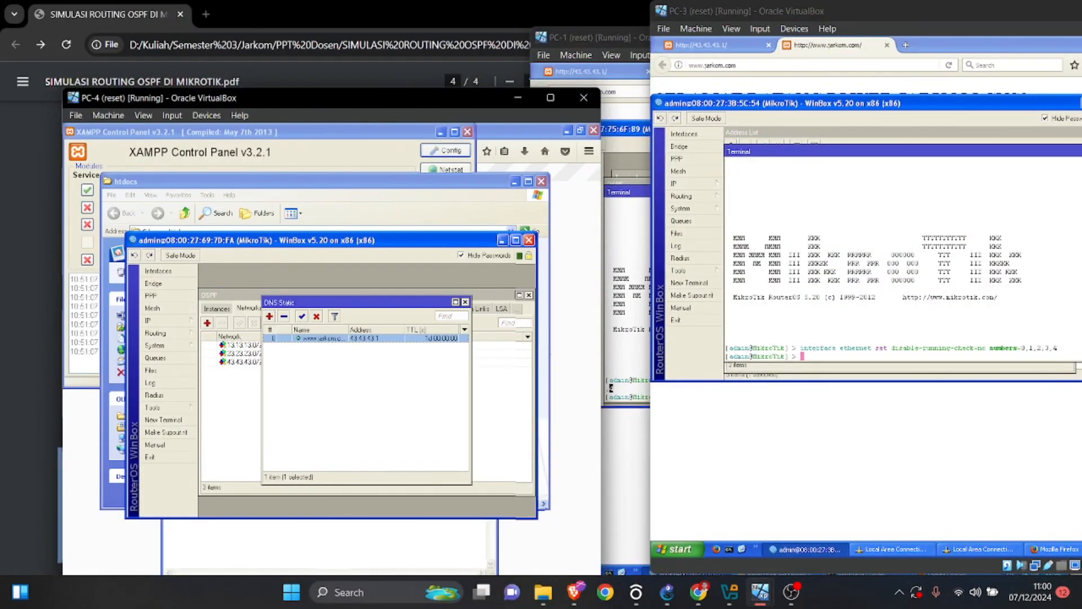
{"action": "left_click_drag", "start_coordinate": [338, 98], "coordinate": [755, 19]}
{"action": "left_click", "coordinate": [580, 341]}
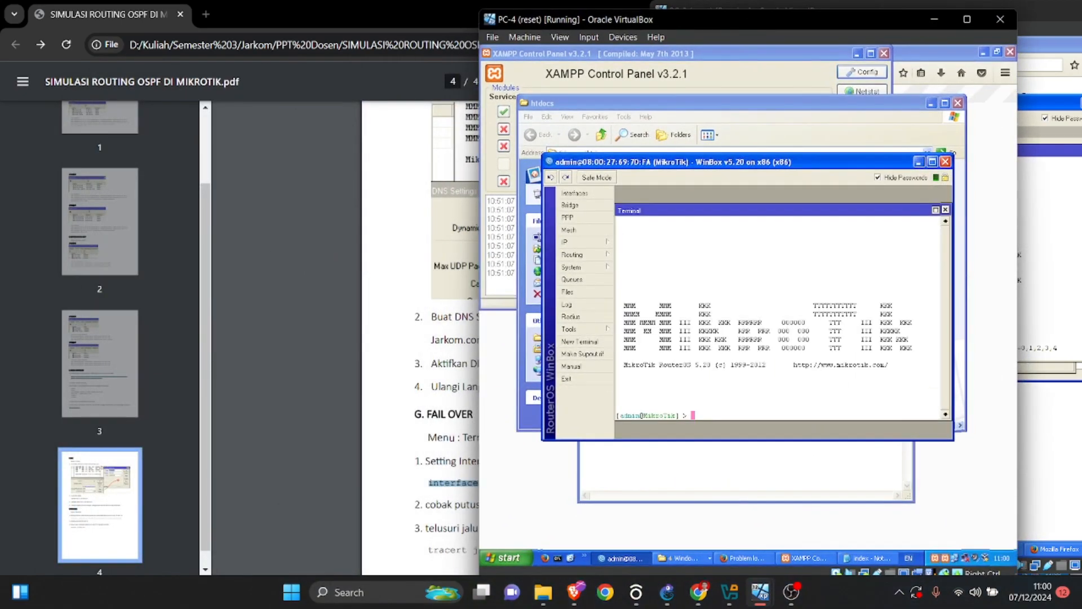
{"action": "right_click", "coordinate": [704, 402]}
{"action": "left_click", "coordinate": [719, 441]}
{"action": "key", "text": "Return"}
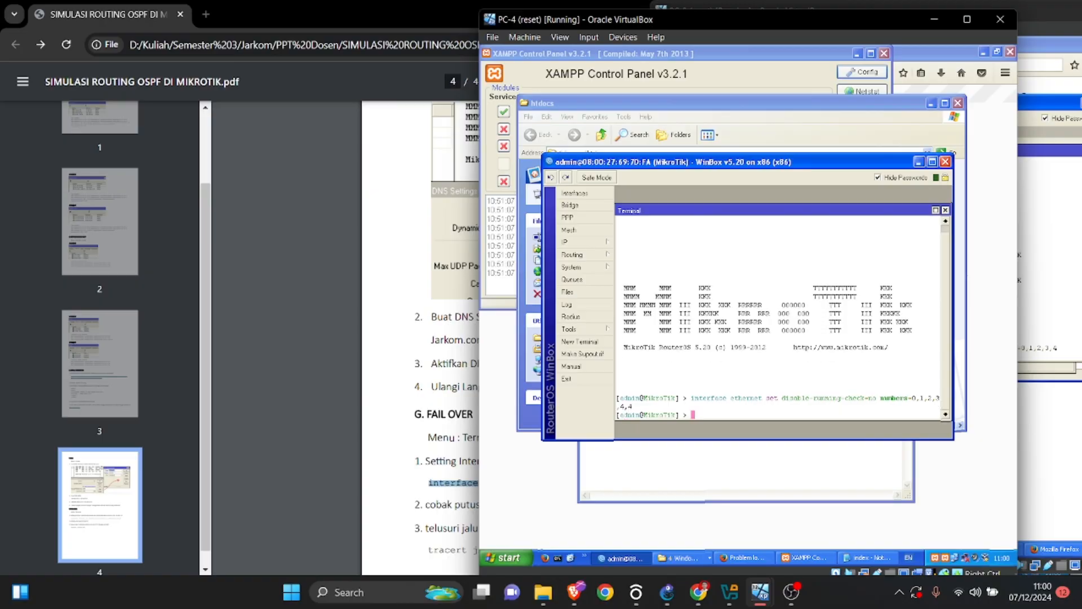
Check the next fail over instruction in the lab PDF and delete the link between R-1 and R-3 in GNS3.
{"action": "left_click", "coordinate": [451, 438]}
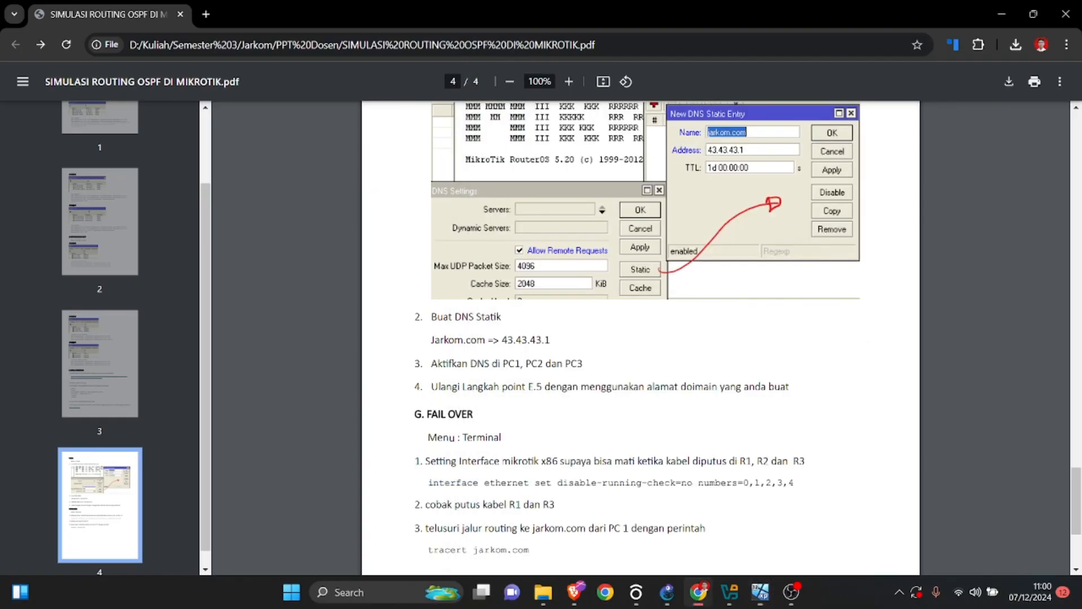
{"action": "scroll", "coordinate": [640, 338], "scroll_direction": "down", "scroll_amount": 3}
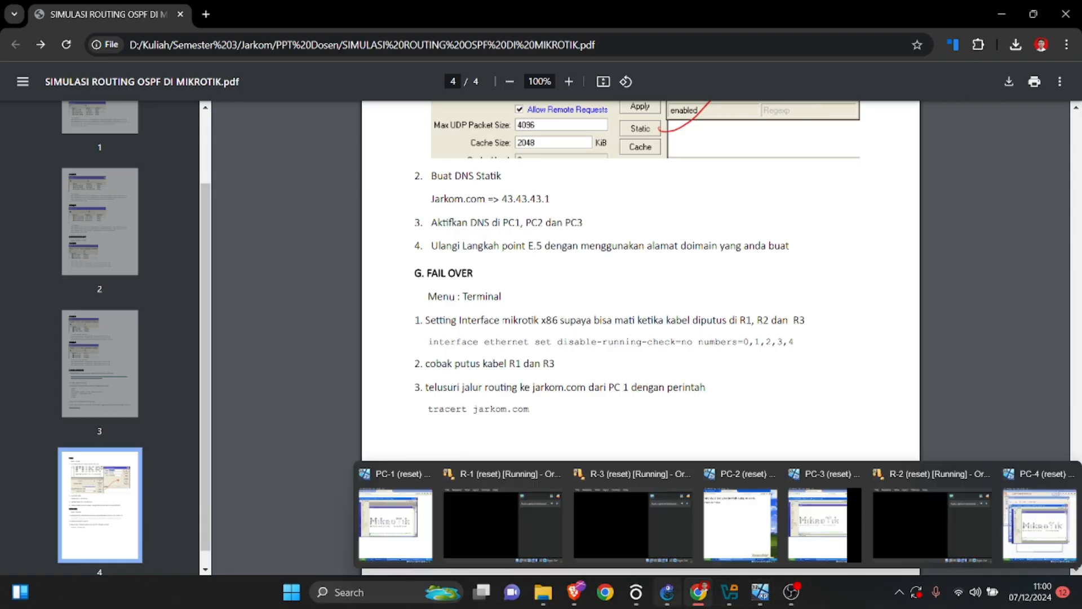
{"action": "left_click", "coordinate": [667, 591]}
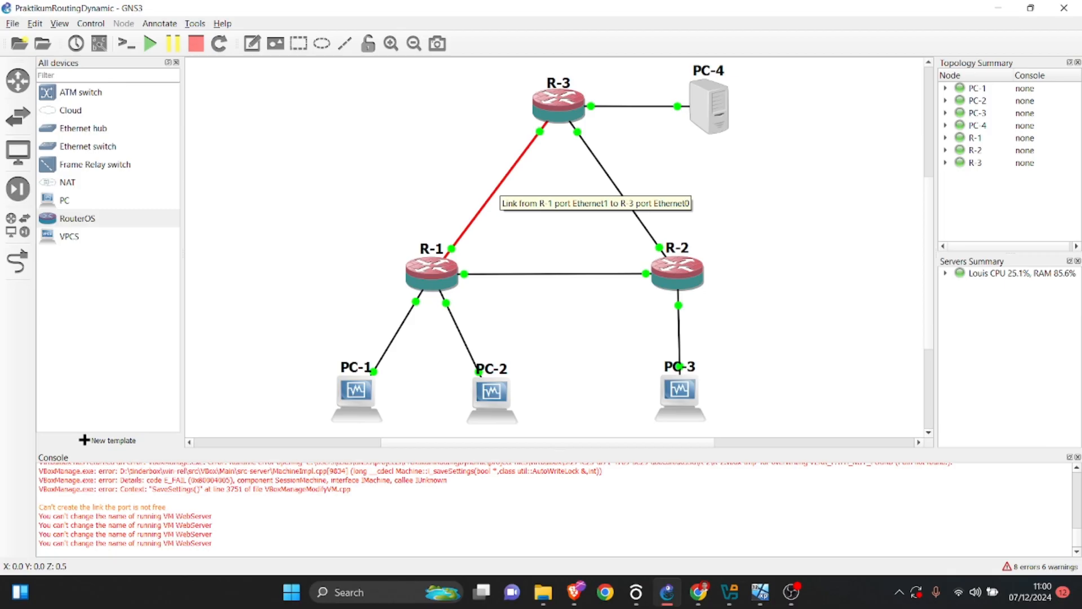
{"action": "right_click", "coordinate": [499, 188]}
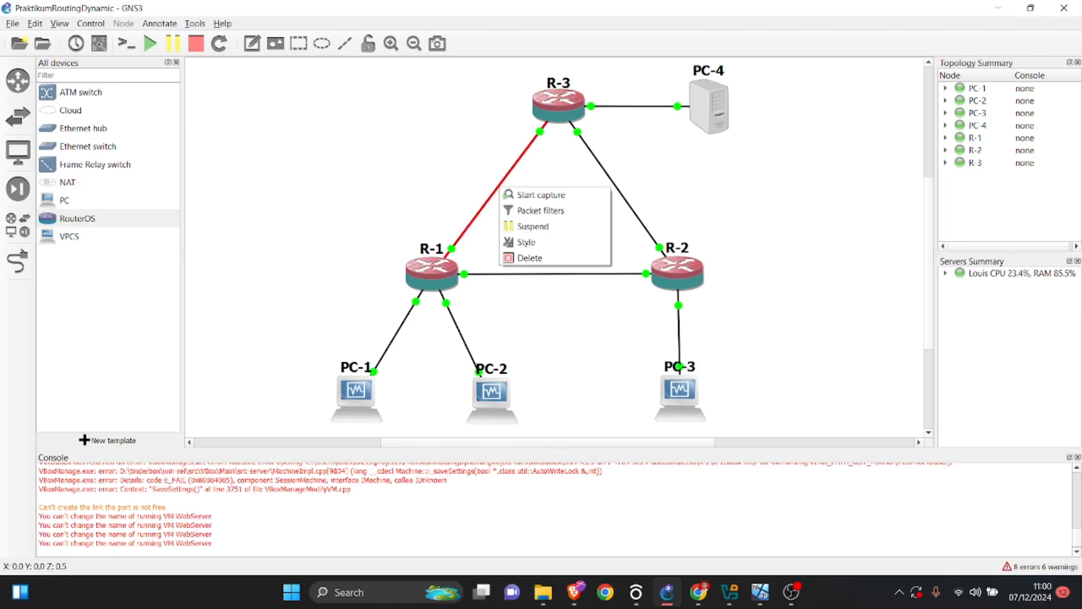
{"action": "left_click", "coordinate": [530, 257]}
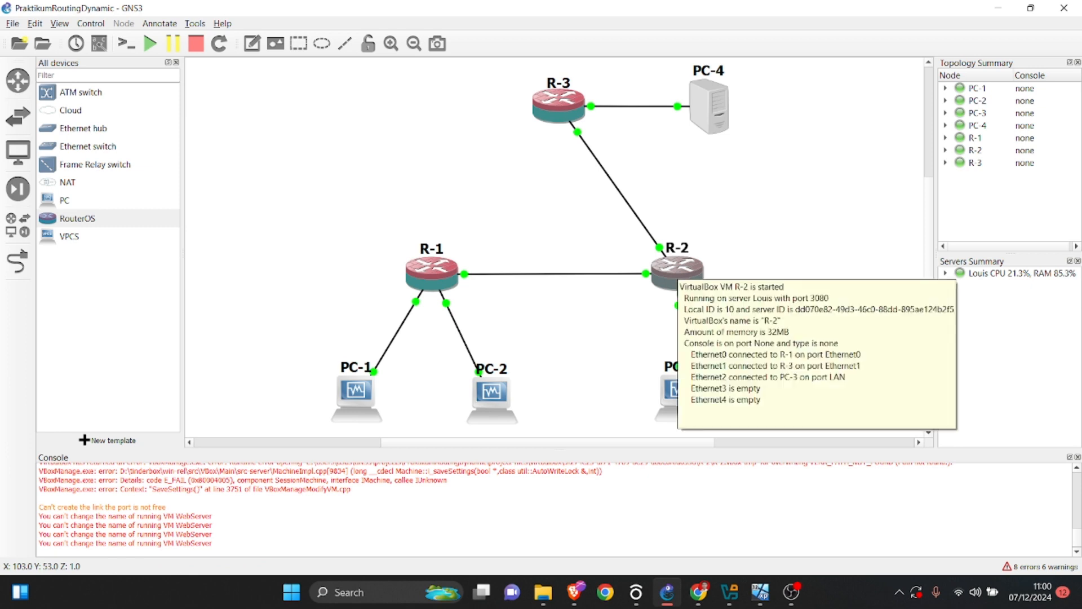
Switch to PC-1 and run tracert 43.43.43.1 again in the Command Prompt holding the earlier trace.
{"action": "mouse_move", "coordinate": [759, 592]}
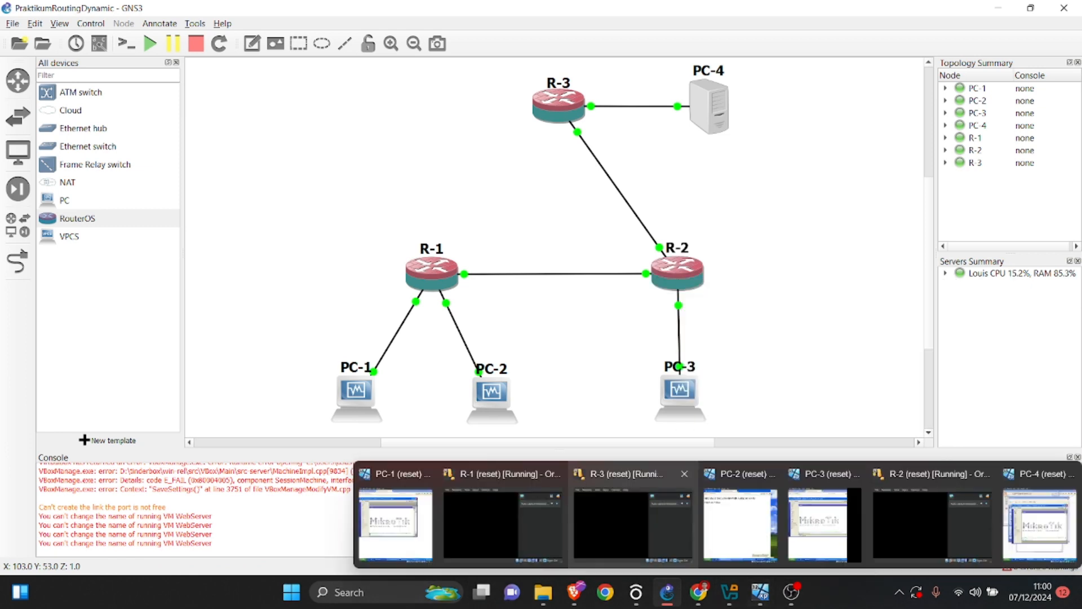
{"action": "left_click", "coordinate": [394, 524]}
{"action": "left_click", "coordinate": [608, 572]}
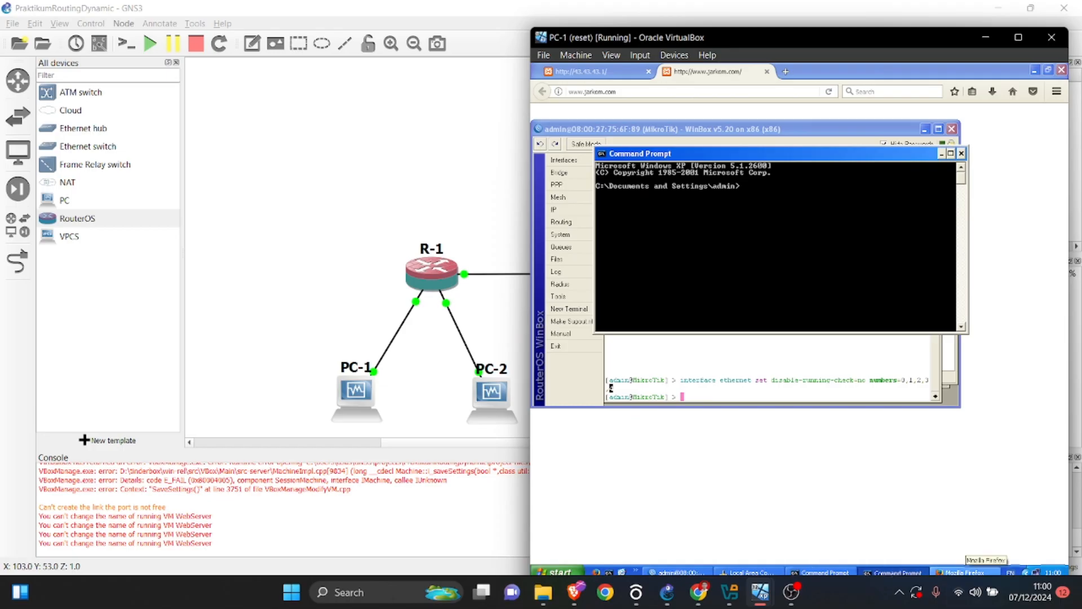
{"action": "left_click", "coordinate": [821, 572]}
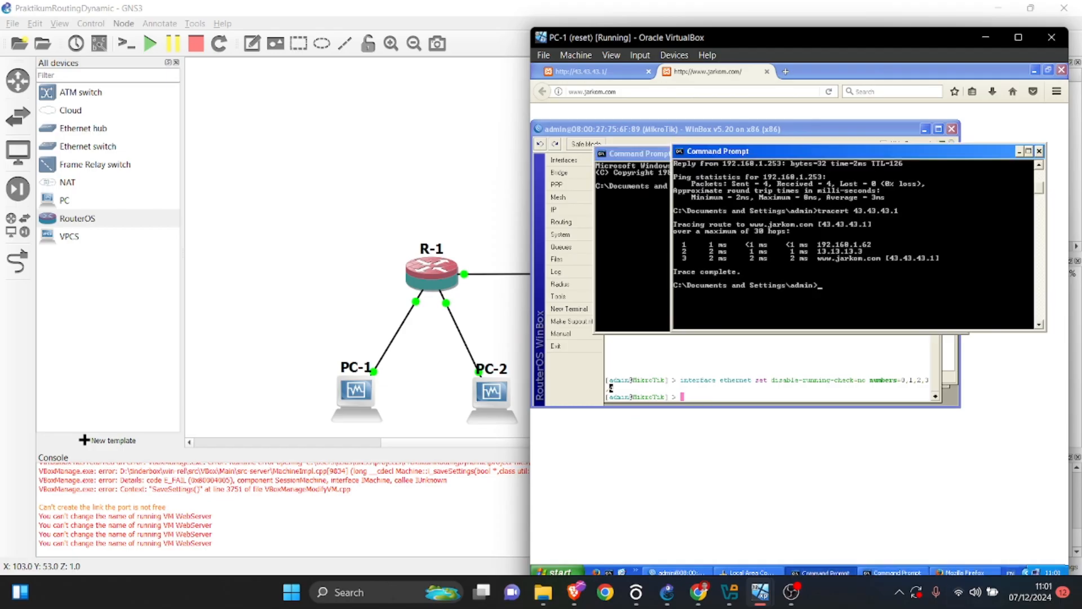
{"action": "type", "text": "tracert 43.43.43.1"}
{"action": "key", "text": "Return"}
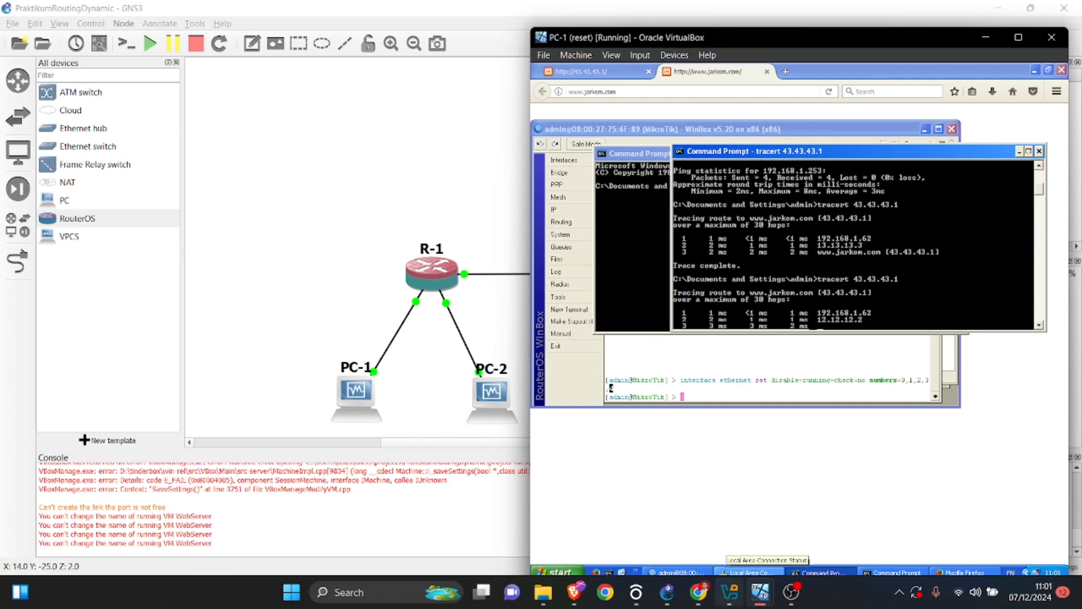
Switch to the lab PDF and review the network scheme diagram on page 1.
{"action": "left_click", "coordinate": [698, 592]}
{"action": "scroll", "coordinate": [640, 338], "scroll_direction": "up", "scroll_amount": 20}
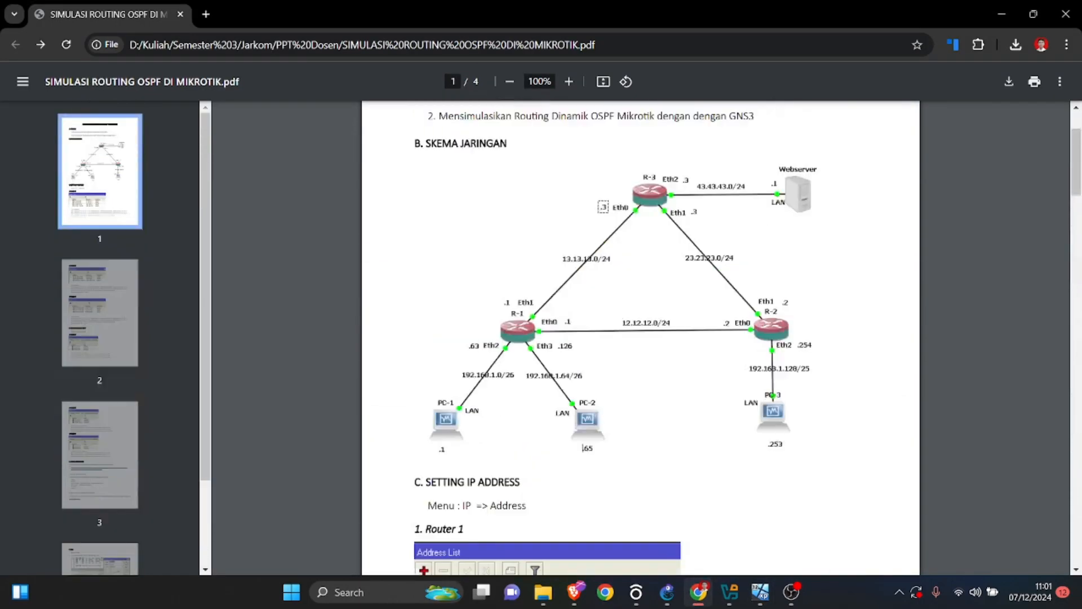
{"action": "scroll", "coordinate": [640, 338], "scroll_direction": "down", "scroll_amount": 6}
{"action": "scroll", "coordinate": [640, 338], "scroll_direction": "up", "scroll_amount": 4}
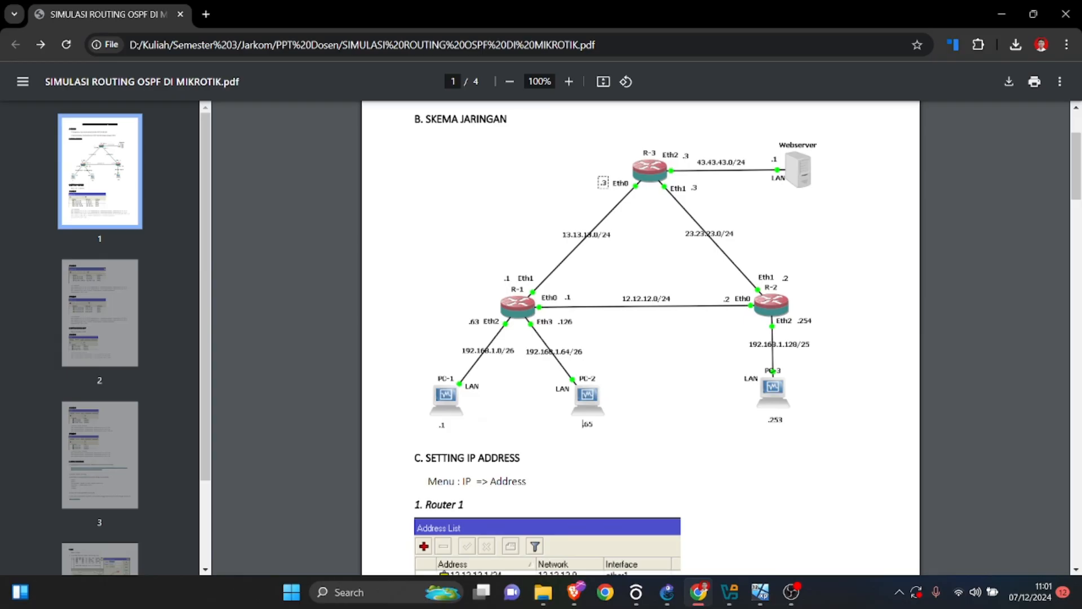
Bring up the PC-1 window and place it beside the PDF diagram to compare its tracert hops with the topology.
{"action": "mouse_move", "coordinate": [760, 592]}
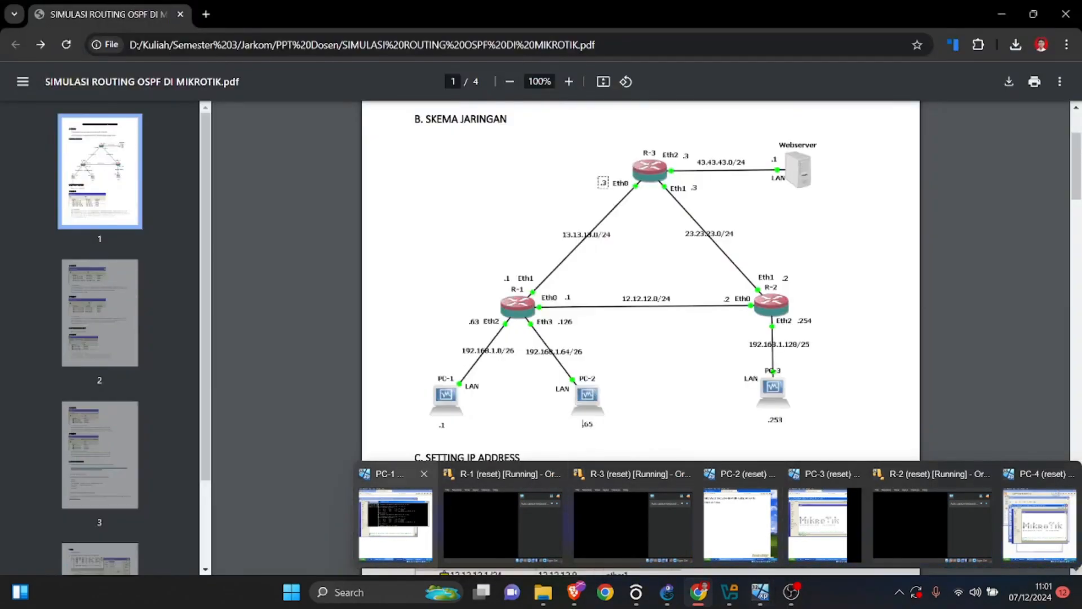
{"action": "left_click", "coordinate": [395, 524]}
{"action": "left_click_drag", "start_coordinate": [839, 41], "coordinate": [330, 43]}
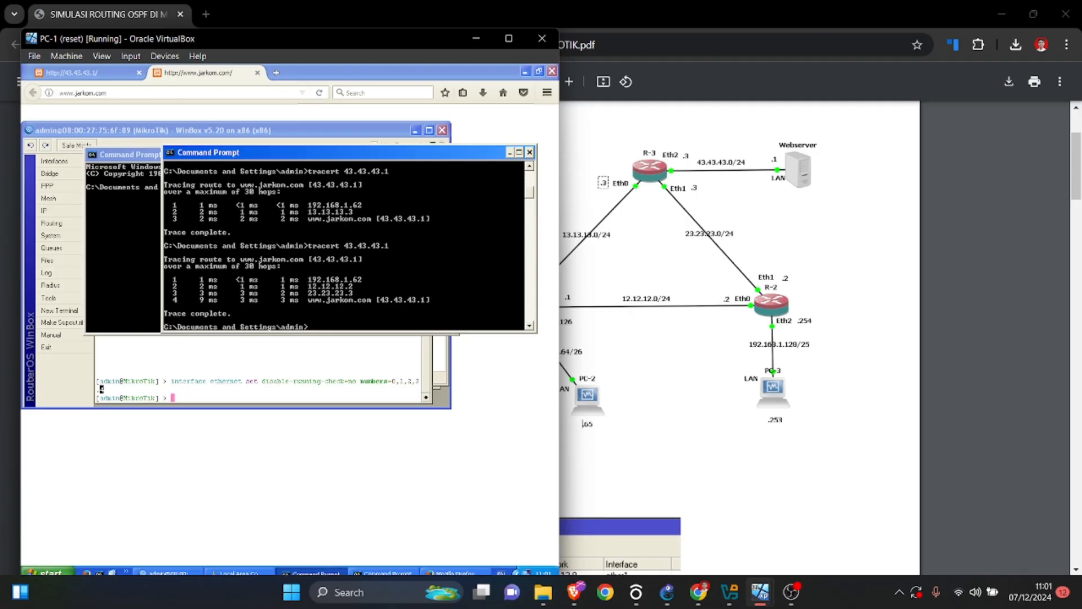
{"action": "left_click_drag", "start_coordinate": [395, 42], "coordinate": [307, 99]}
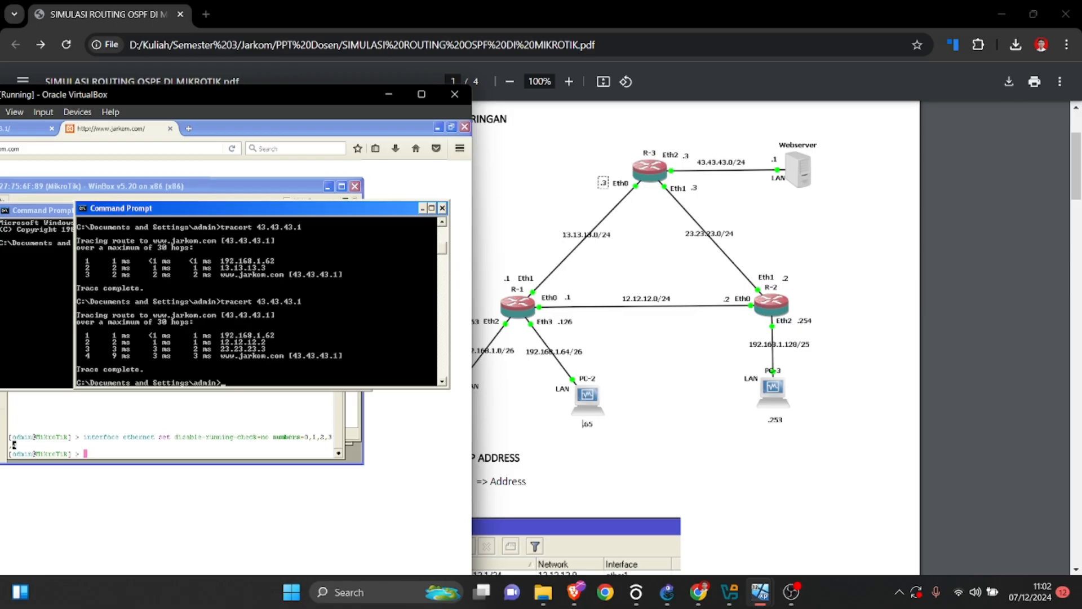
{"action": "left_click_drag", "start_coordinate": [327, 91], "coordinate": [386, 52]}
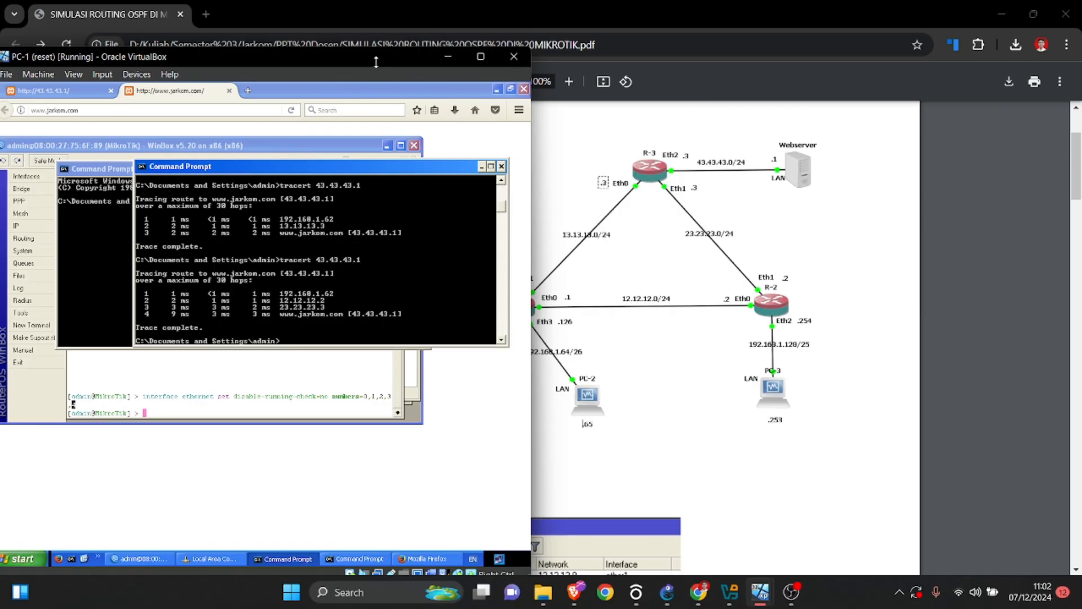
Maximize the PC-1 window and close both Command Prompts and WinBox, leaving Firefox in view.
{"action": "left_click", "coordinate": [480, 56]}
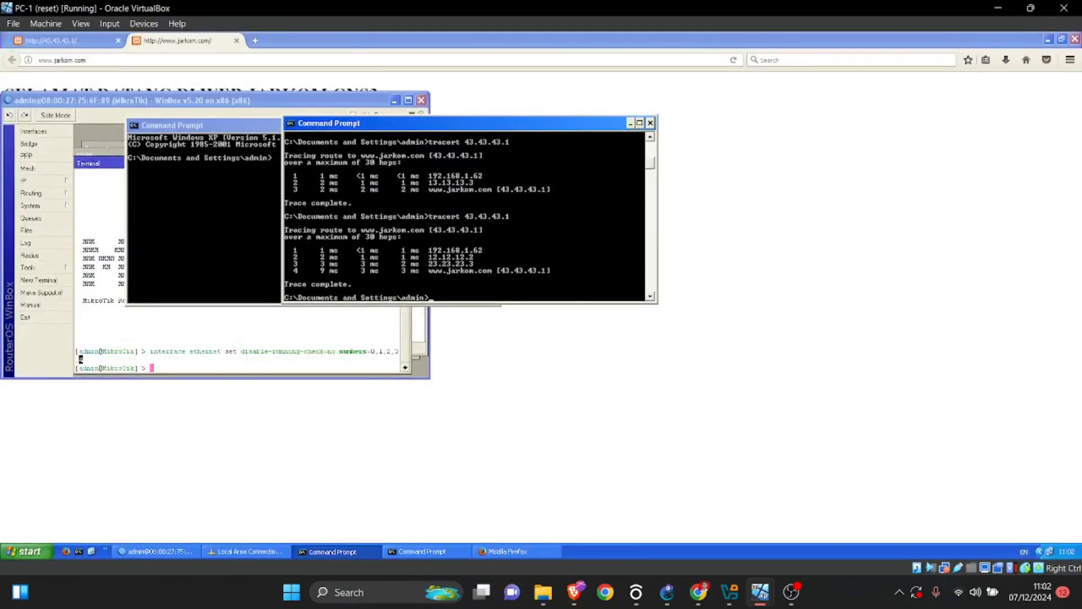
{"action": "left_click", "coordinate": [649, 123]}
{"action": "left_click", "coordinate": [494, 125]}
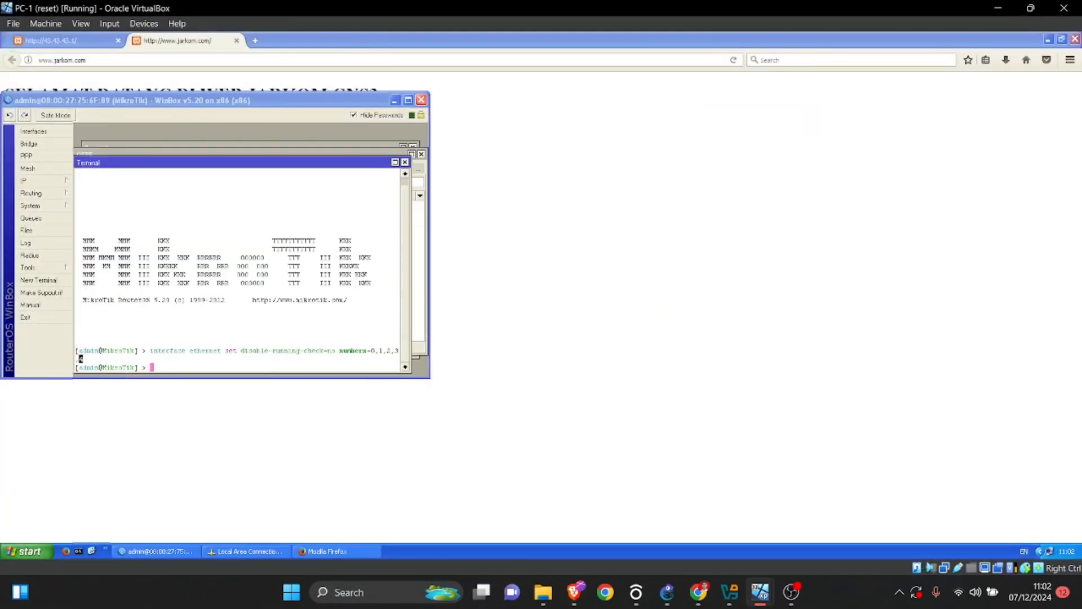
{"action": "left_click", "coordinate": [408, 100]}
{"action": "left_click", "coordinate": [1075, 39]}
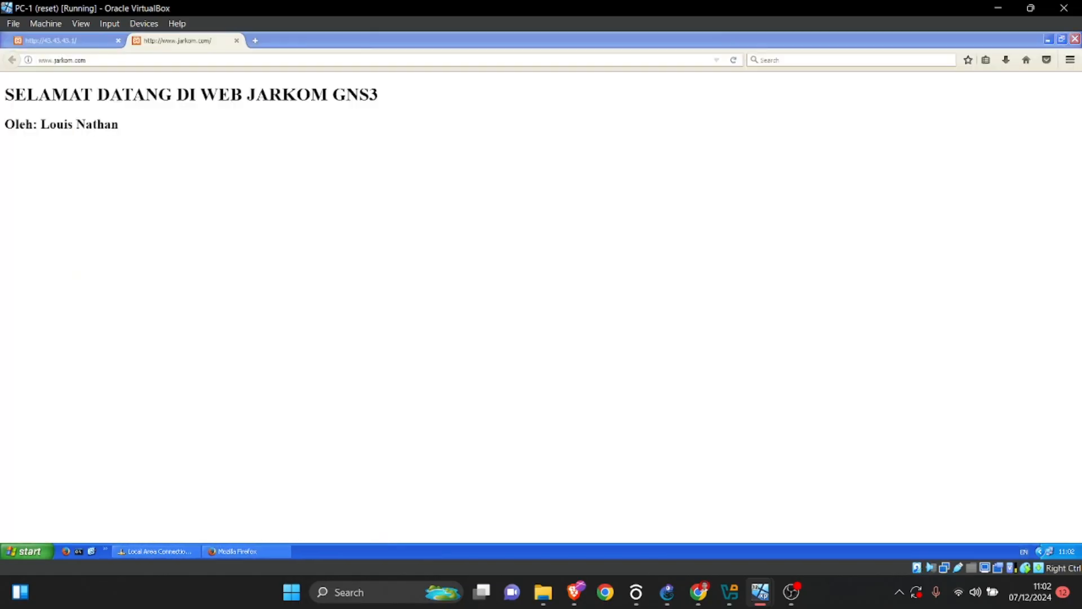
Load 43.43.43.1 in a new Firefox tab on PC-1, and return to GNS3.
{"action": "left_click", "coordinate": [255, 40]}
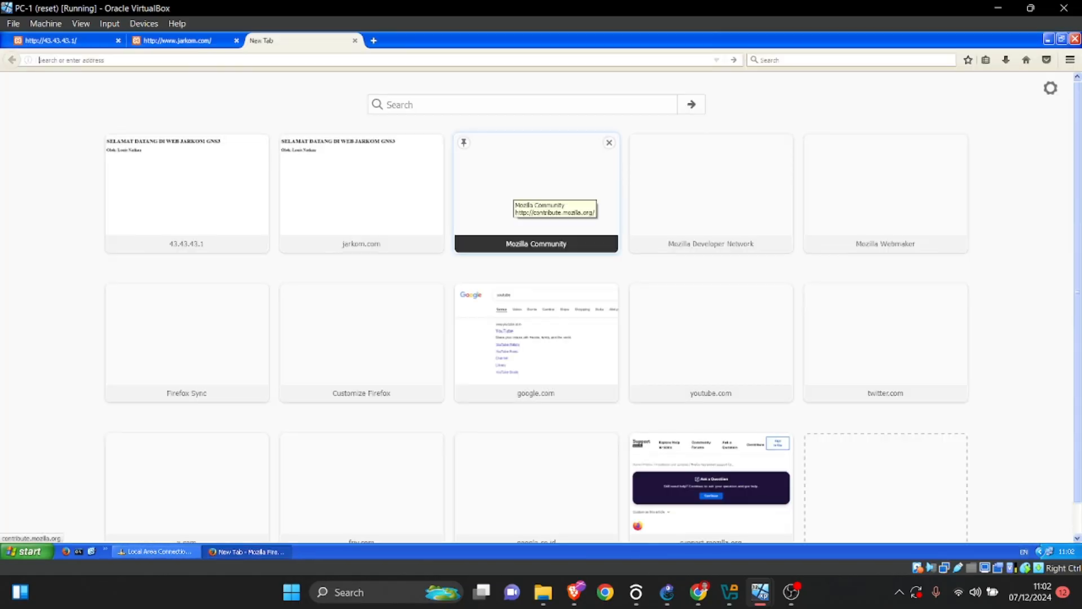
{"action": "type", "text": "43.43.43.1/"}
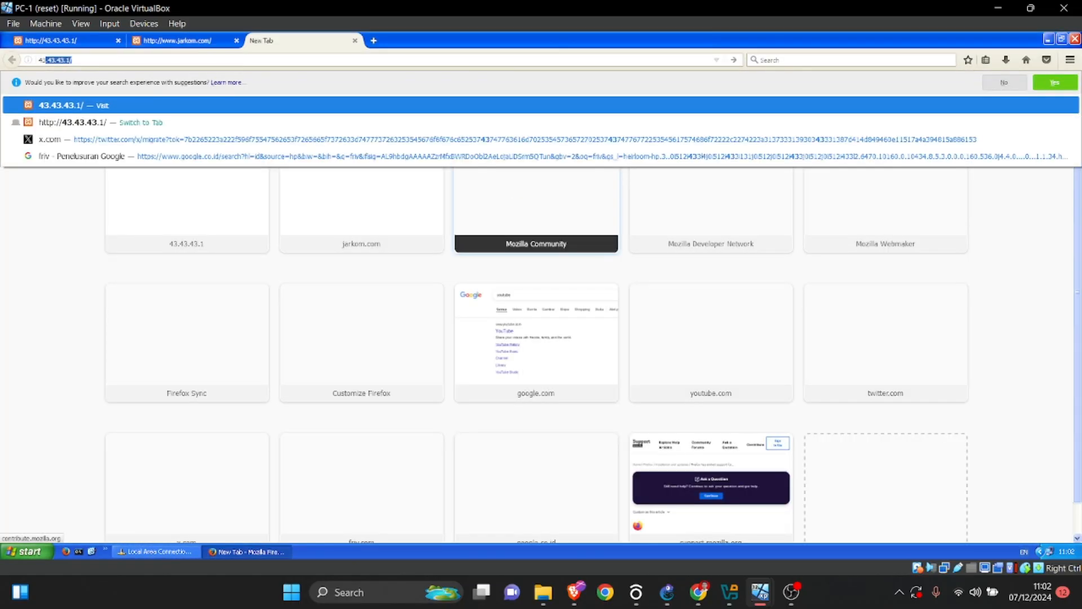
{"action": "key", "text": "Return"}
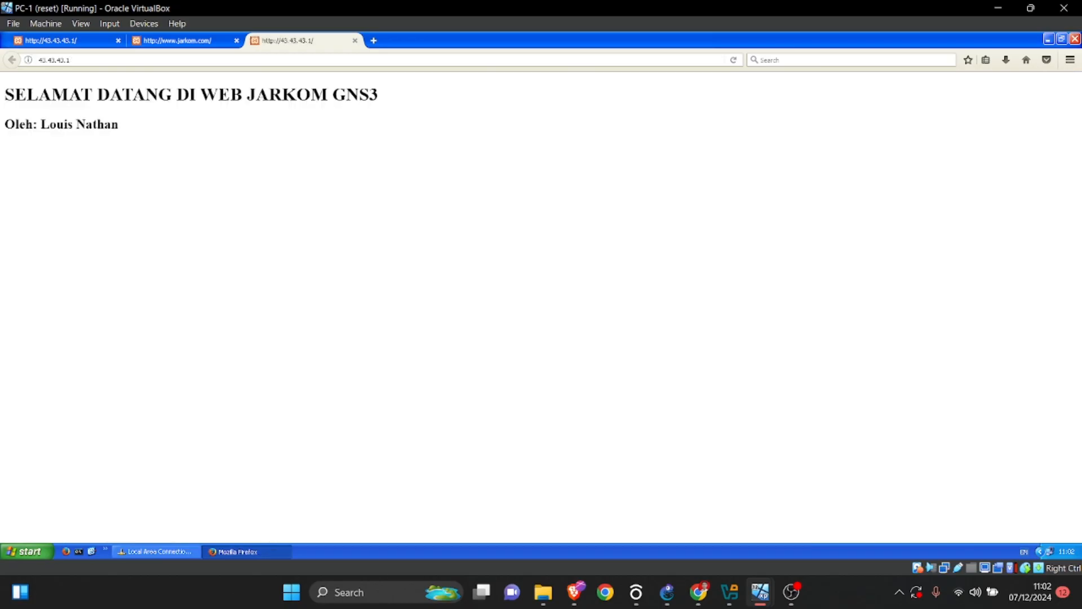
{"action": "left_click", "coordinate": [667, 592]}
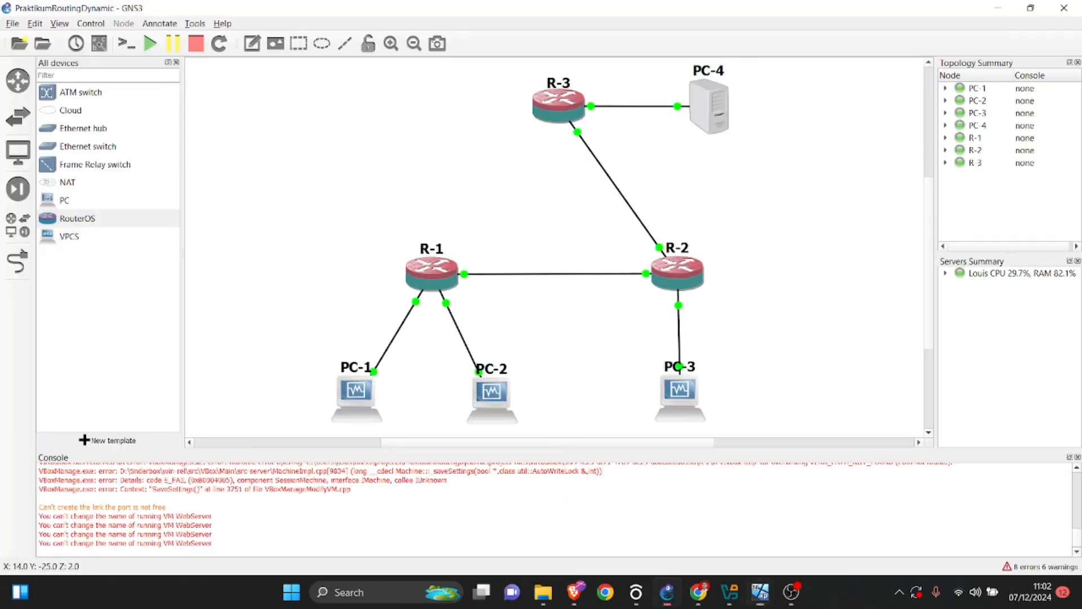
{"action": "right_click", "coordinate": [621, 192]}
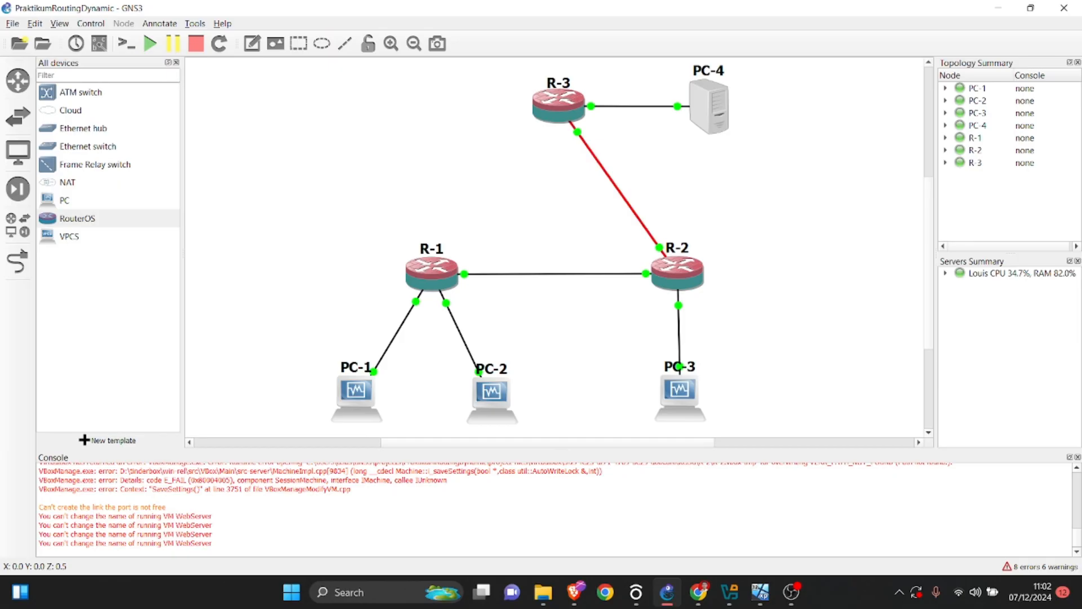
{"action": "key", "text": "Escape"}
{"action": "right_click", "coordinate": [601, 167]}
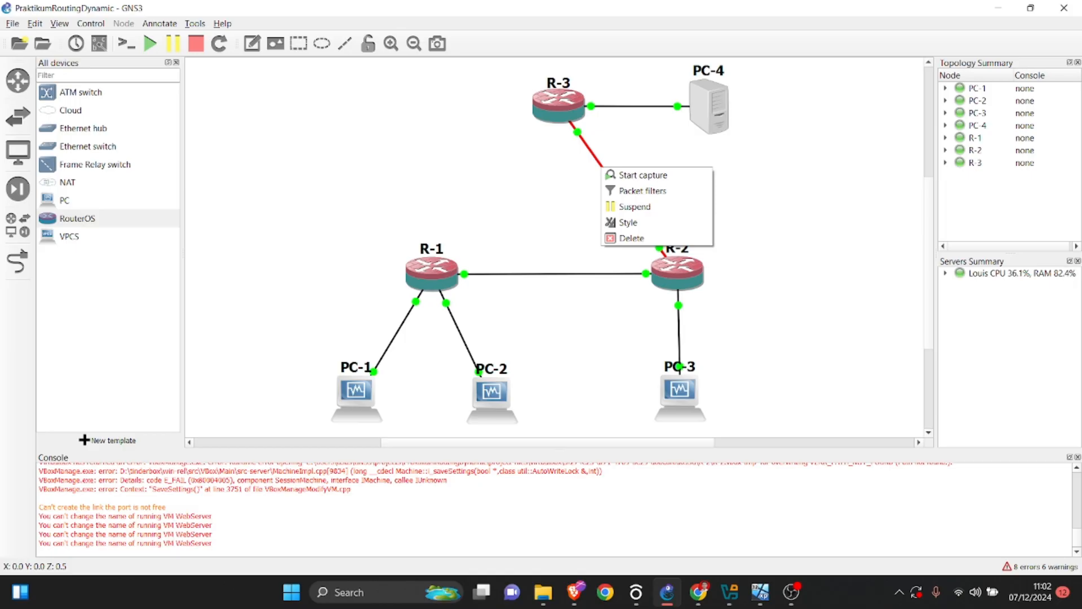
{"action": "key", "text": "Escape"}
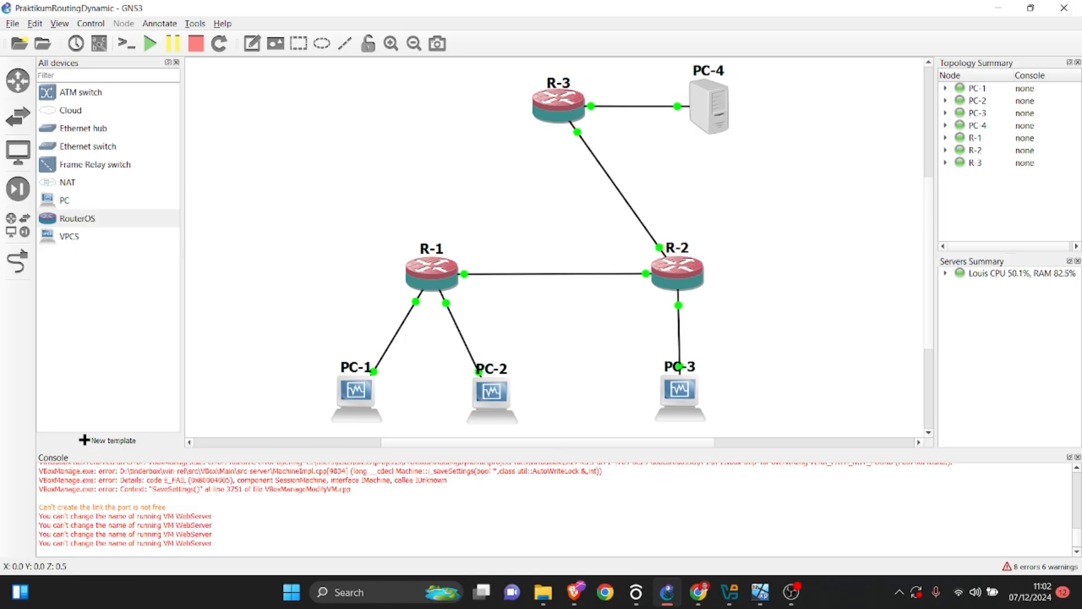
Reconnect R-1 and R-3 with a new link from R-1's Ethernet1 to R-3's Ethernet0, and leave link mode.
{"action": "left_click", "coordinate": [18, 261]}
{"action": "left_click", "coordinate": [423, 270]}
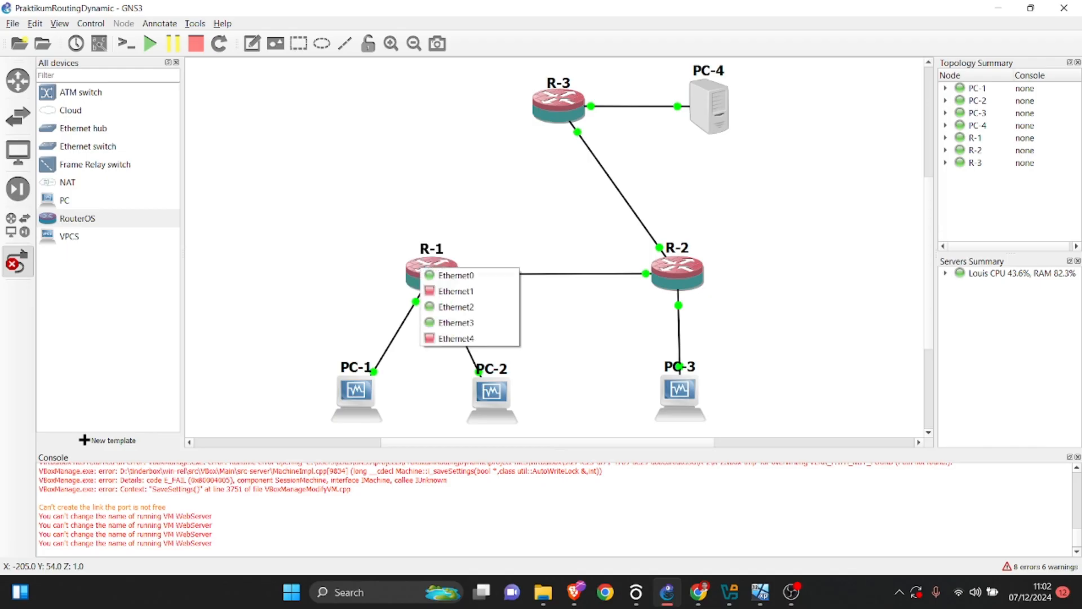
{"action": "left_click", "coordinate": [456, 291]}
{"action": "left_click", "coordinate": [555, 112]}
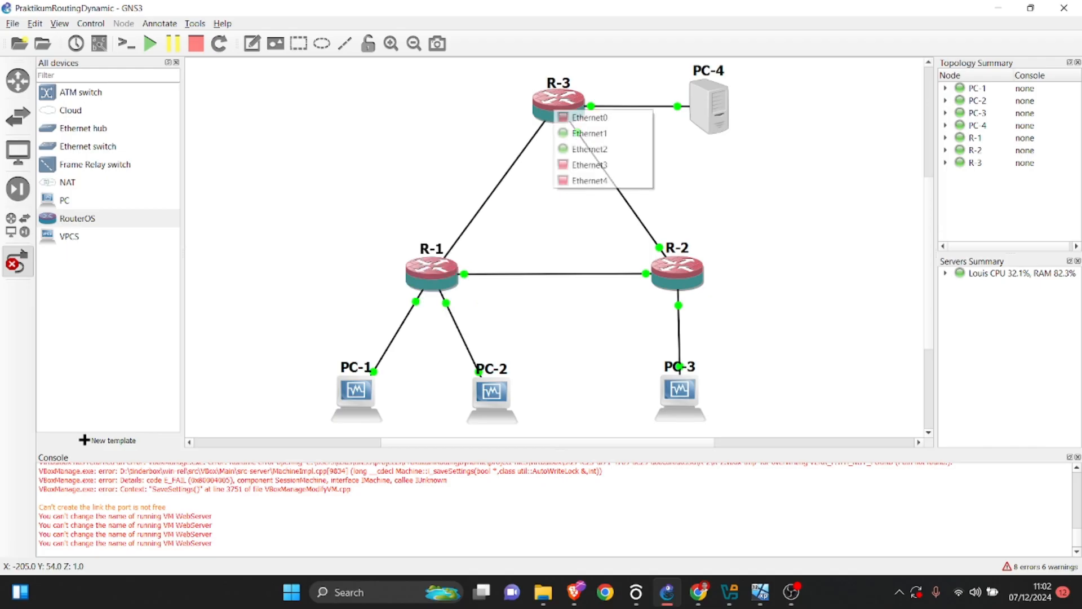
{"action": "left_click", "coordinate": [586, 133]}
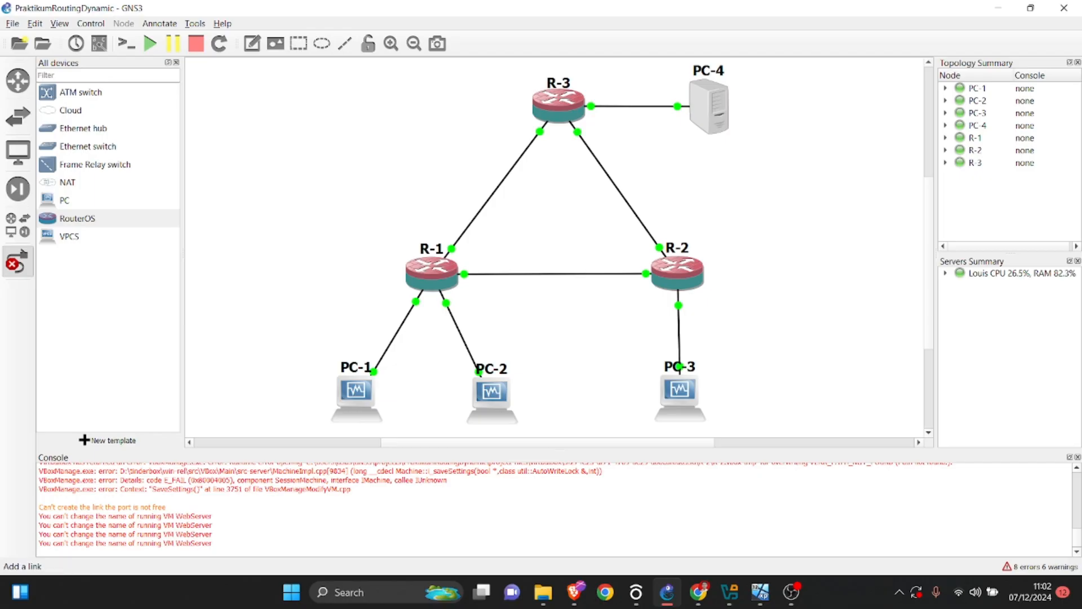
{"action": "left_click", "coordinate": [18, 262]}
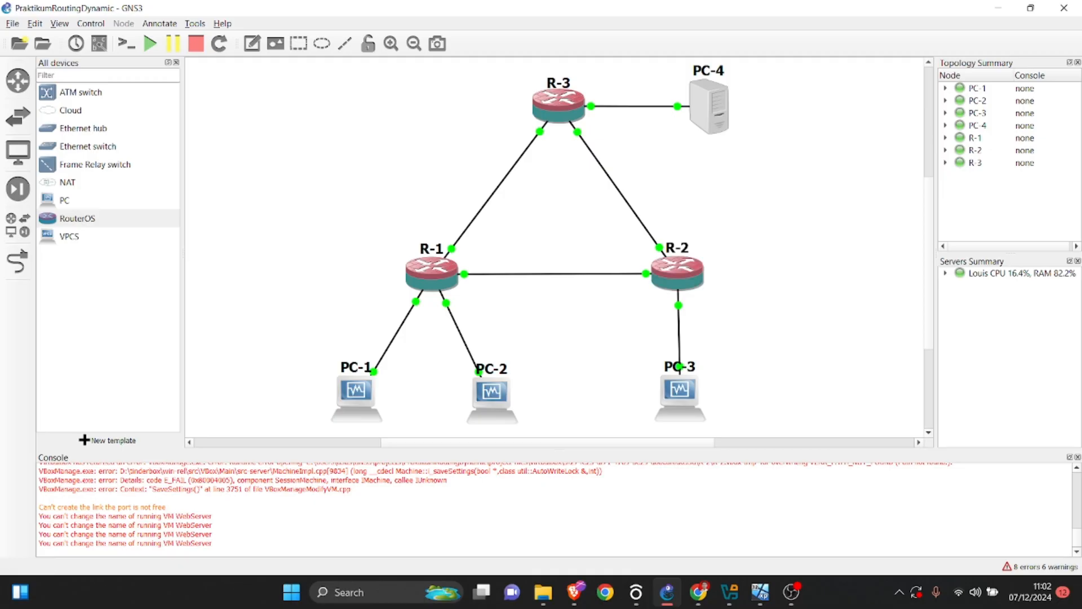
Review the network scheme in the lab PDF once more and return to the GNS3 topology to compare.
{"action": "mouse_move", "coordinate": [729, 592]}
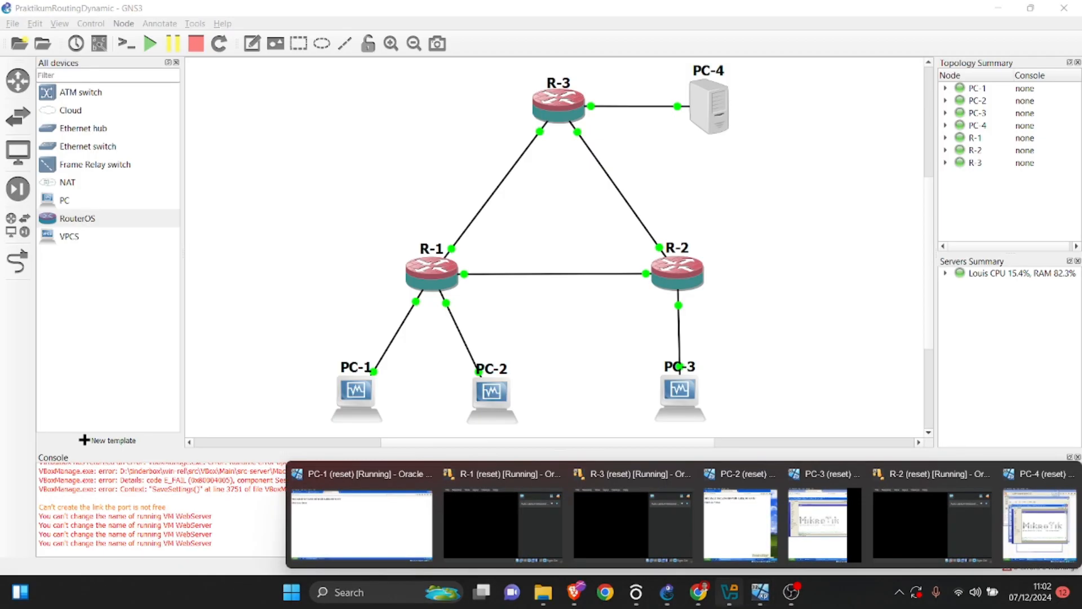
{"action": "left_click", "coordinate": [699, 591]}
{"action": "scroll", "coordinate": [641, 338], "scroll_direction": "up", "scroll_amount": 2}
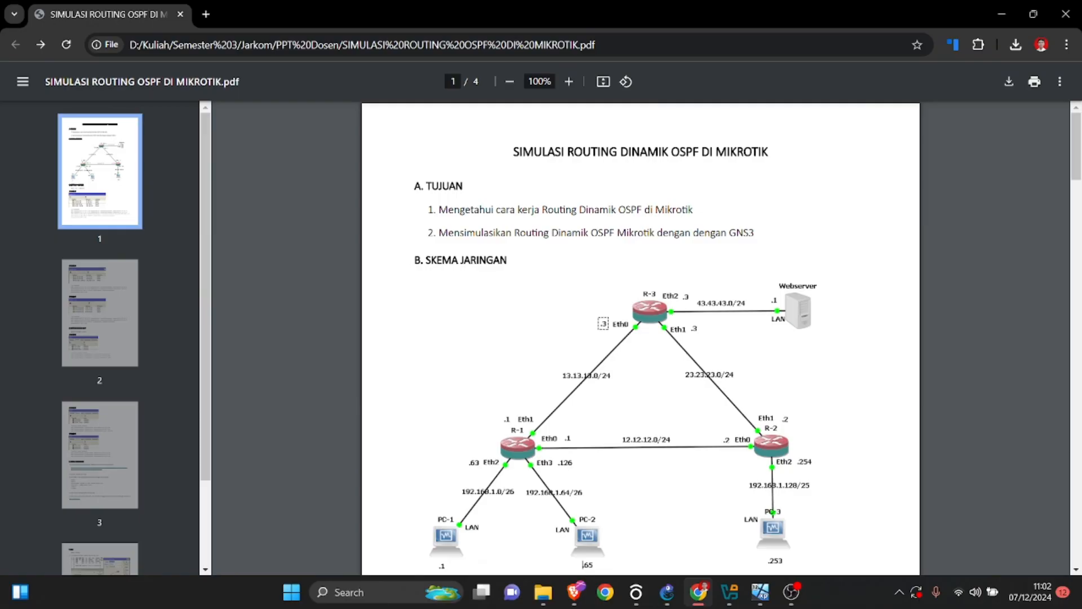
{"action": "scroll", "coordinate": [640, 338], "scroll_direction": "down", "scroll_amount": 5}
{"action": "scroll", "coordinate": [640, 338], "scroll_direction": "up", "scroll_amount": 4}
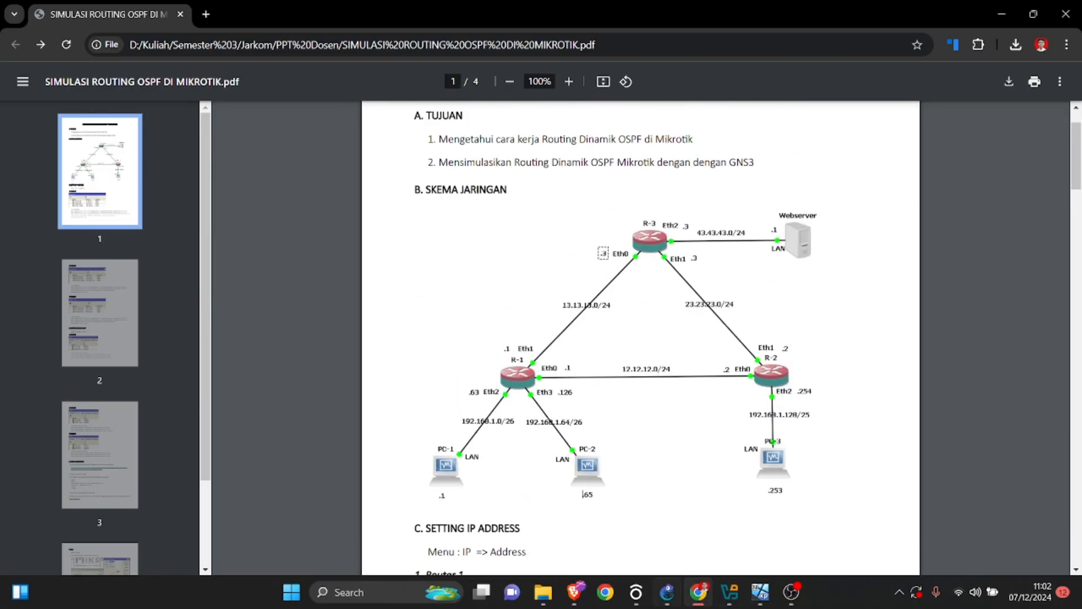
{"action": "left_click", "coordinate": [666, 591]}
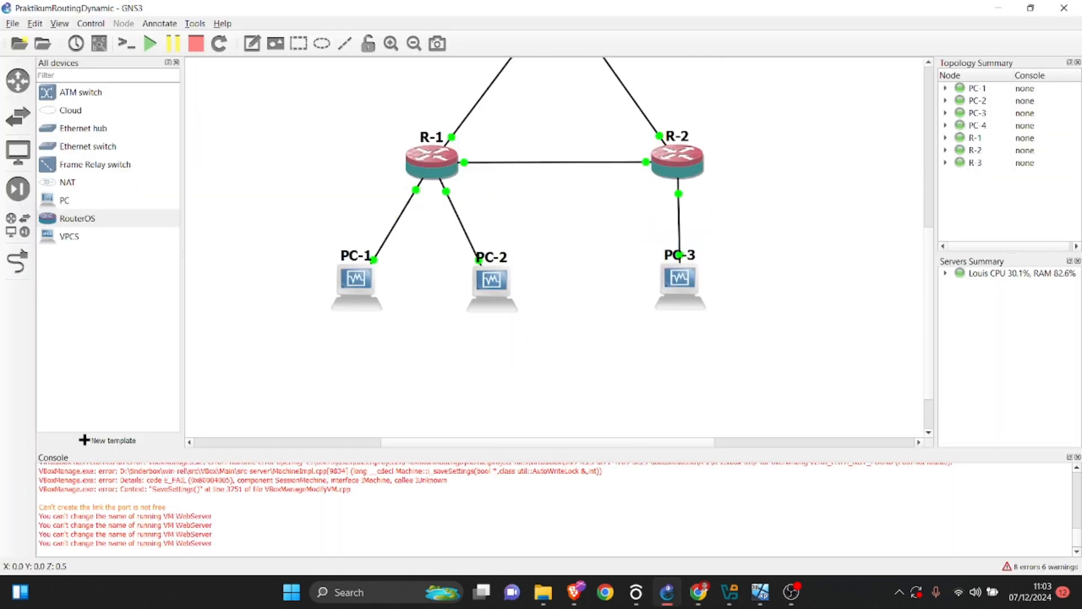
{"action": "scroll", "coordinate": [665, 282], "scroll_direction": "up", "scroll_amount": 3}
{"action": "mouse_move", "coordinate": [791, 592]}
{"action": "left_click", "coordinate": [789, 516]}
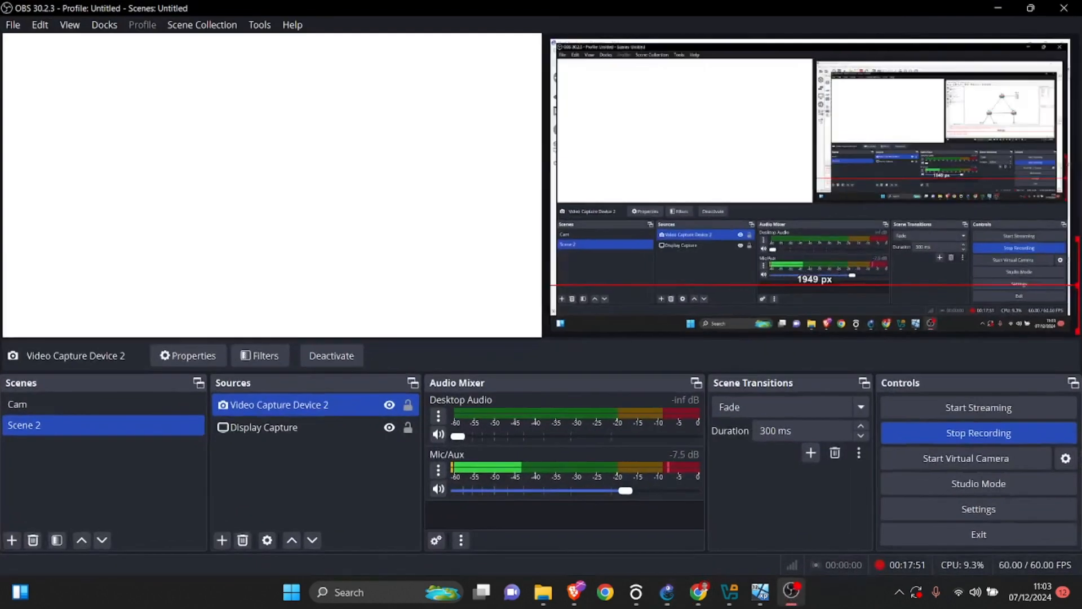